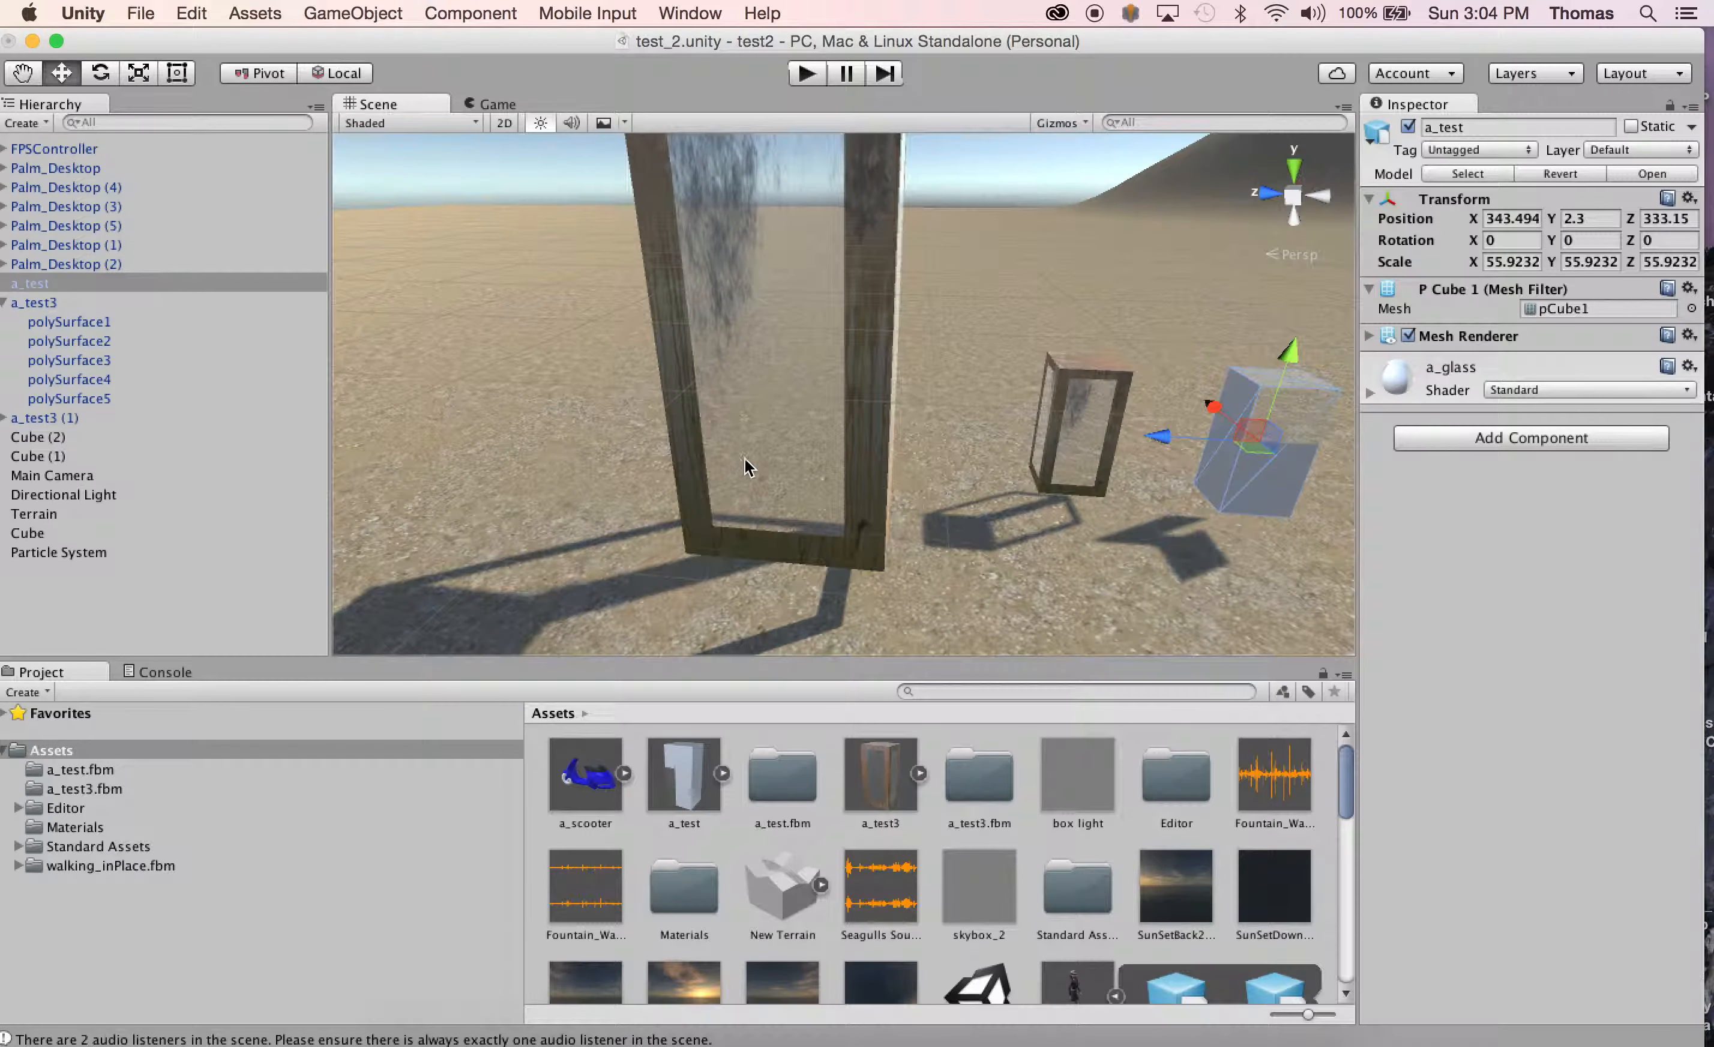
# Step: Examine the large and small wood-framed glass boxes and the plain glass box in the desert scene from several angles
pyautogui.keyDown('alt'); pyautogui.moveTo(642, 493); pyautogui.dragTo(796, 405); pyautogui.keyUp('alt')
pyautogui.click(743, 350)
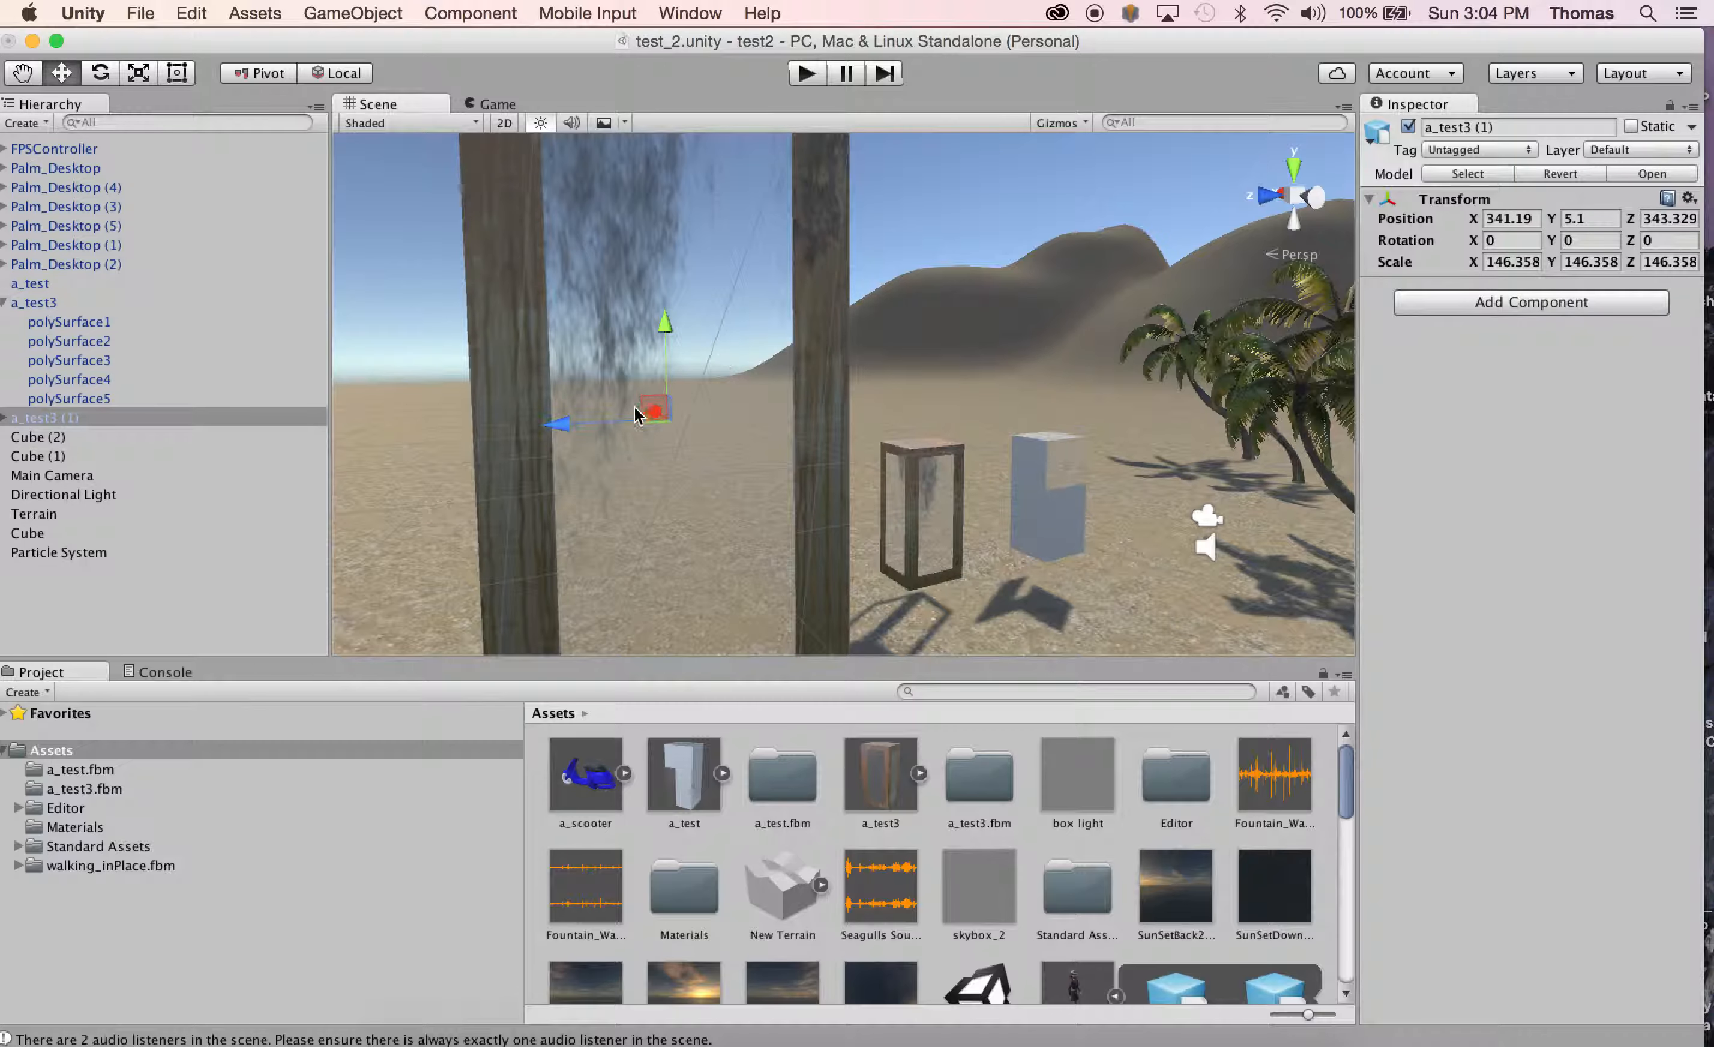
pyautogui.keyDown('alt'); pyautogui.moveTo(711, 402); pyautogui.dragTo(654, 397); pyautogui.keyUp('alt')
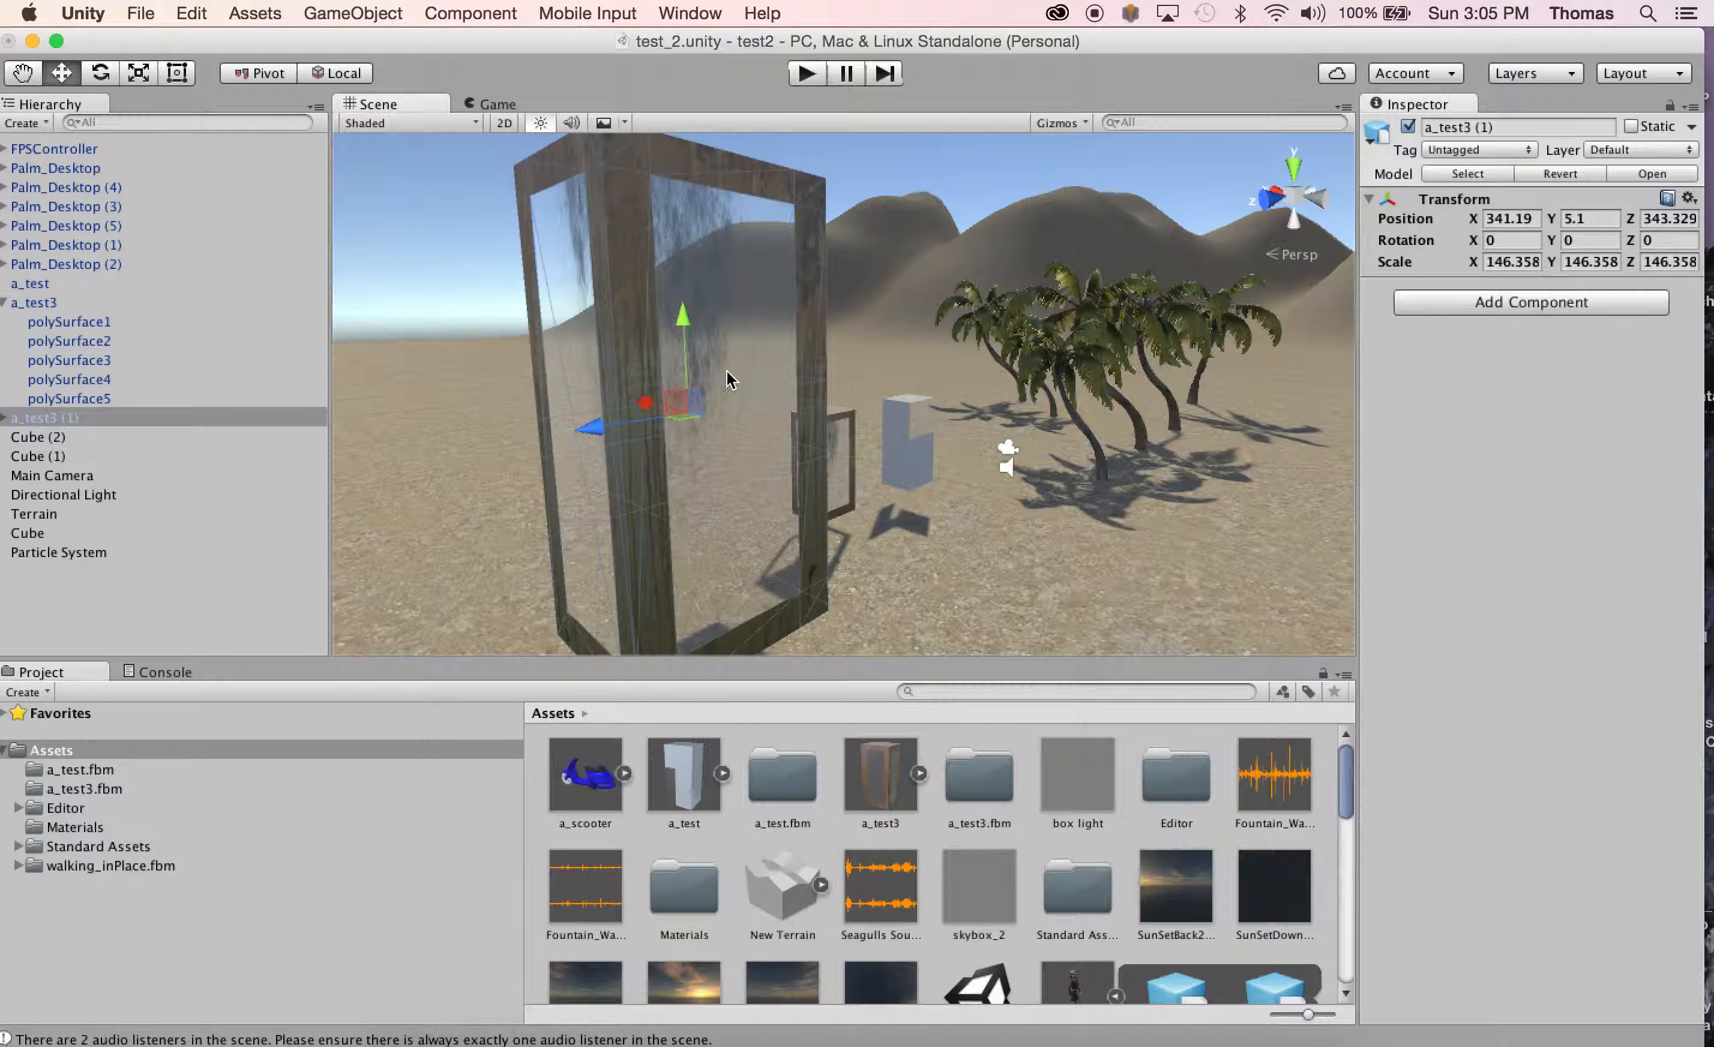
pyautogui.keyDown('alt'); pyautogui.moveTo(560, 373); pyautogui.dragTo(551, 154); pyautogui.keyUp('alt')
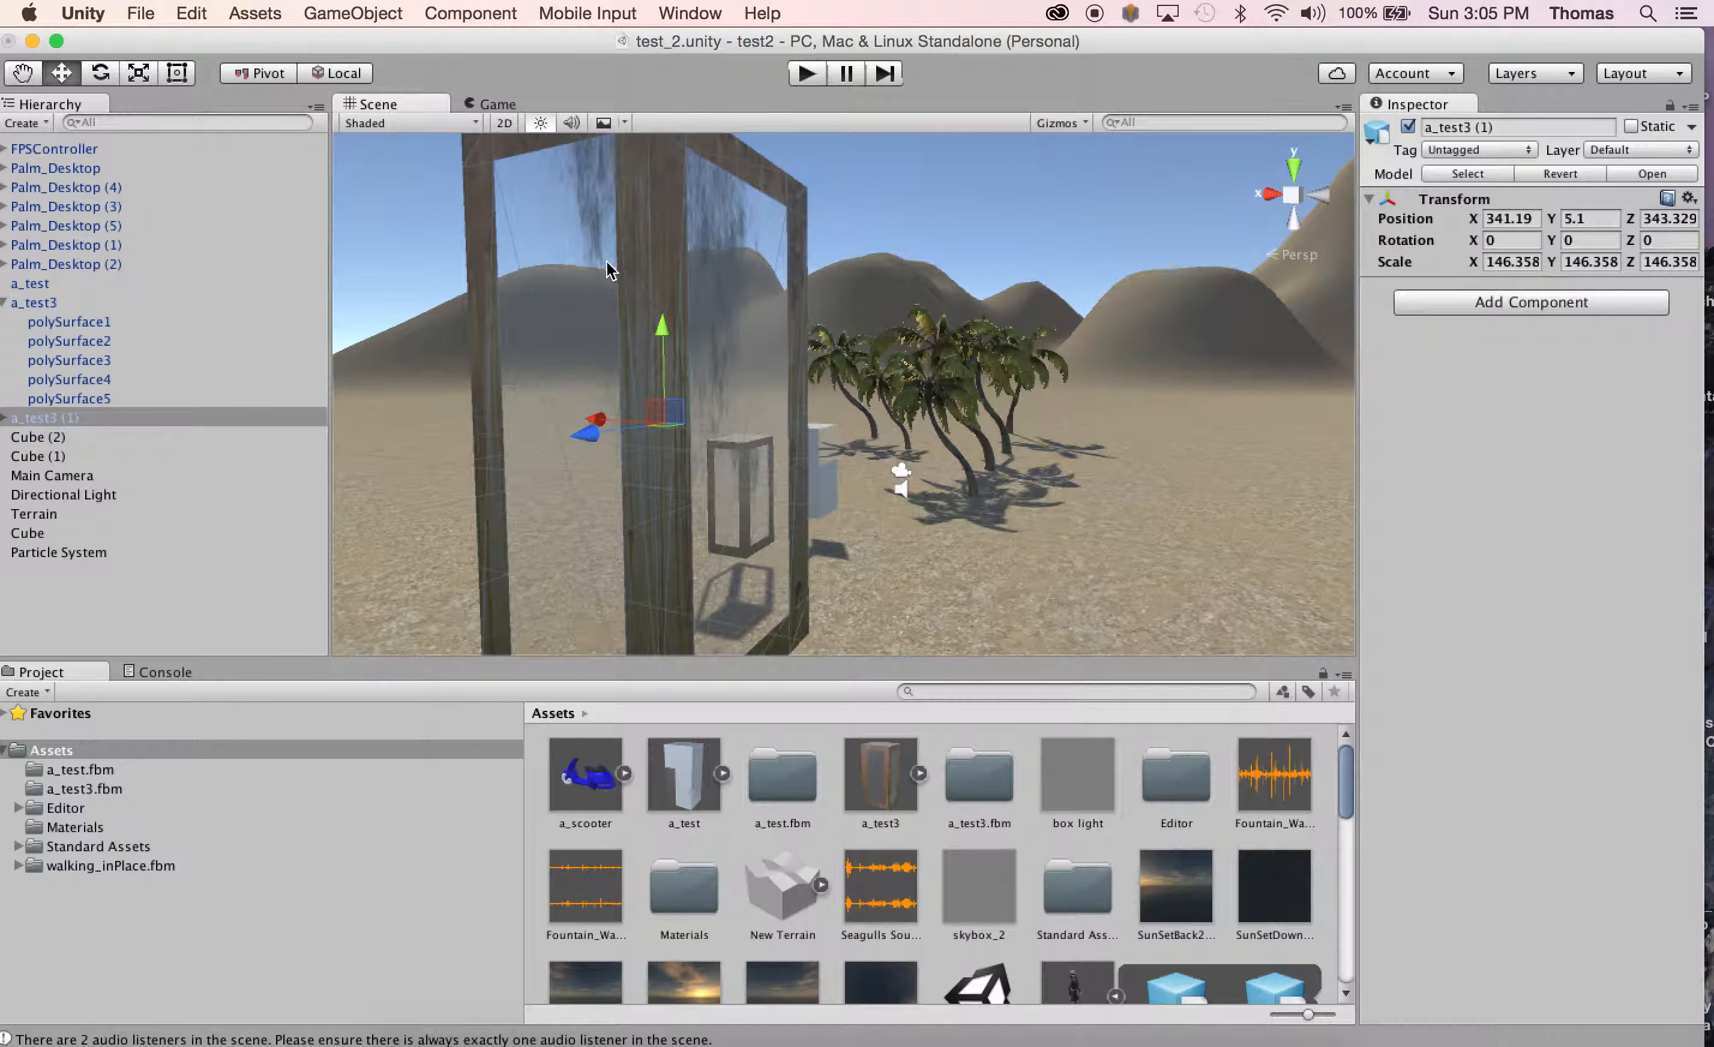
pyautogui.keyDown('alt'); pyautogui.moveTo(815, 386); pyautogui.dragTo(440, 363); pyautogui.keyUp('alt')
pyautogui.keyDown('alt'); pyautogui.moveTo(791, 417); pyautogui.dragTo(1106, 409); pyautogui.keyUp('alt')
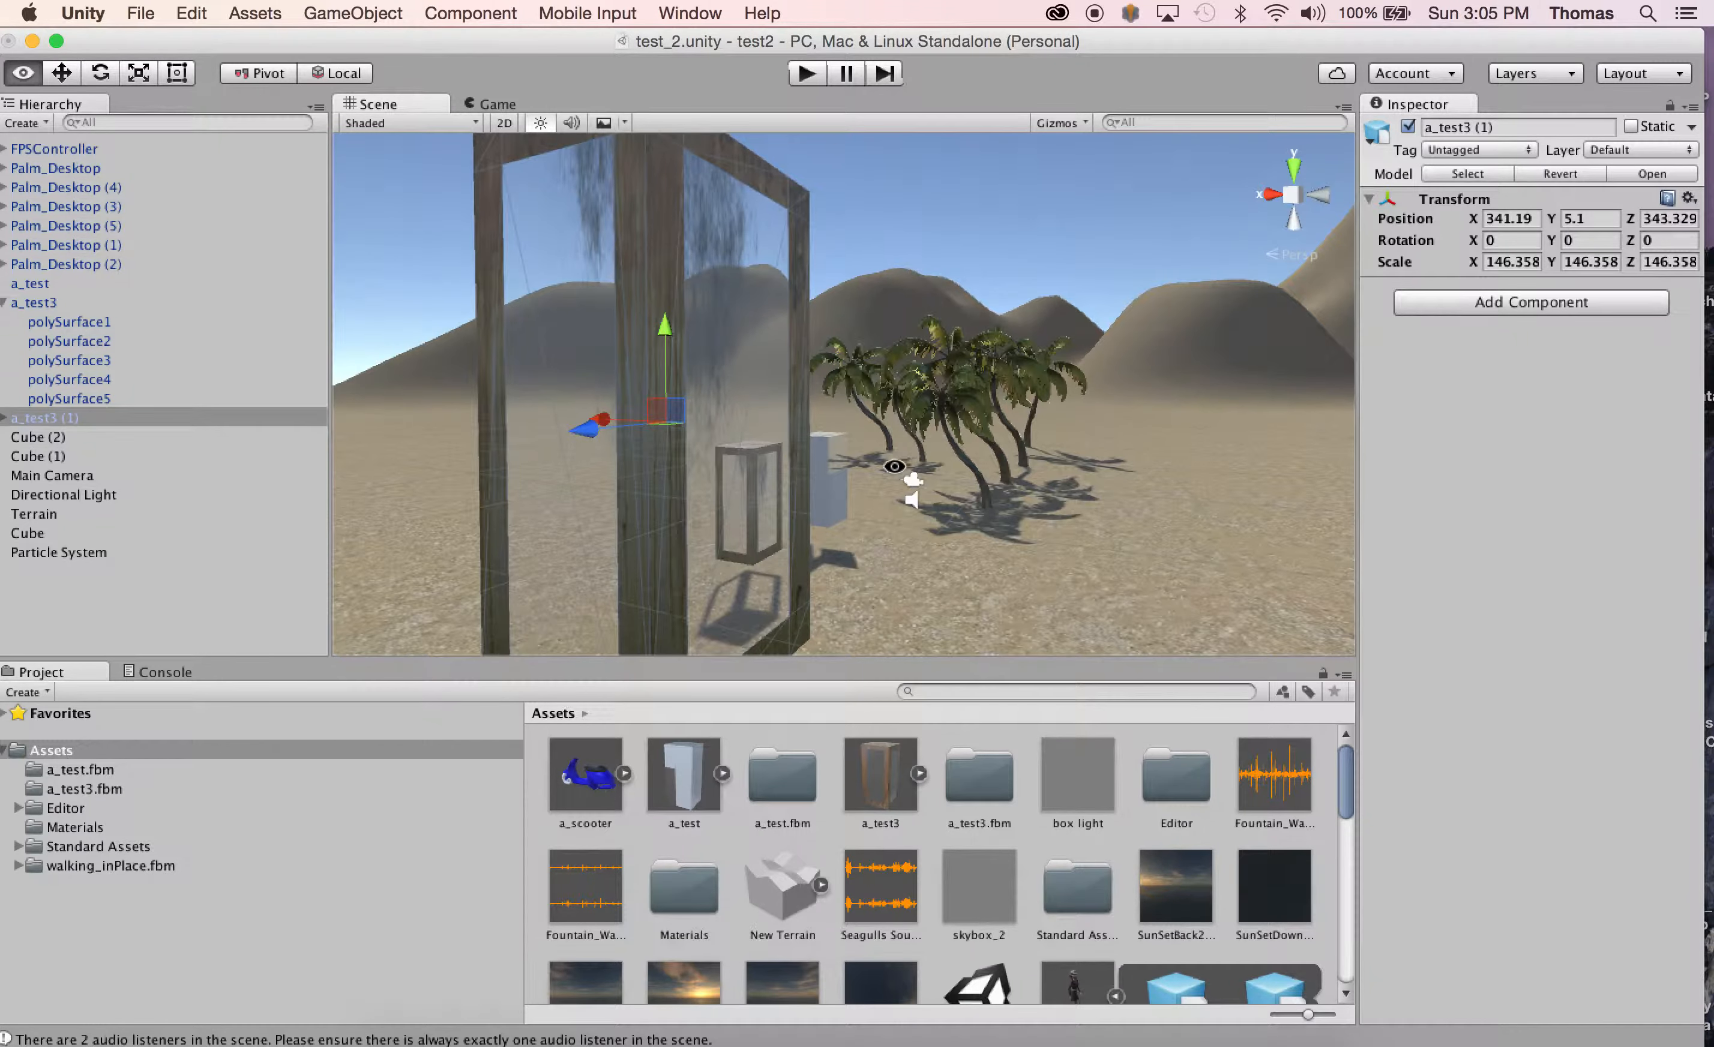
pyautogui.keyDown('alt'); pyautogui.moveTo(890, 465); pyautogui.dragTo(570, 485); pyautogui.keyUp('alt')
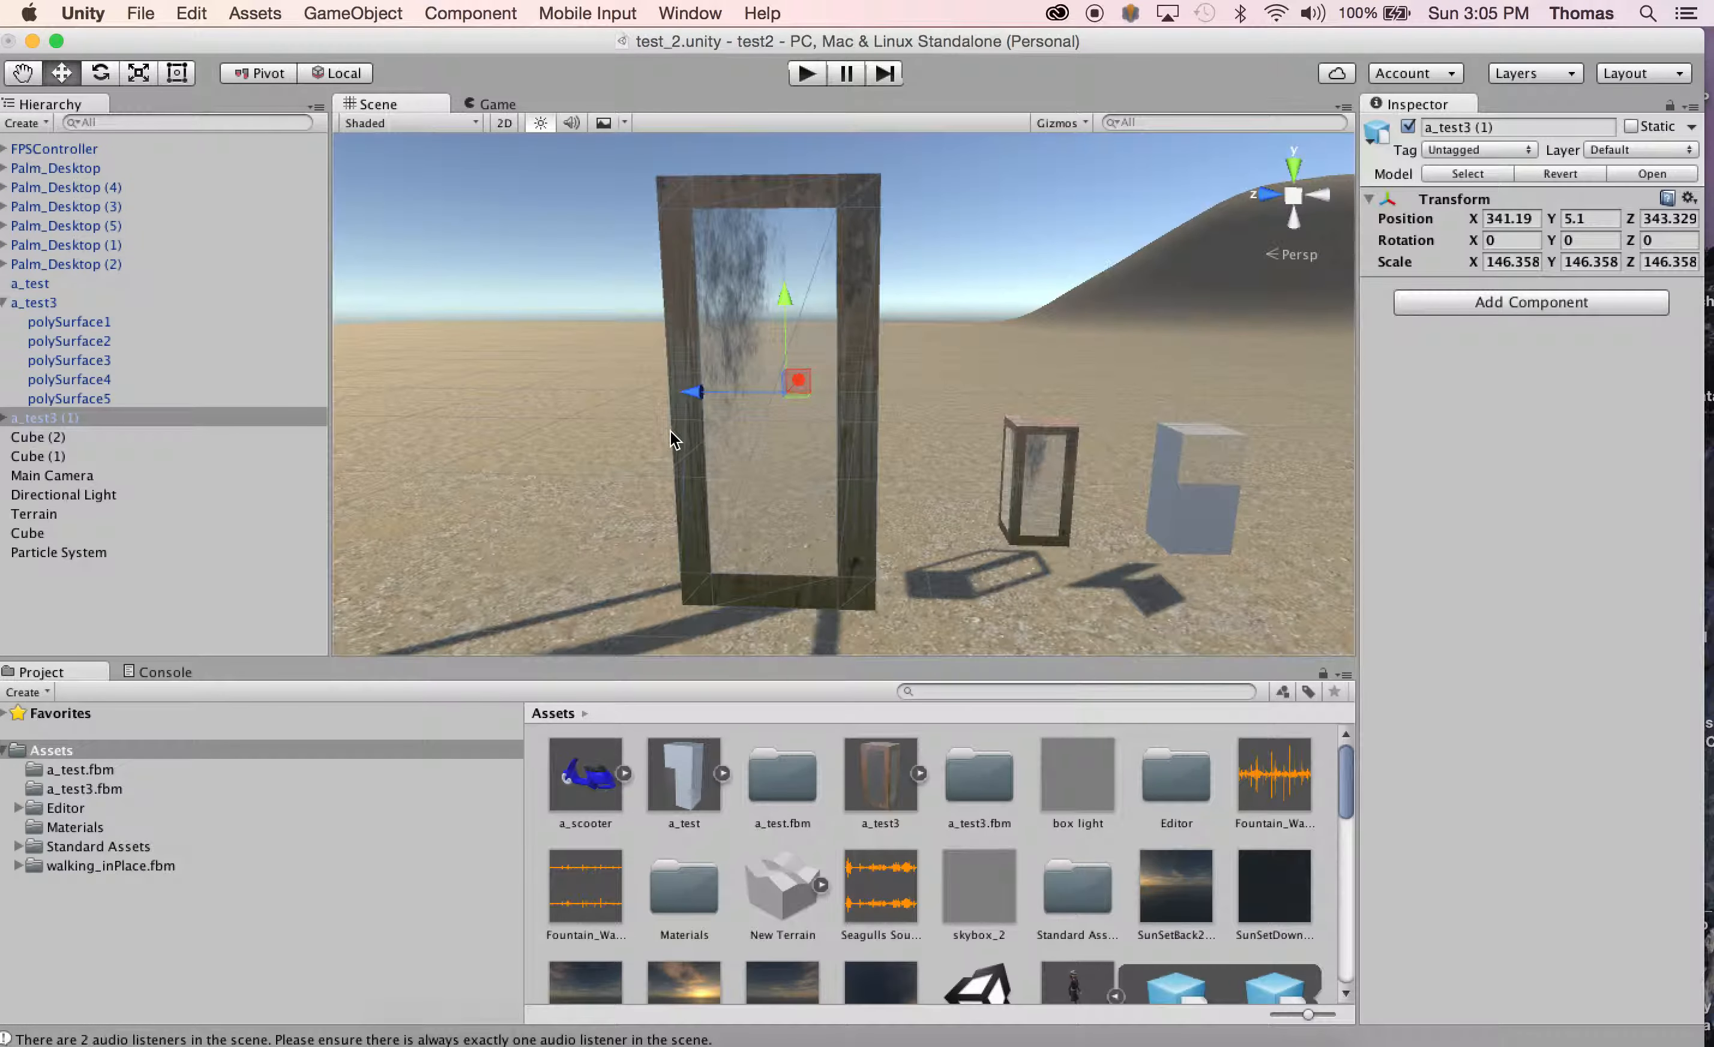
pyautogui.press('alt')
pyautogui.moveTo(964, 441); pyautogui.dragTo(535, 419, button='middle')
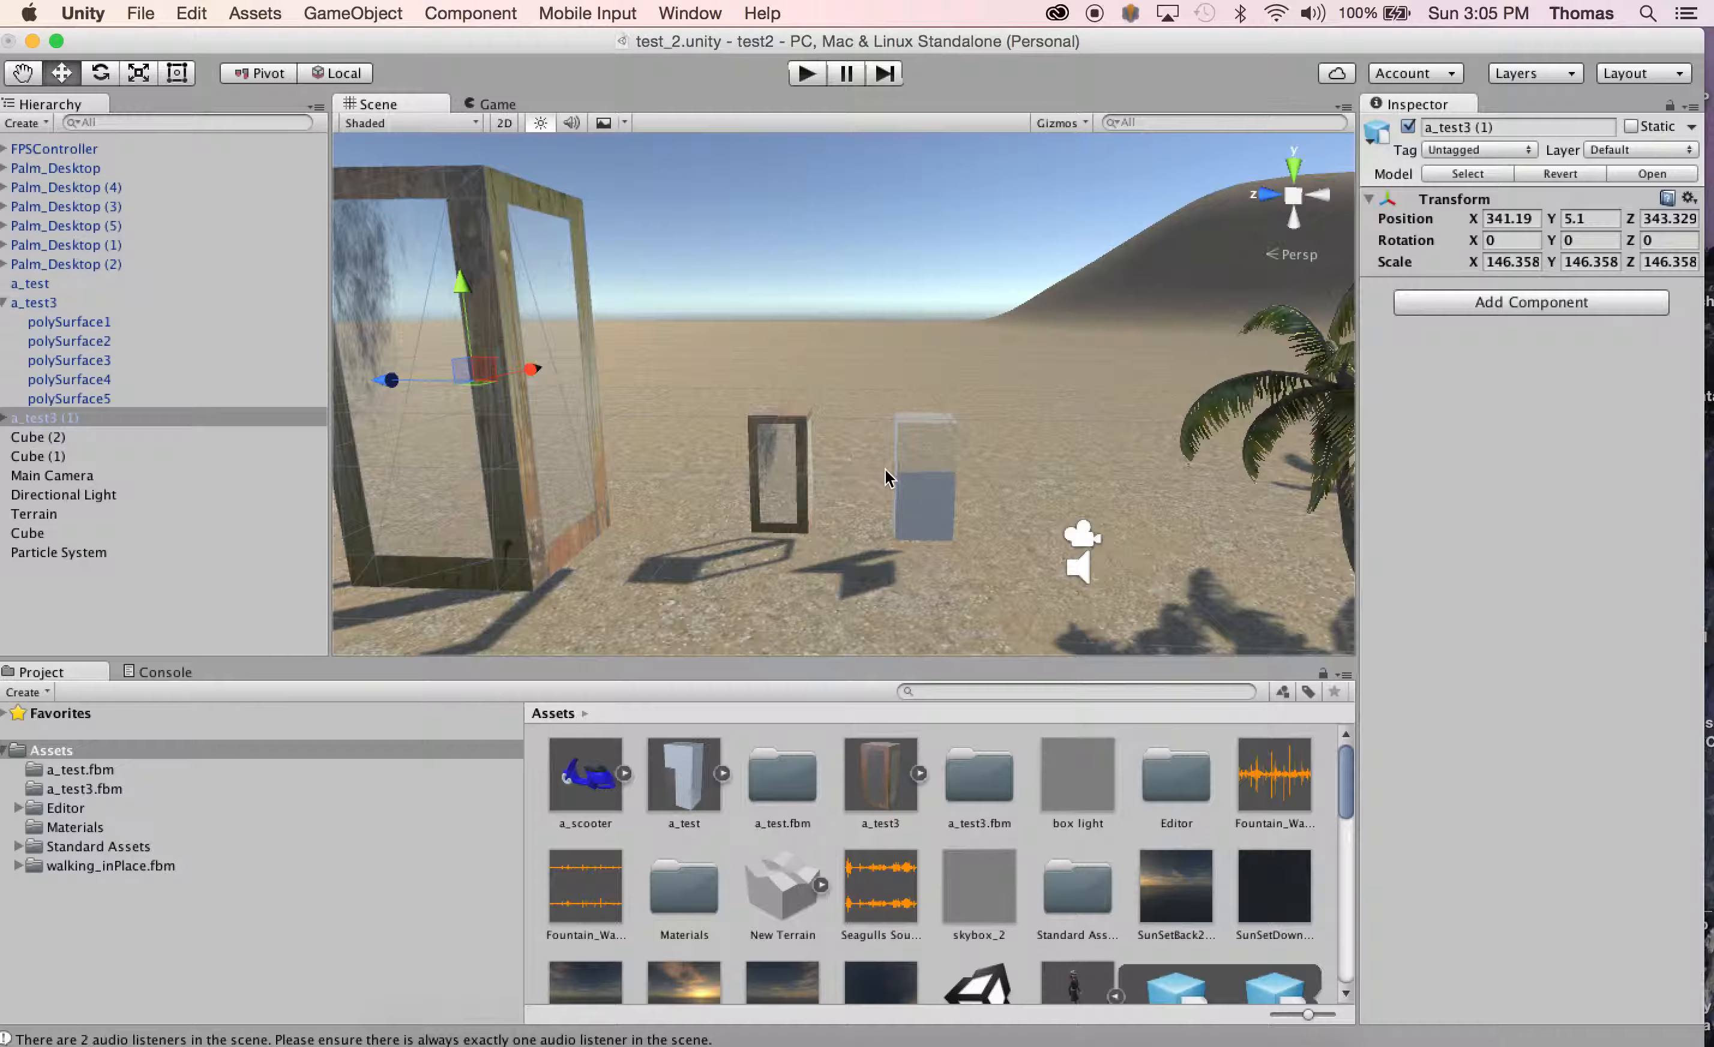
pyautogui.click(915, 482)
pyautogui.keyDown('alt'); pyautogui.moveTo(837, 523); pyautogui.dragTo(1340, 513); pyautogui.keyUp('alt')
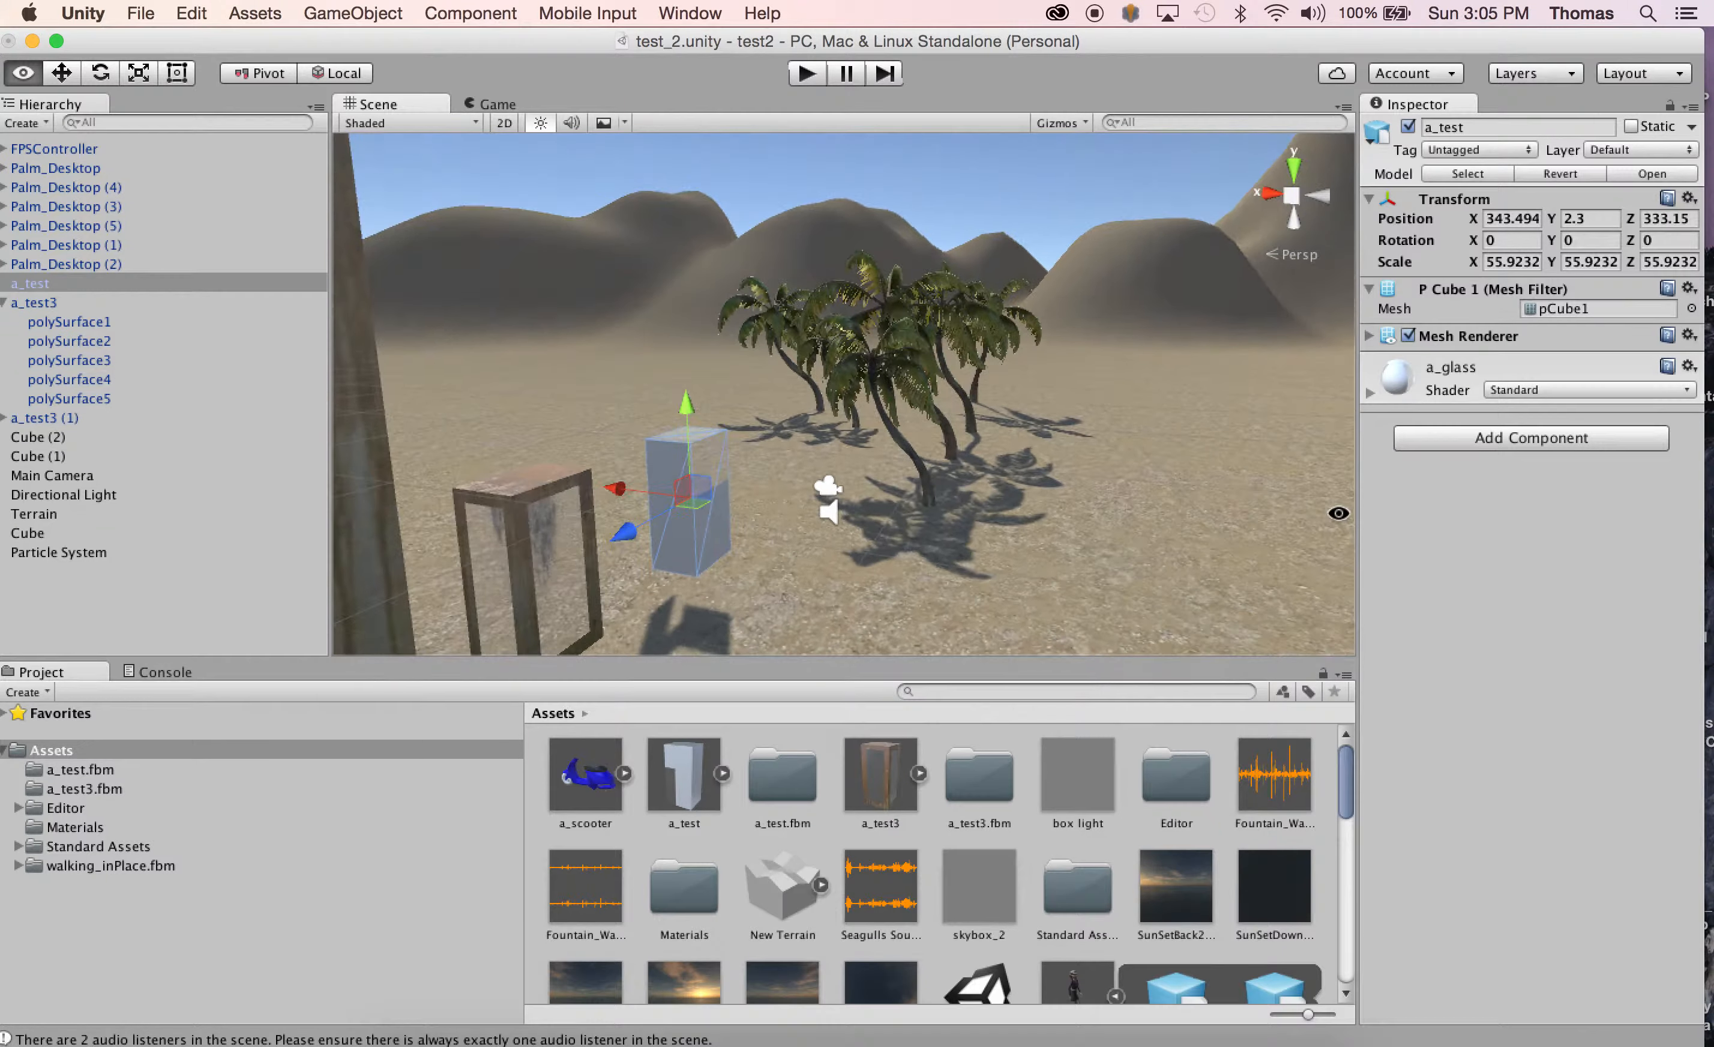
pyautogui.click(834, 510)
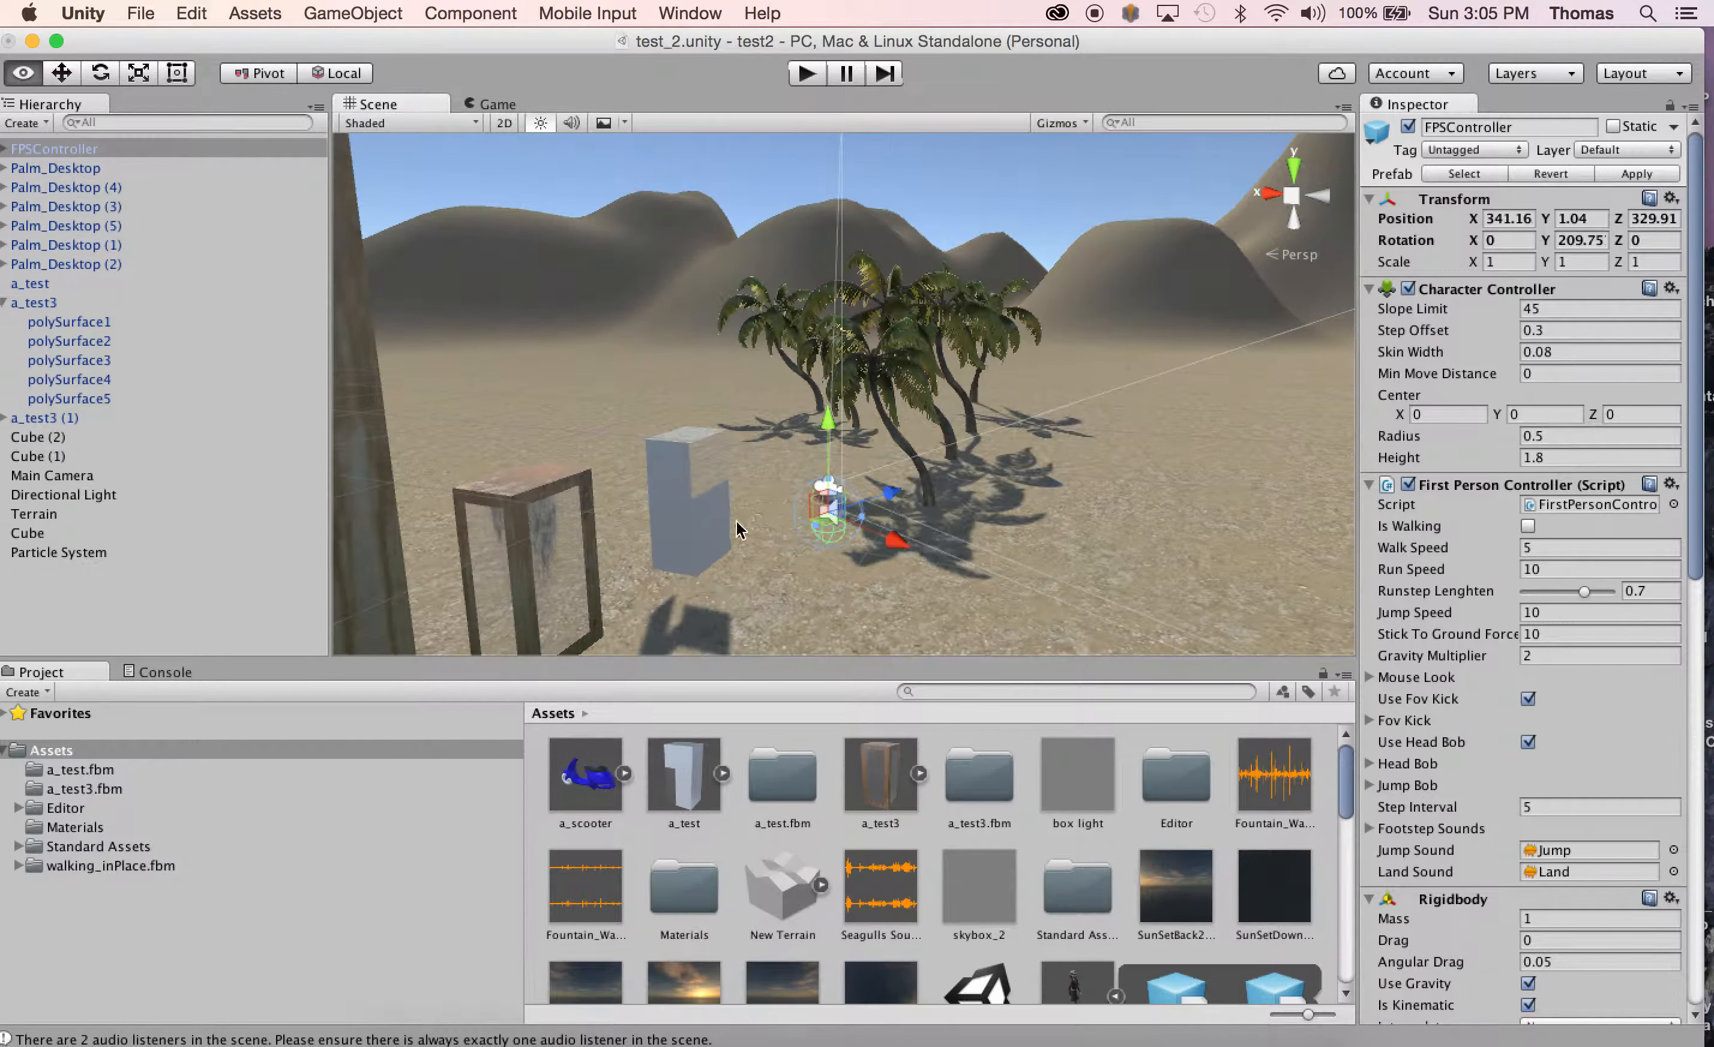
pyautogui.keyDown('alt'); pyautogui.moveTo(703, 511); pyautogui.dragTo(936, 504); pyautogui.keyUp('alt')
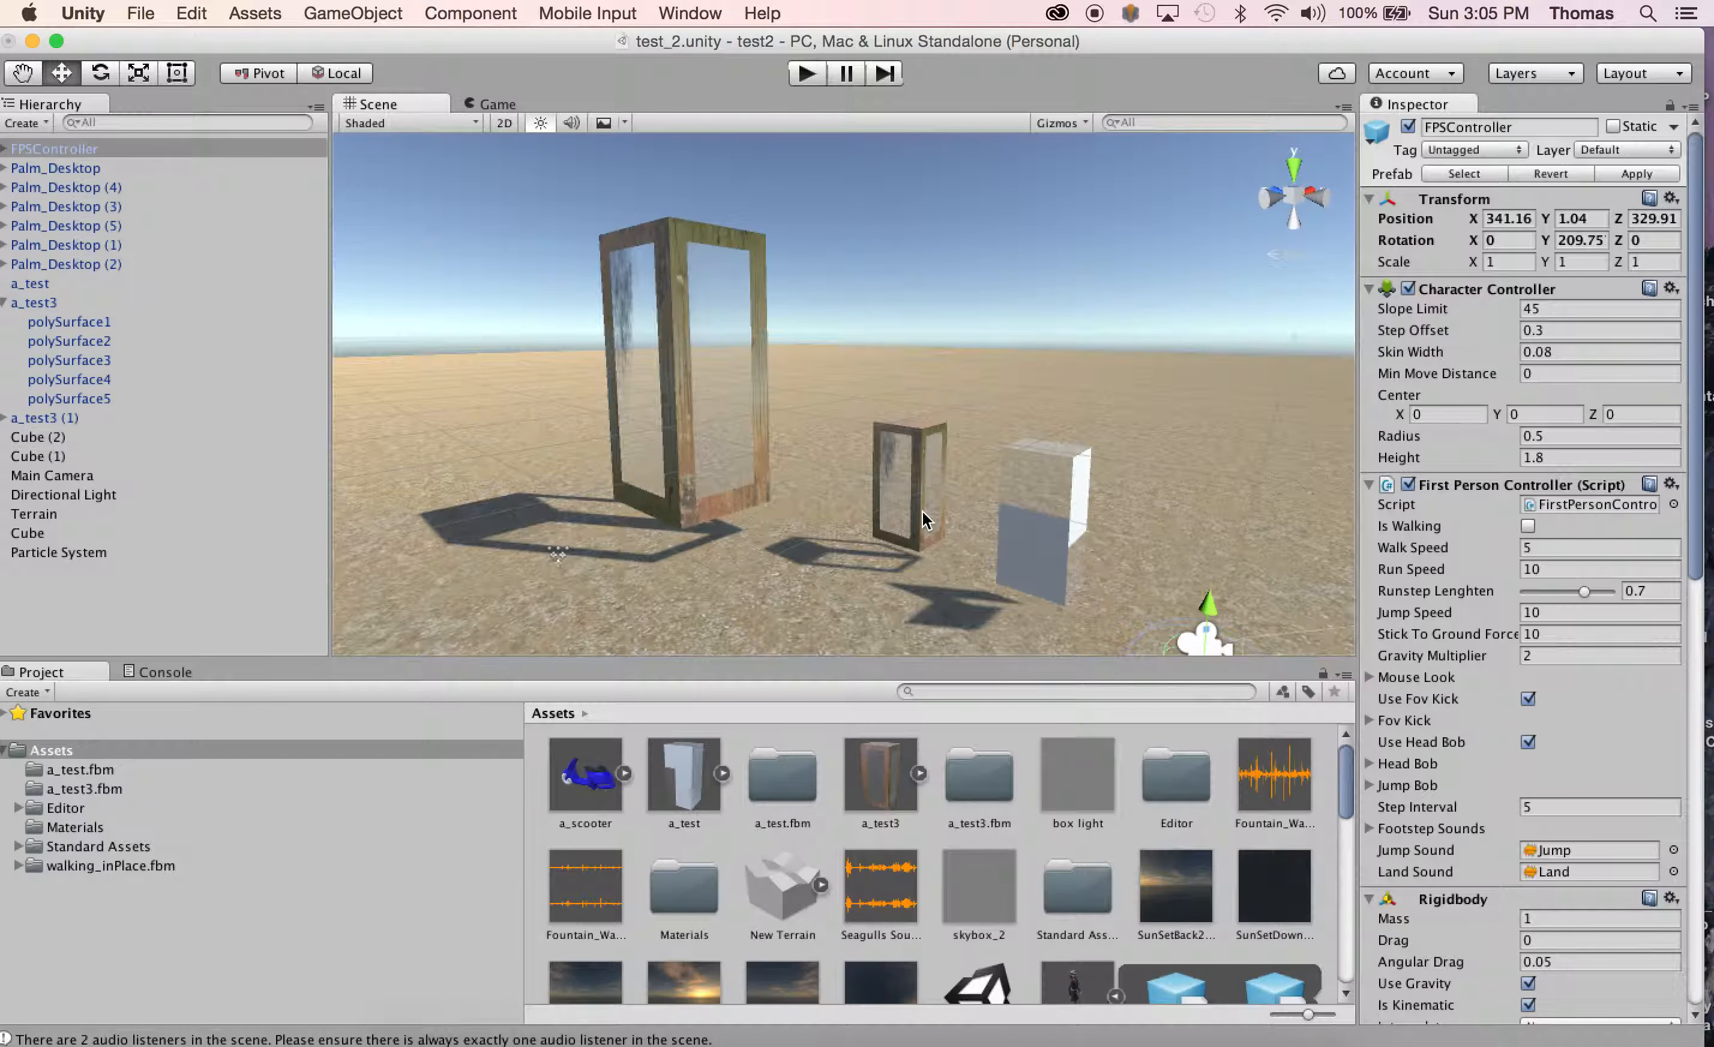
pyautogui.moveTo(1013, 40)
pyautogui.mouseDown()
pyautogui.moveTo(1052, 34)
pyautogui.moveTo(1024, 28)
pyautogui.mouseUp()
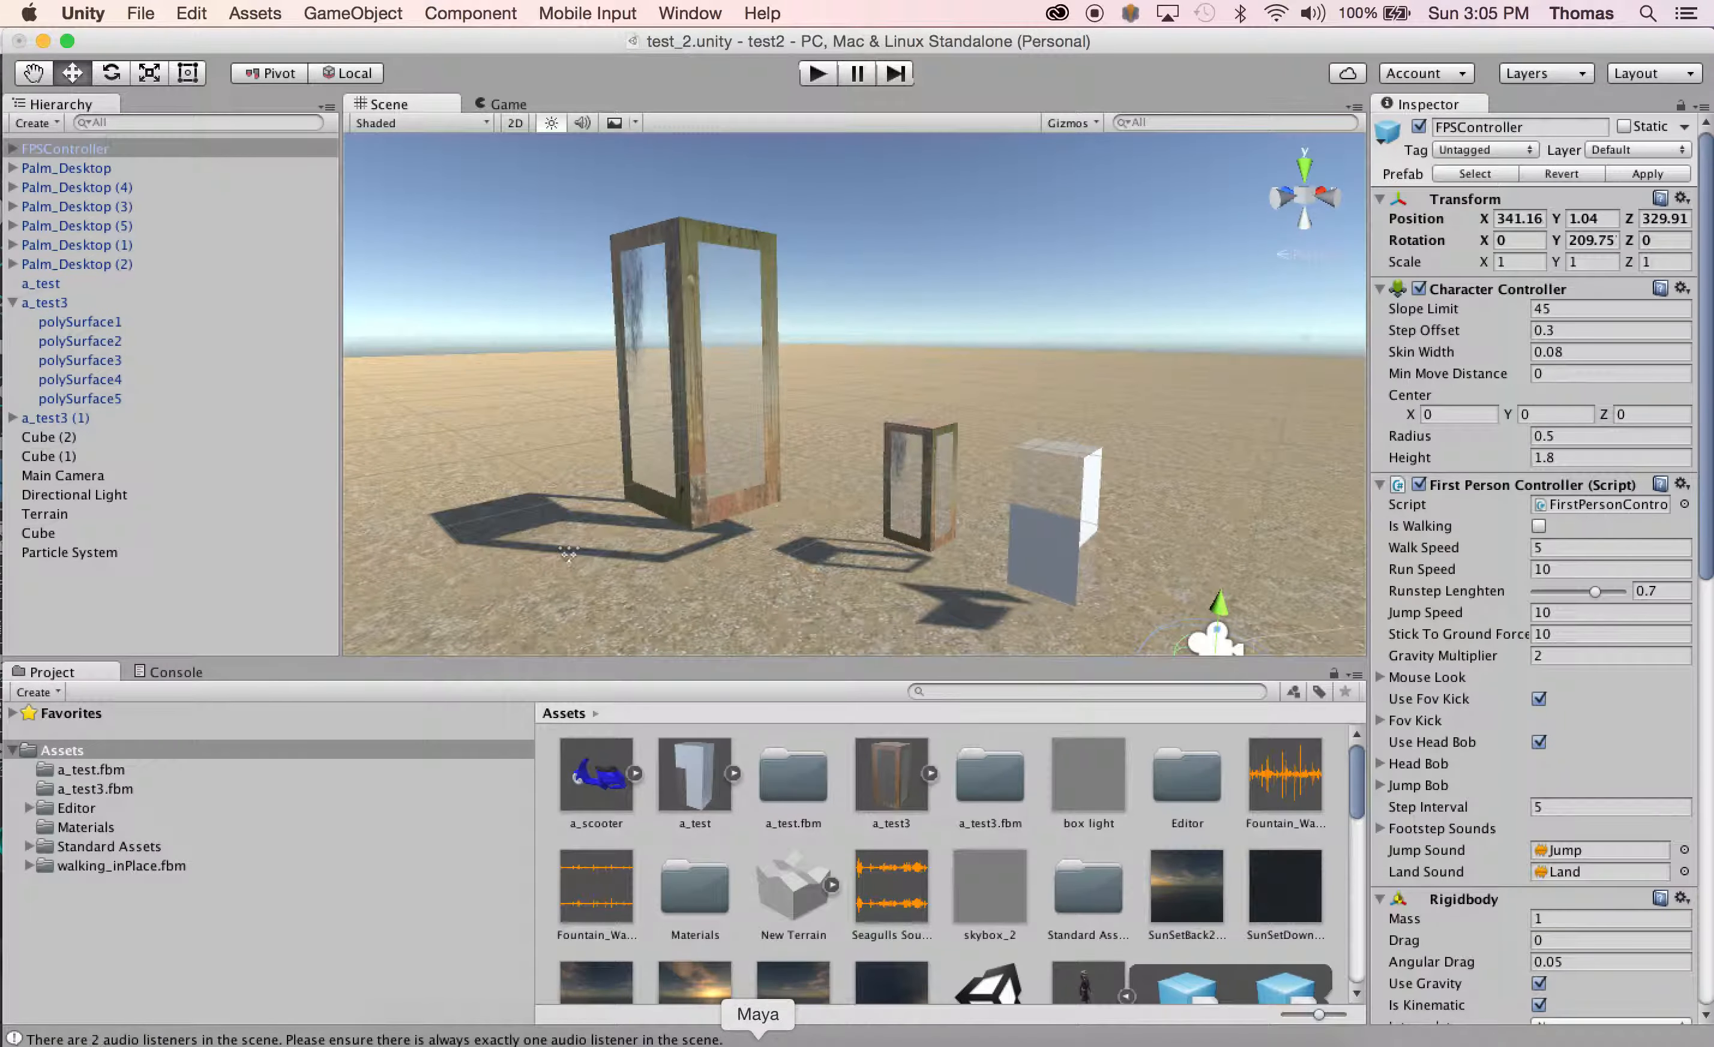
# Step: Switch to Maya and hide the Attribute Editor to enlarge the perspective view
pyautogui.click(758, 1039)
pyautogui.click(972, 531)
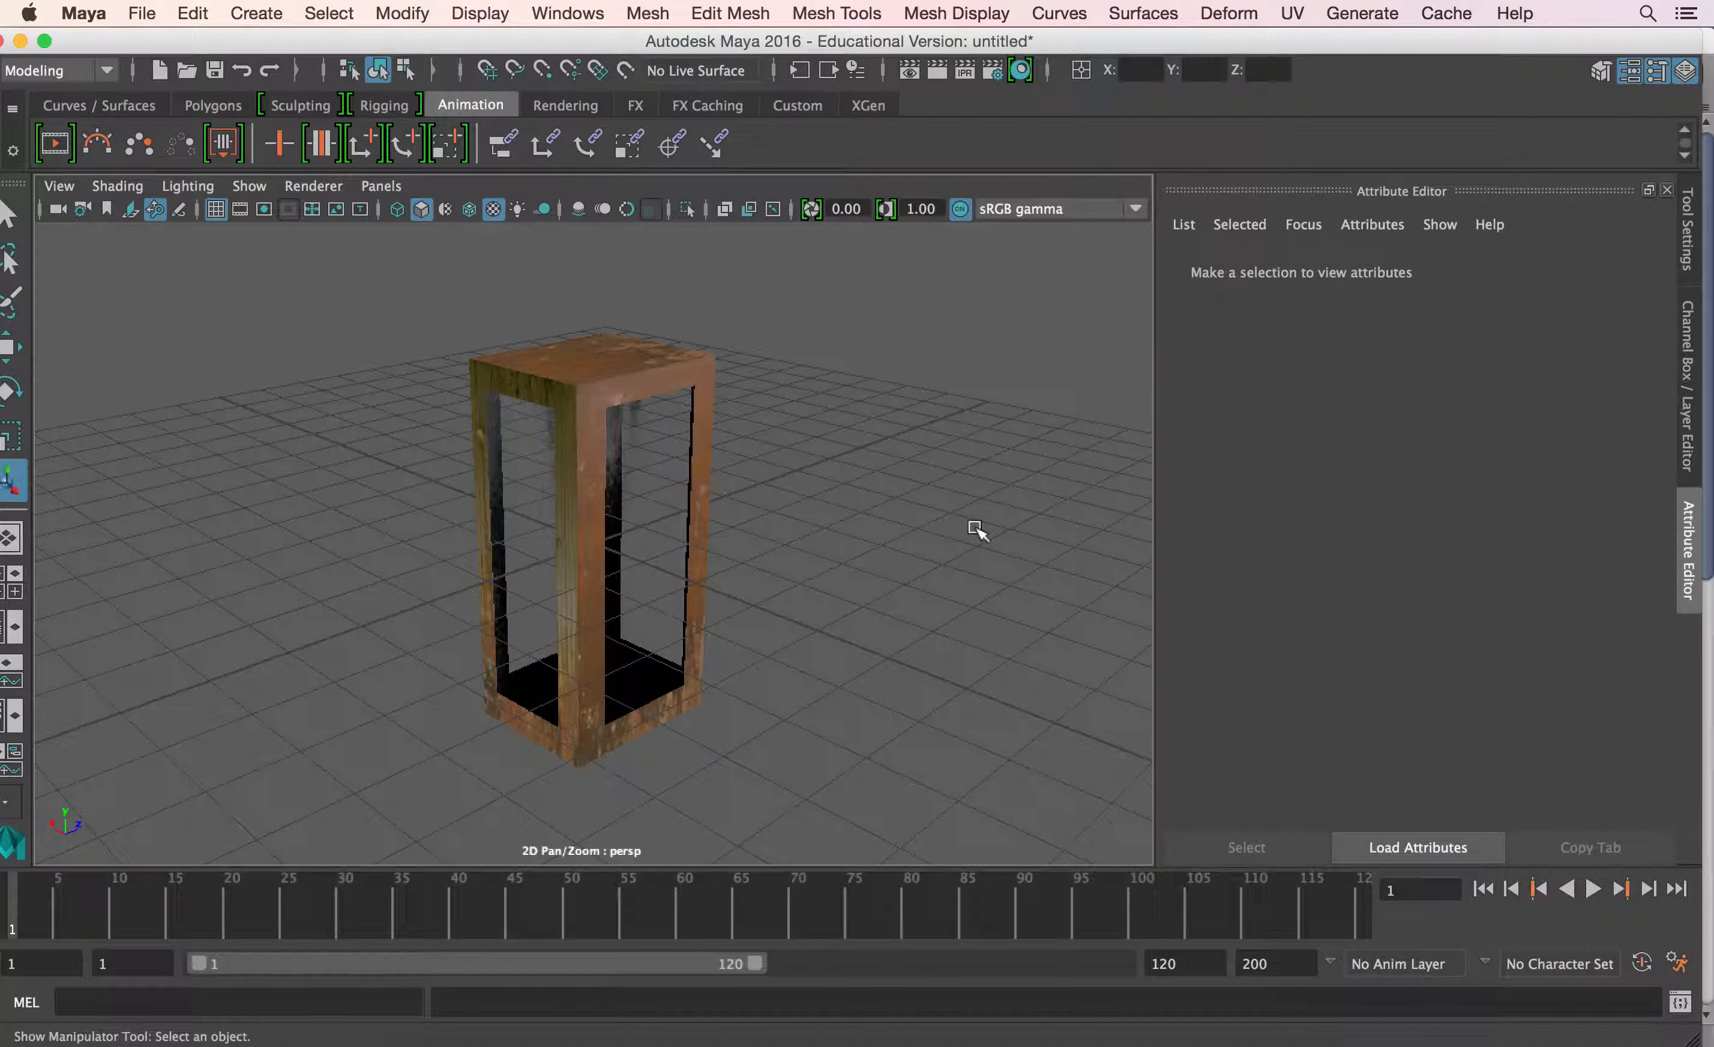
pyautogui.click(1689, 563)
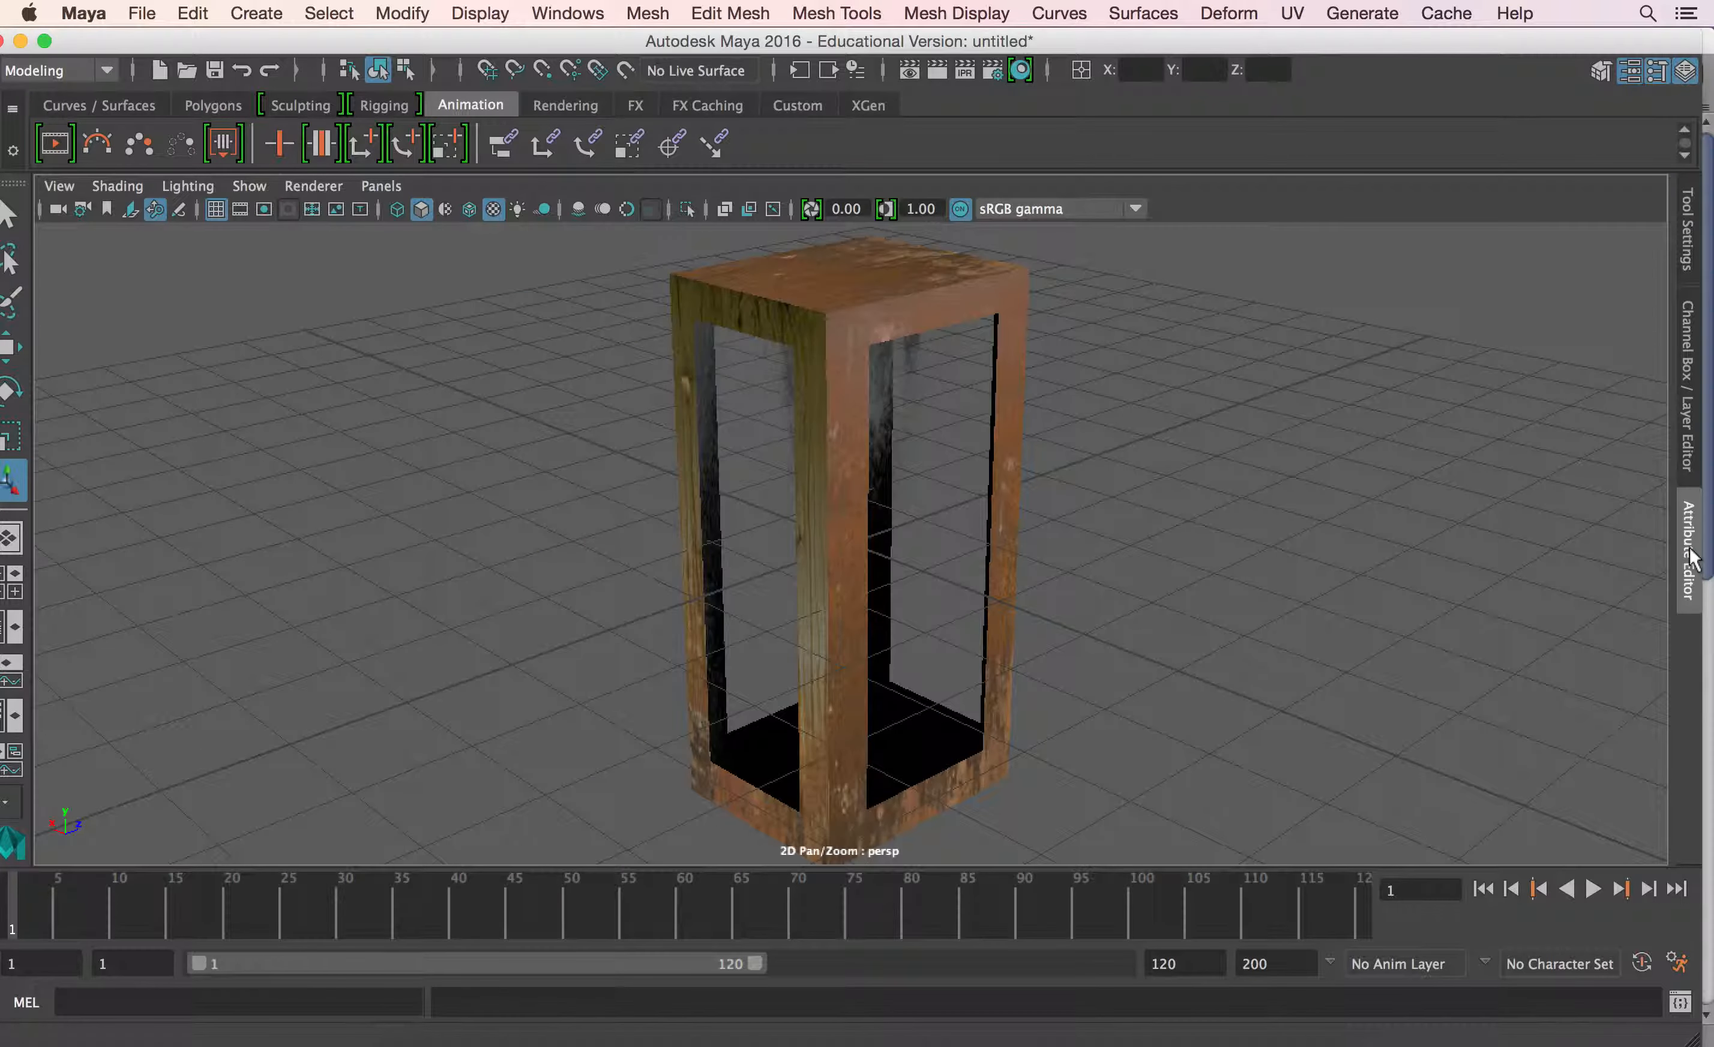
# Step: Inspect the separate glass panes on all four sides of the wood-framed box, selecting each pane in turn
pyautogui.keyDown('alt'); pyautogui.moveTo(1397, 504); pyautogui.dragTo(1295, 521); pyautogui.keyUp('alt')
pyautogui.click(930, 619)
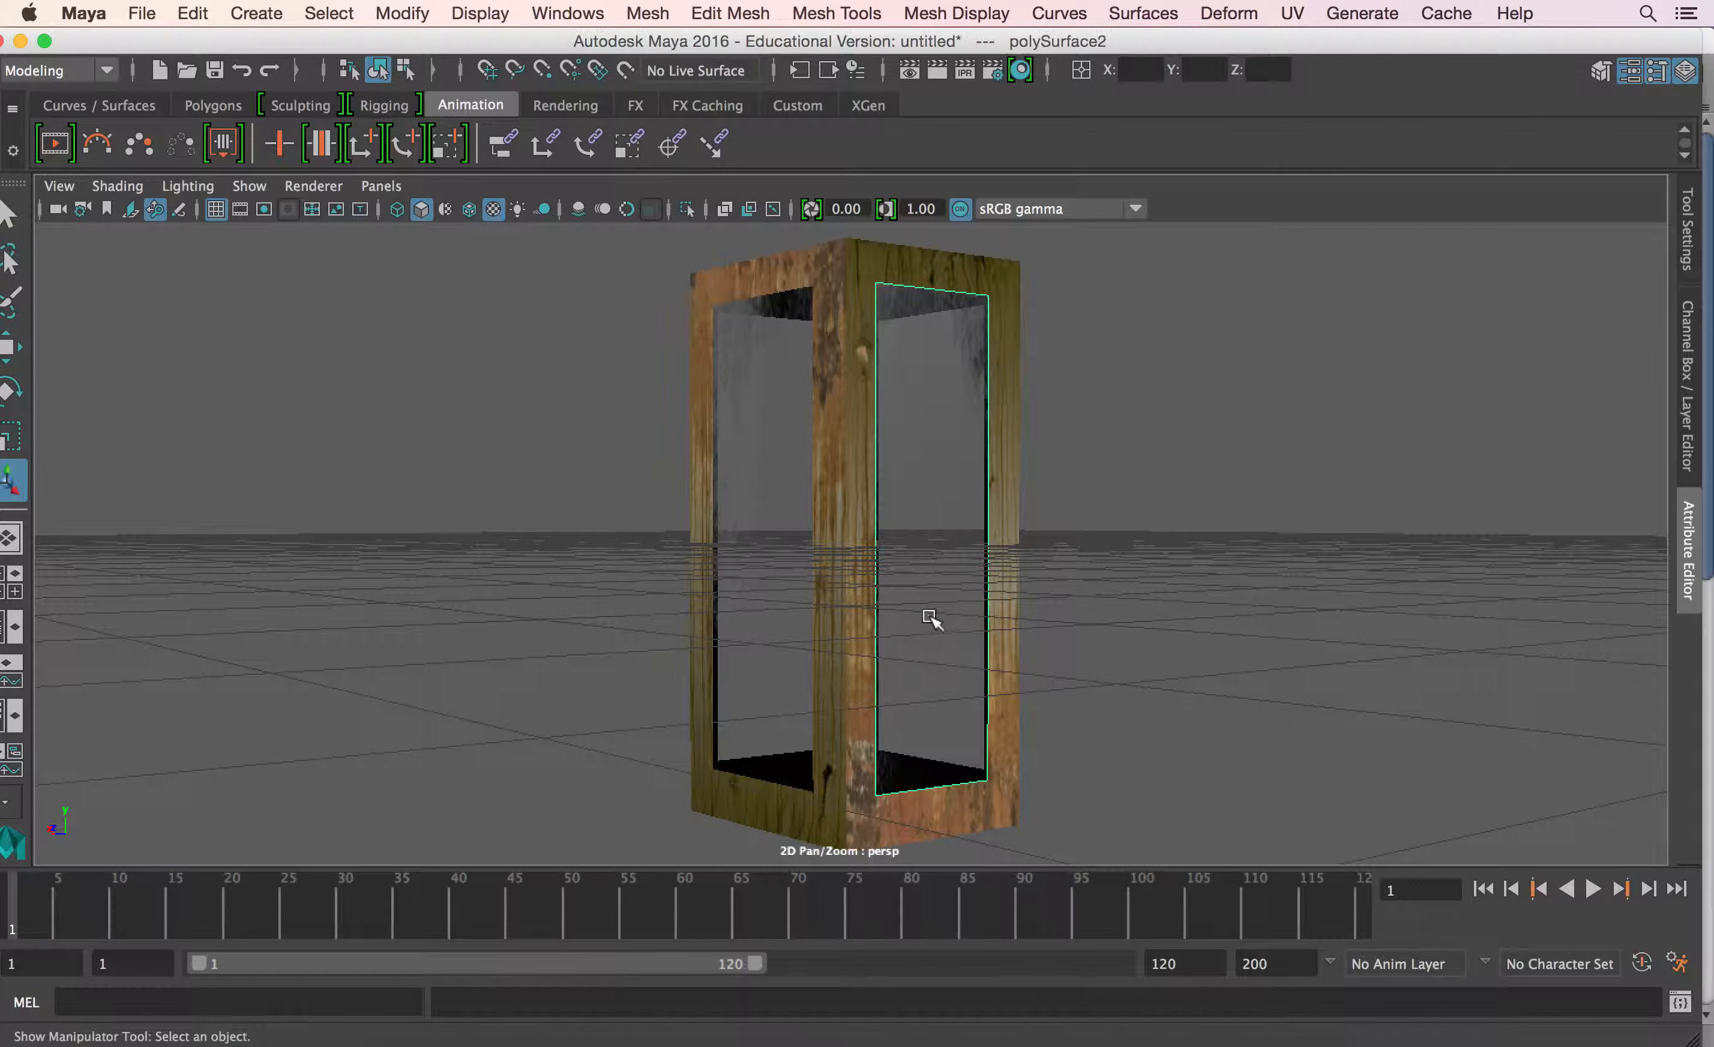
pyautogui.keyDown('alt'); pyautogui.moveTo(915, 630); pyautogui.dragTo(626, 644); pyautogui.keyUp('alt')
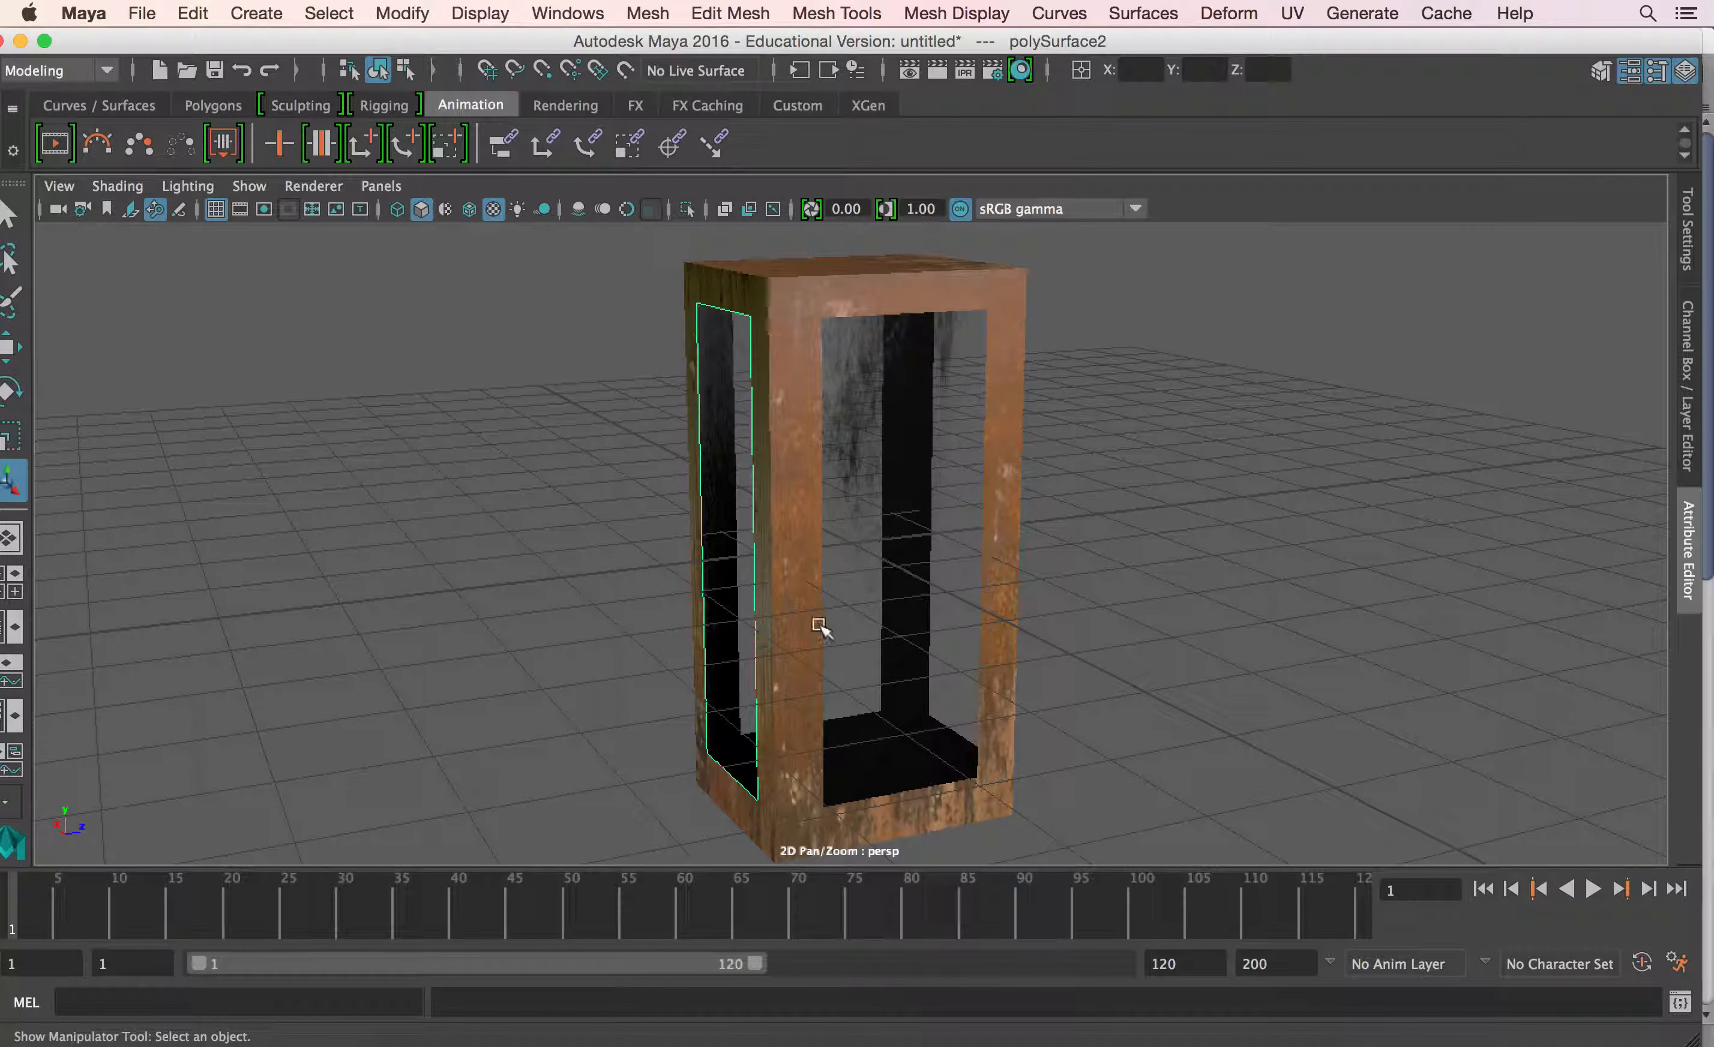
pyautogui.click(855, 612)
pyautogui.keyDown('alt'); pyautogui.moveTo(970, 617); pyautogui.dragTo(841, 581); pyautogui.keyUp('alt')
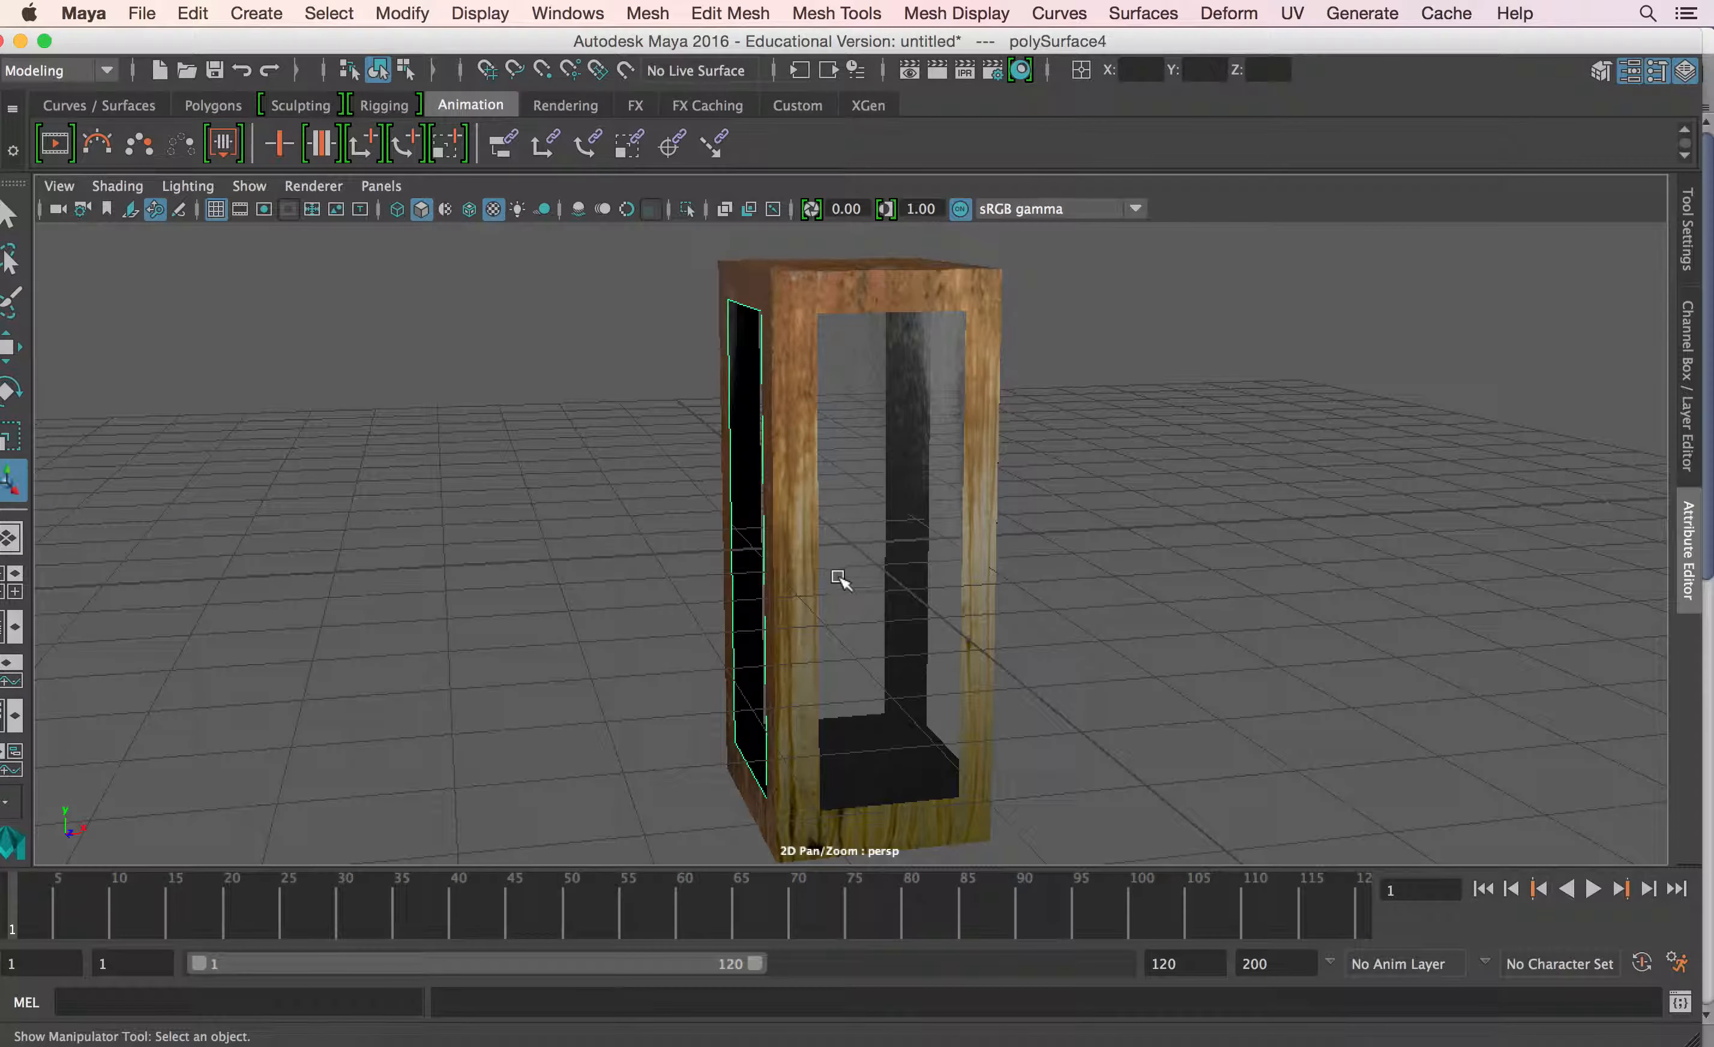
pyautogui.click(946, 580)
pyautogui.keyDown('alt'); pyautogui.moveTo(945, 581); pyautogui.dragTo(803, 563); pyautogui.keyUp('alt')
pyautogui.scroll(5, 1018, 466)
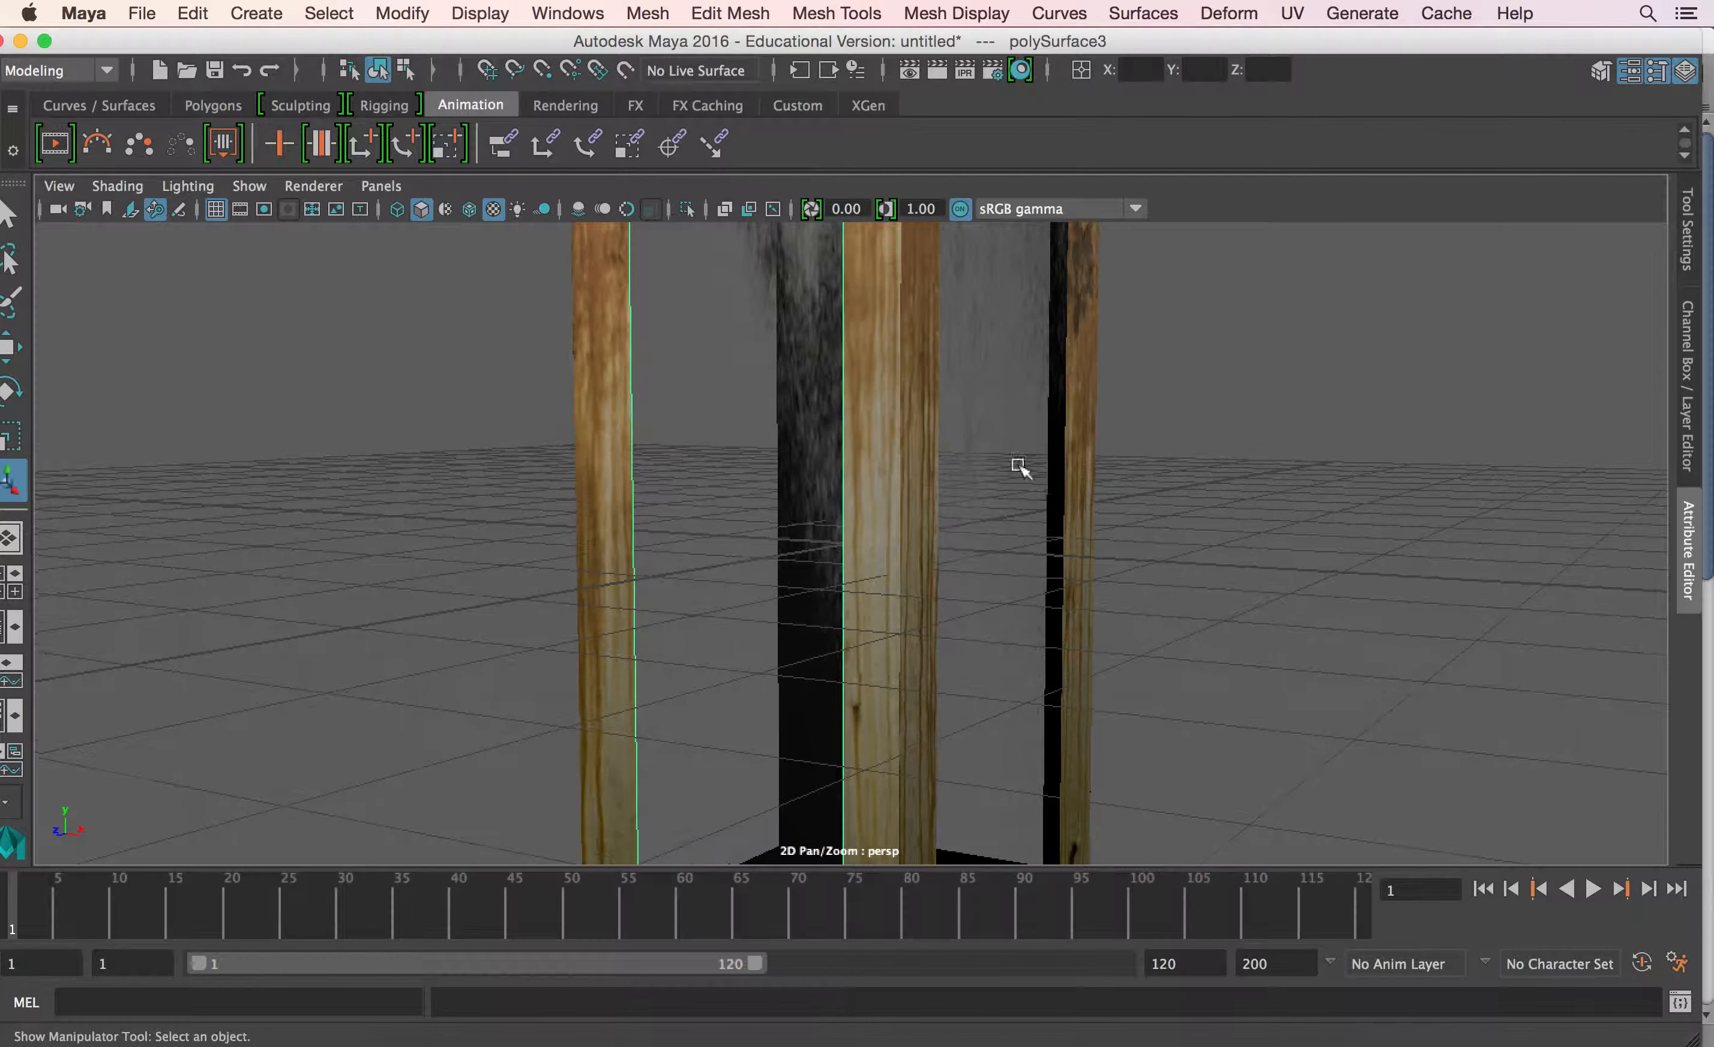
pyautogui.keyDown('alt'); pyautogui.moveTo(1071, 492); pyautogui.dragTo(864, 516); pyautogui.keyUp('alt')
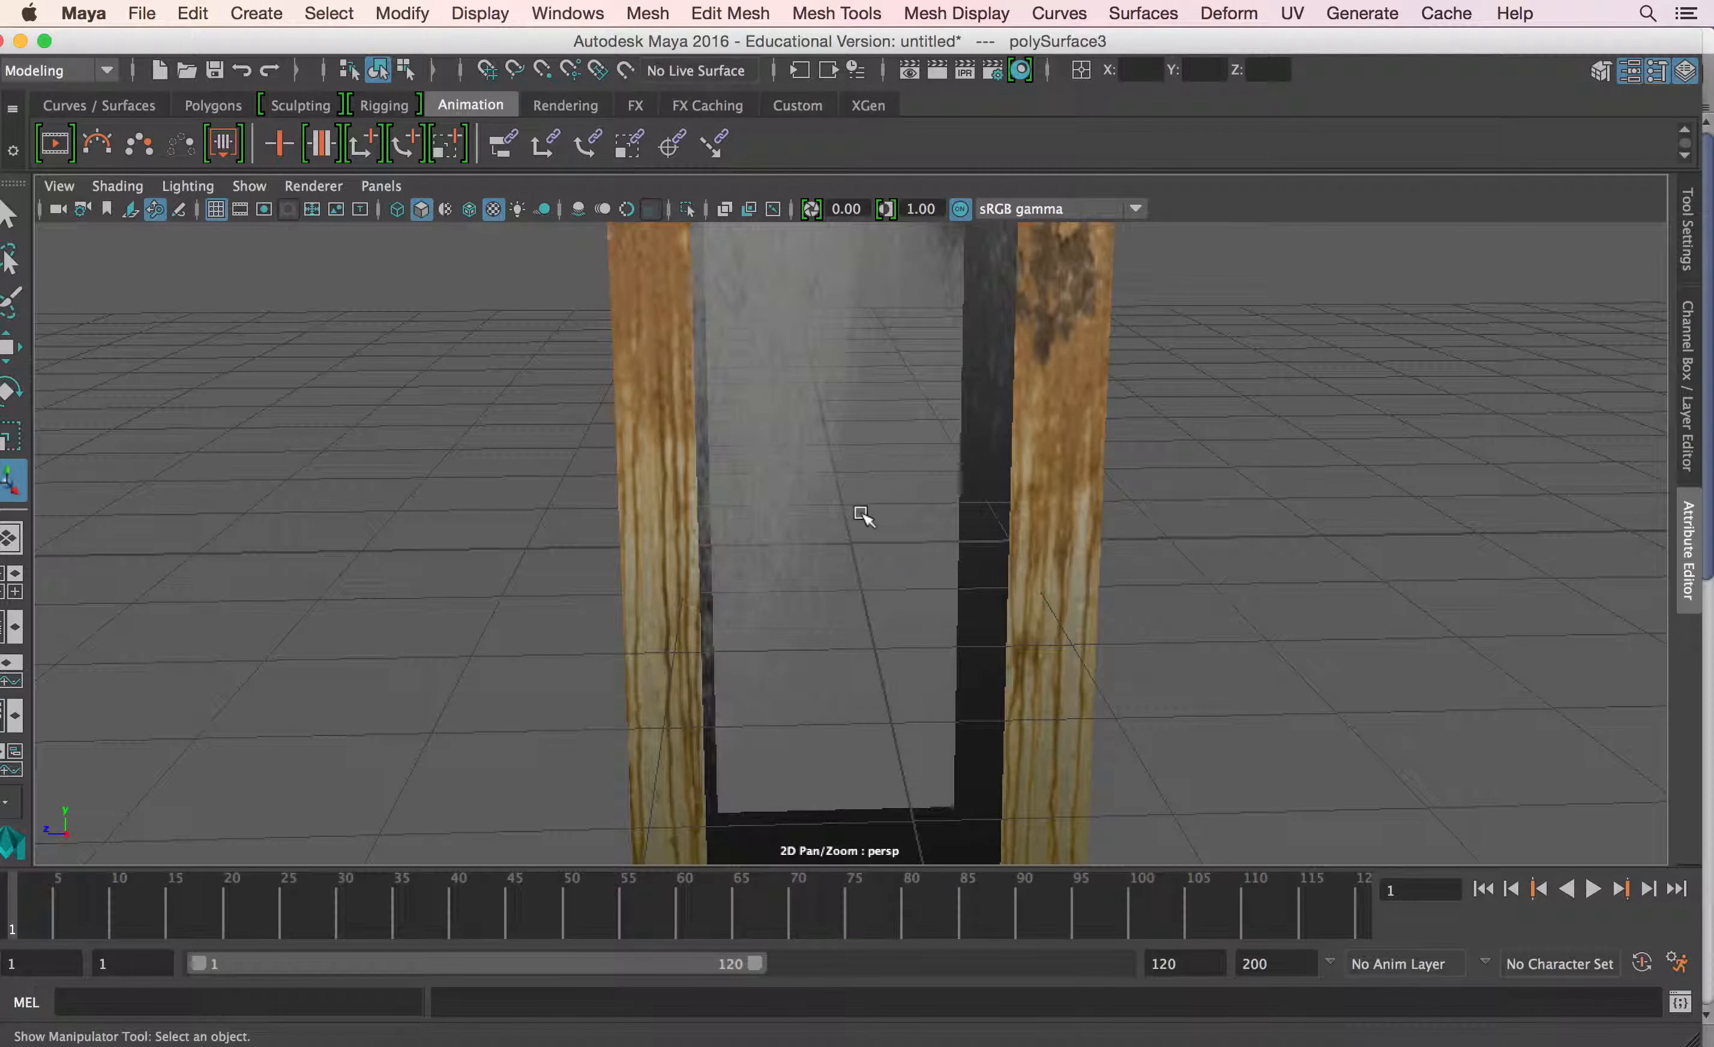
pyautogui.click(864, 516)
pyautogui.keyDown('alt'); pyautogui.moveTo(1099, 529); pyautogui.dragTo(669, 482, button='right'); pyautogui.keyUp('alt')
pyautogui.keyDown('alt'); pyautogui.moveTo(669, 481); pyautogui.dragTo(574, 474); pyautogui.keyUp('alt')
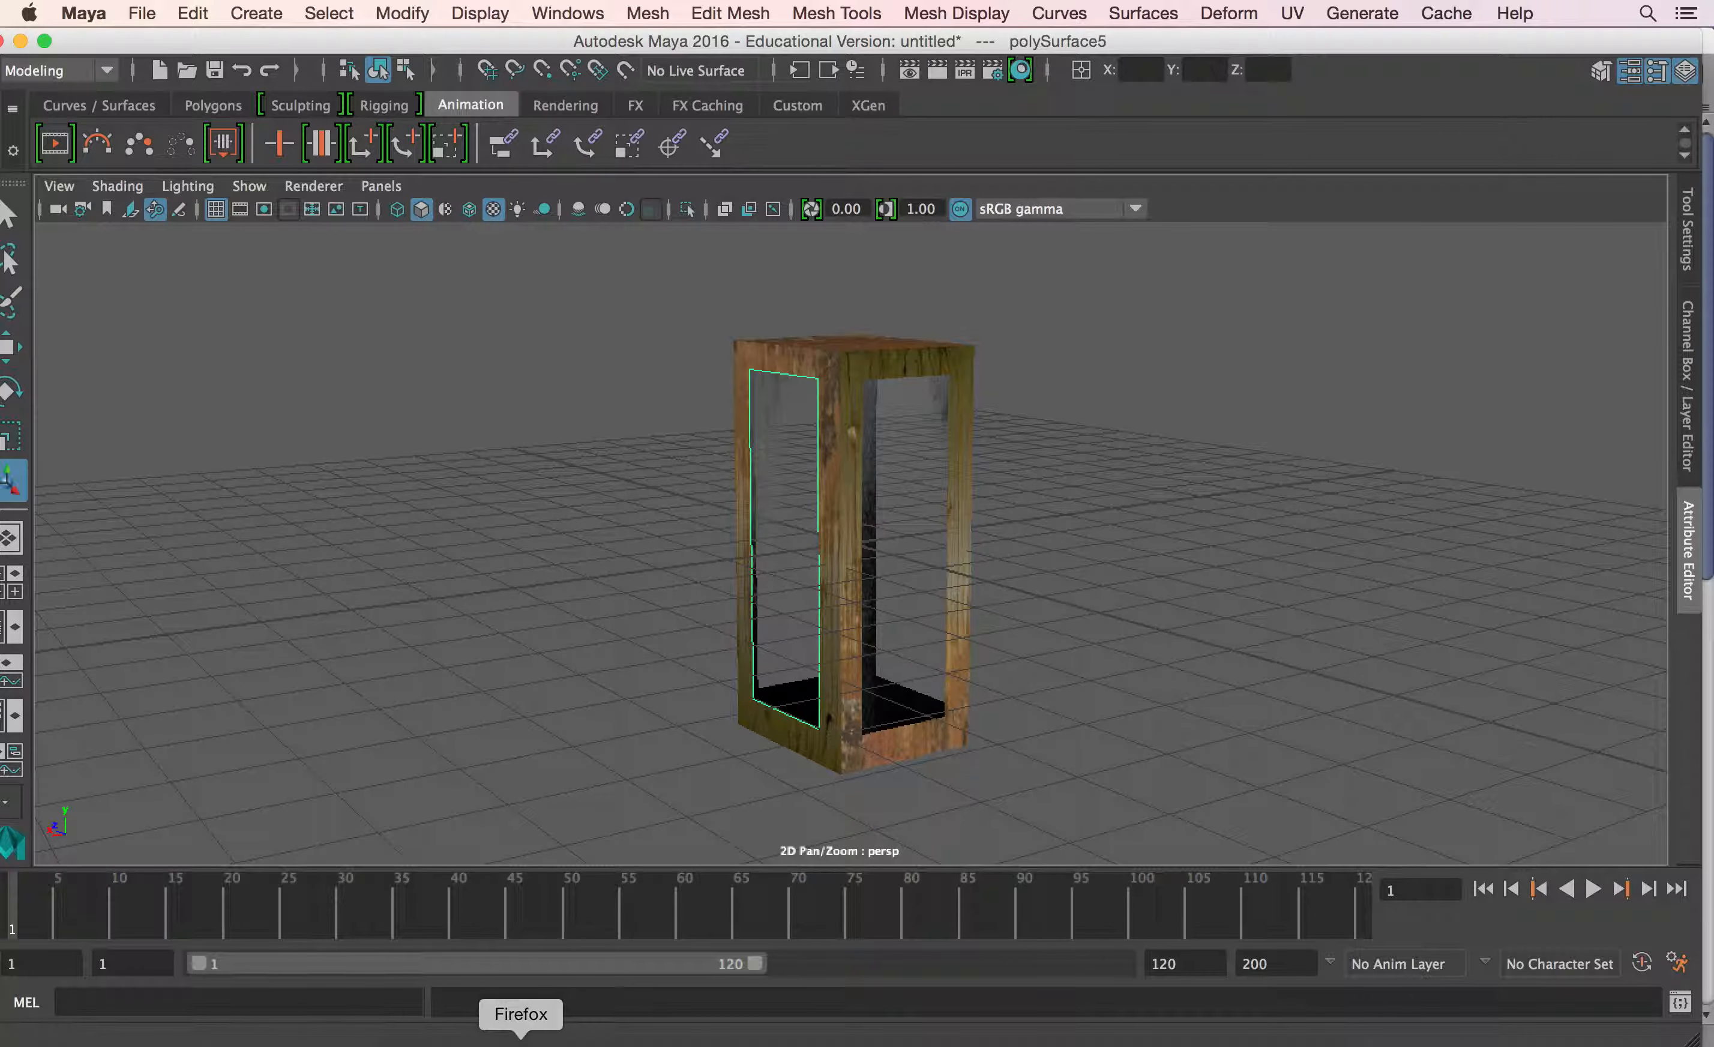
# Step: Switch to Firefox and go back from the RustLeak0038 page to the DecalsSubtle0001 texture page on textures.com
pyautogui.click(521, 1039)
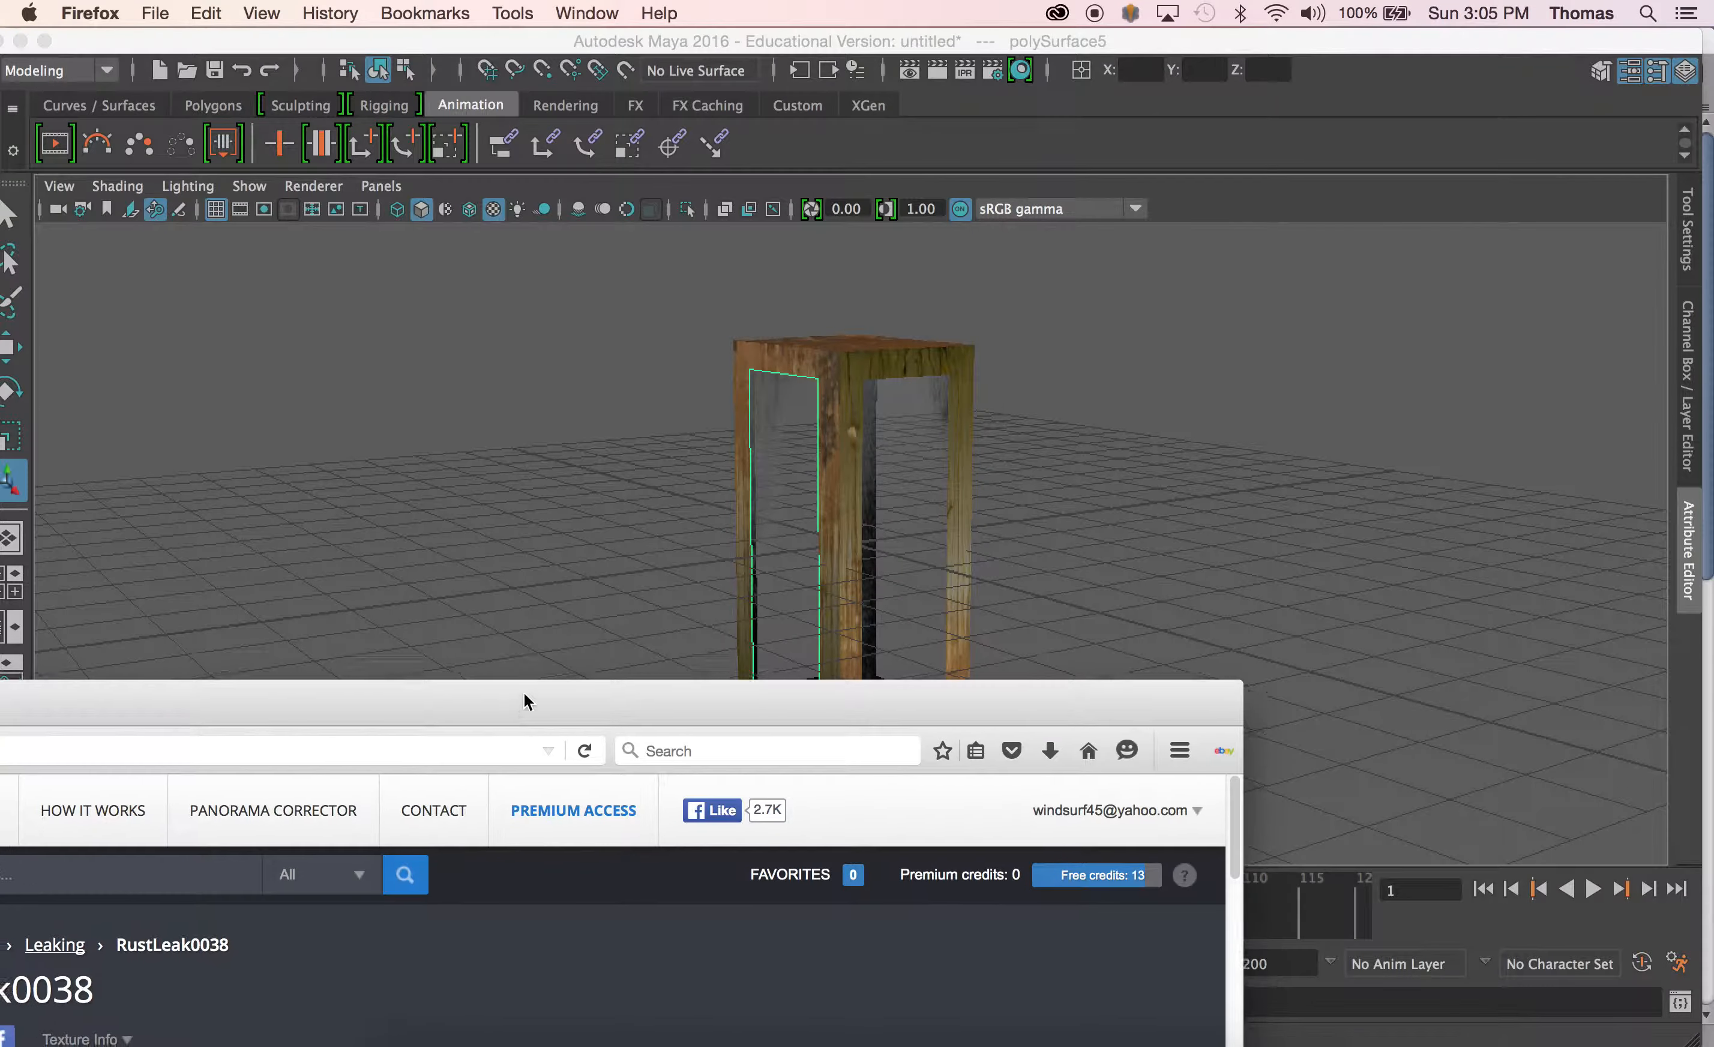
pyautogui.moveTo(524, 700); pyautogui.dragTo(971, 8)
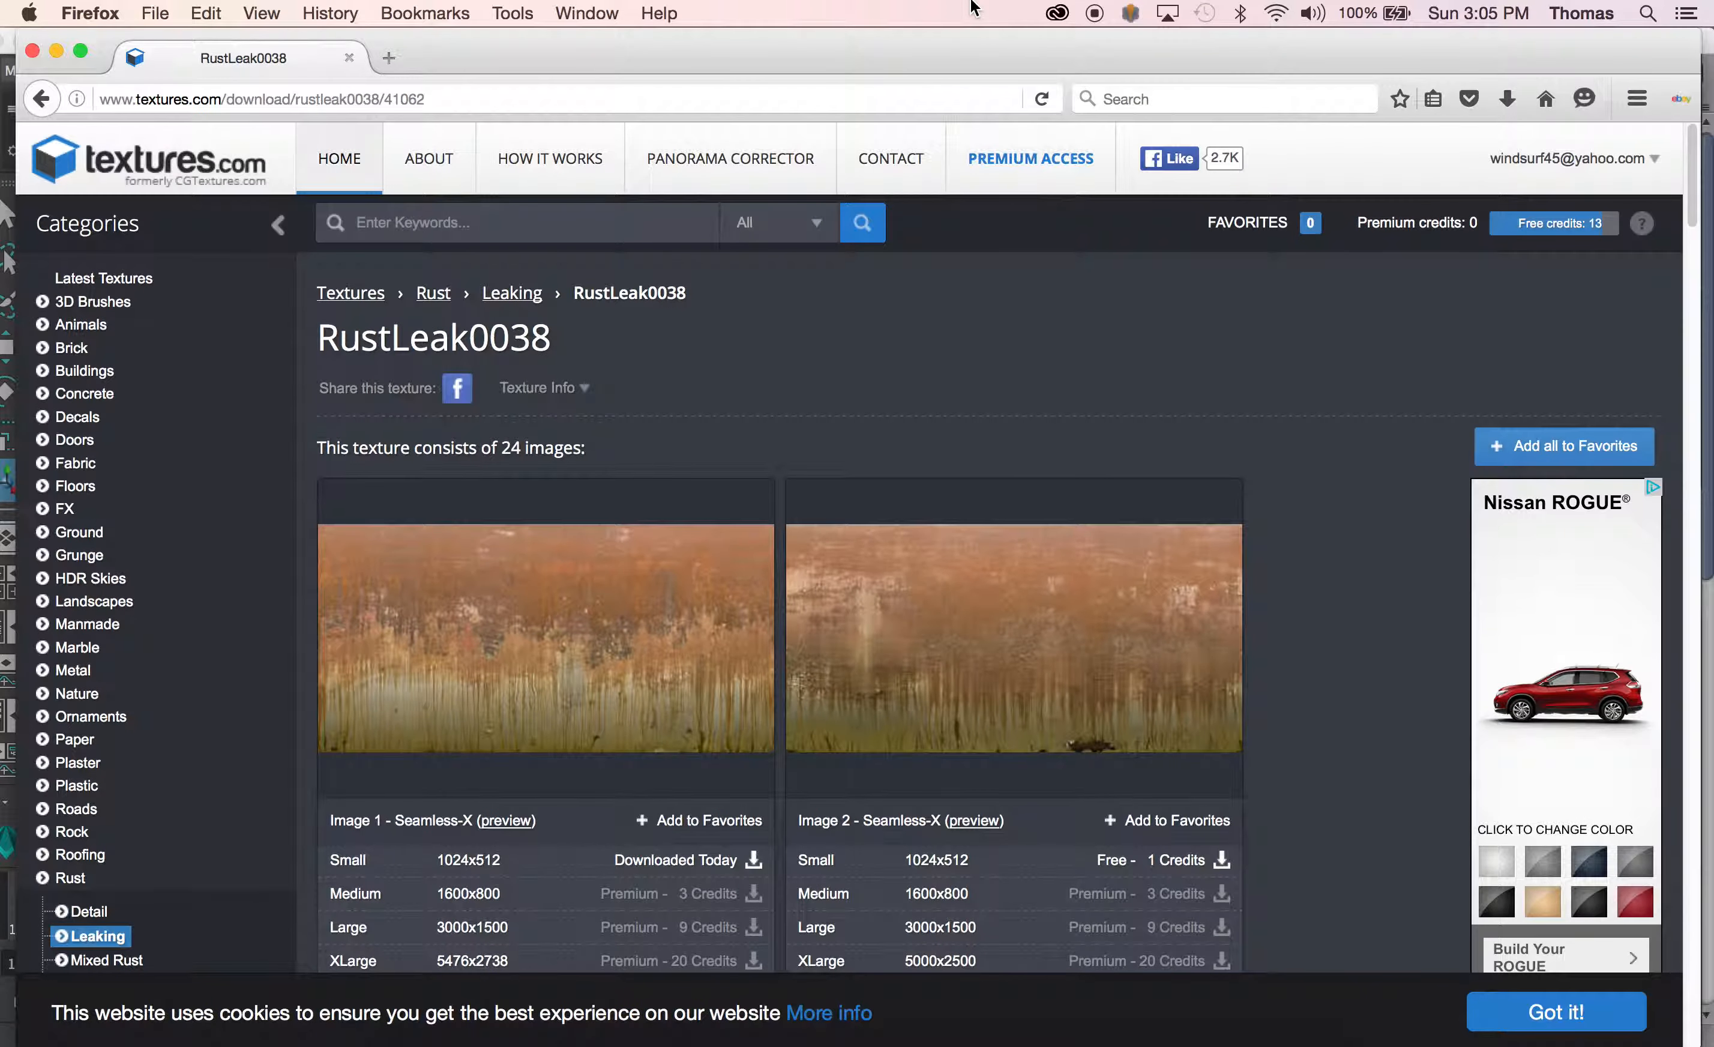
pyautogui.click(40, 95)
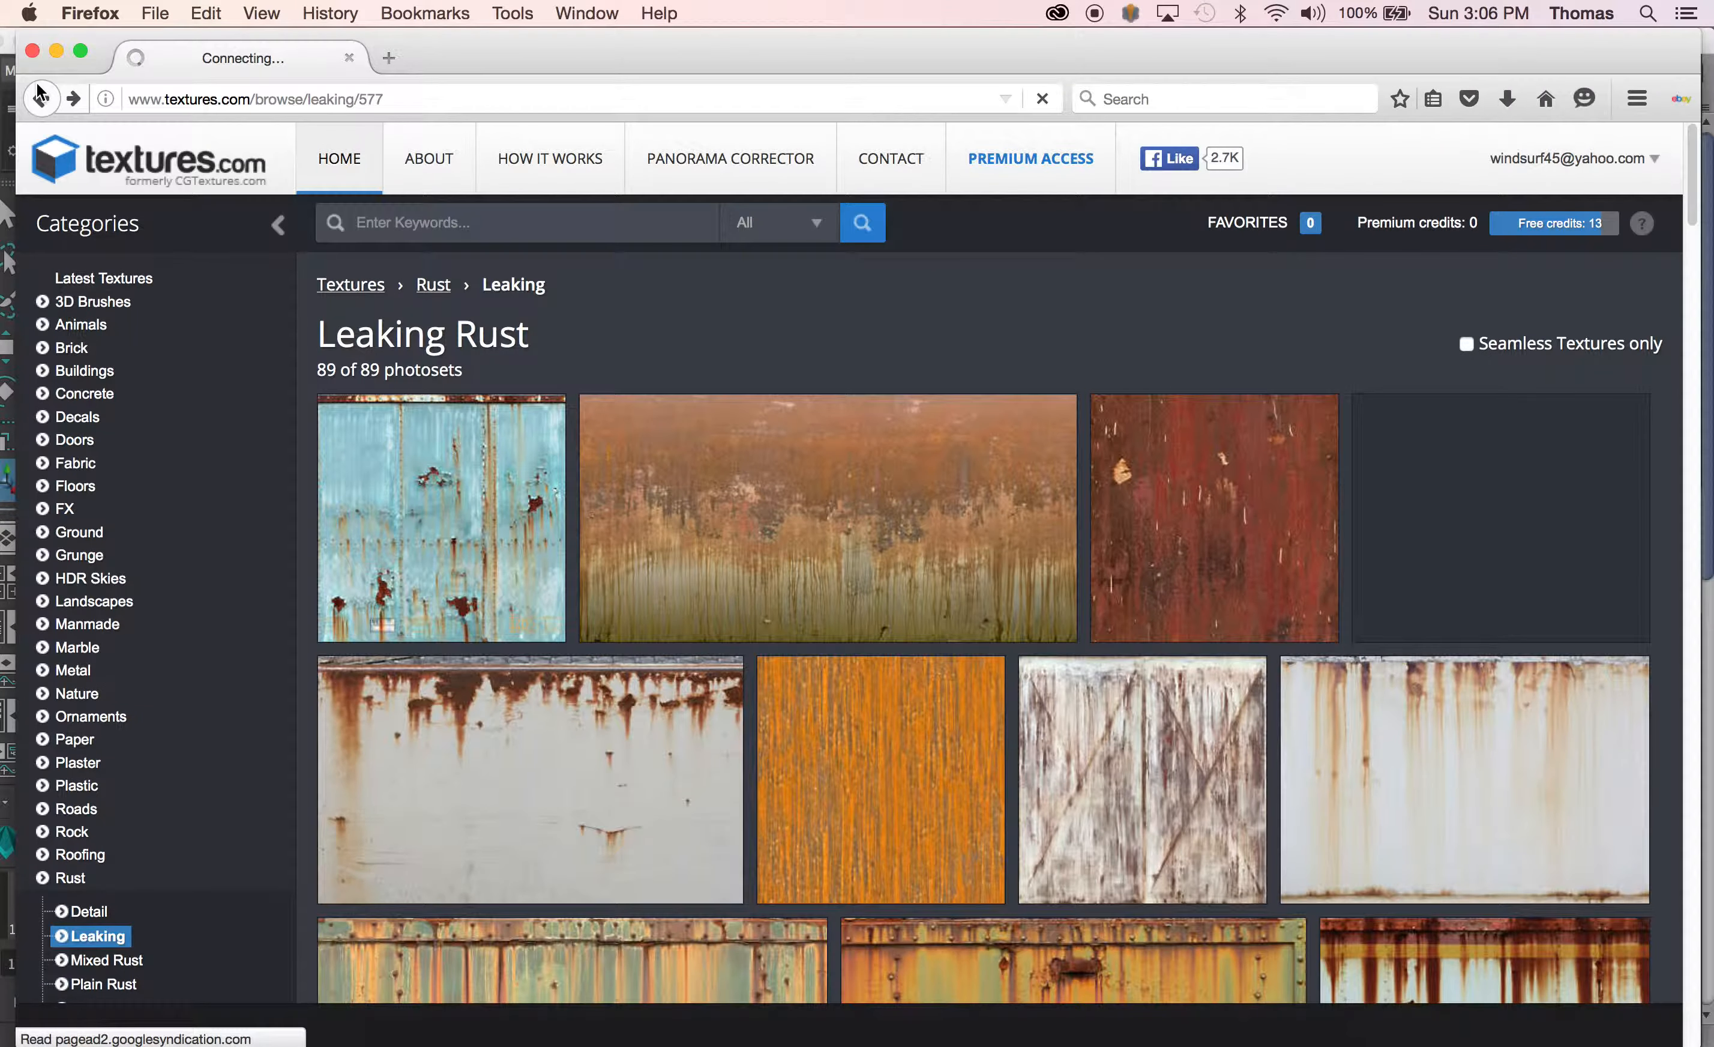
pyautogui.click(41, 96)
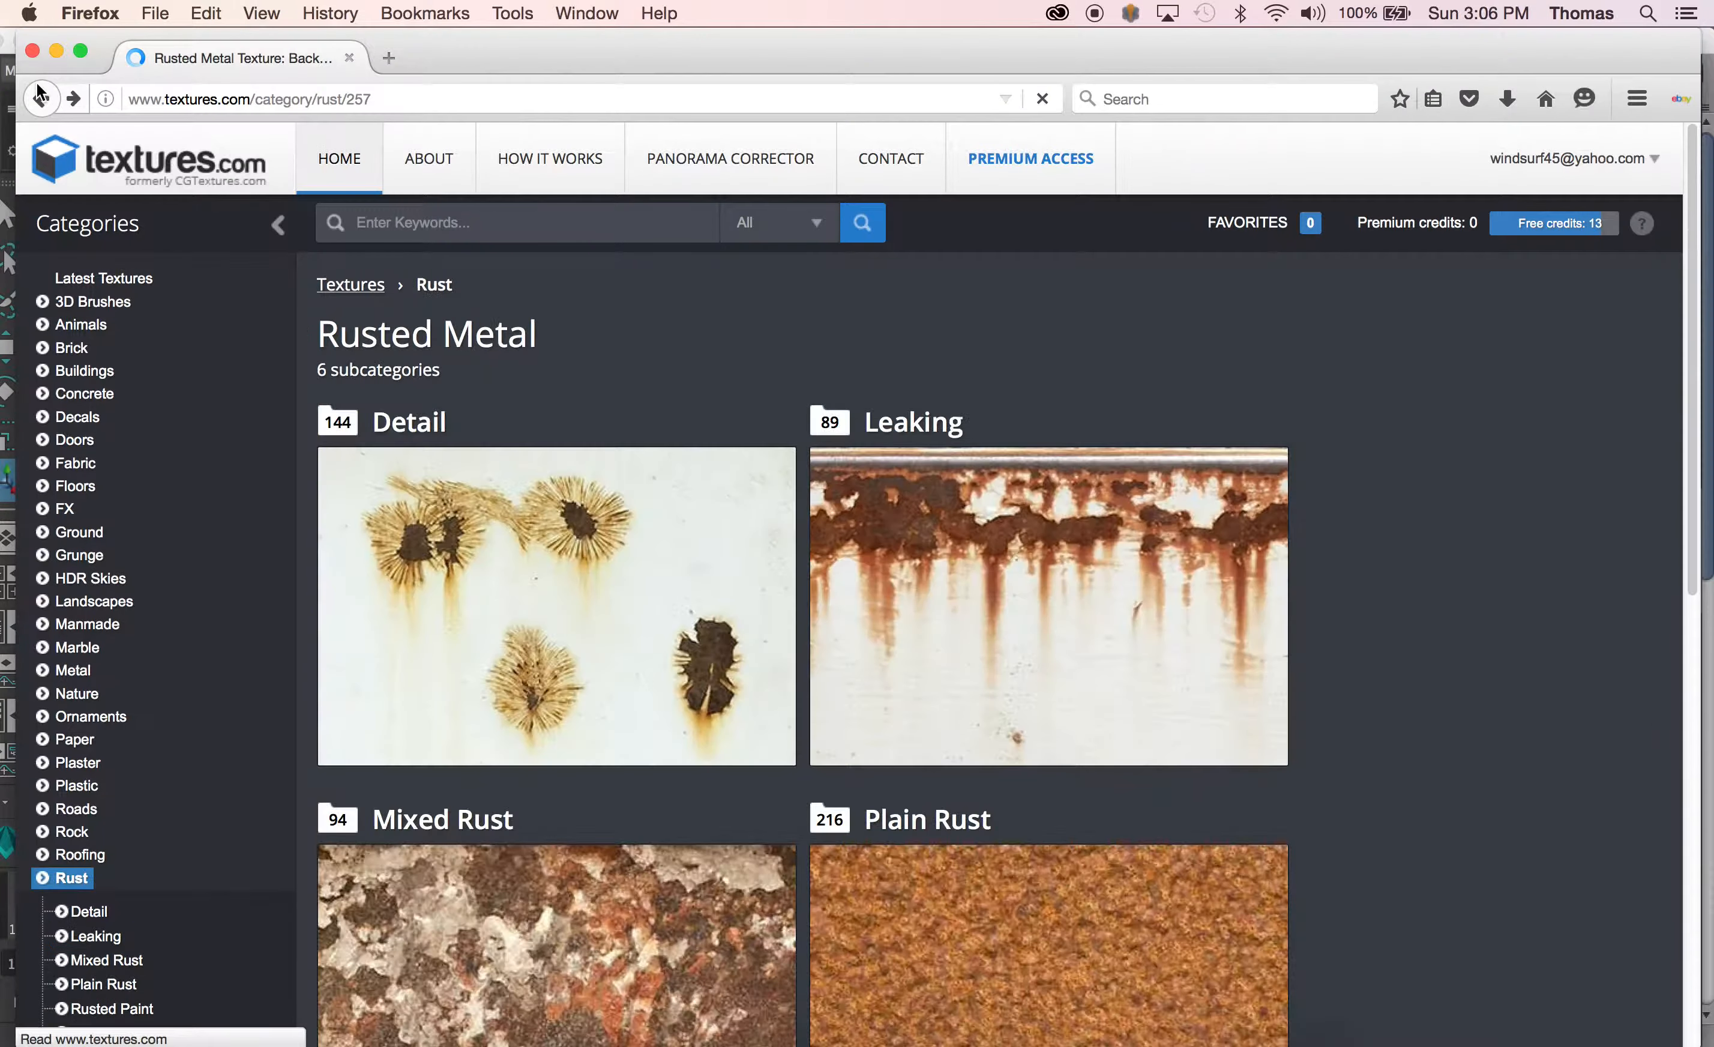
pyautogui.click(41, 96)
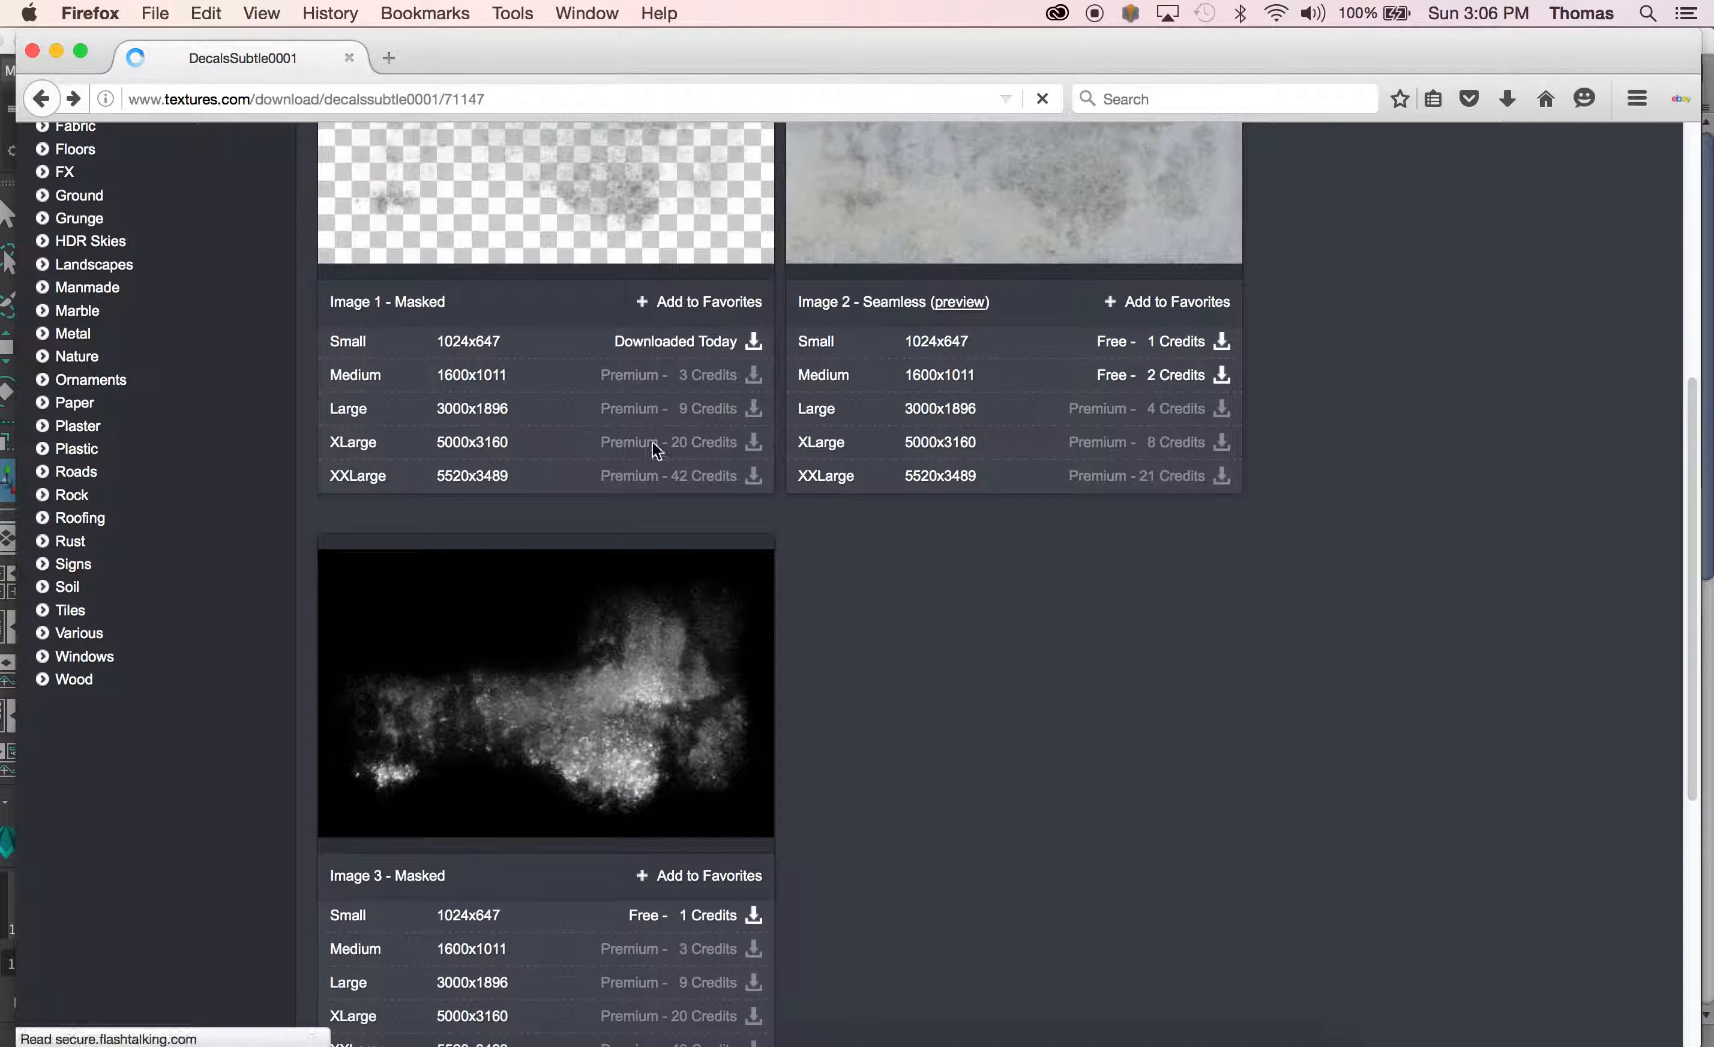
# Step: Examine the masked and seamless images offered for the DecalsSubtle0001 stain texture
pyautogui.scroll(2, 1343, 527)
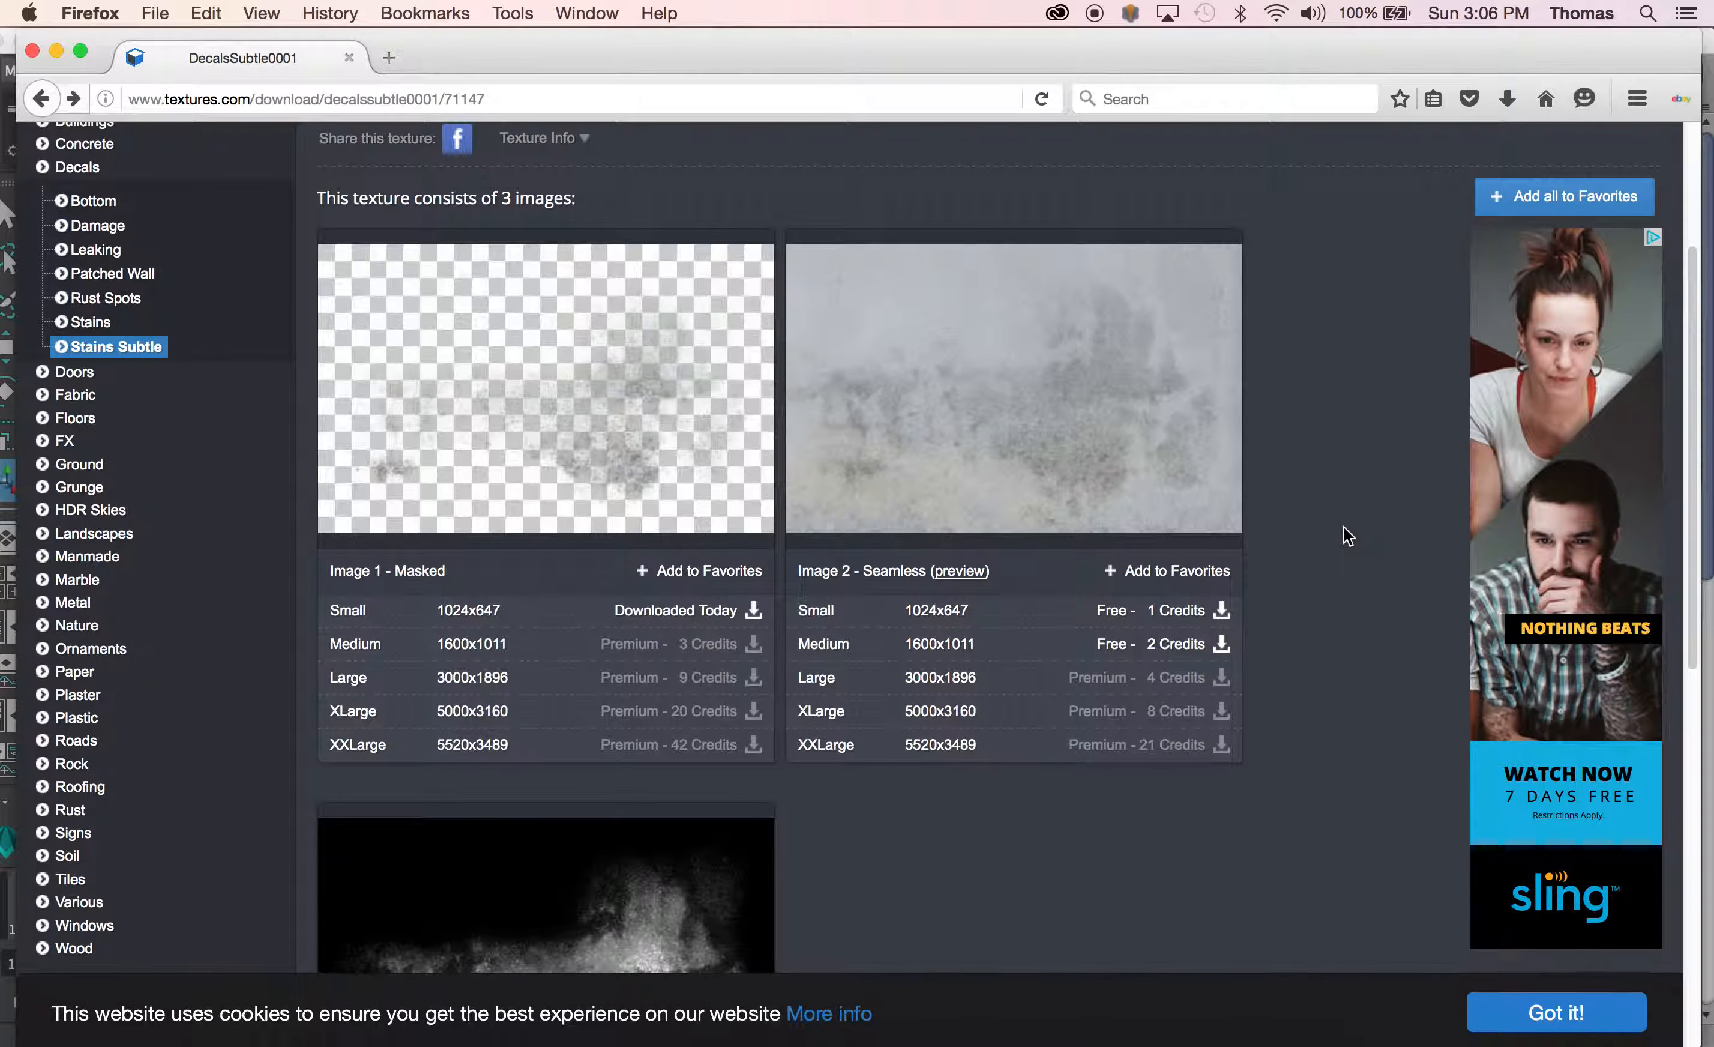
pyautogui.scroll(4, 1356, 532)
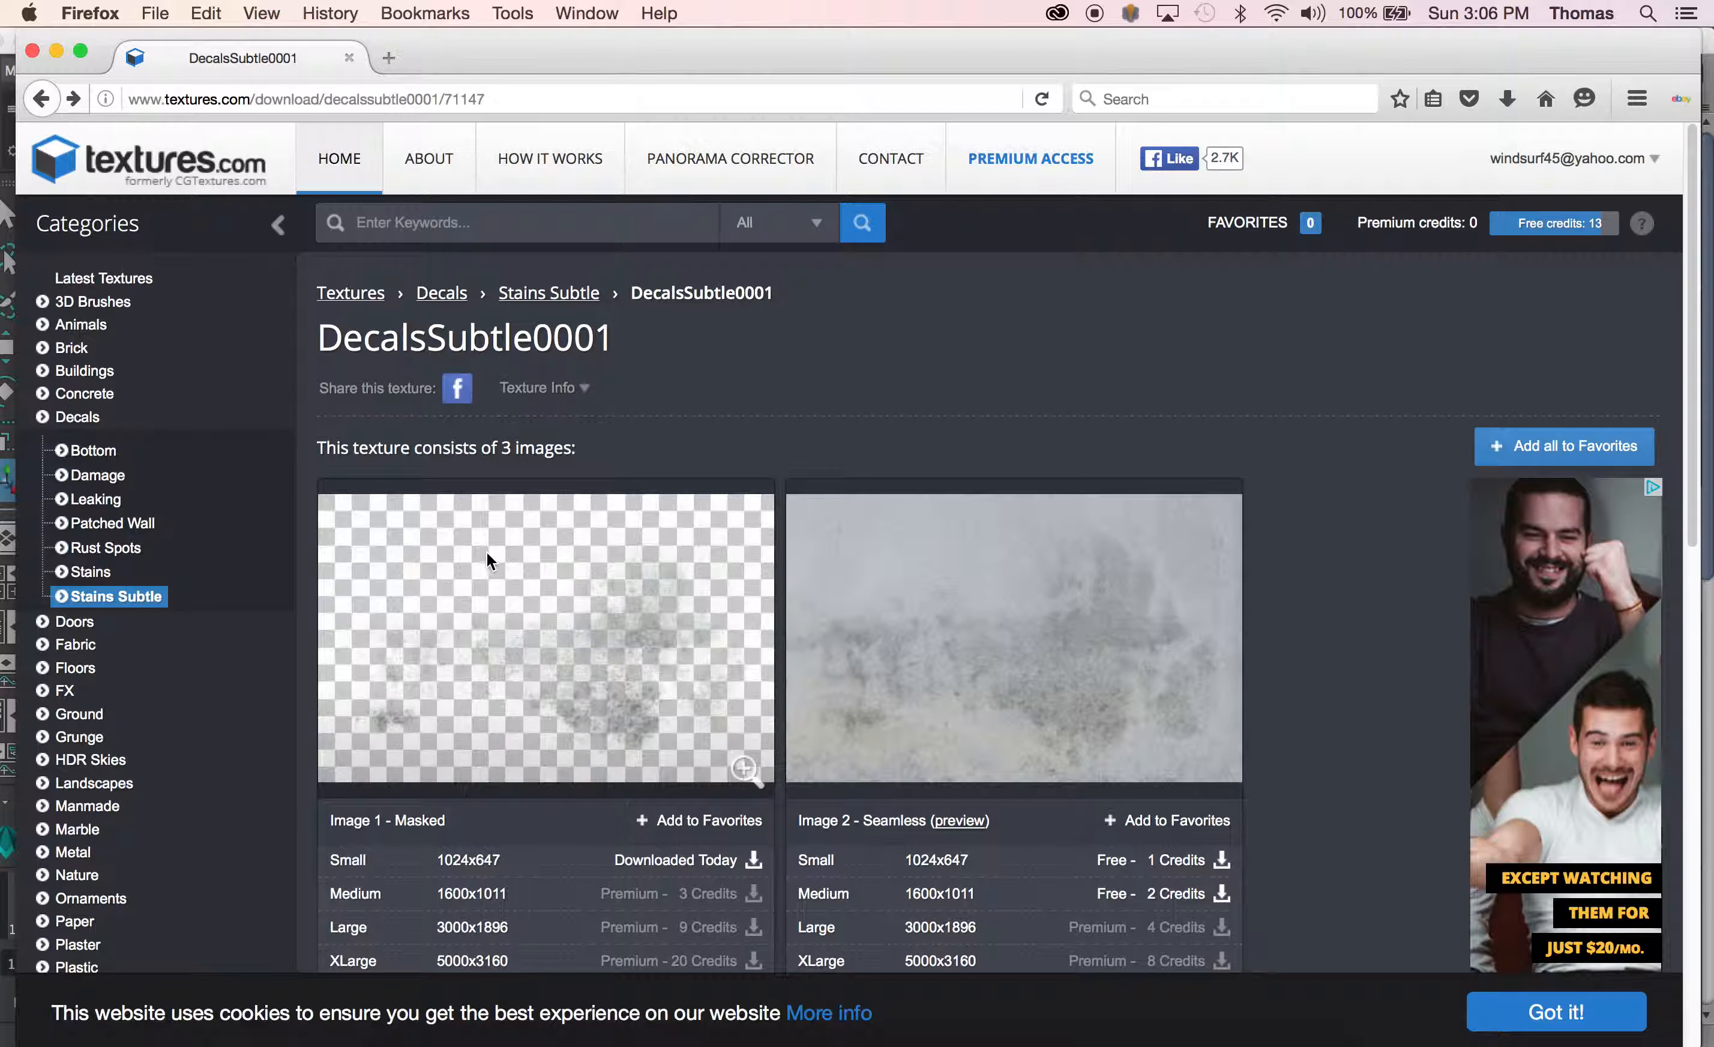
pyautogui.scroll(-1, 1279, 661)
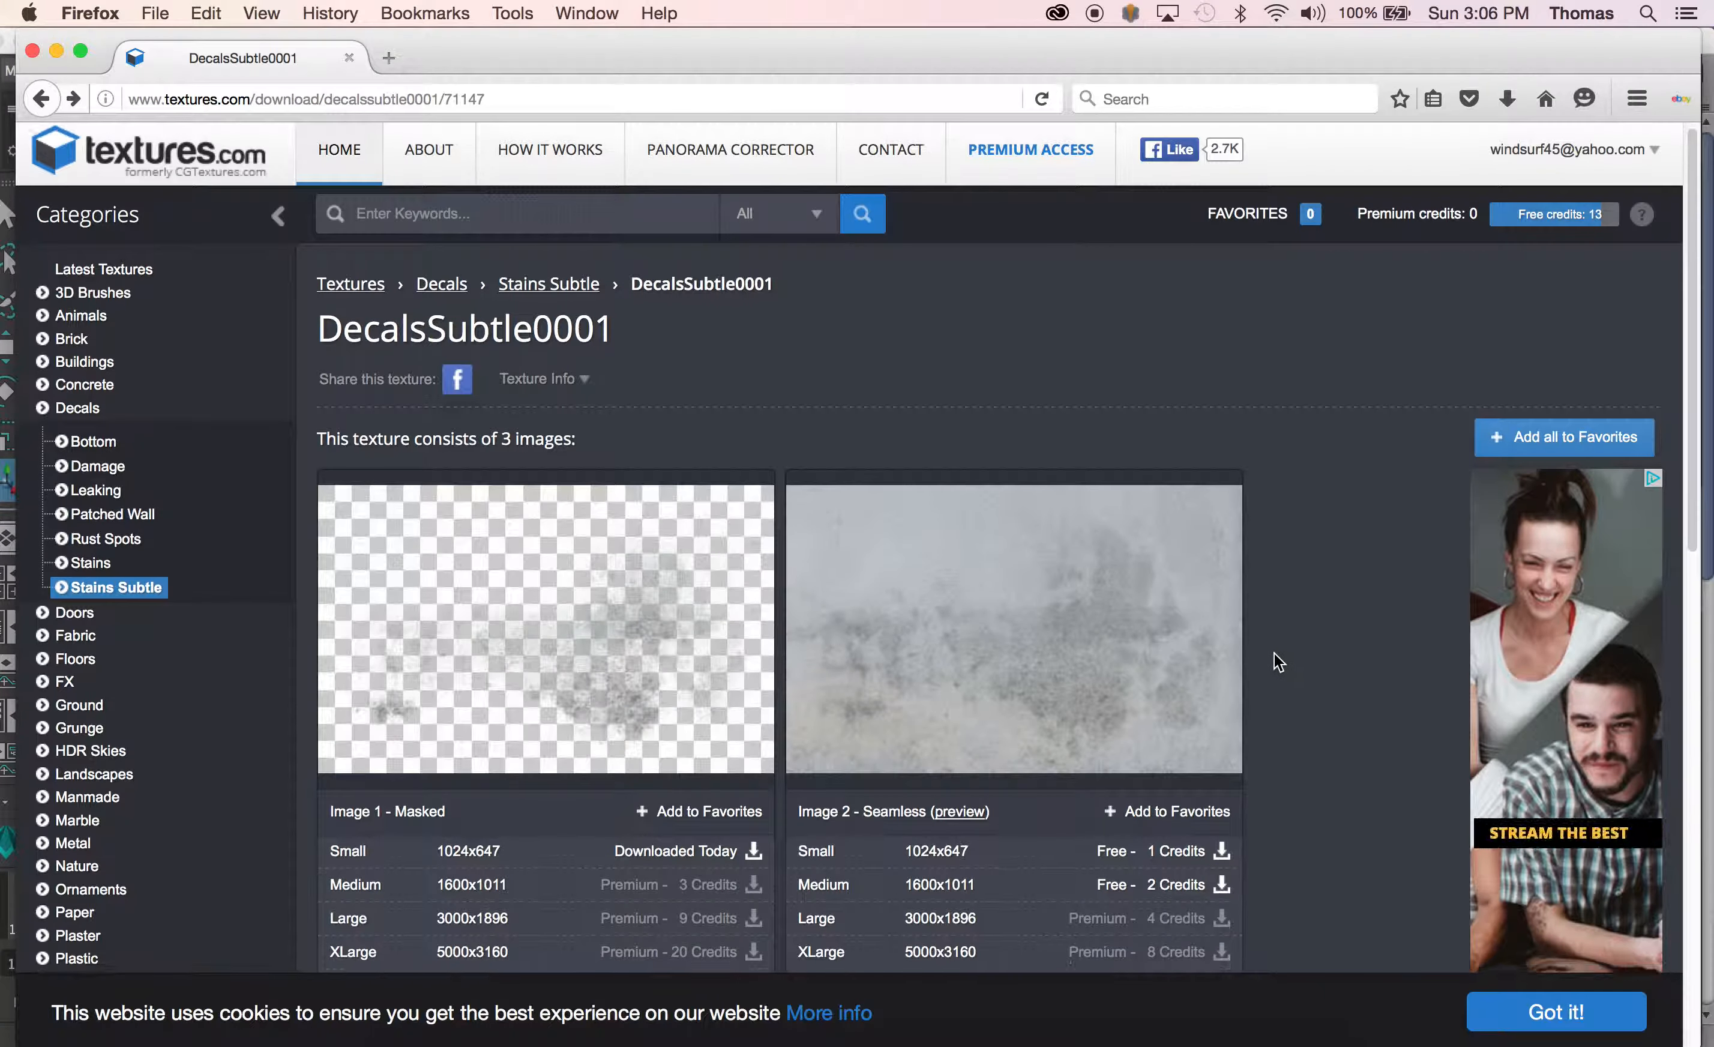
pyautogui.scroll(-10, 1279, 661)
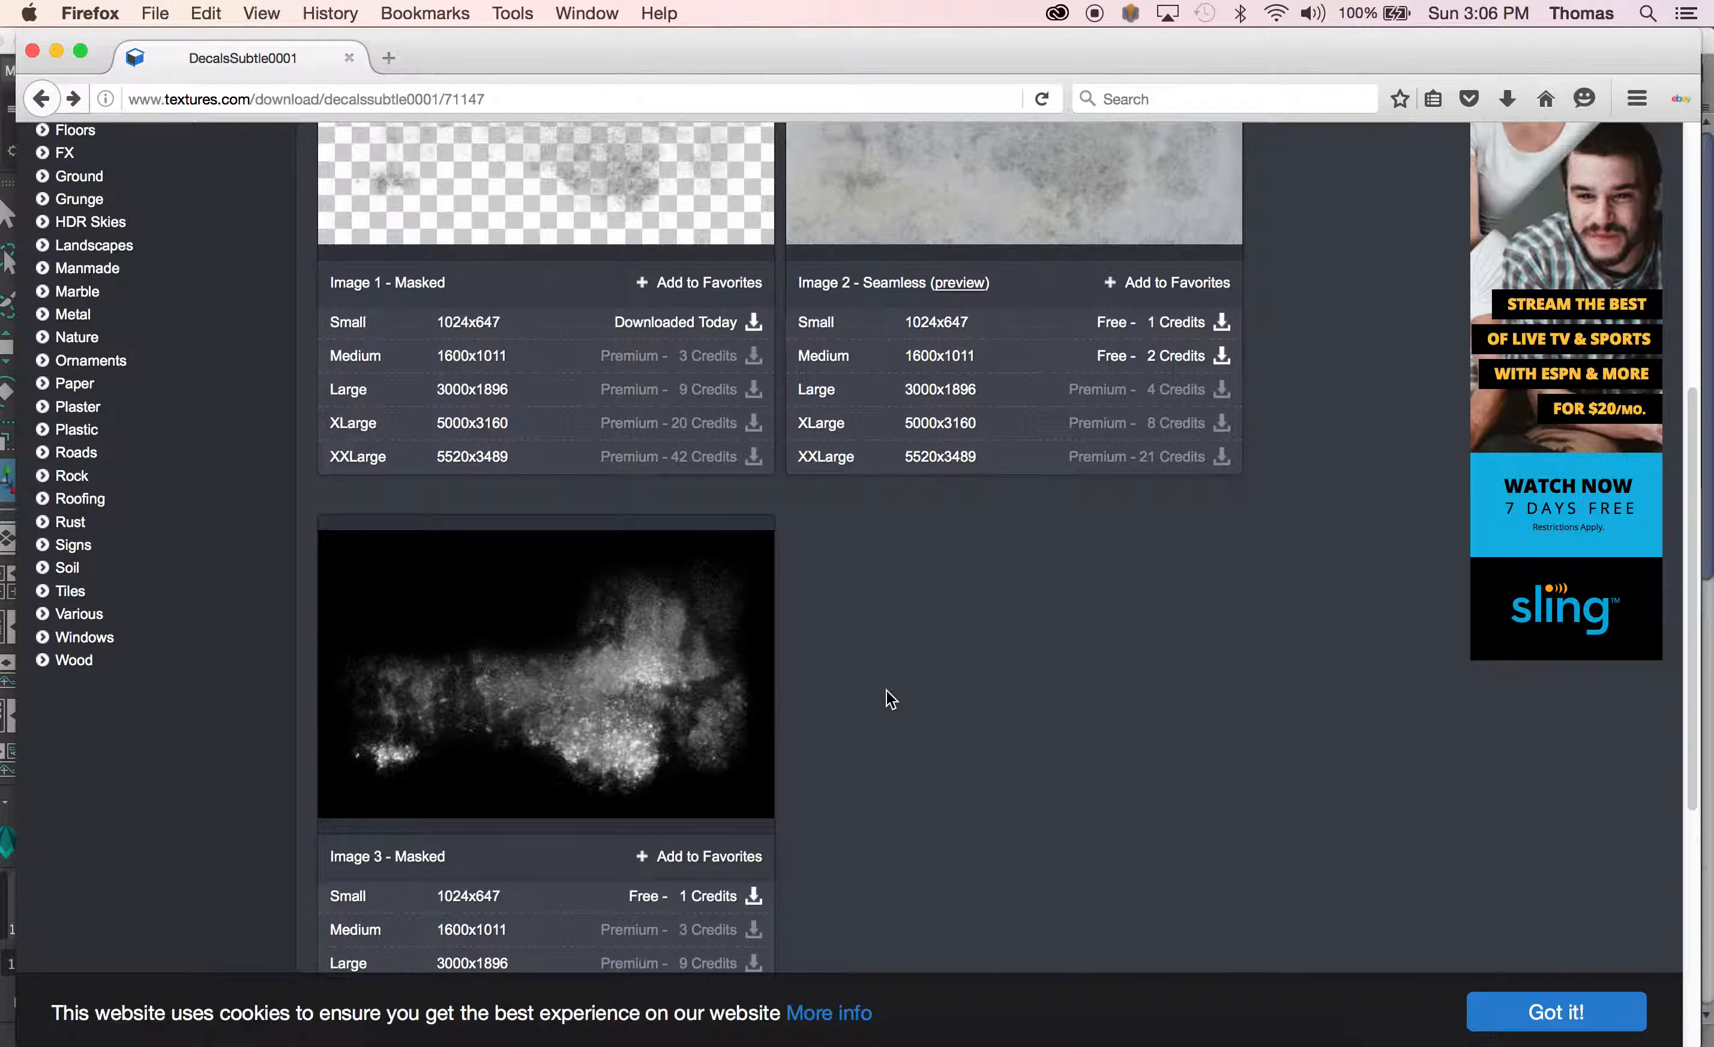
pyautogui.scroll(10, 890, 699)
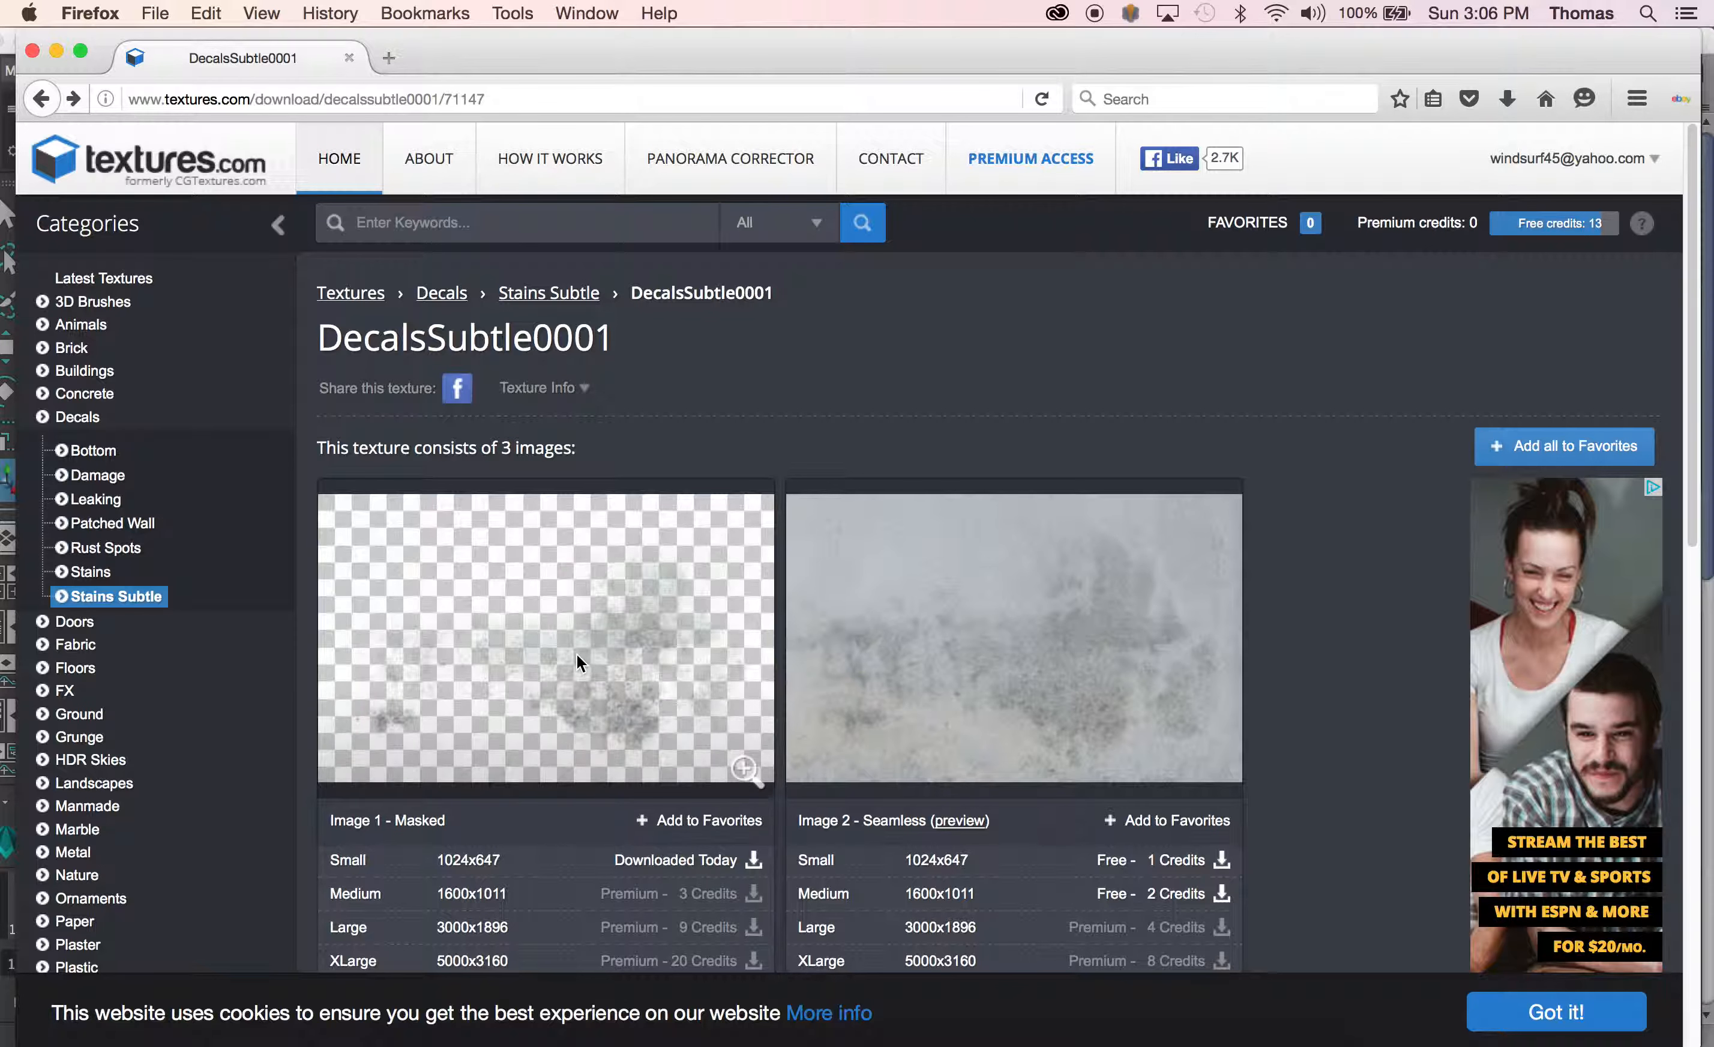
# Step: Switch to Maya and delete the entire wood-framed glass box, including all its panes
pyautogui.press('super+Tab')
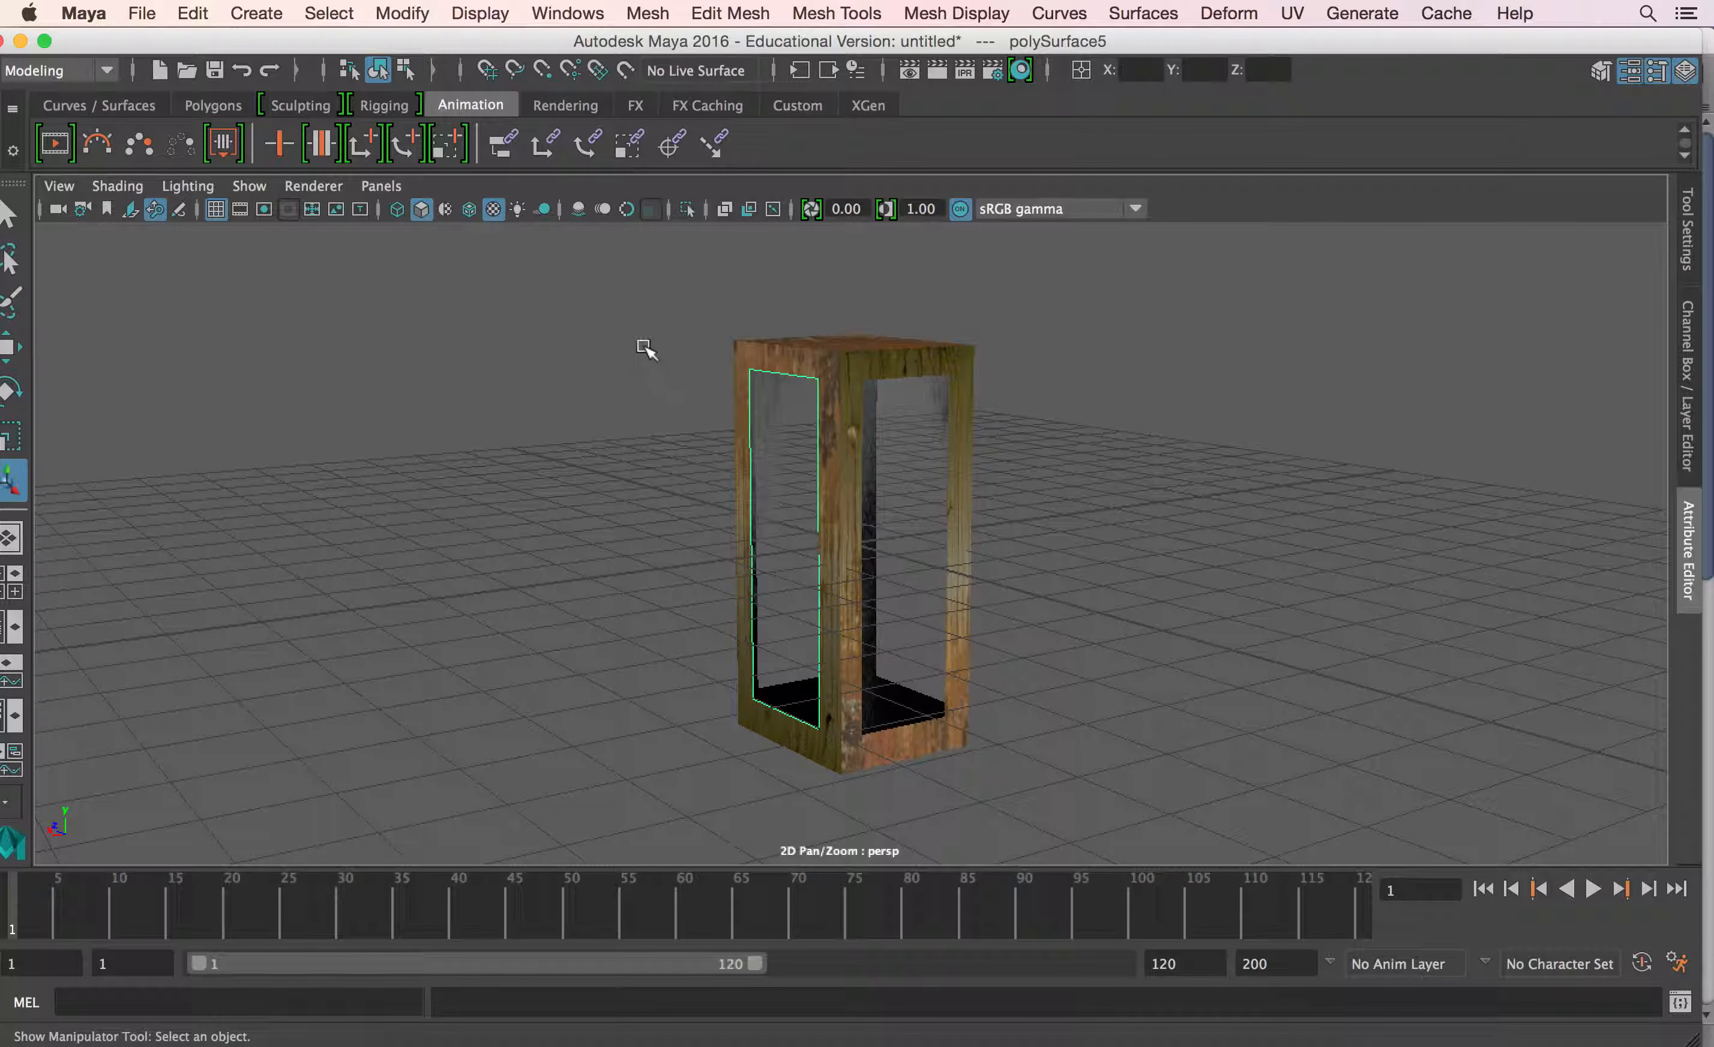
pyautogui.moveTo(641, 314); pyautogui.dragTo(1118, 808)
pyautogui.press('Delete')
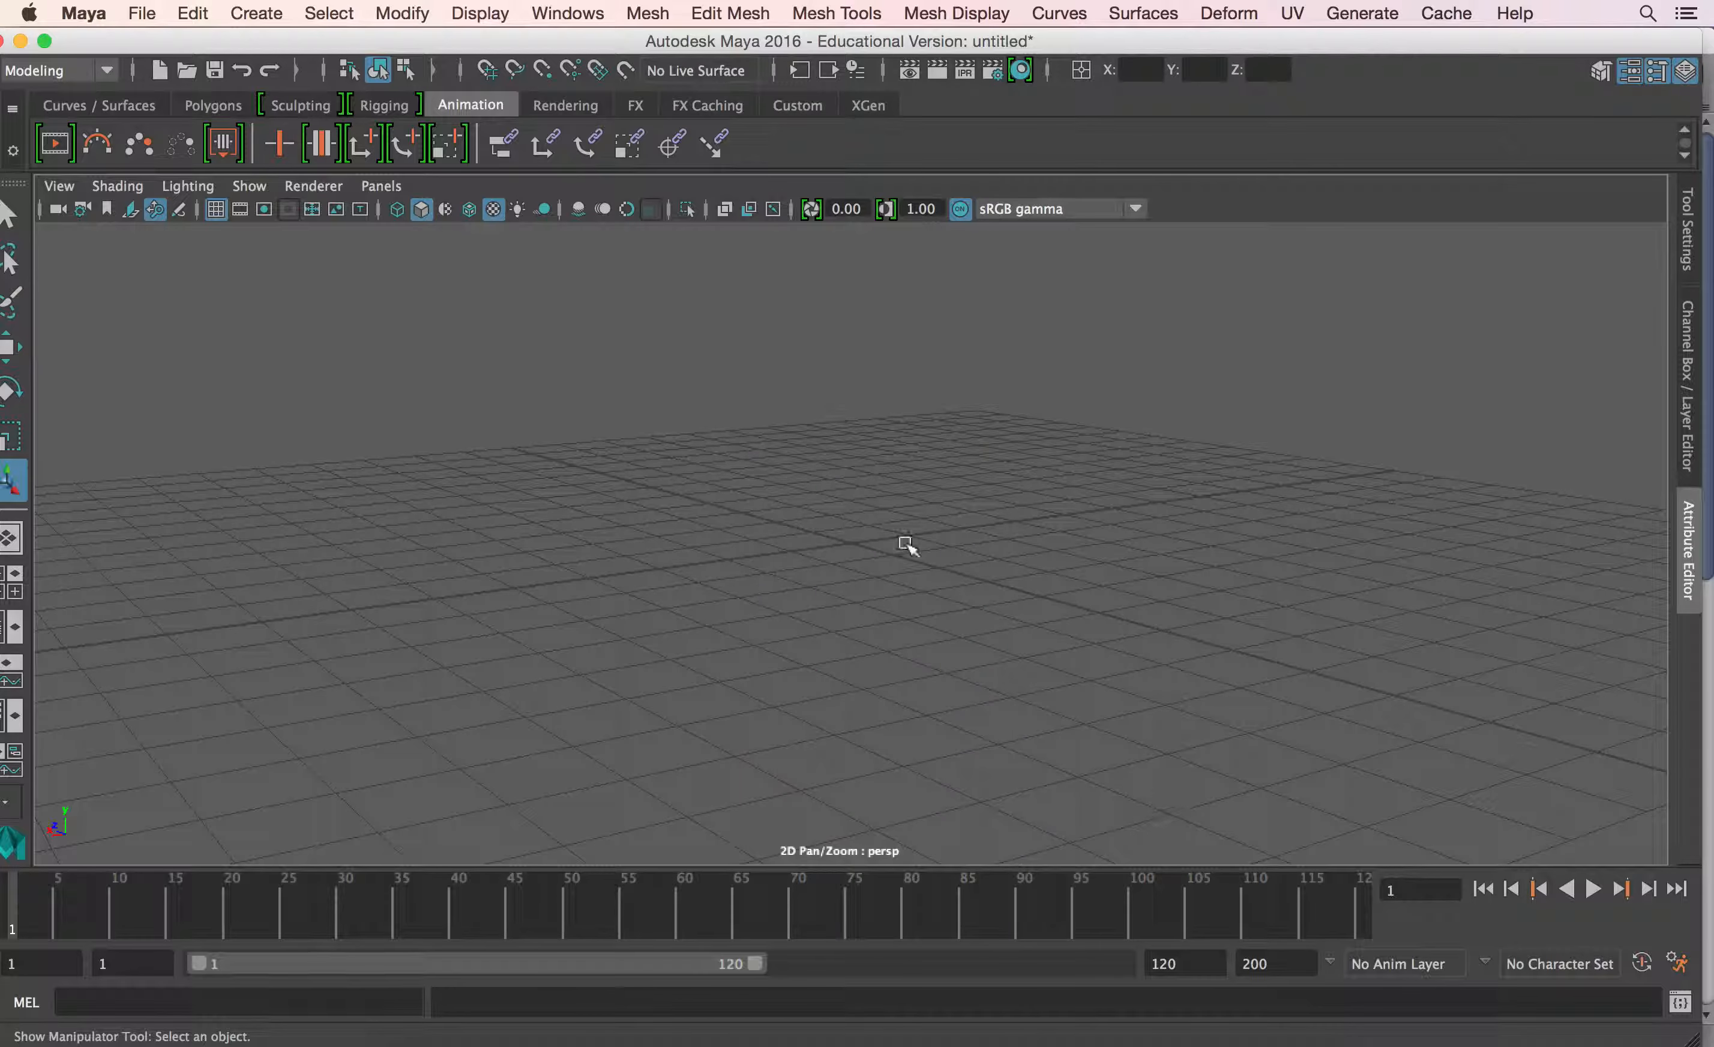
# Step: Create a polygon cube primitive on the grid as the new tall box
pyautogui.click(257, 13)
pyautogui.moveTo(493, 98)
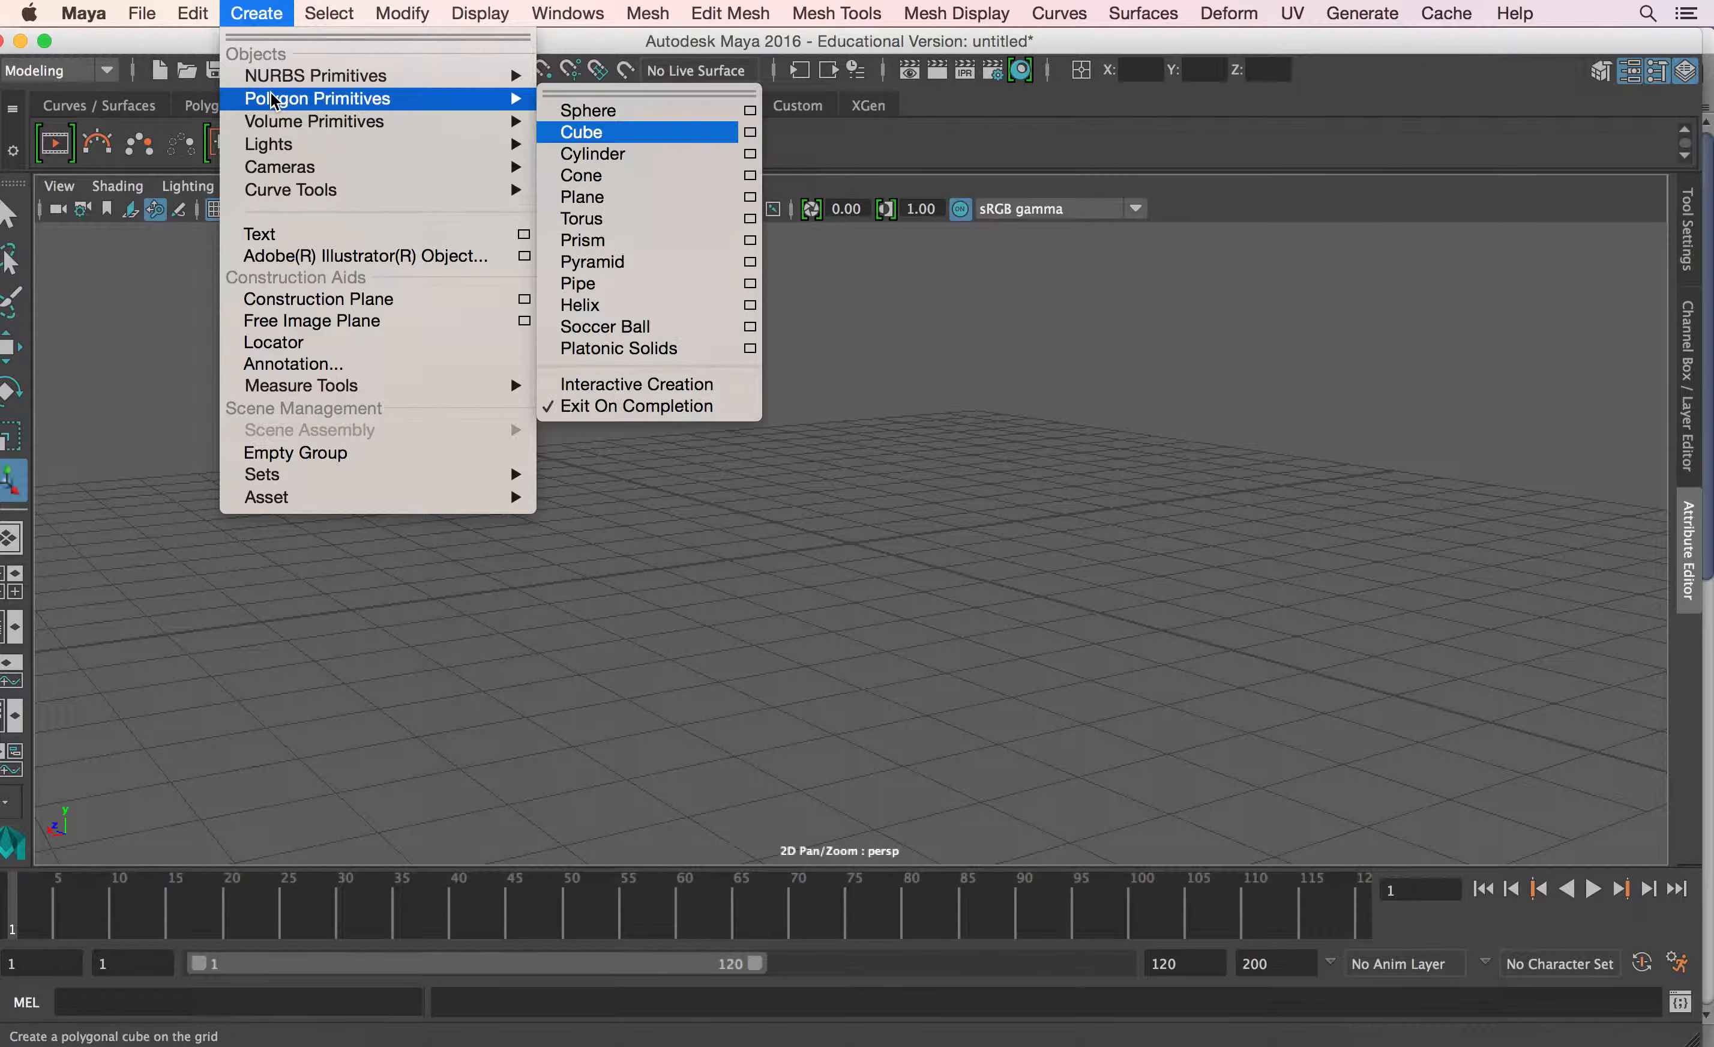
pyautogui.click(676, 131)
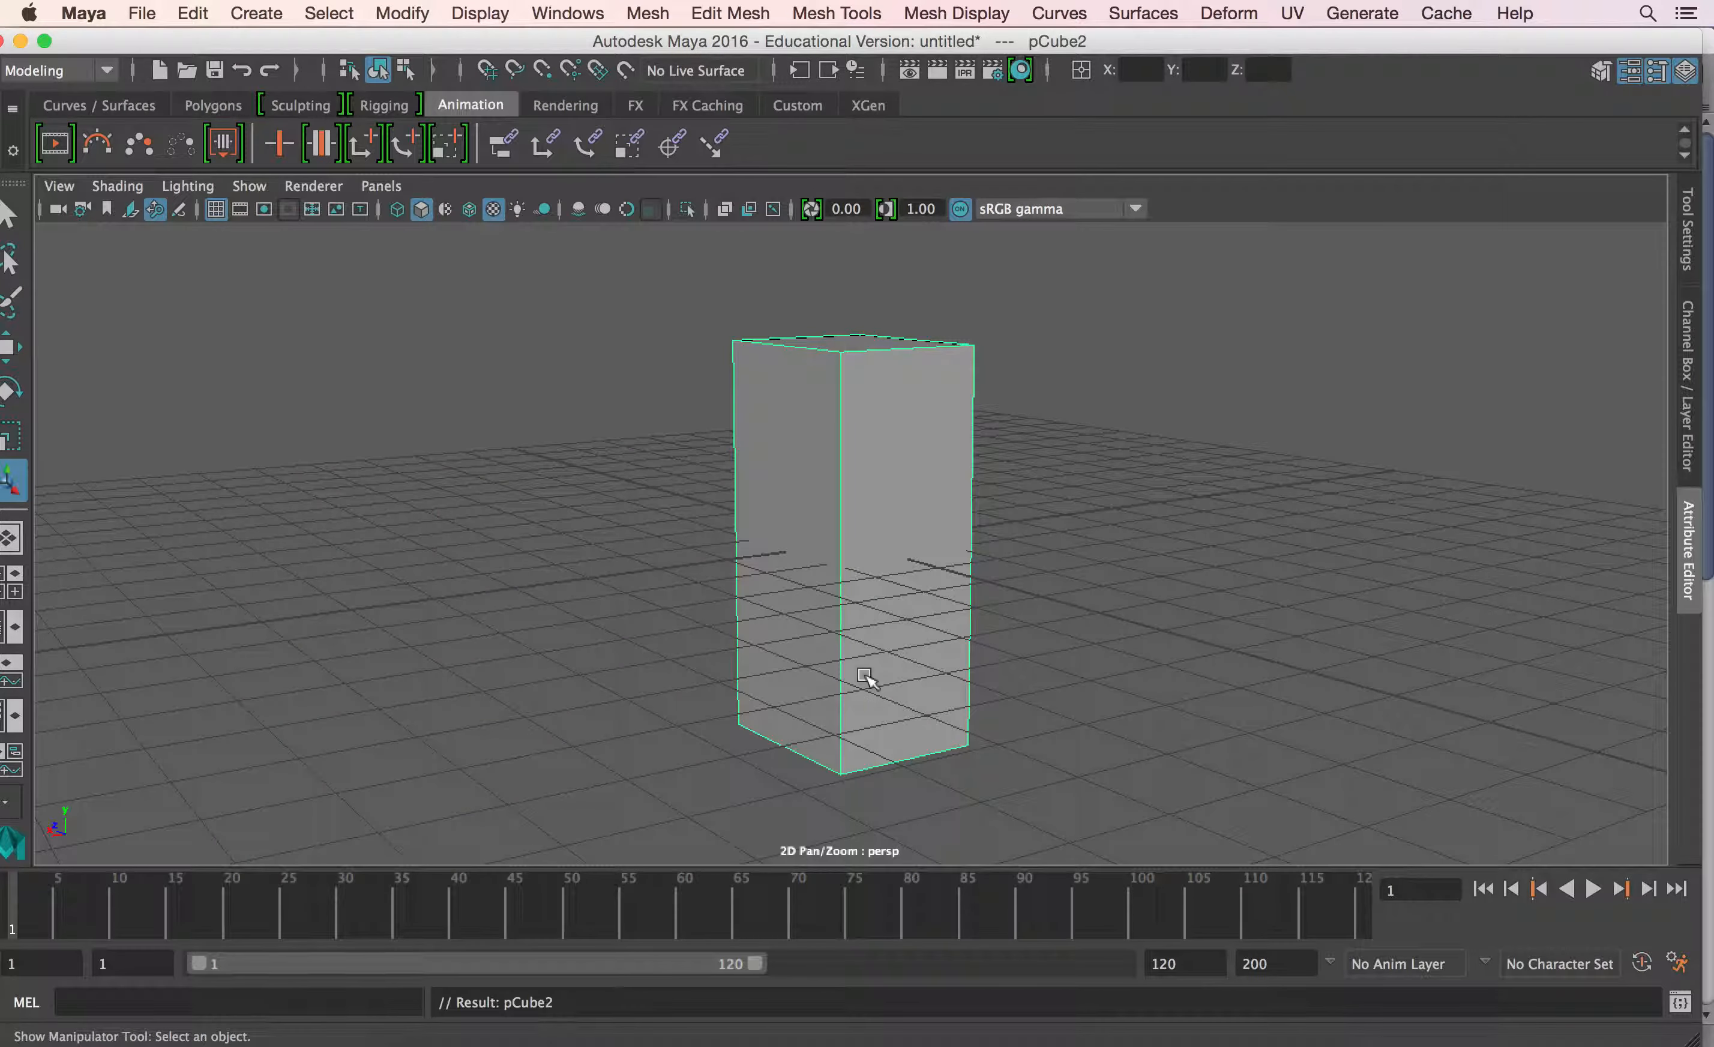
pyautogui.keyDown('alt'); pyautogui.moveTo(833, 661); pyautogui.dragTo(760, 662); pyautogui.keyUp('alt')
pyautogui.moveTo(796, 418); pyautogui.dragTo(678, 418, button='right')
pyautogui.moveTo(632, 295); pyautogui.dragTo(1060, 394)
pyautogui.moveTo(943, 434); pyautogui.dragTo(1058, 383, button='right')
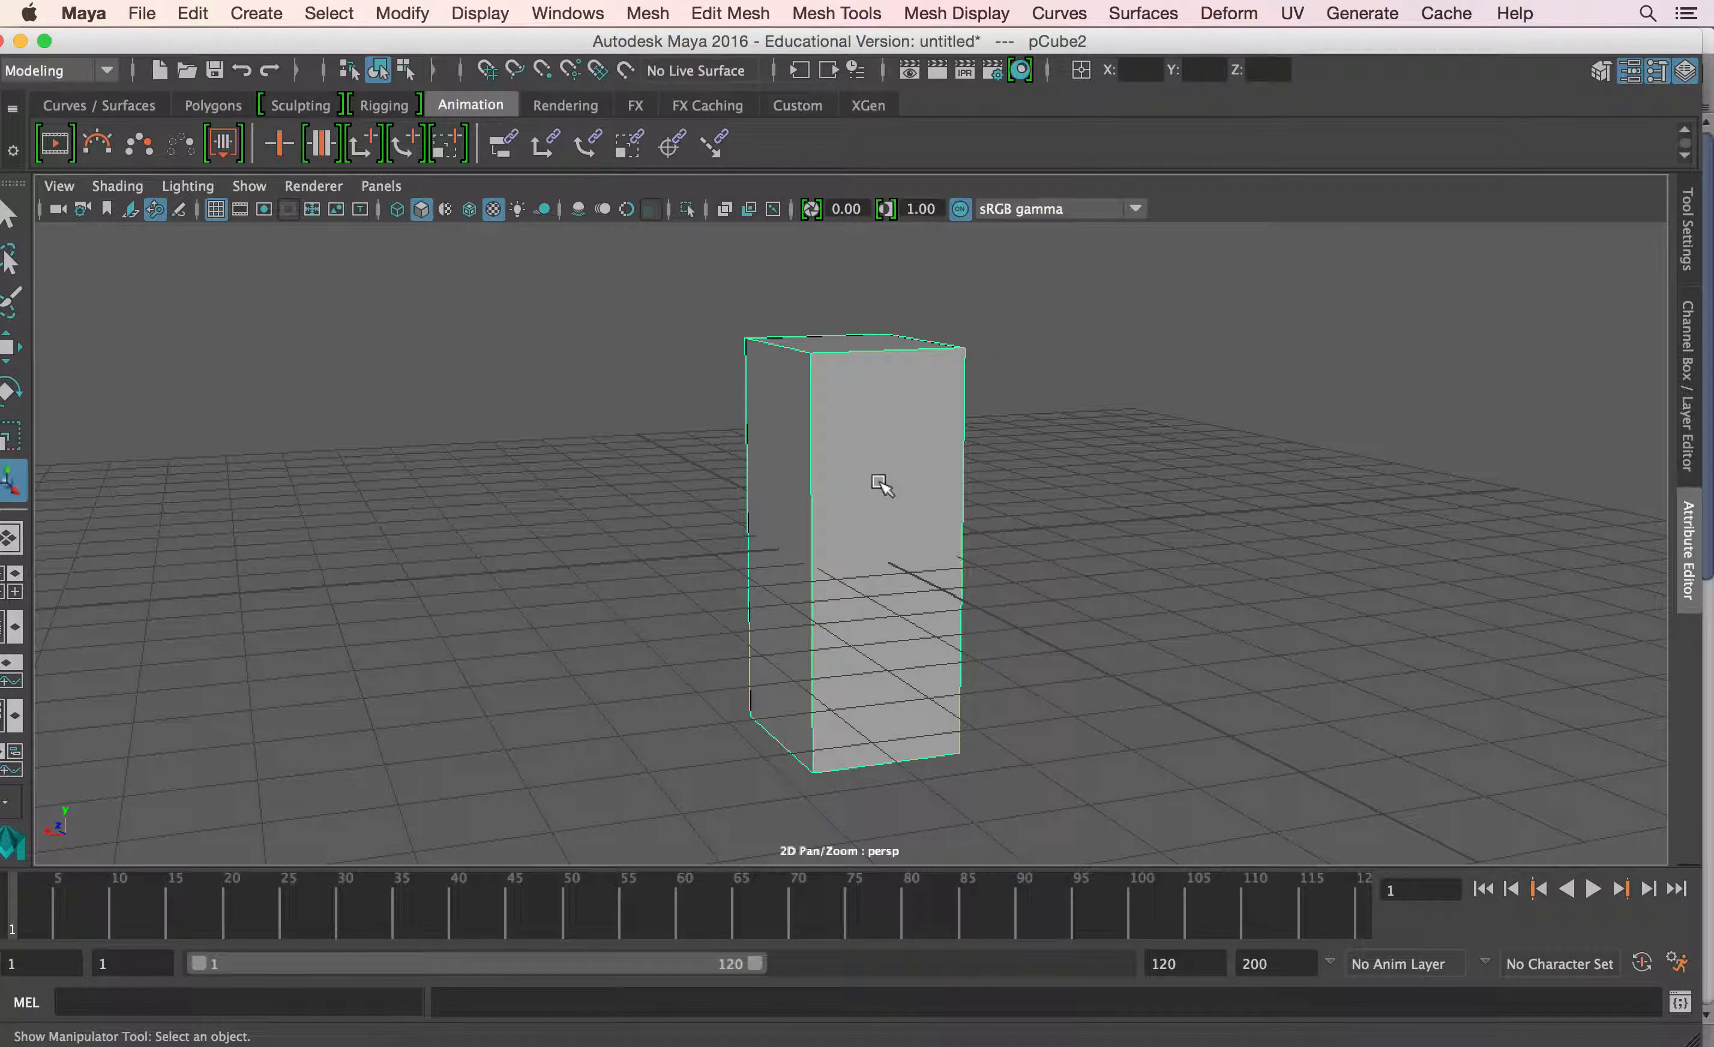
# Step: Insert four vertical edge loops around the tall box, one close to each vertical edge of its two side directions
pyautogui.keyDown('shift'); pyautogui.rightClick(880, 484); pyautogui.keyUp('shift')
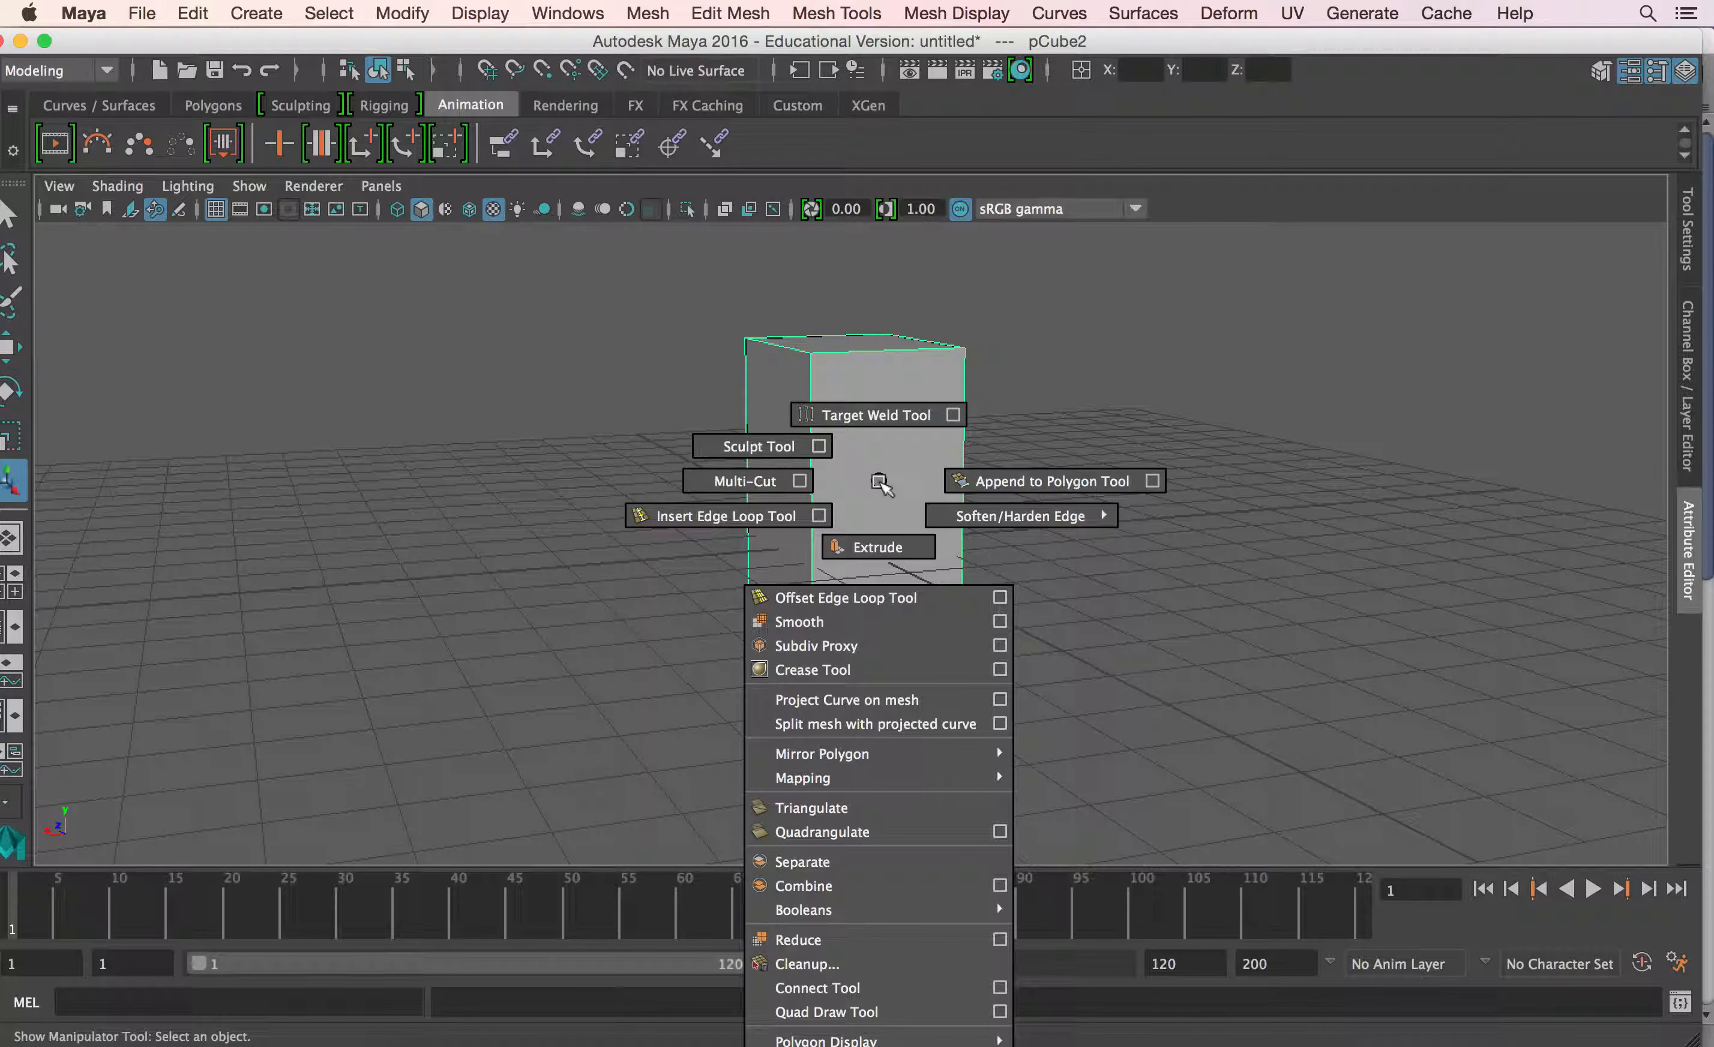
pyautogui.click(795, 515)
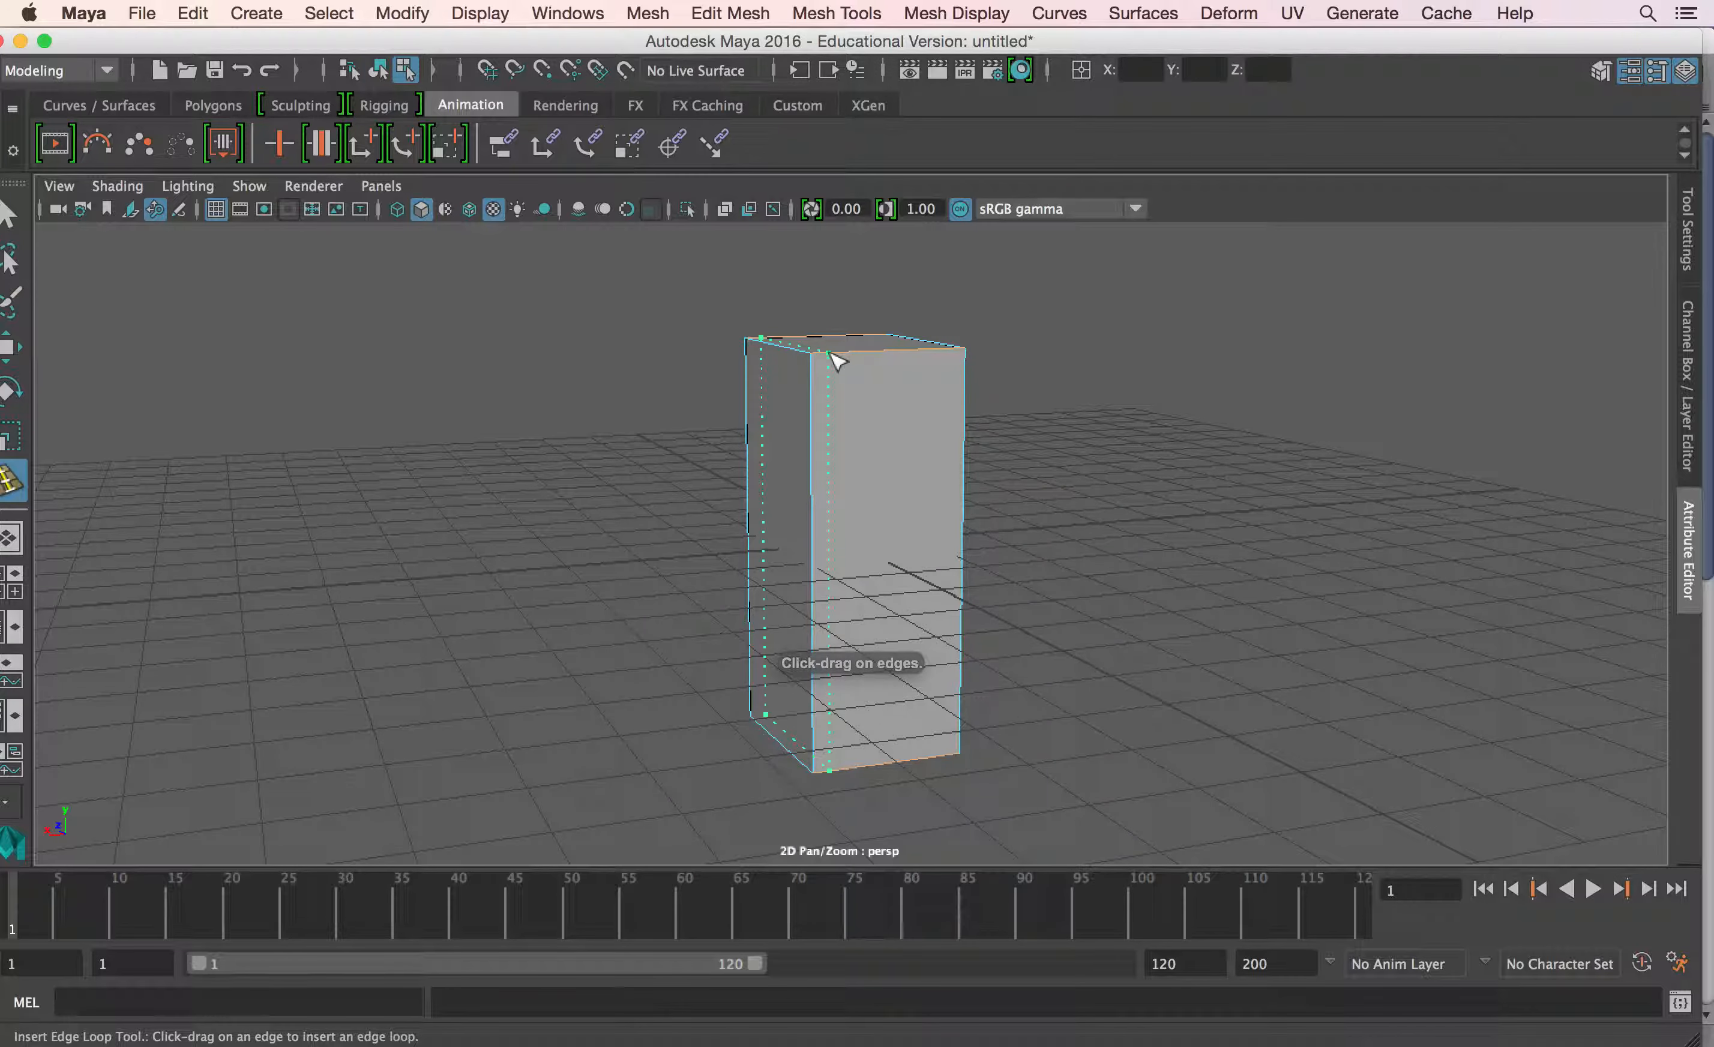
pyautogui.click(838, 359)
pyautogui.click(942, 360)
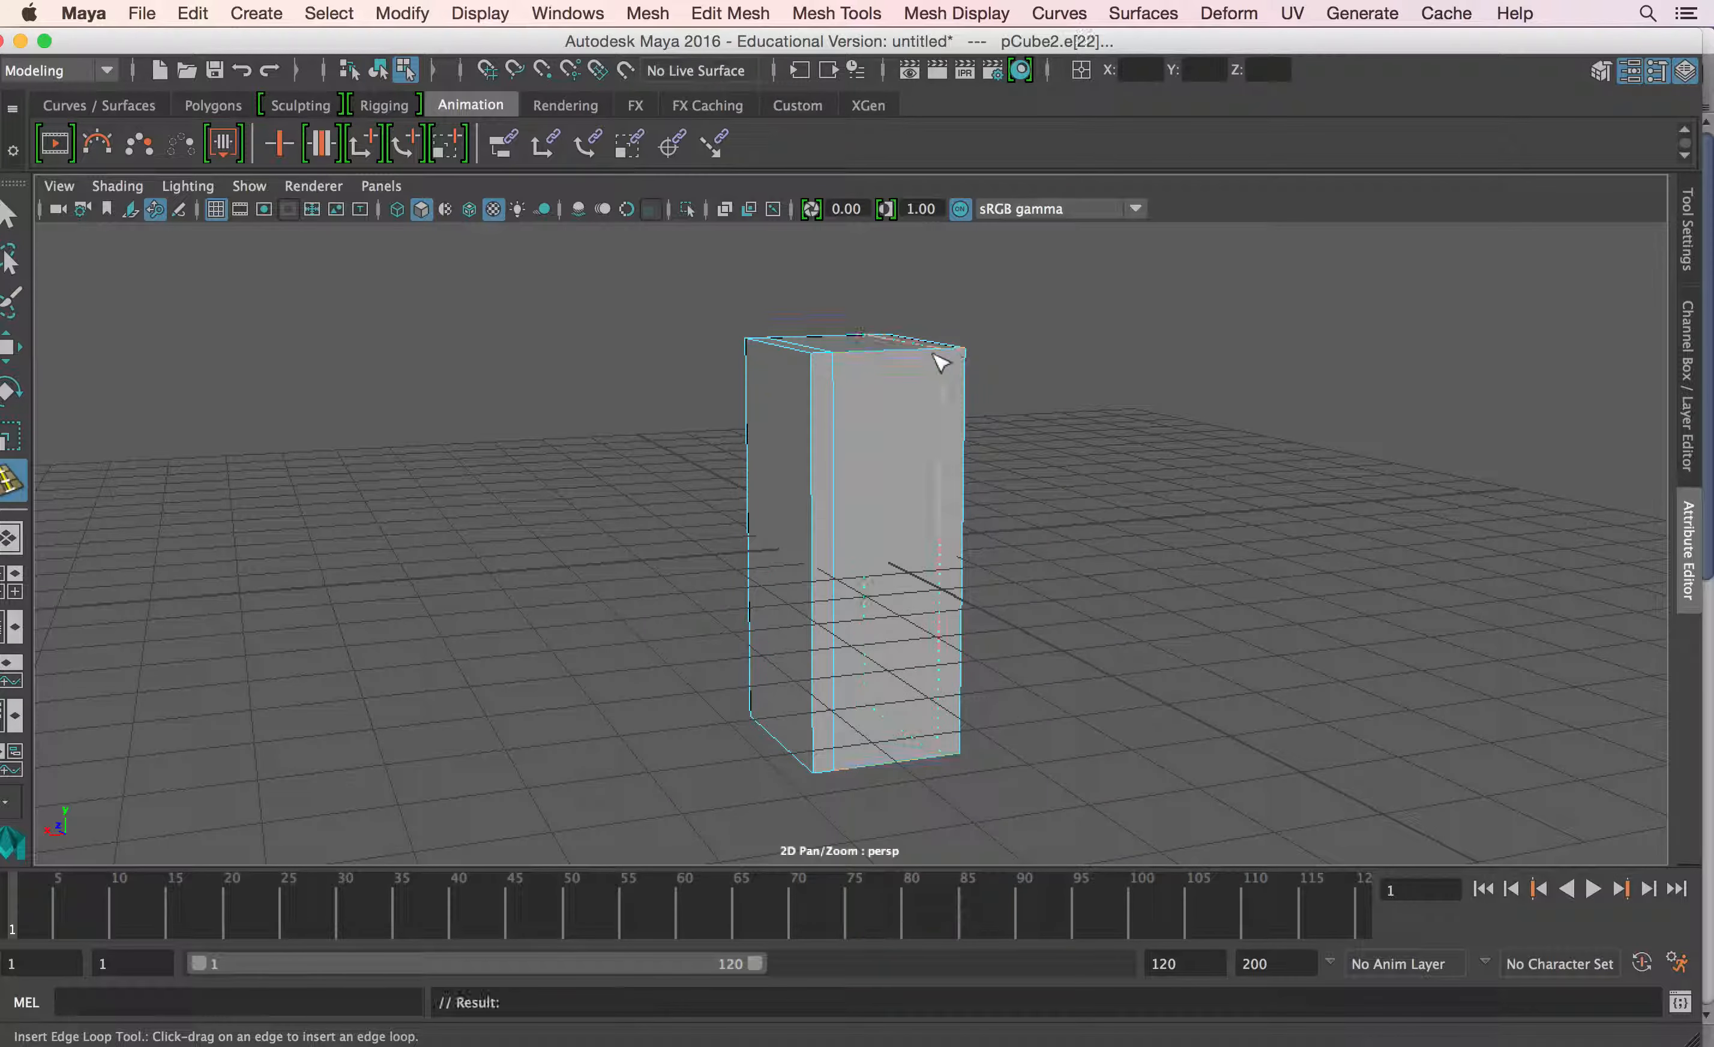
pyautogui.keyDown('alt'); pyautogui.moveTo(751, 461); pyautogui.dragTo(799, 401); pyautogui.keyUp('alt')
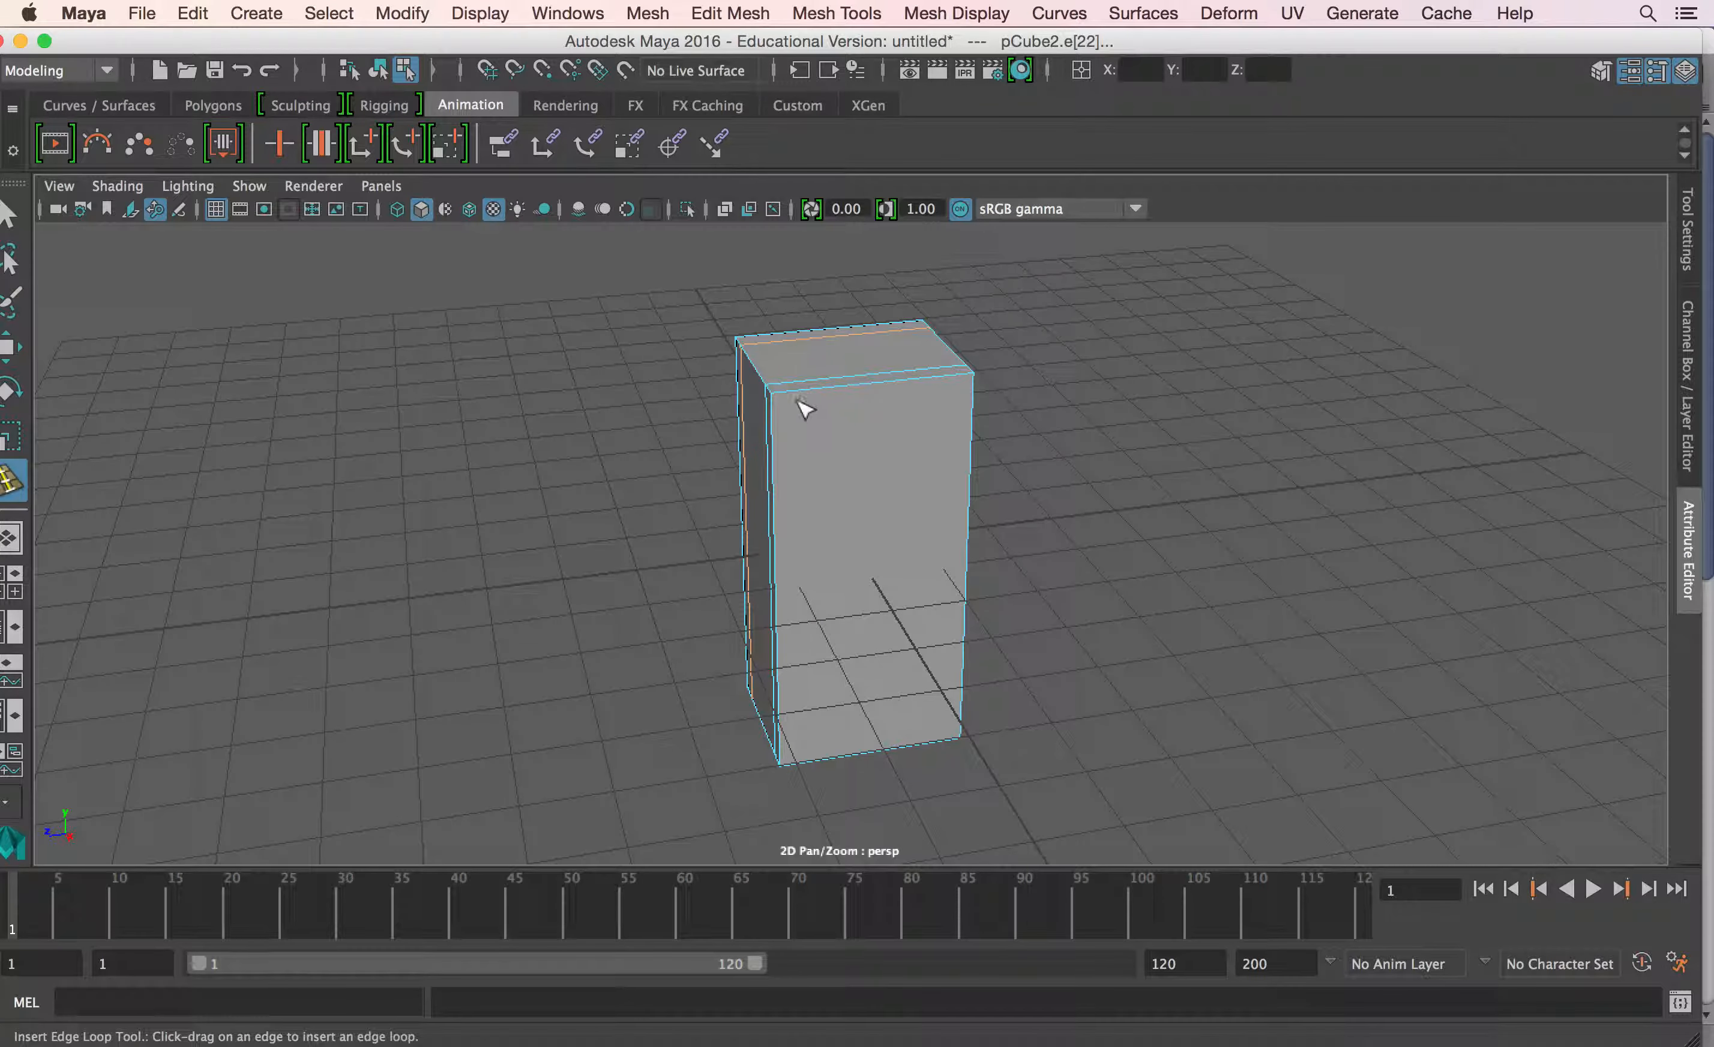
pyautogui.click(801, 389)
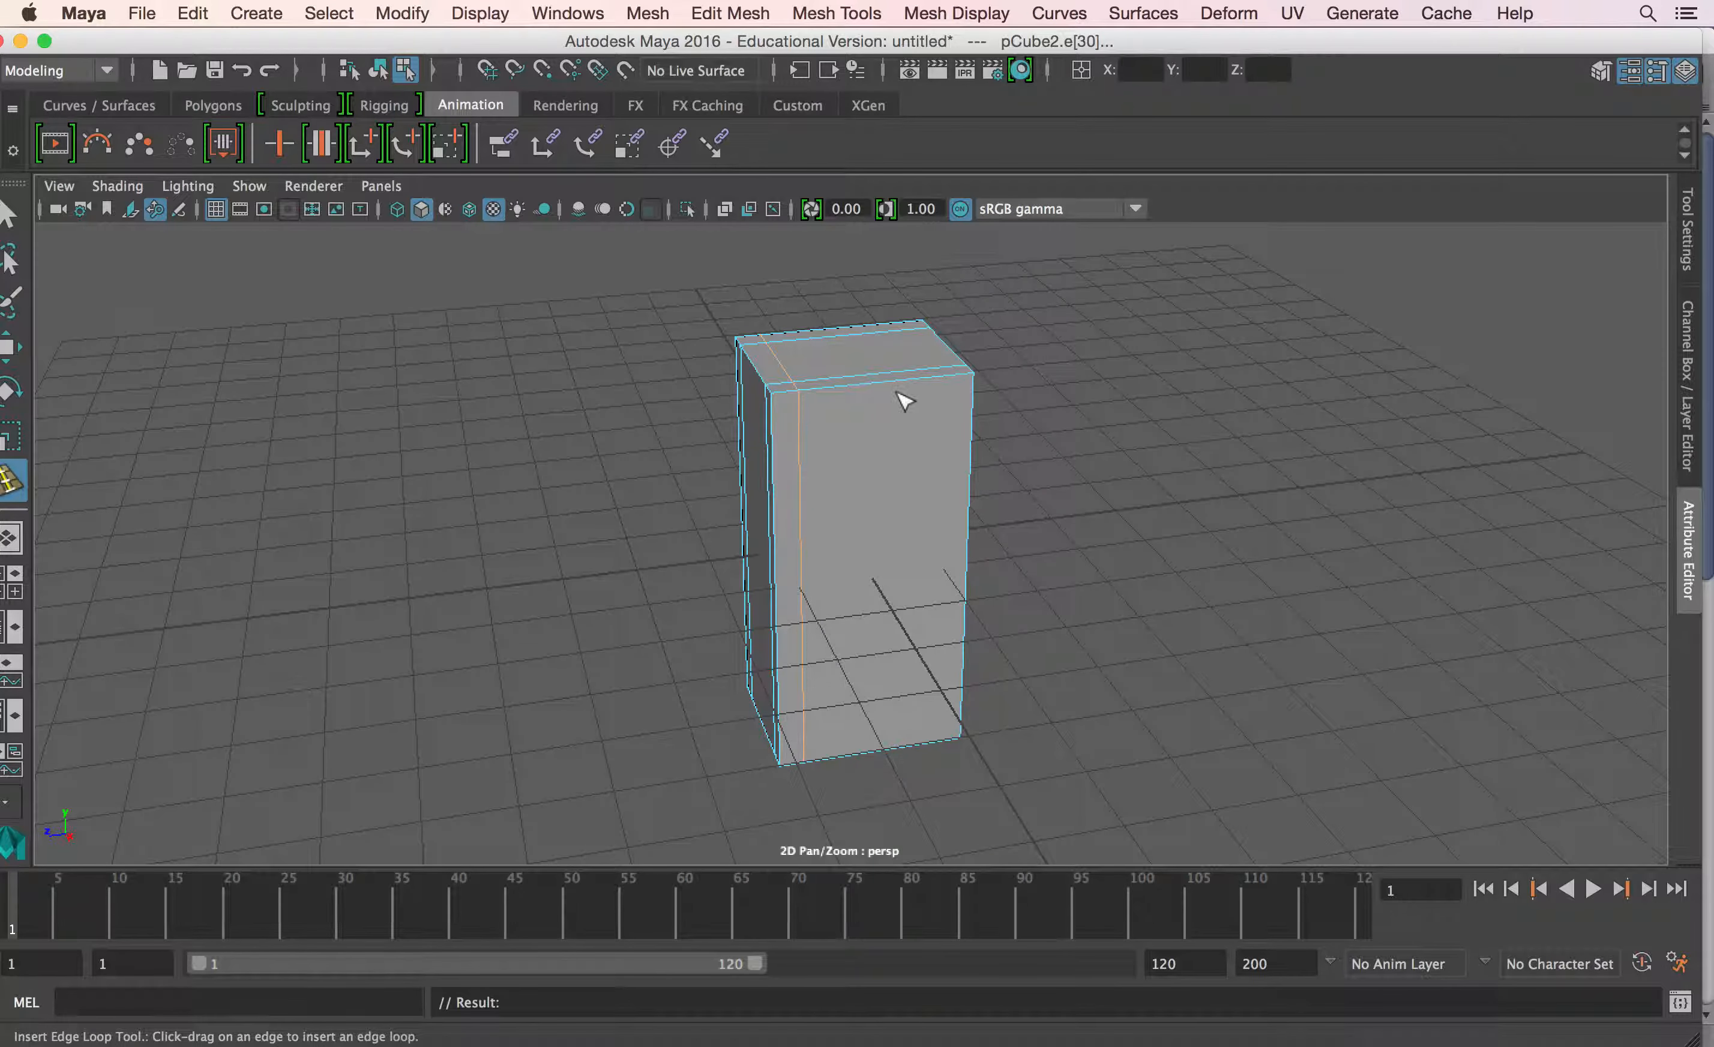
pyautogui.click(948, 375)
pyautogui.click(954, 382)
pyautogui.click(12, 216)
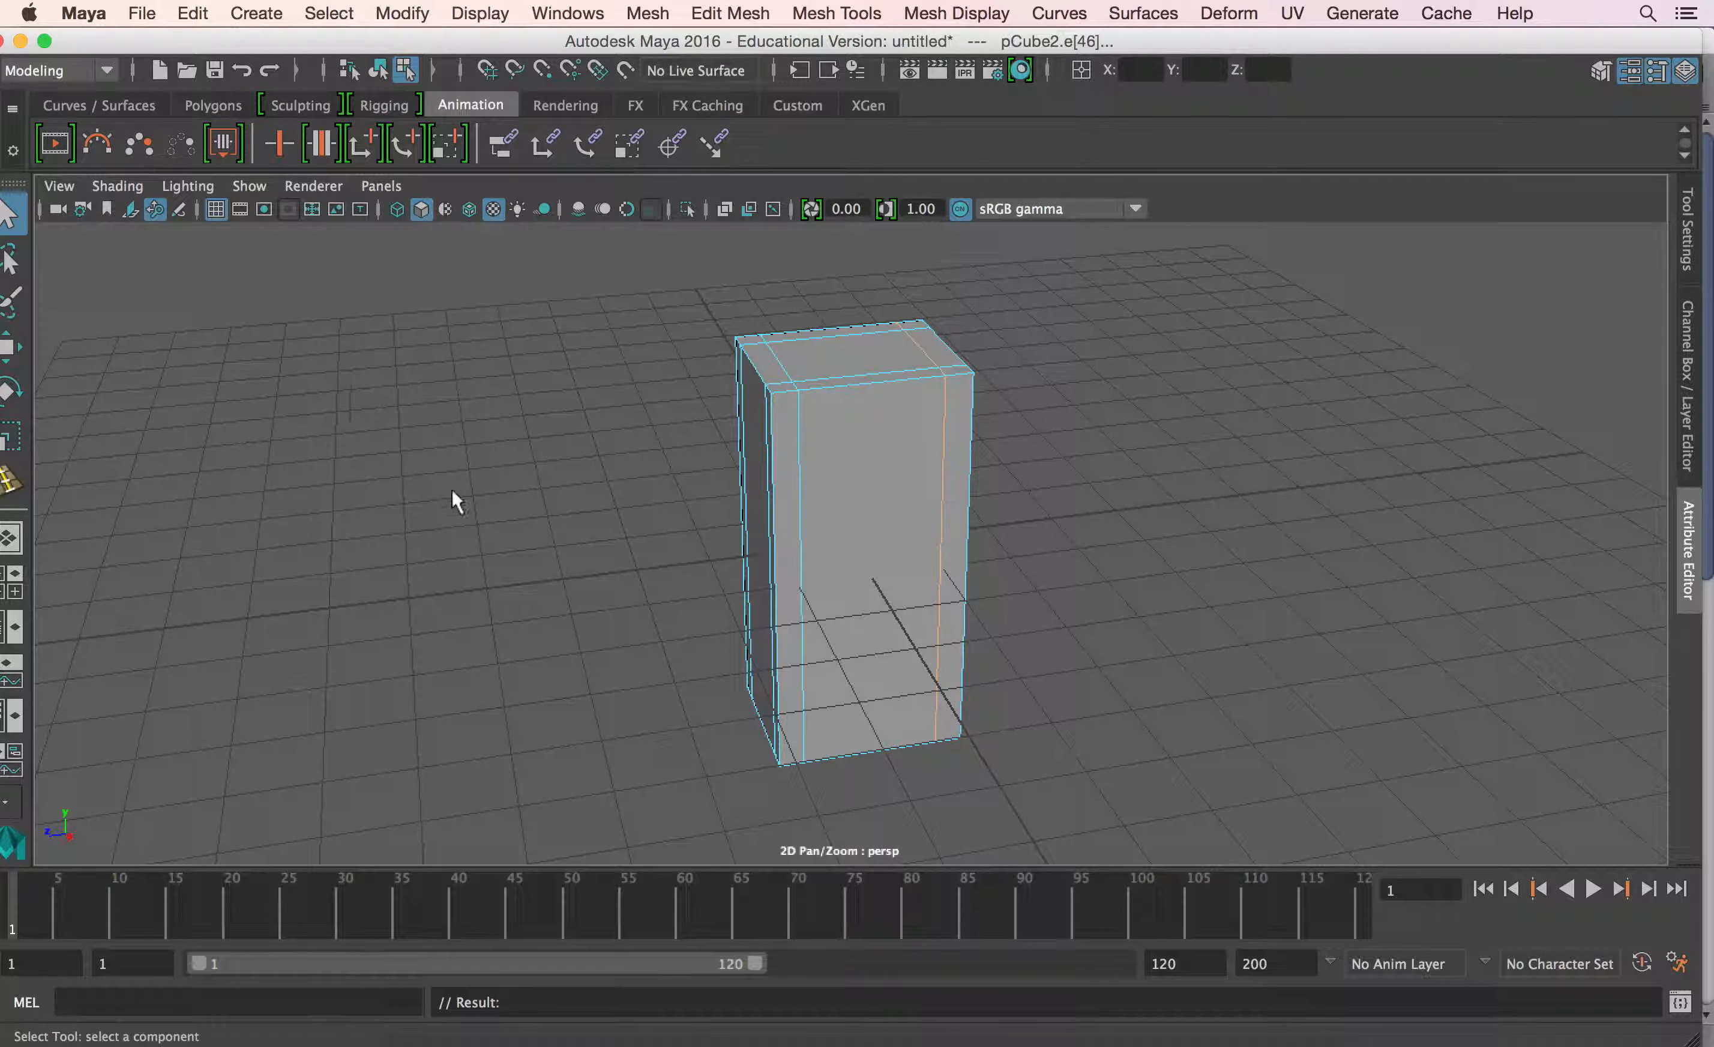
# Step: Insert two horizontal edge loops around the box, one just below its upper edge and one just above its base
pyautogui.keyDown('alt'); pyautogui.moveTo(461, 539); pyautogui.dragTo(541, 525); pyautogui.keyUp('alt')
pyautogui.press('g')
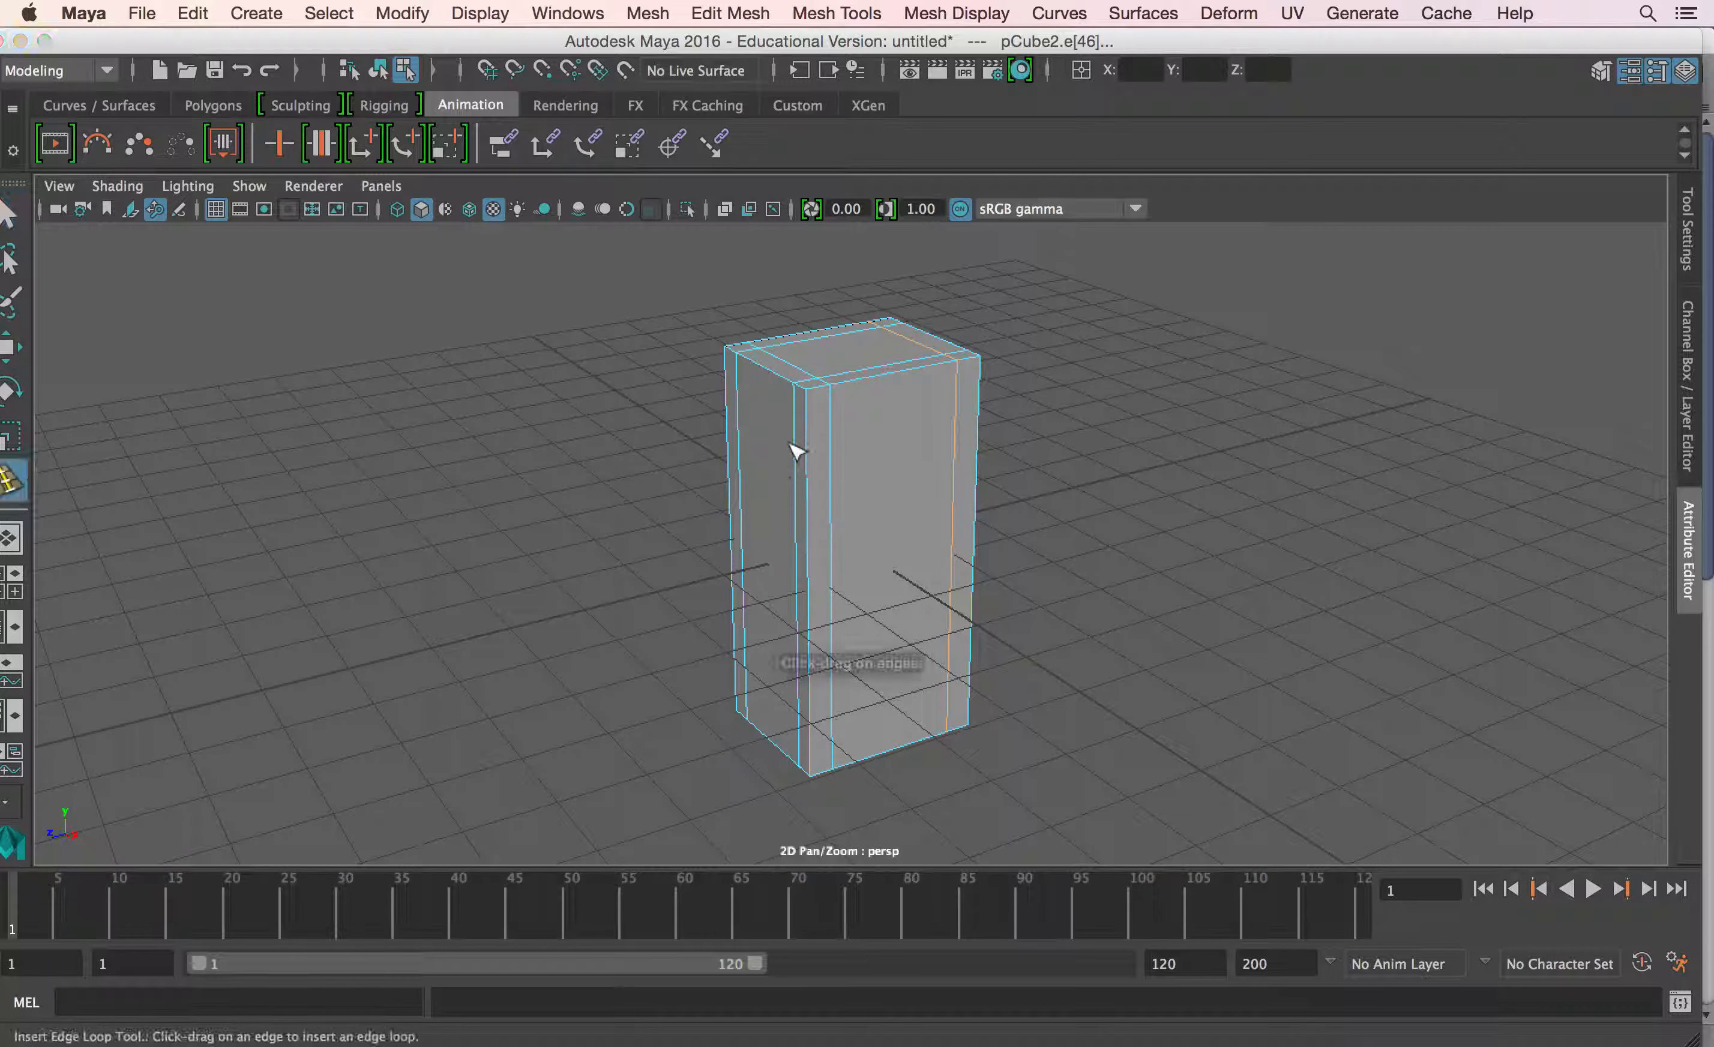
pyautogui.moveTo(804, 409); pyautogui.dragTo(803, 413)
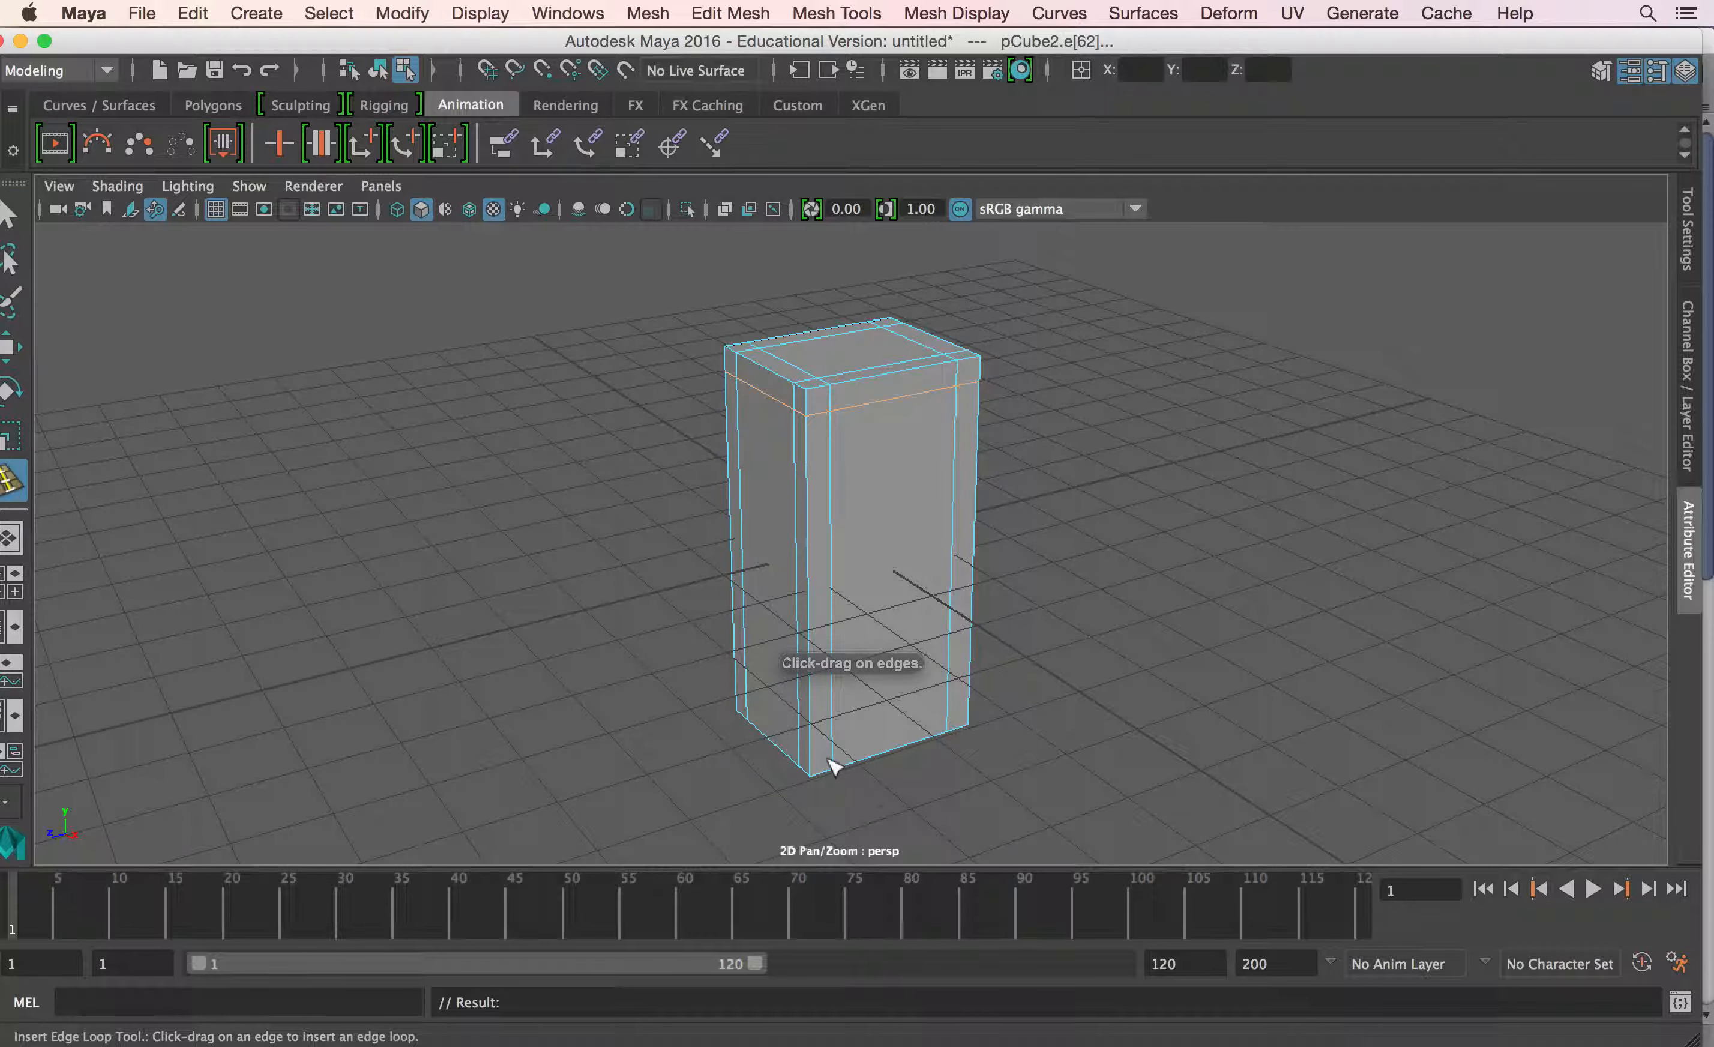
pyautogui.moveTo(833, 741); pyautogui.dragTo(833, 742)
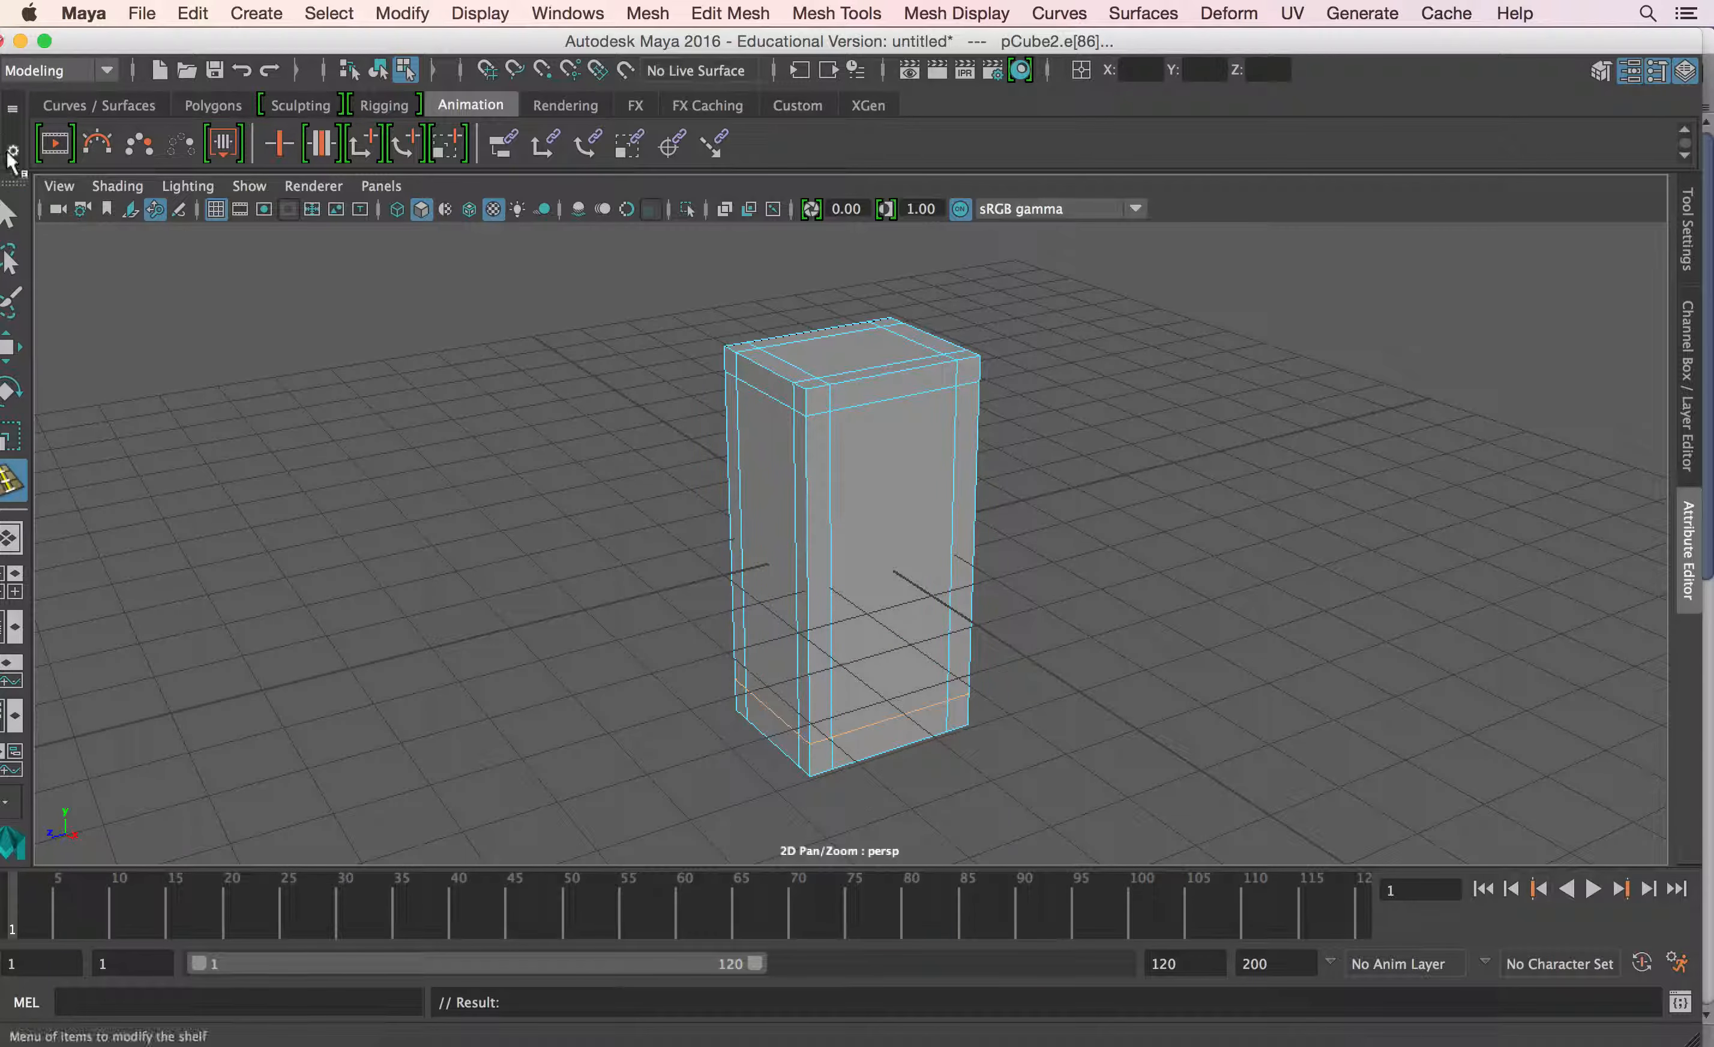
pyautogui.press('q')
# Step: Extract the large central face on each of the box's four sides, making them separate pane objects
pyautogui.moveTo(762, 418); pyautogui.dragTo(754, 480, button='right')
pyautogui.click(759, 486)
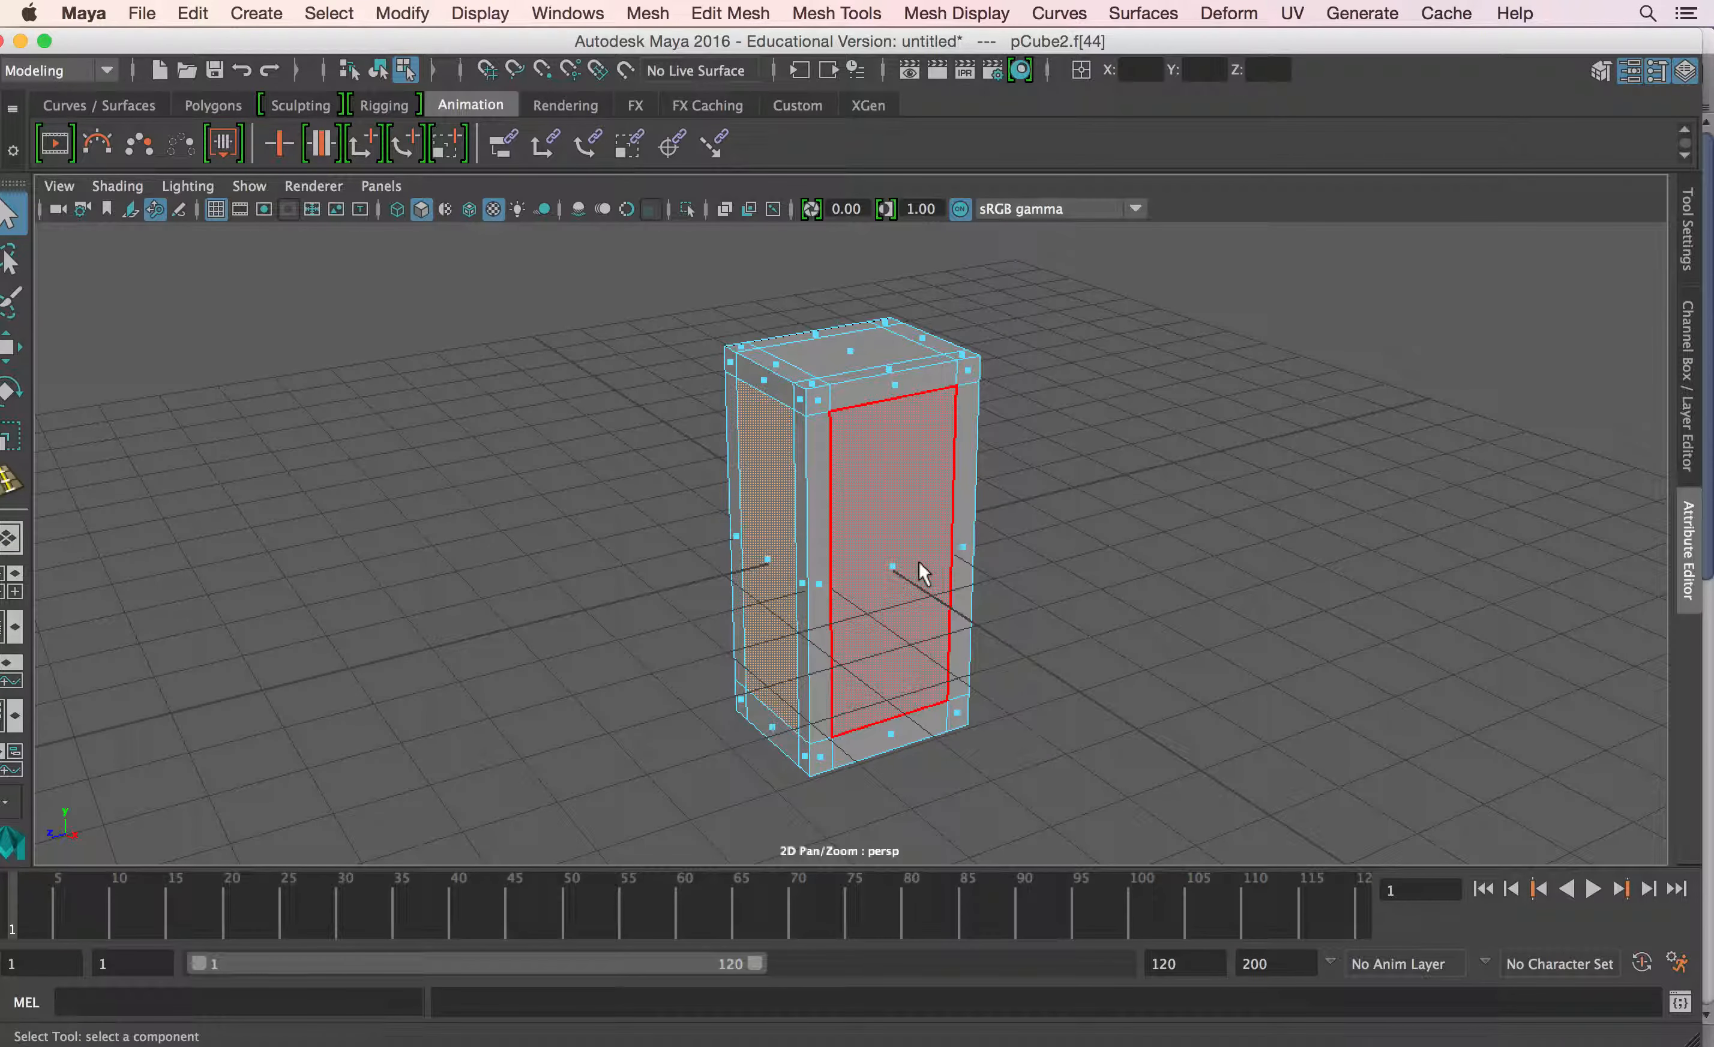
pyautogui.keyDown('shift'); pyautogui.click(919, 560); pyautogui.keyUp('shift')
pyautogui.keyDown('alt'); pyautogui.moveTo(916, 556); pyautogui.dragTo(430, 564); pyautogui.keyUp('alt')
pyautogui.keyDown('shift'); pyautogui.click(809, 536); pyautogui.keyUp('shift')
pyautogui.keyDown('shift'); pyautogui.click(932, 533); pyautogui.keyUp('shift')
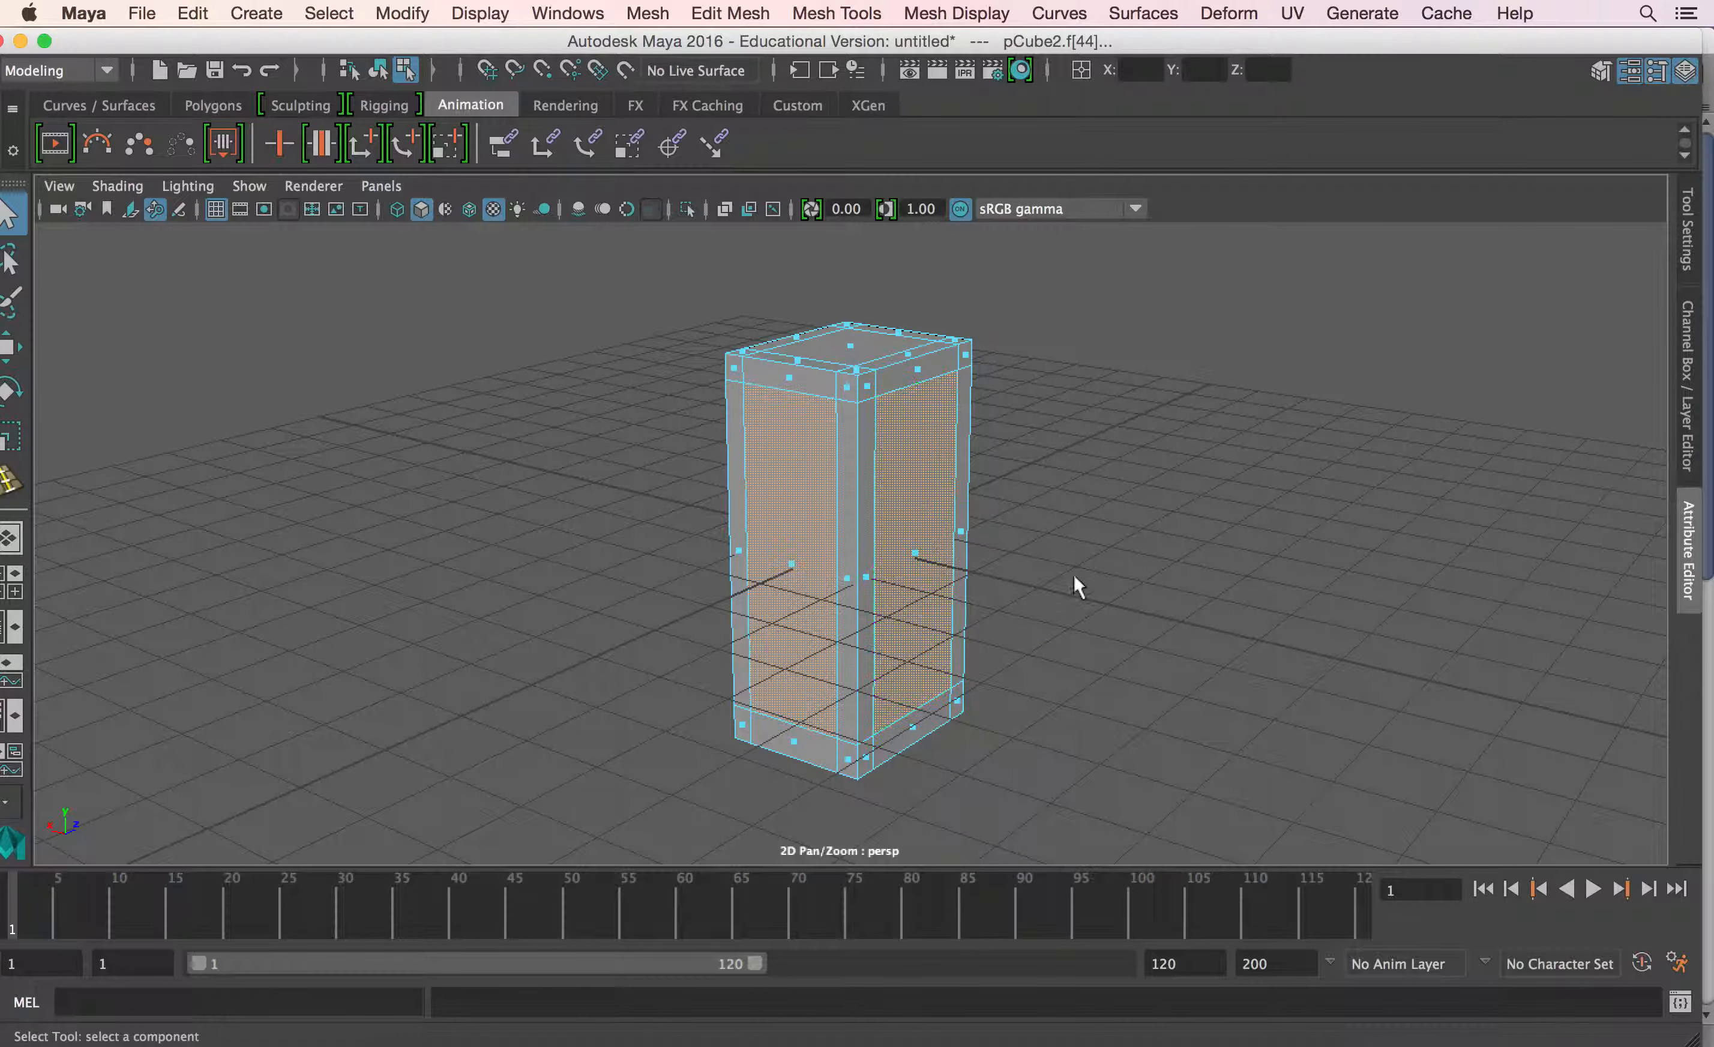
pyautogui.keyDown('alt'); pyautogui.moveTo(758, 515); pyautogui.dragTo(1168, 535, button='right'); pyautogui.keyUp('alt')
pyautogui.keyDown('alt'); pyautogui.moveTo(985, 493); pyautogui.dragTo(992, 395, button='middle'); pyautogui.keyUp('alt')
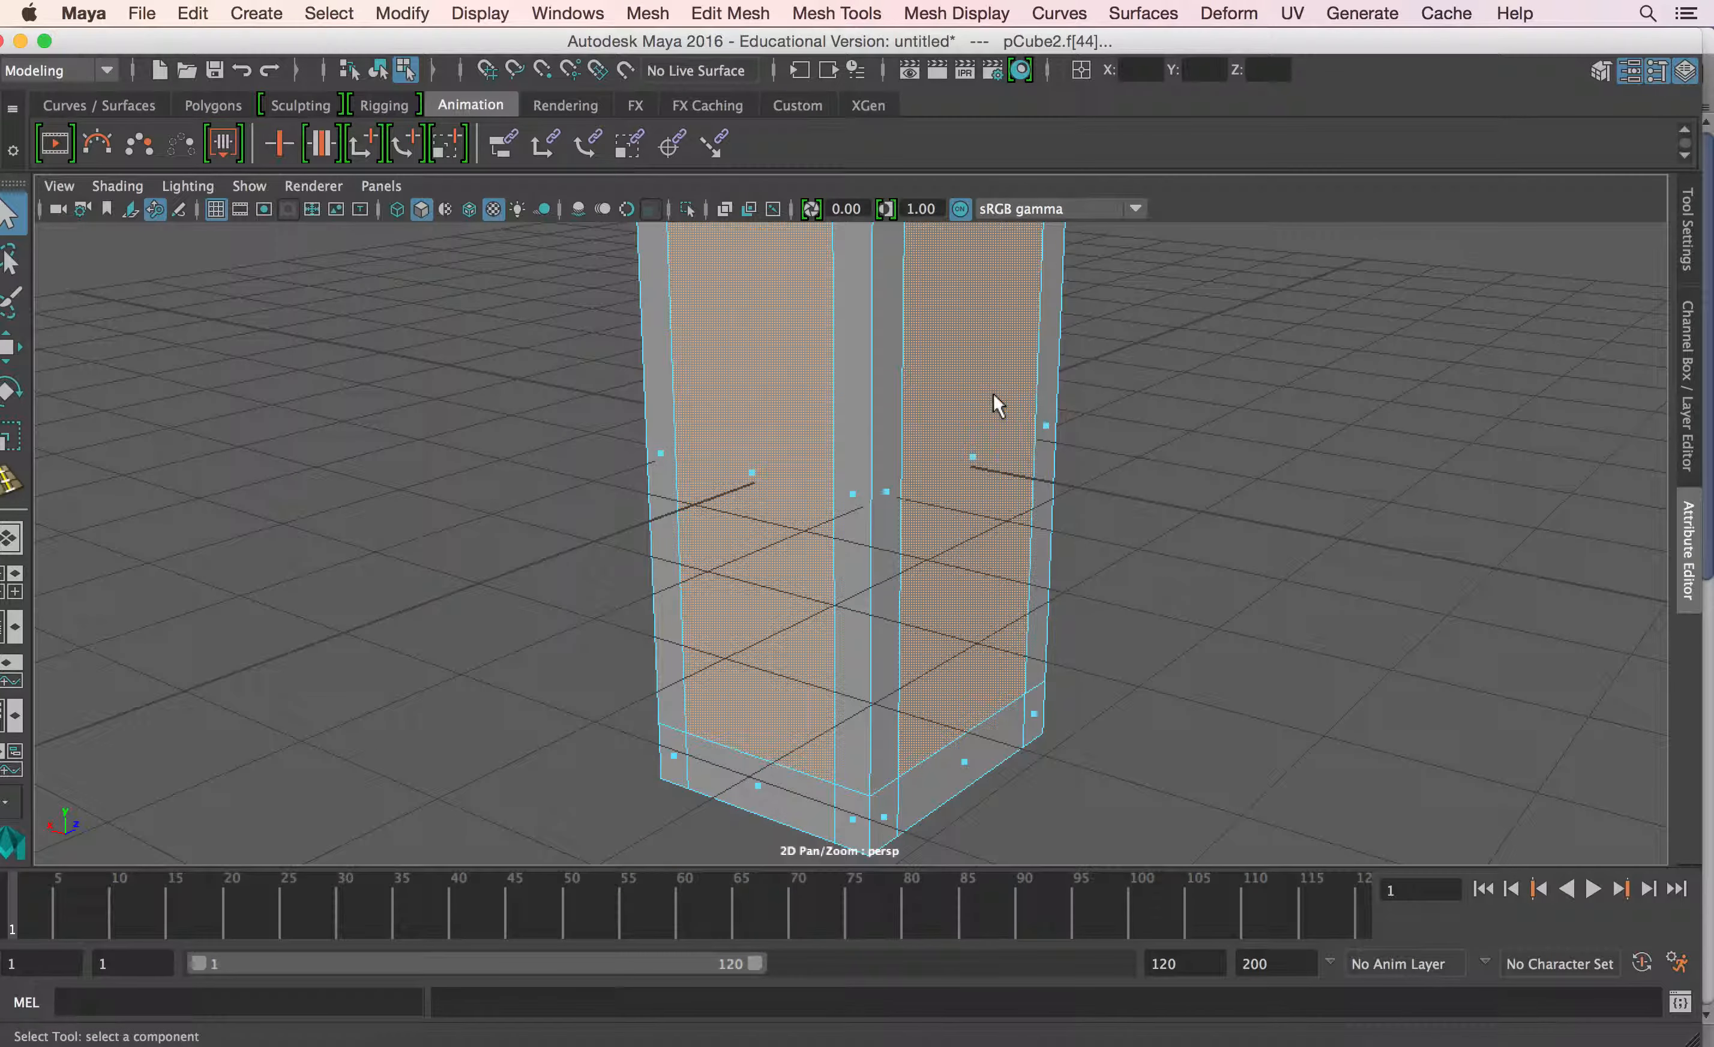
pyautogui.keyDown('alt'); pyautogui.moveTo(1031, 463); pyautogui.dragTo(459, 417, button='right'); pyautogui.keyUp('alt')
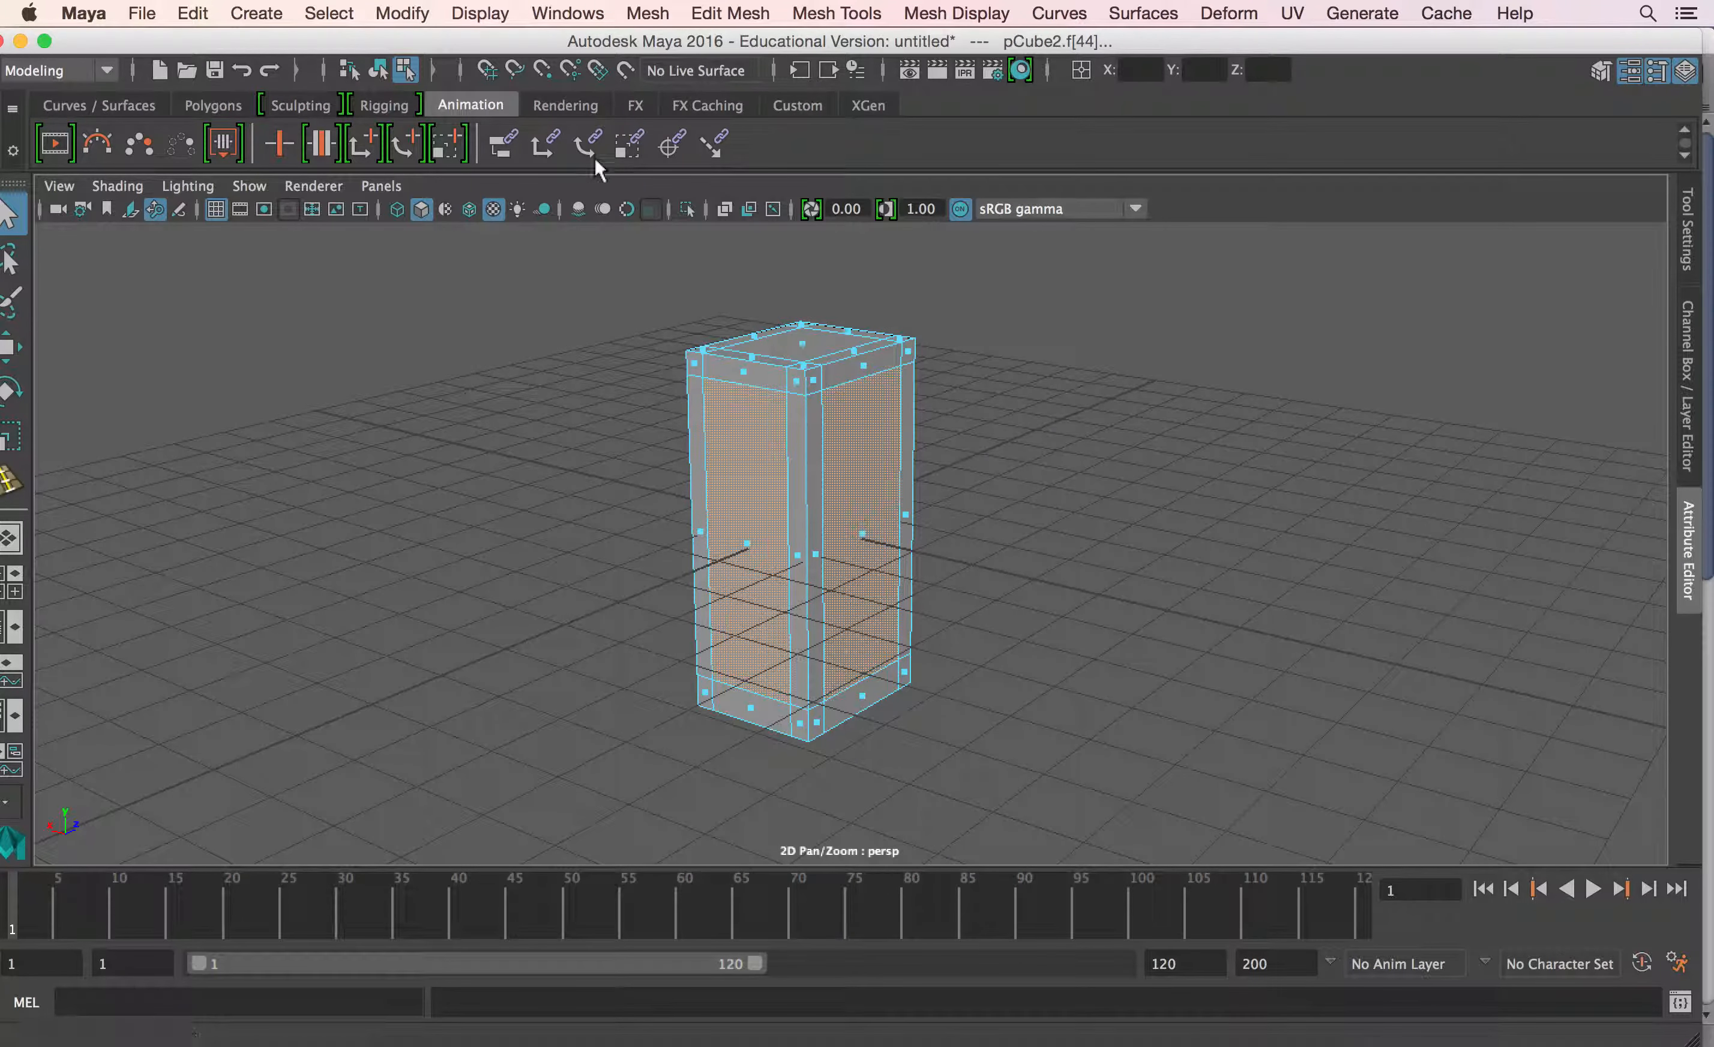
pyautogui.click(621, 9)
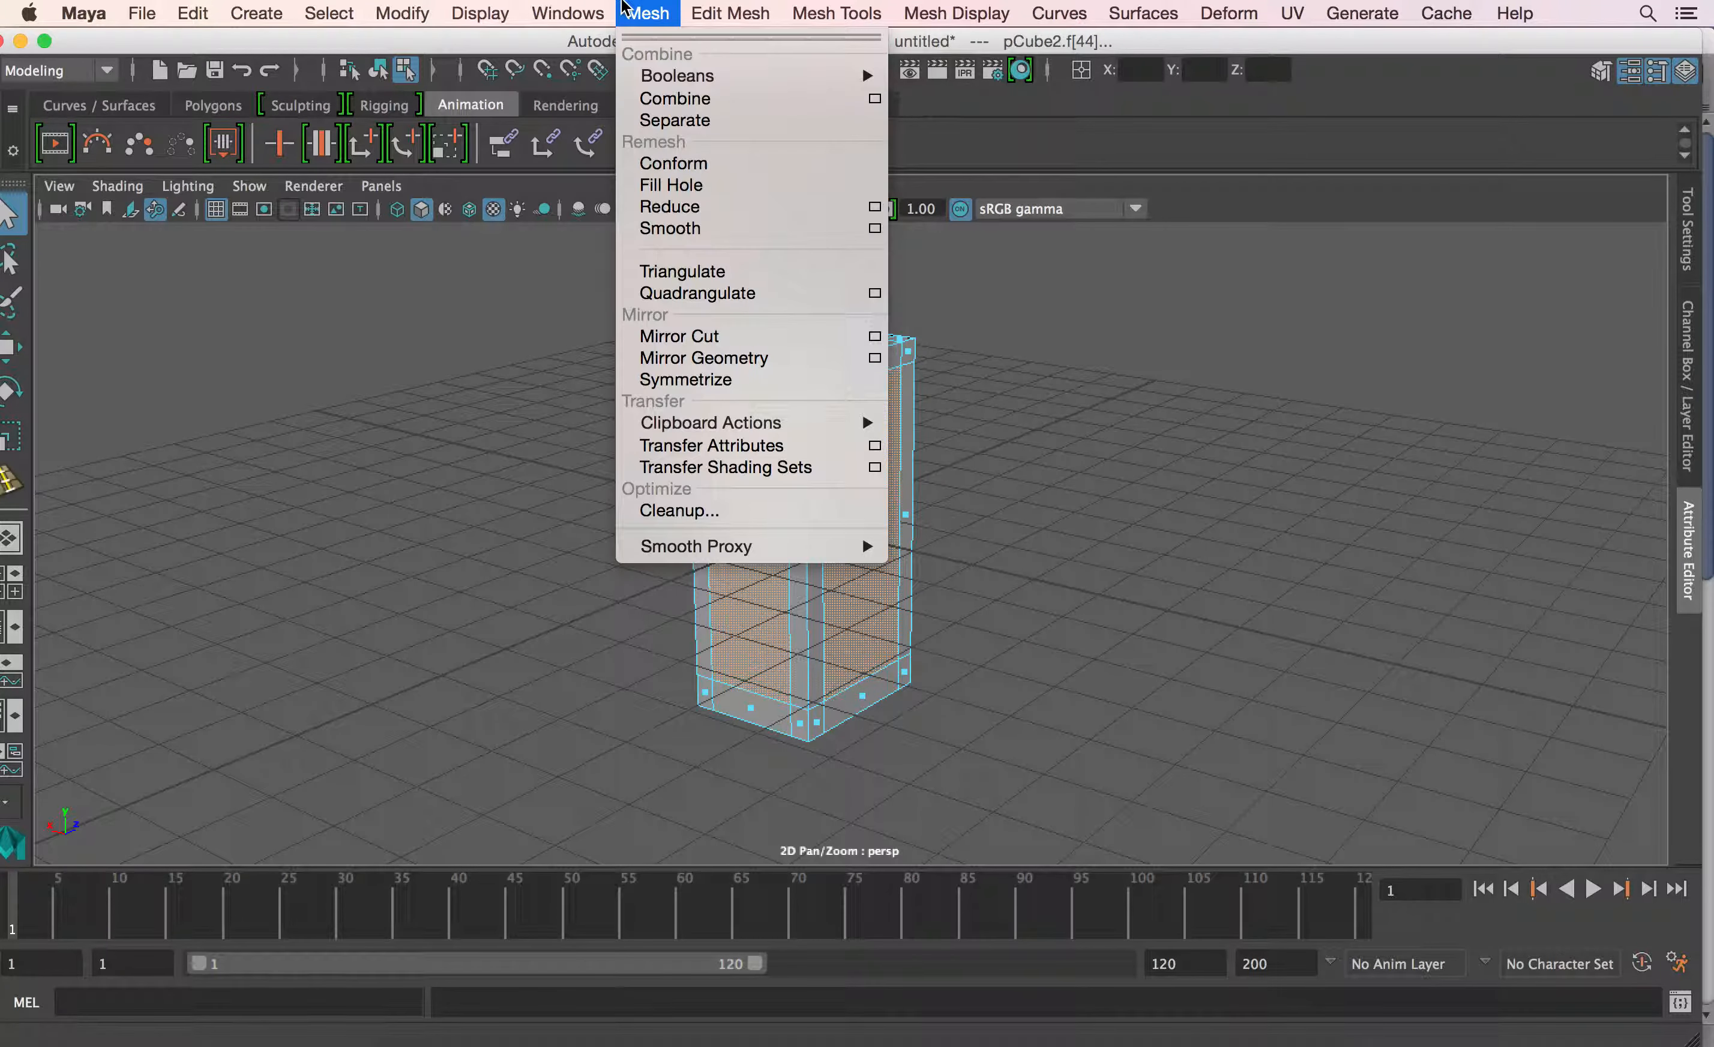
pyautogui.click(434, 465)
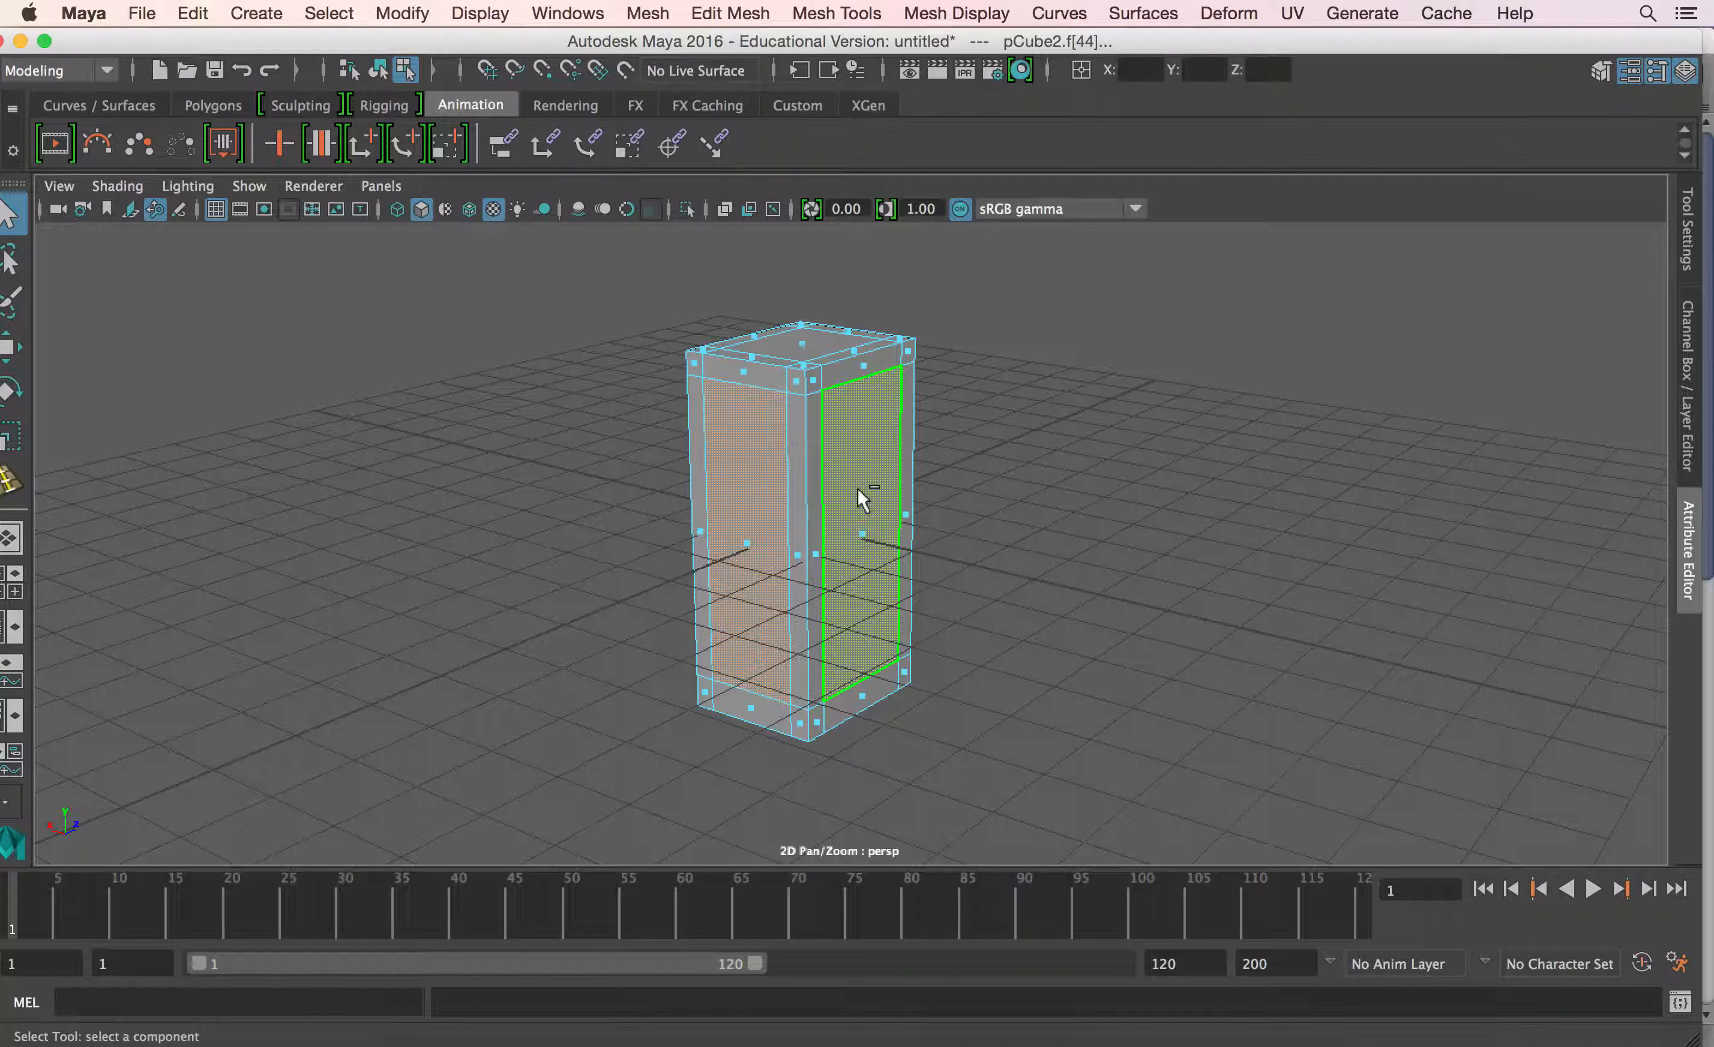
pyautogui.keyDown('shift'); pyautogui.moveTo(857, 488); pyautogui.dragTo(884, 799, button='right'); pyautogui.keyUp('shift')
# Step: Return to object selection and check around the box that each pane selects separately from the frame
pyautogui.moveTo(880, 566); pyautogui.dragTo(992, 384, button='right')
pyautogui.click(865, 473)
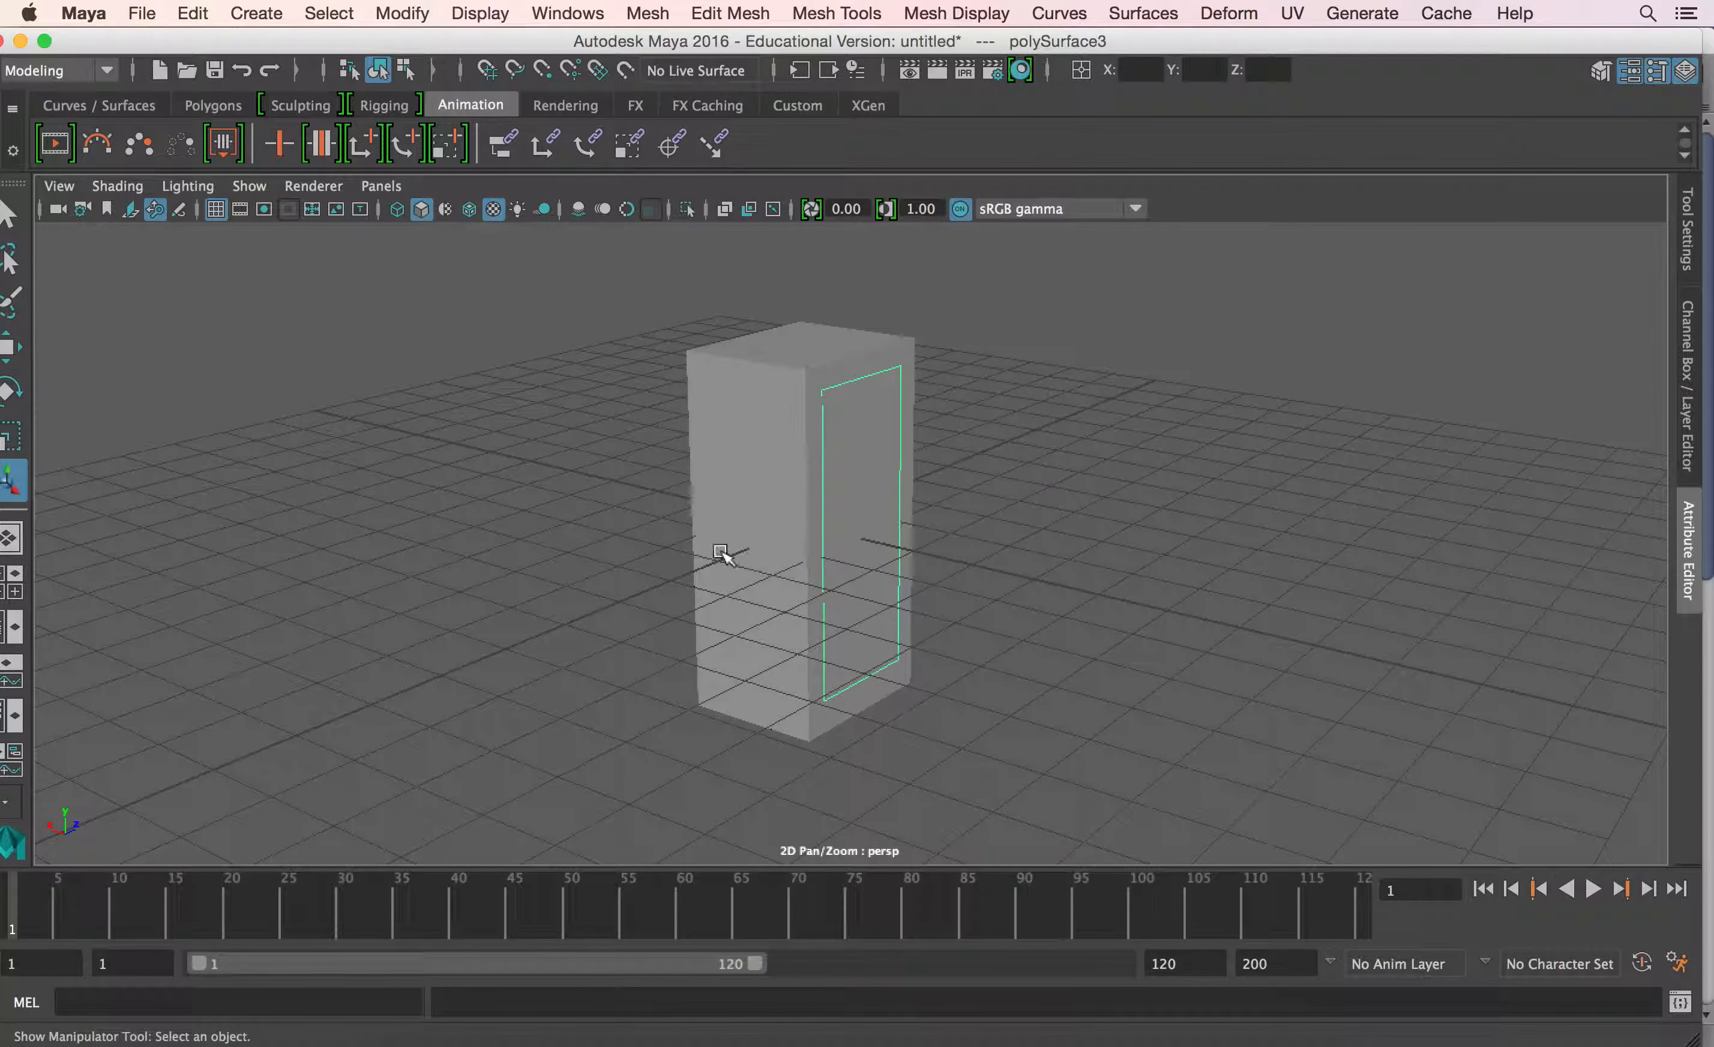
pyautogui.click(725, 550)
pyautogui.keyDown('alt'); pyautogui.moveTo(637, 540); pyautogui.dragTo(874, 516); pyautogui.keyUp('alt')
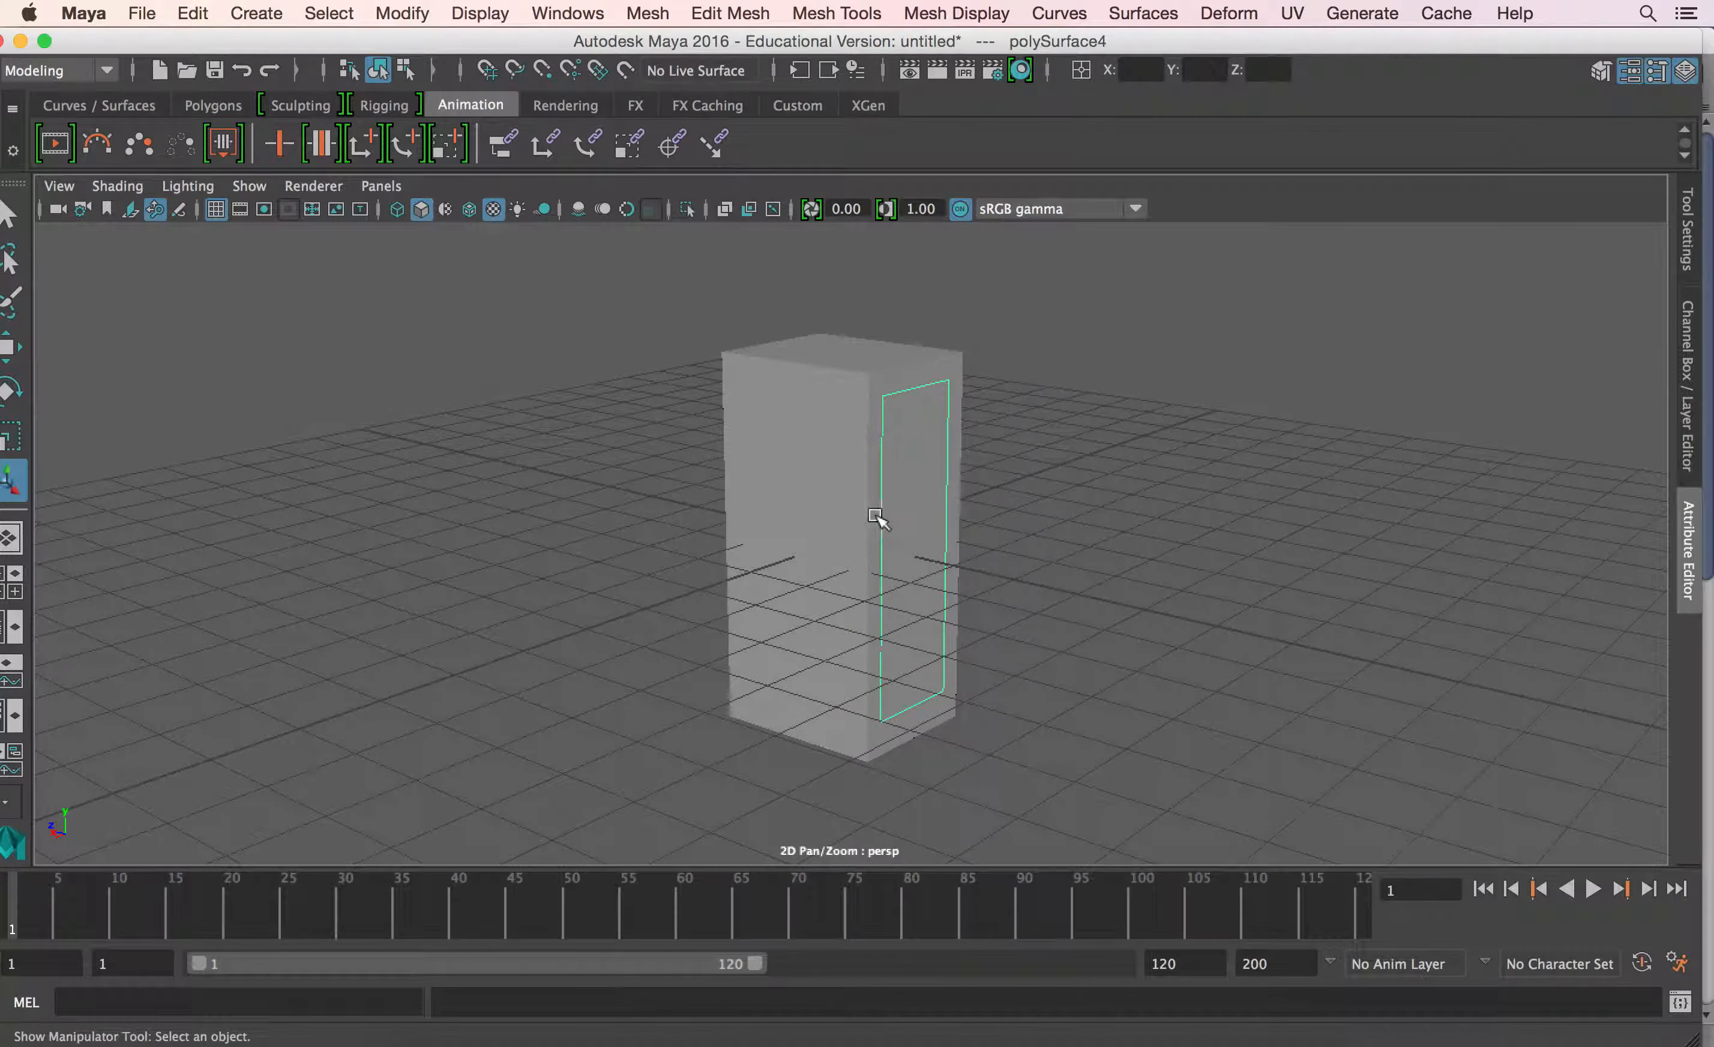
pyautogui.click(828, 498)
pyautogui.click(865, 436)
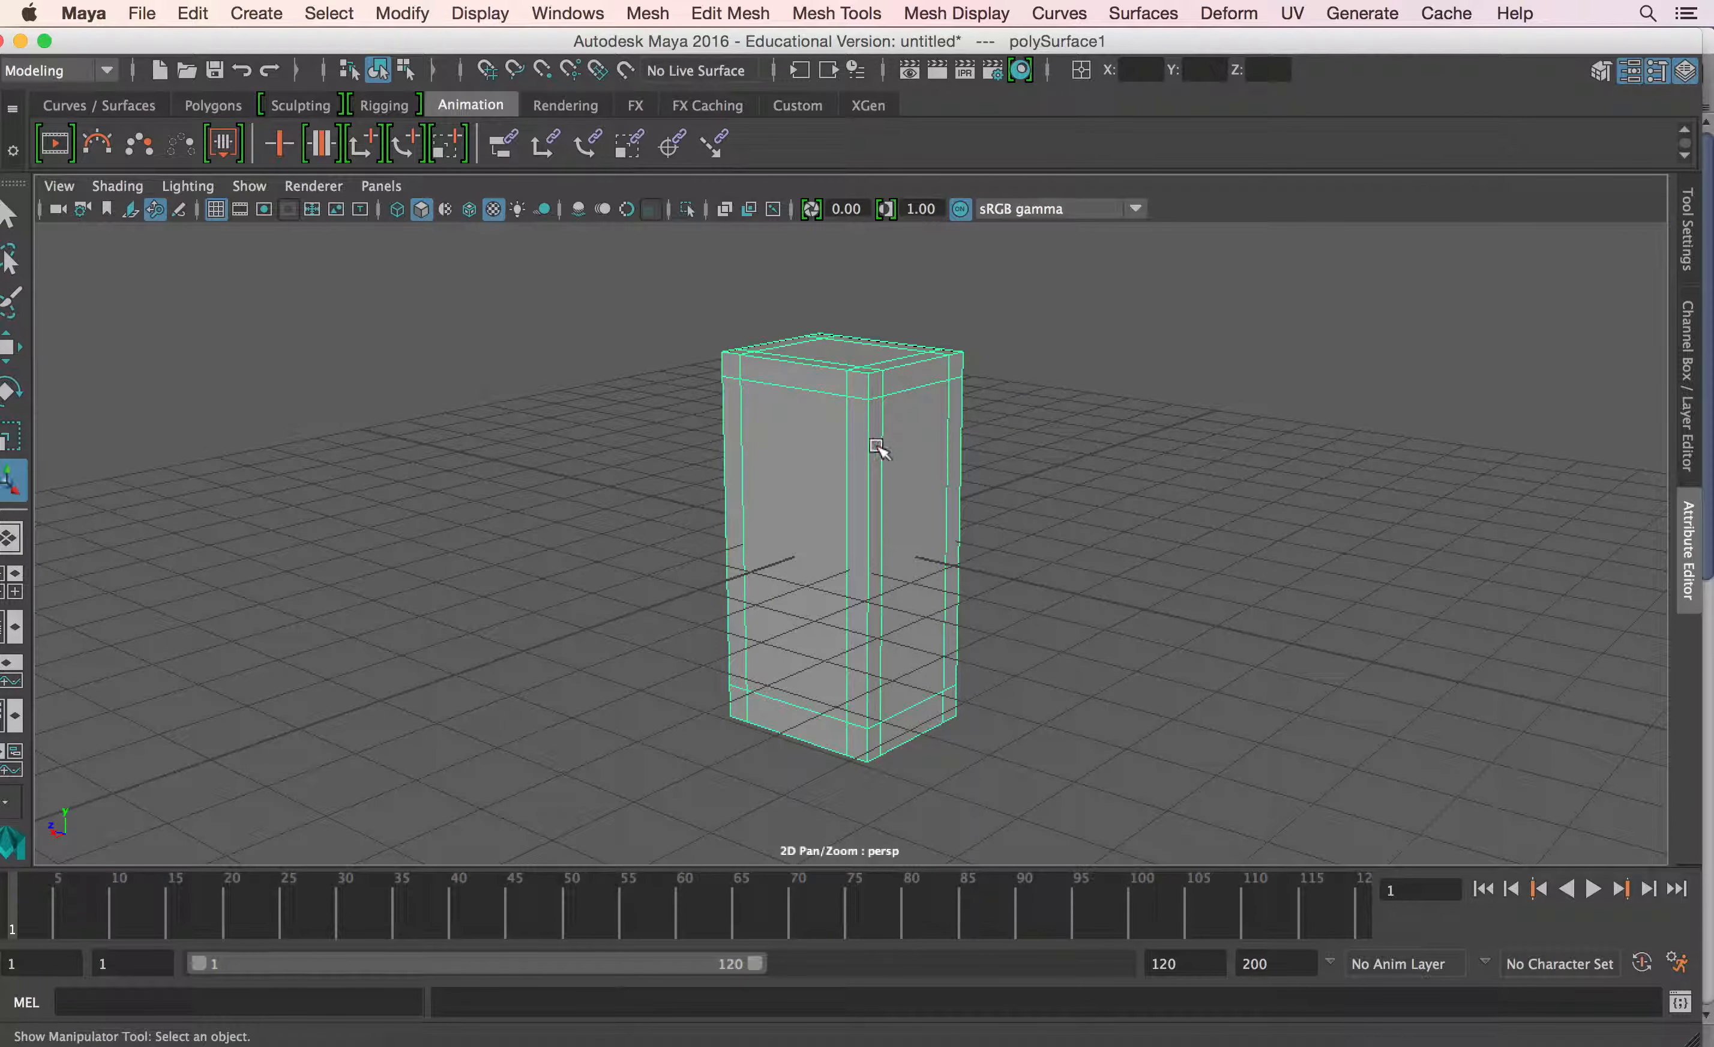
pyautogui.click(936, 481)
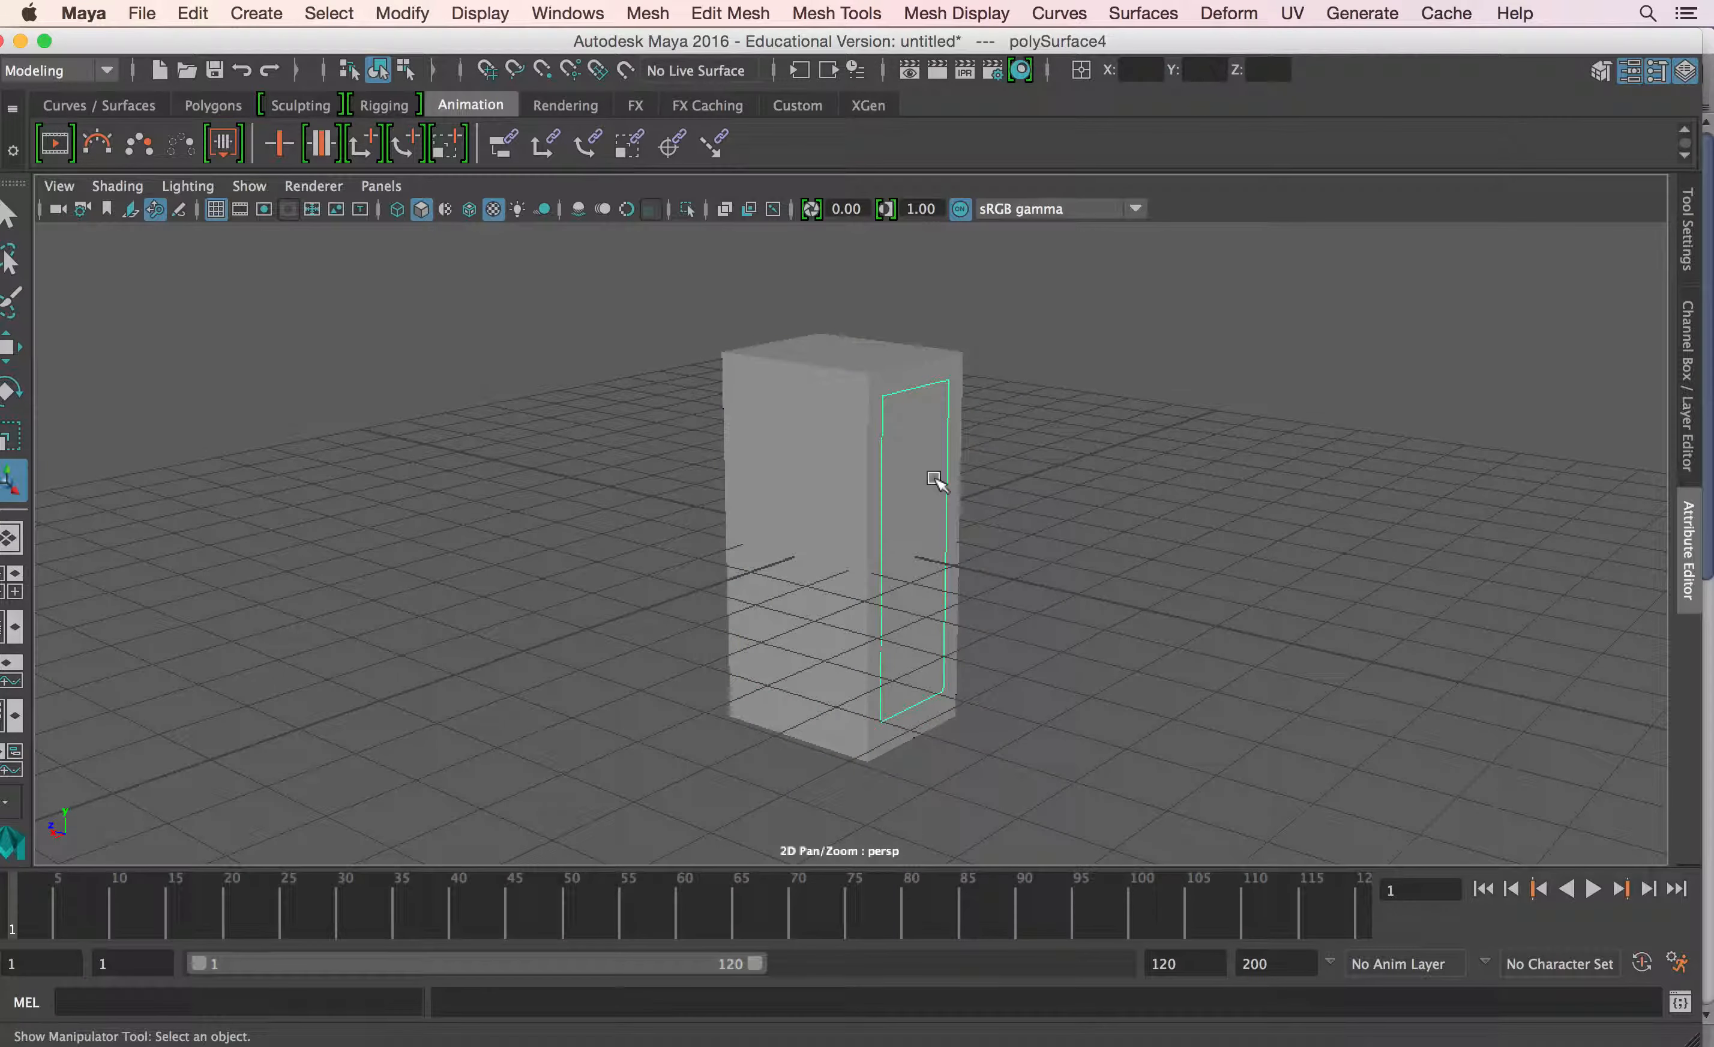
pyautogui.keyDown('shift'); pyautogui.click(816, 509); pyautogui.keyUp('shift')
pyautogui.keyDown('alt'); pyautogui.moveTo(633, 540); pyautogui.dragTo(834, 482); pyautogui.keyUp('alt')
pyautogui.click(810, 462)
pyautogui.keyDown('shift'); pyautogui.click(919, 483); pyautogui.keyUp('shift')
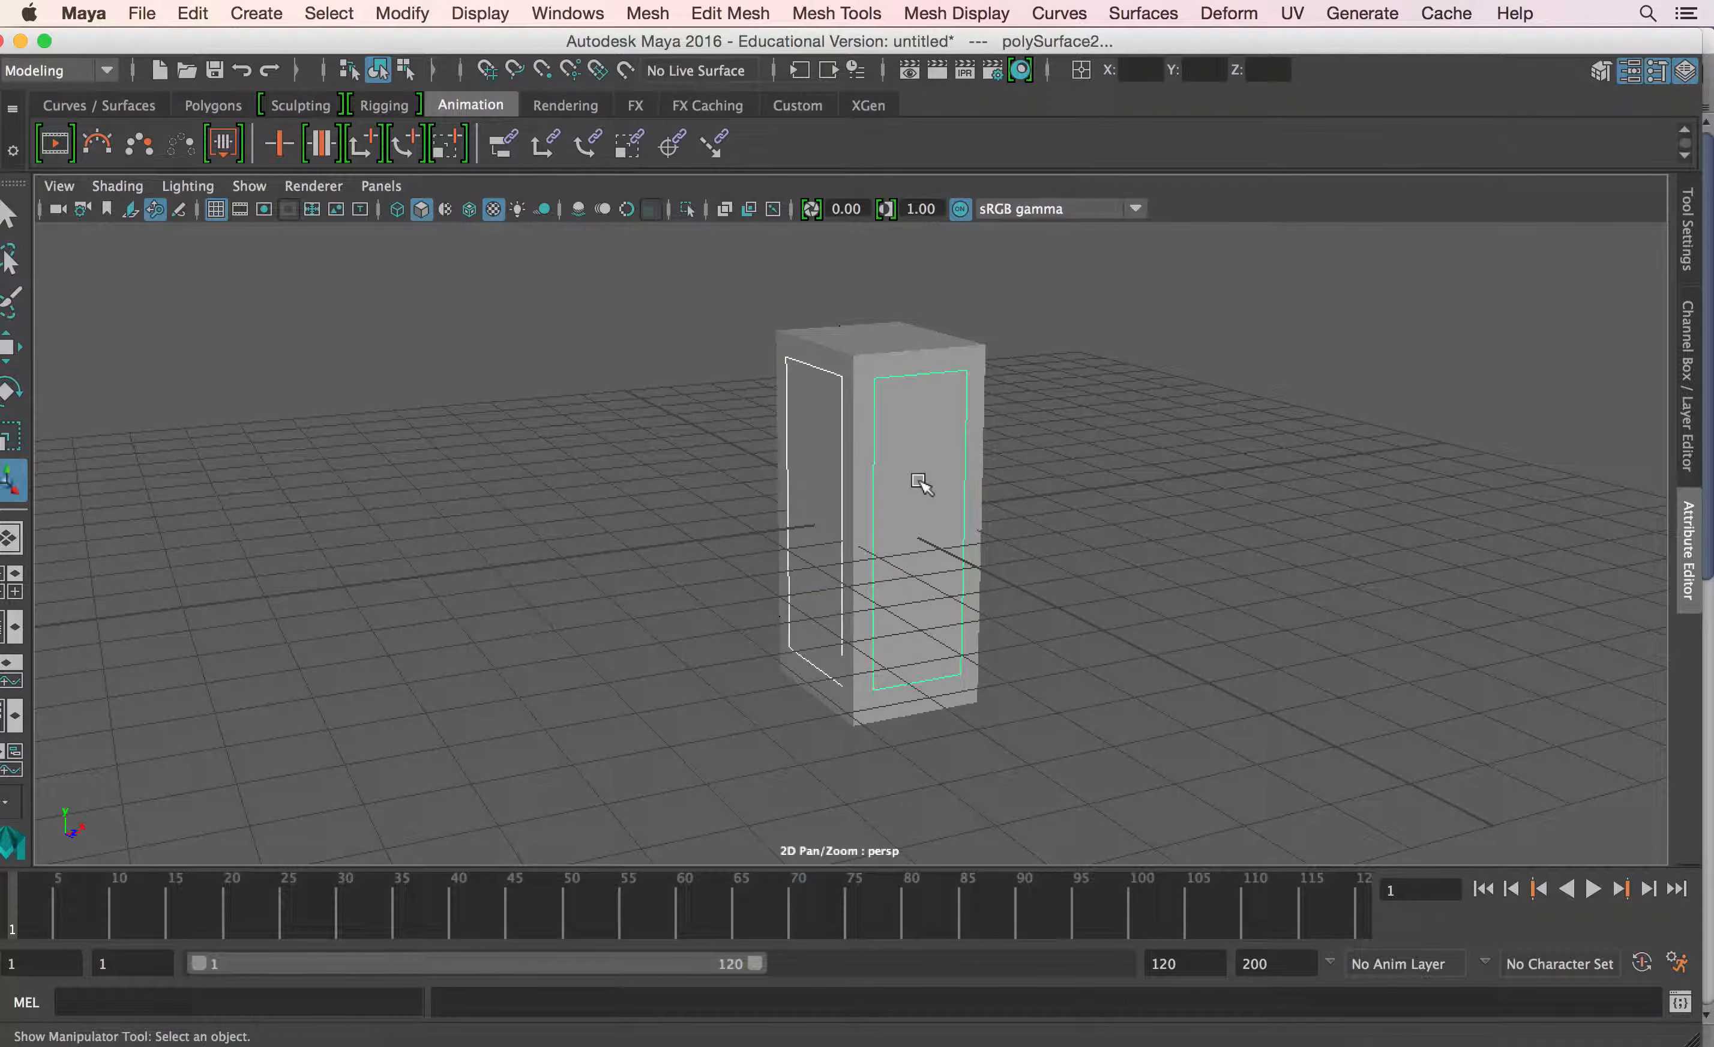
# Step: Move the Maya, Firefox and Unity windows down to uncover the folders on the desktop
pyautogui.moveTo(787, 32); pyautogui.dragTo(800, 116)
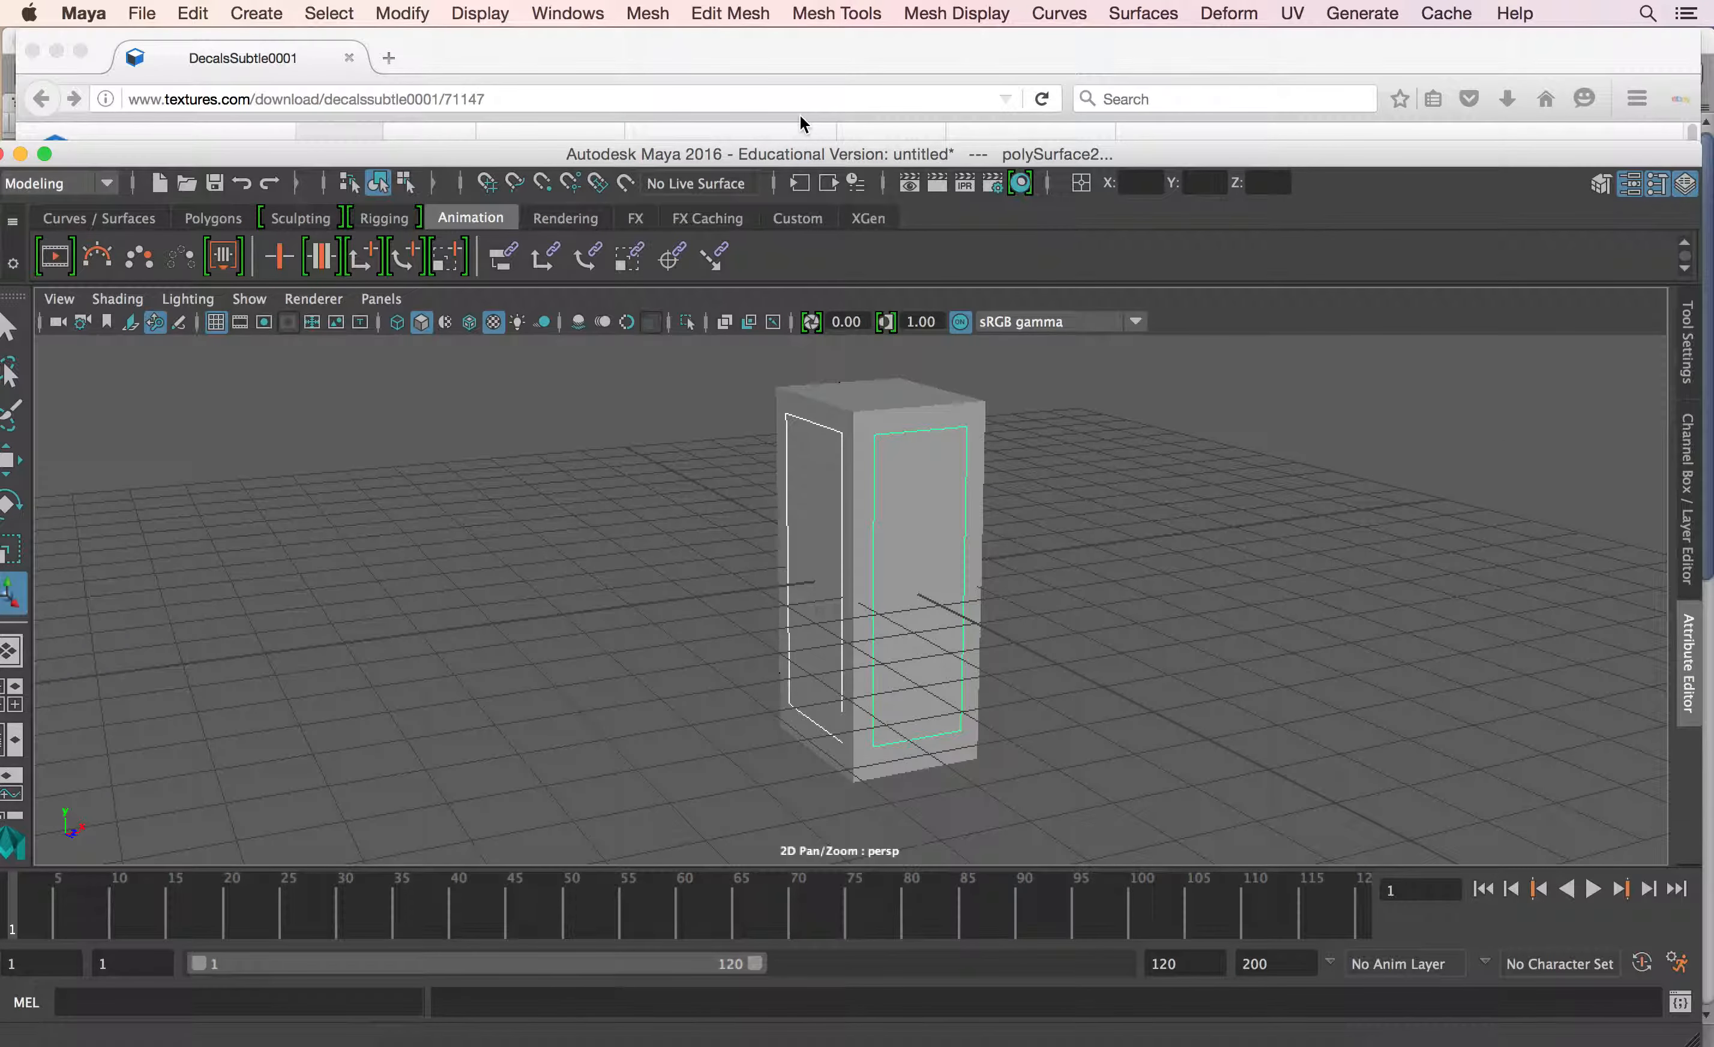
pyautogui.press('XF86AudioLowerVolume')
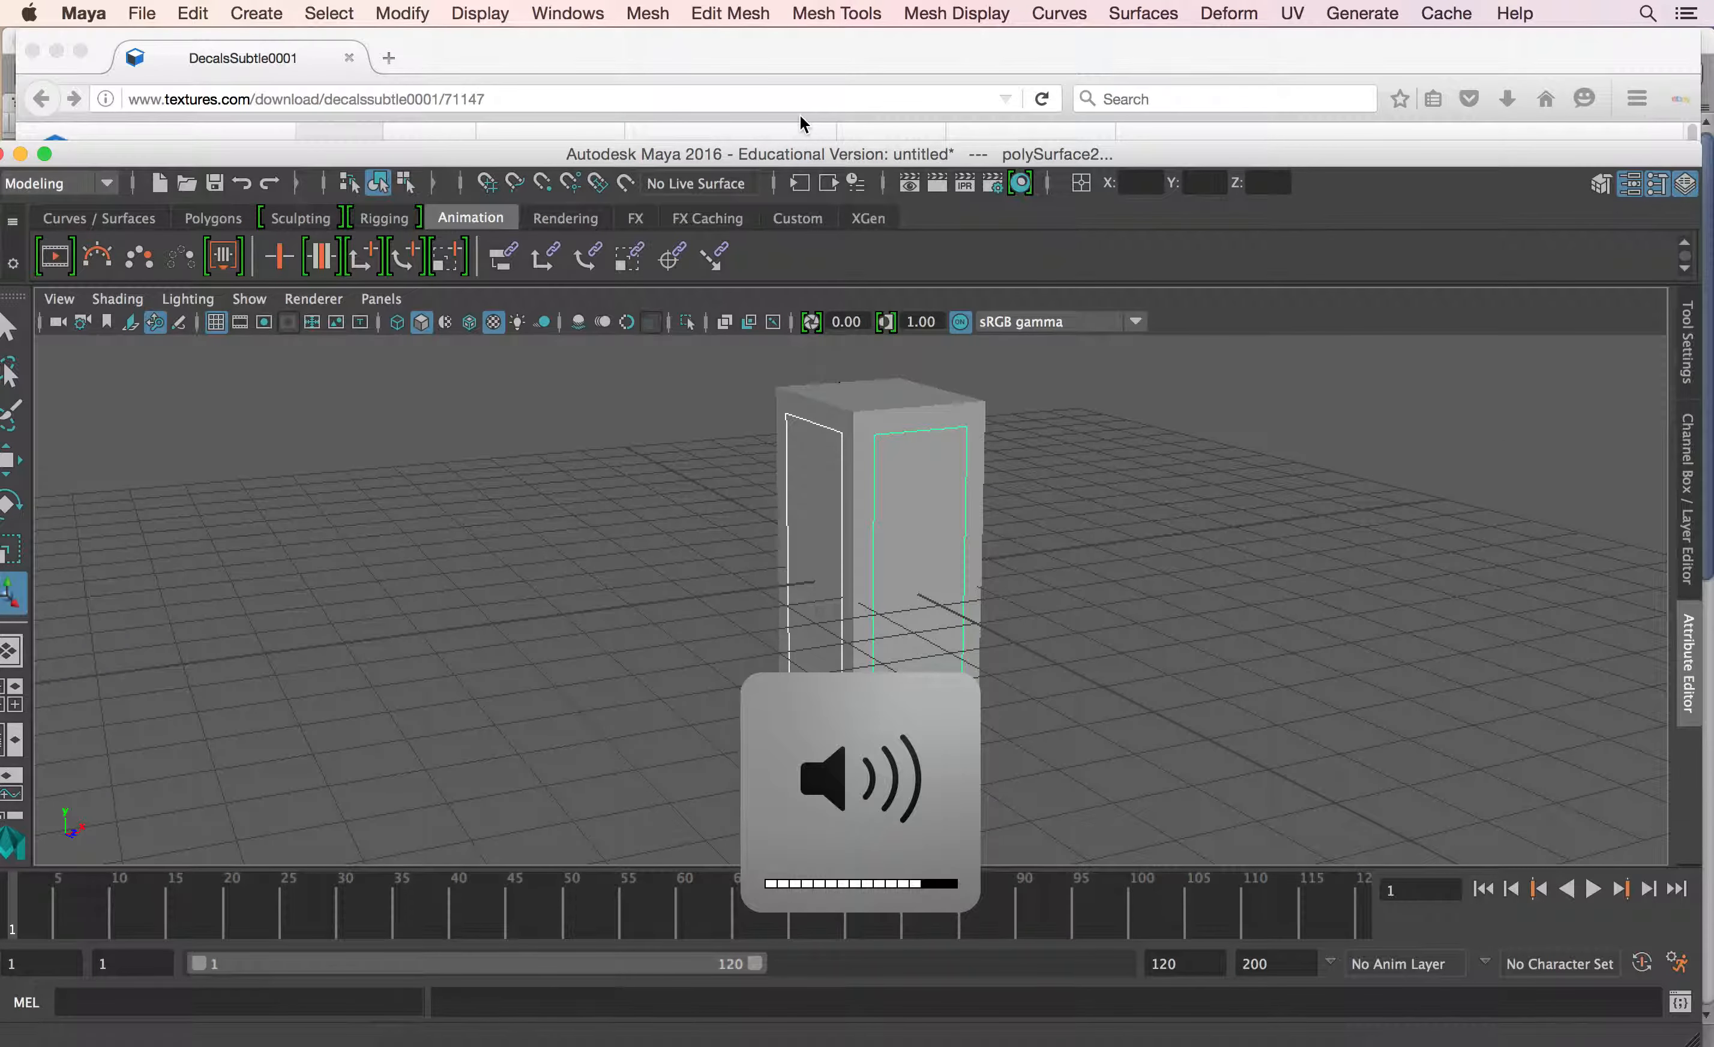
pyautogui.moveTo(836, 53); pyautogui.dragTo(834, 334)
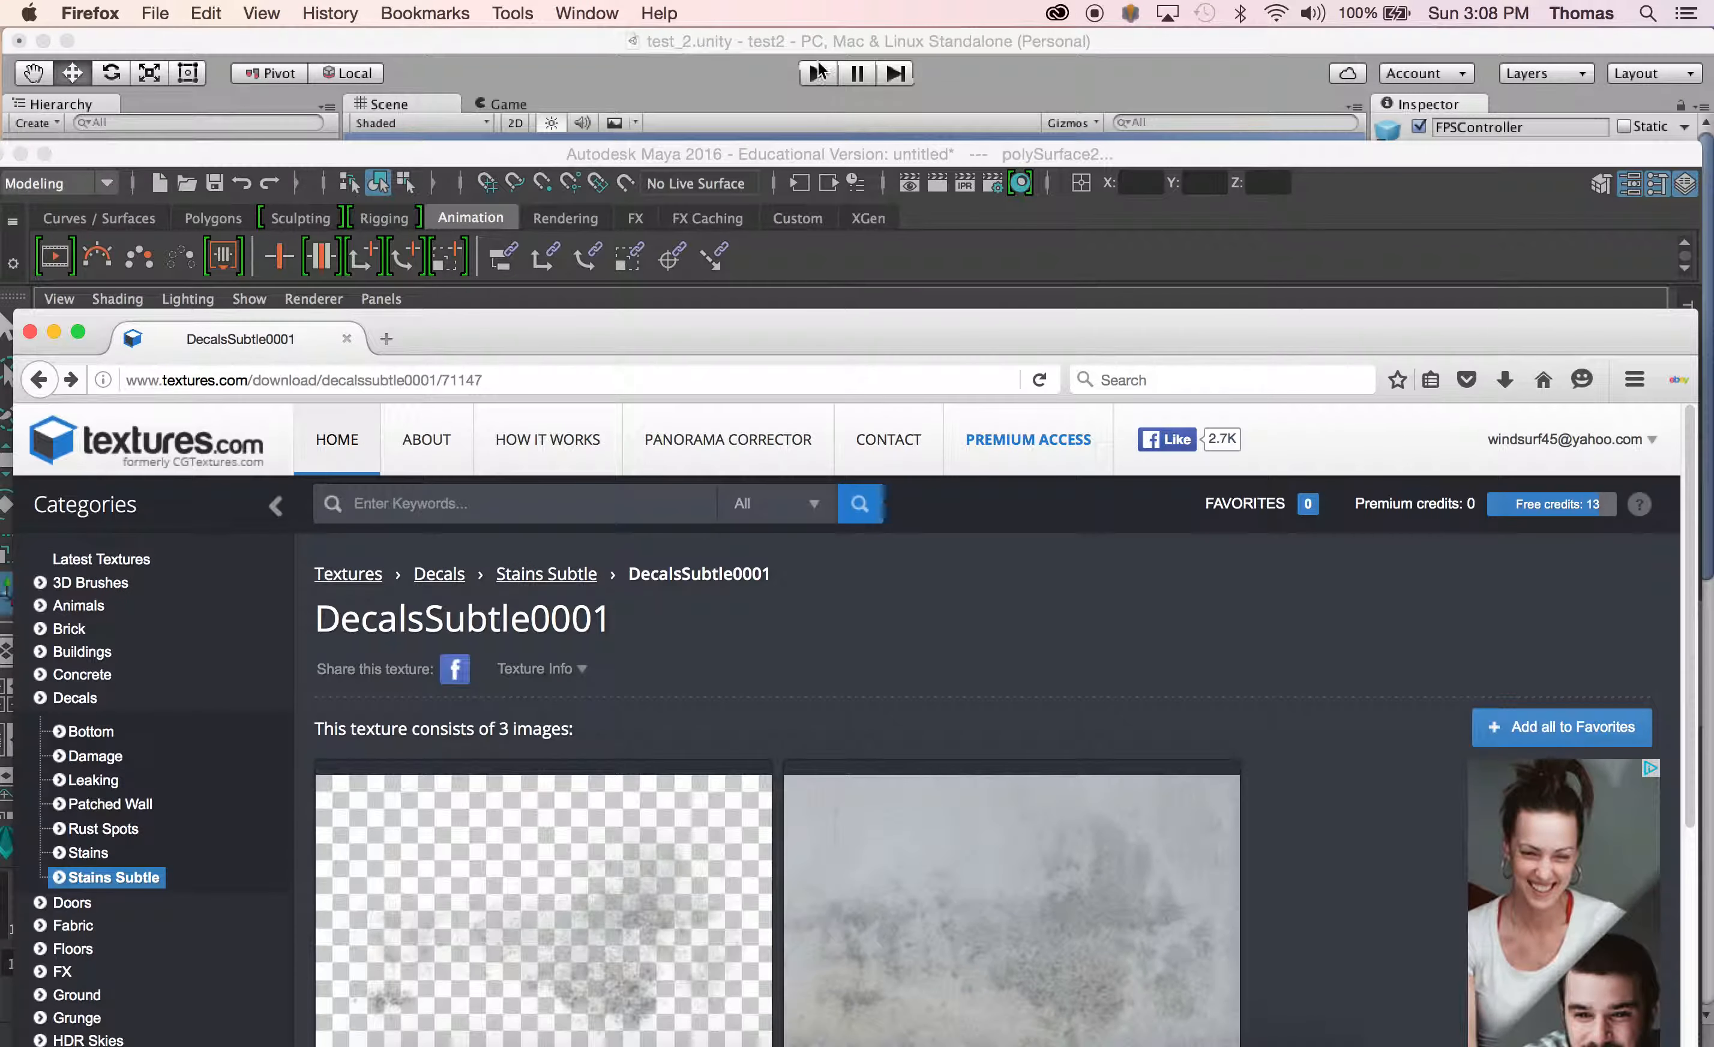
pyautogui.moveTo(817, 32); pyautogui.dragTo(804, 301)
pyautogui.moveTo(839, 168); pyautogui.dragTo(860, 344)
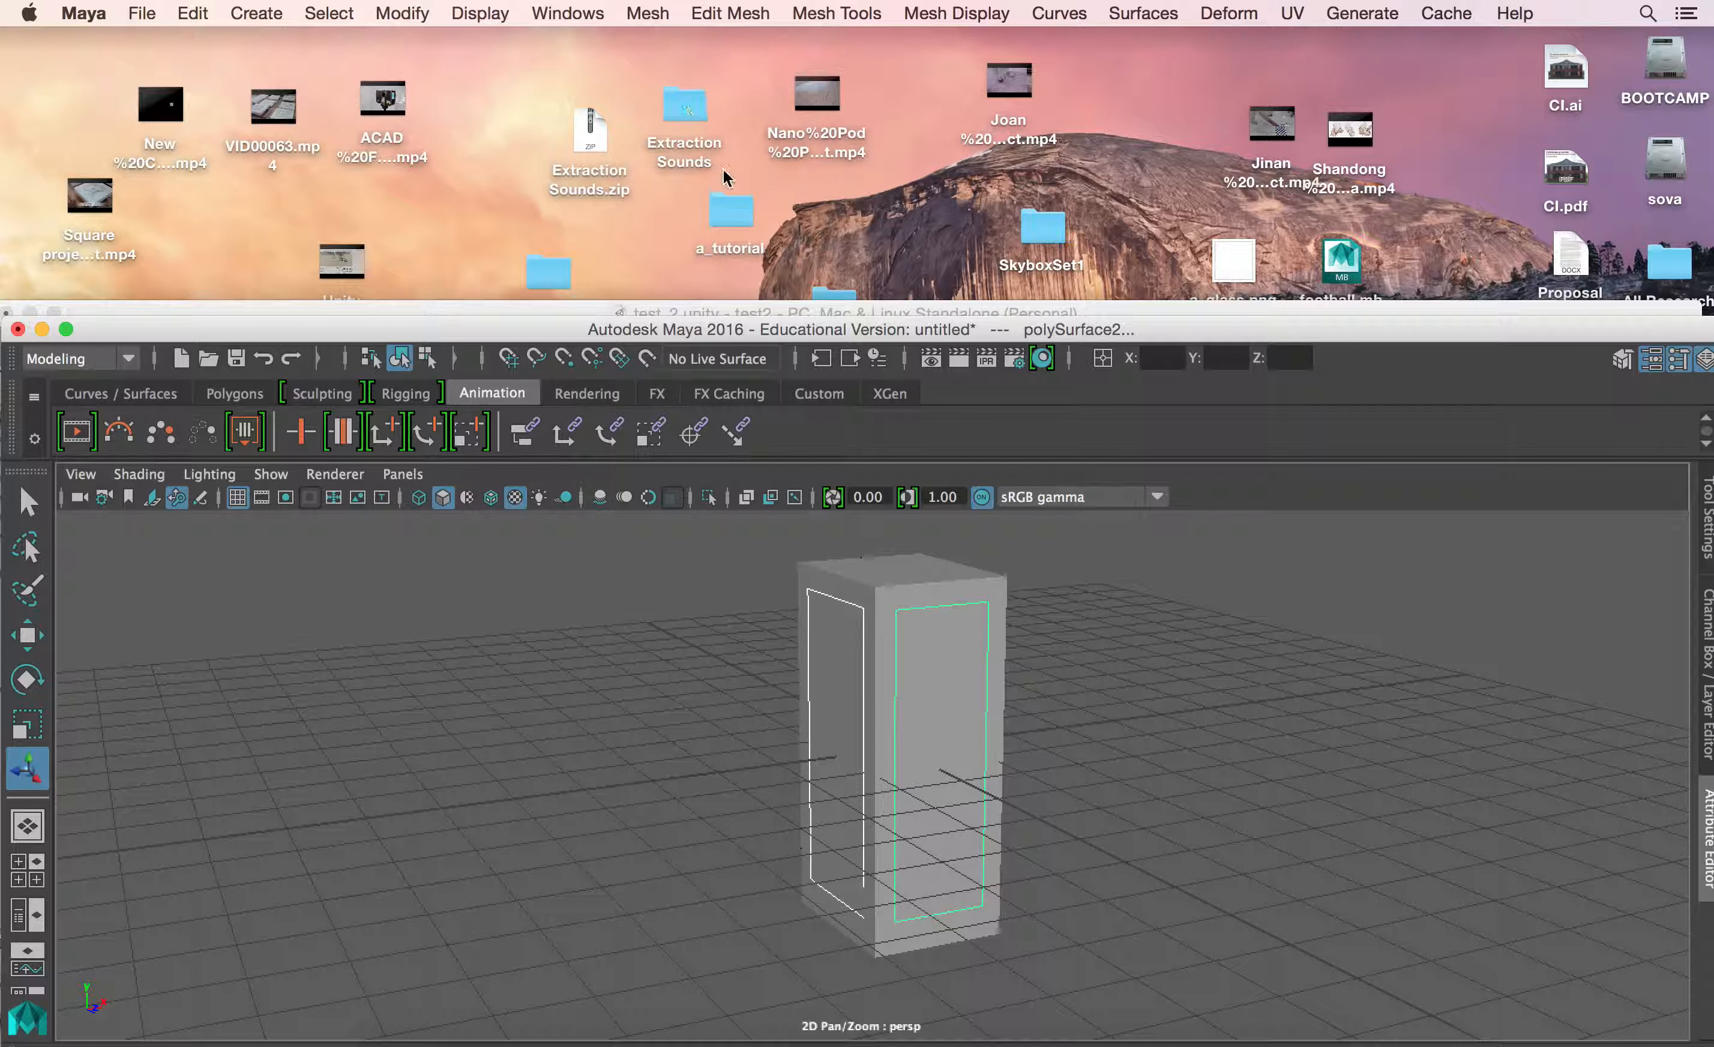
pyautogui.moveTo(837, 297); pyautogui.dragTo(906, 209)
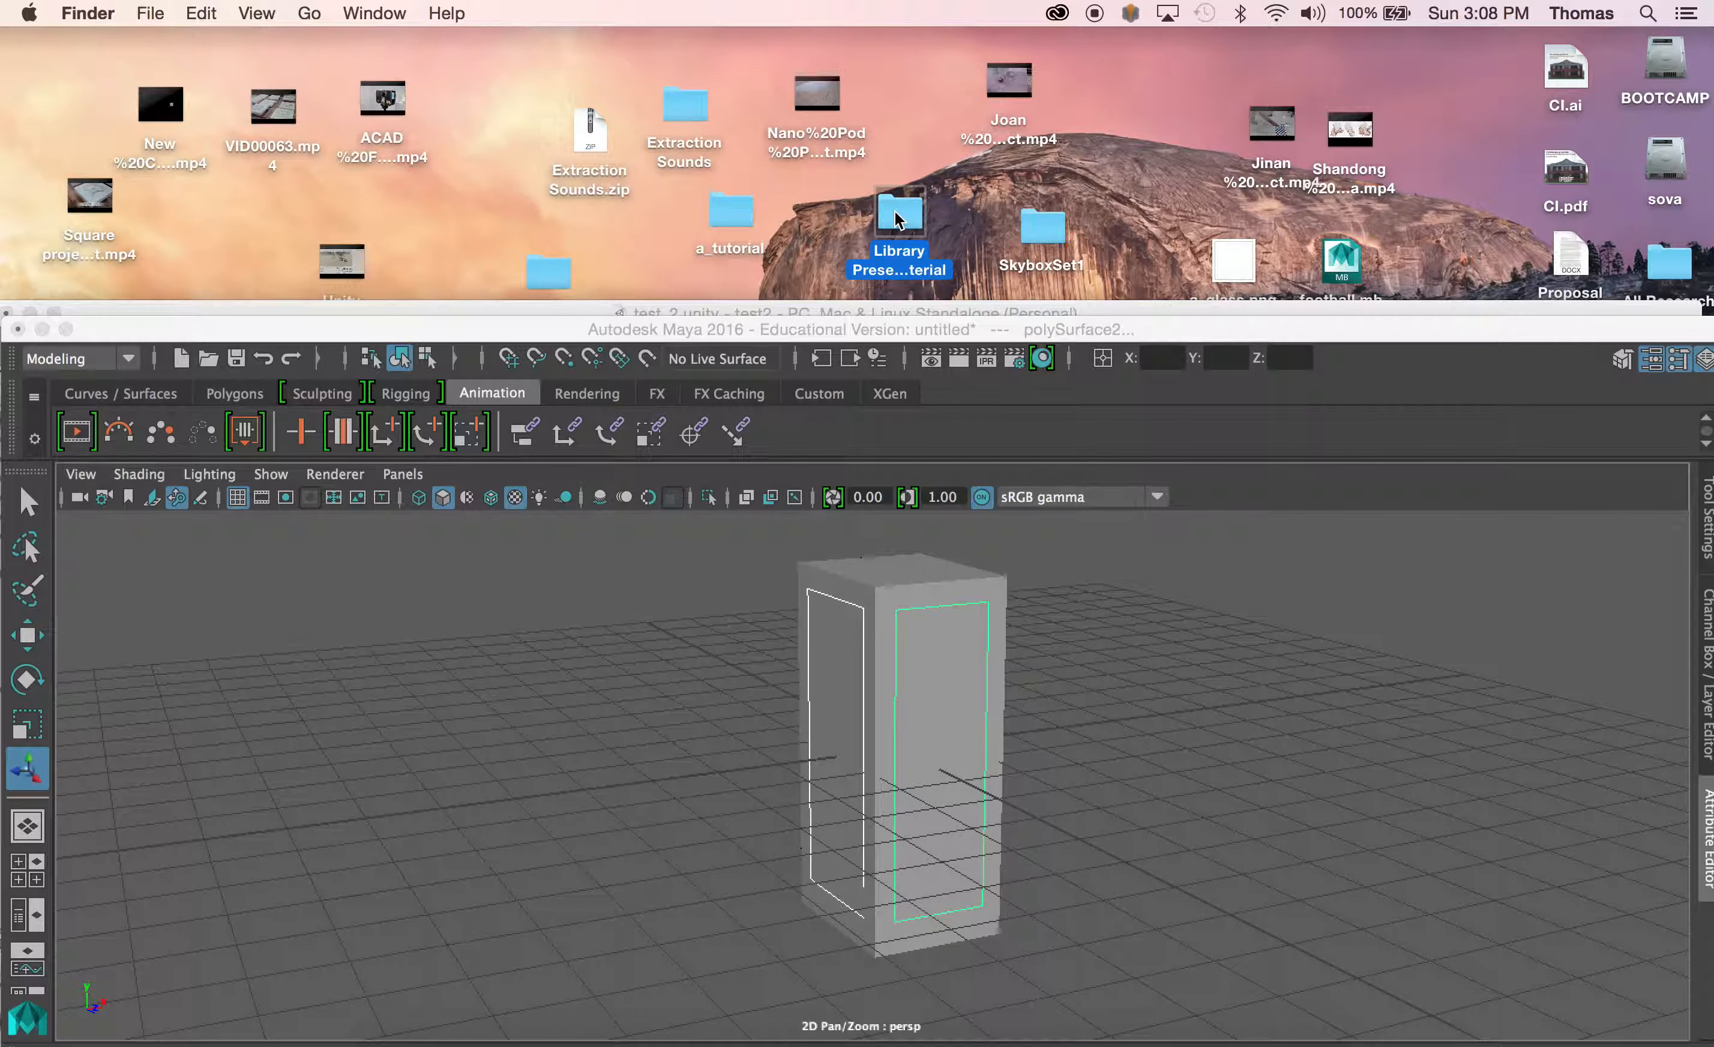
# Step: Open the a_tutorial folder on the desktop and view the DecalsSubtle0001_1_S.png and RustLeak0038_1_S.jpg texture images
pyautogui.doubleClick(898, 214)
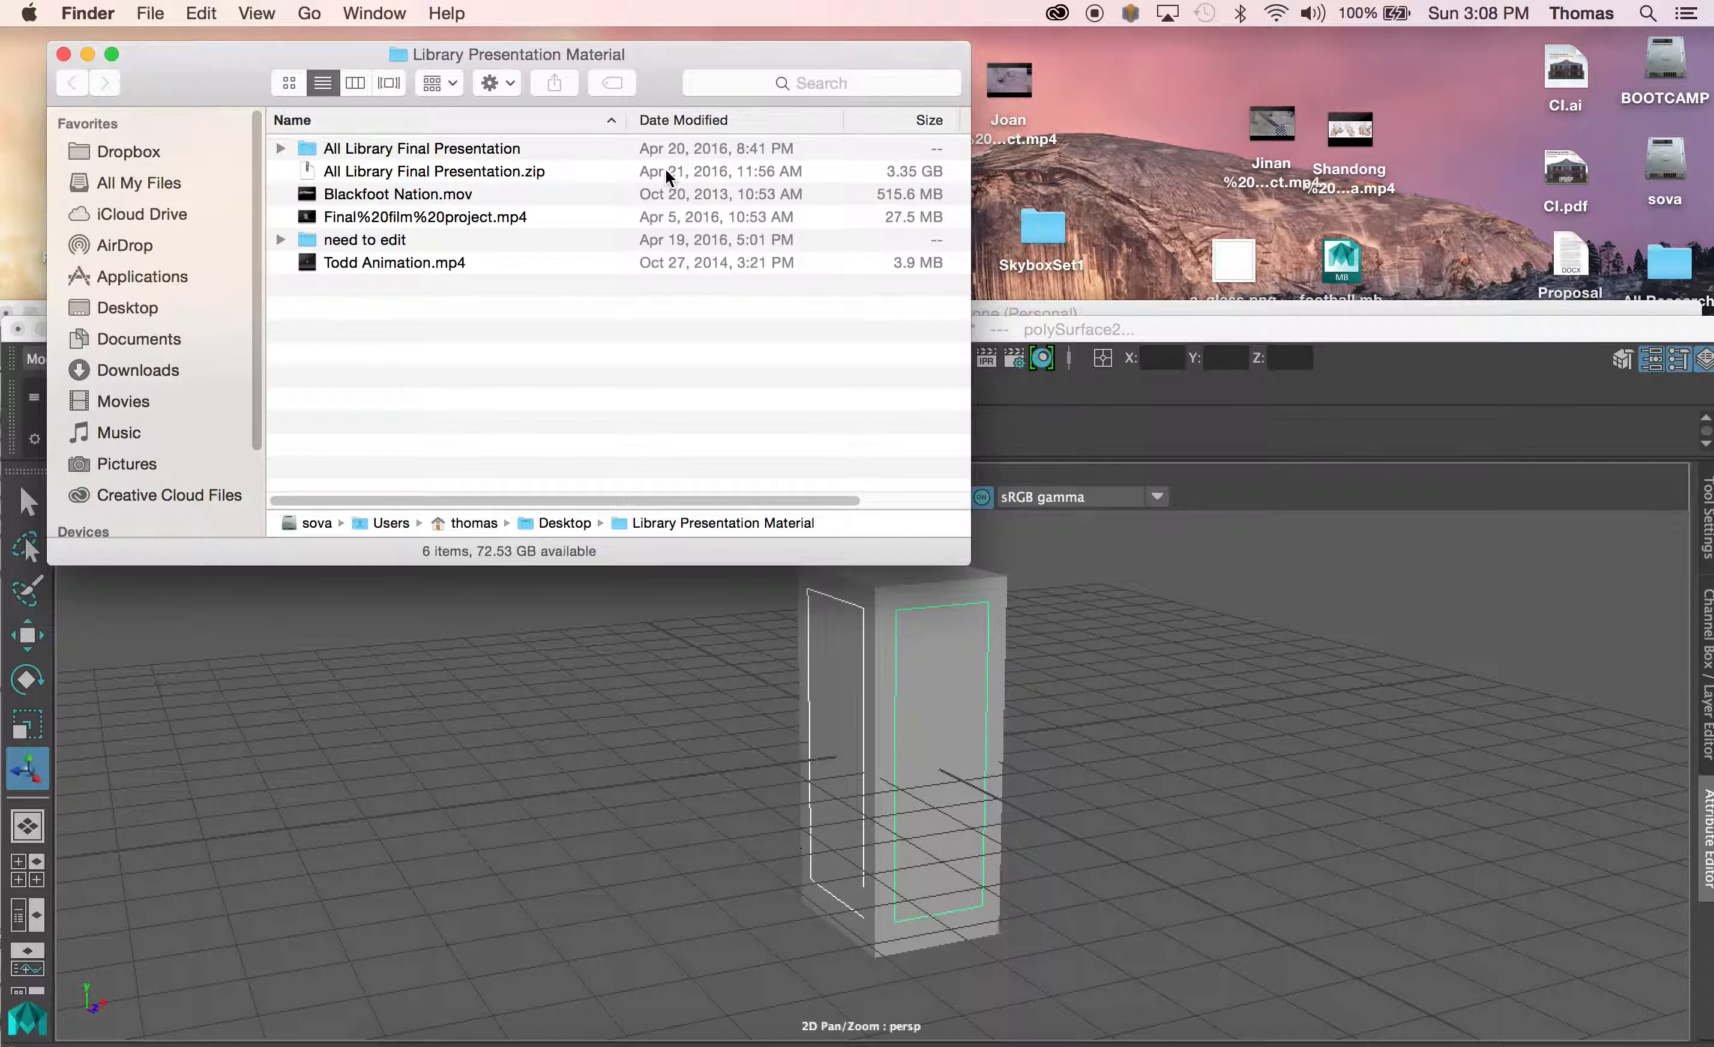
pyautogui.press('super+w')
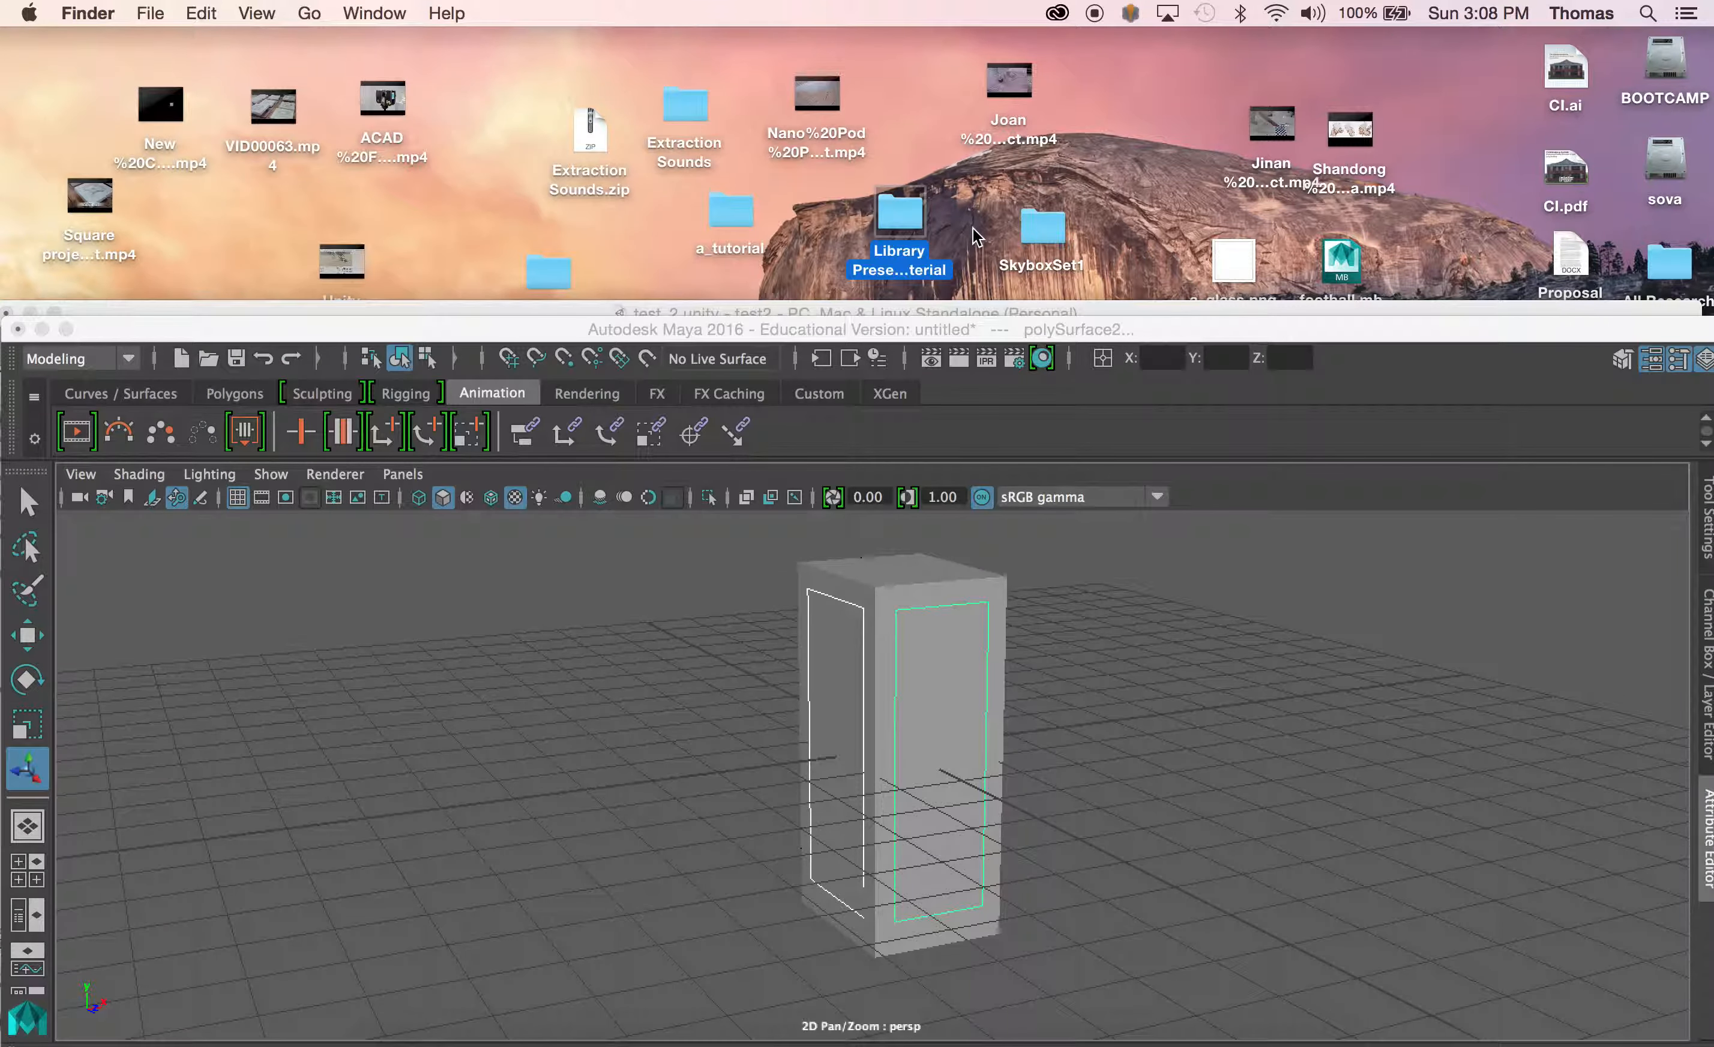
pyautogui.doubleClick(730, 213)
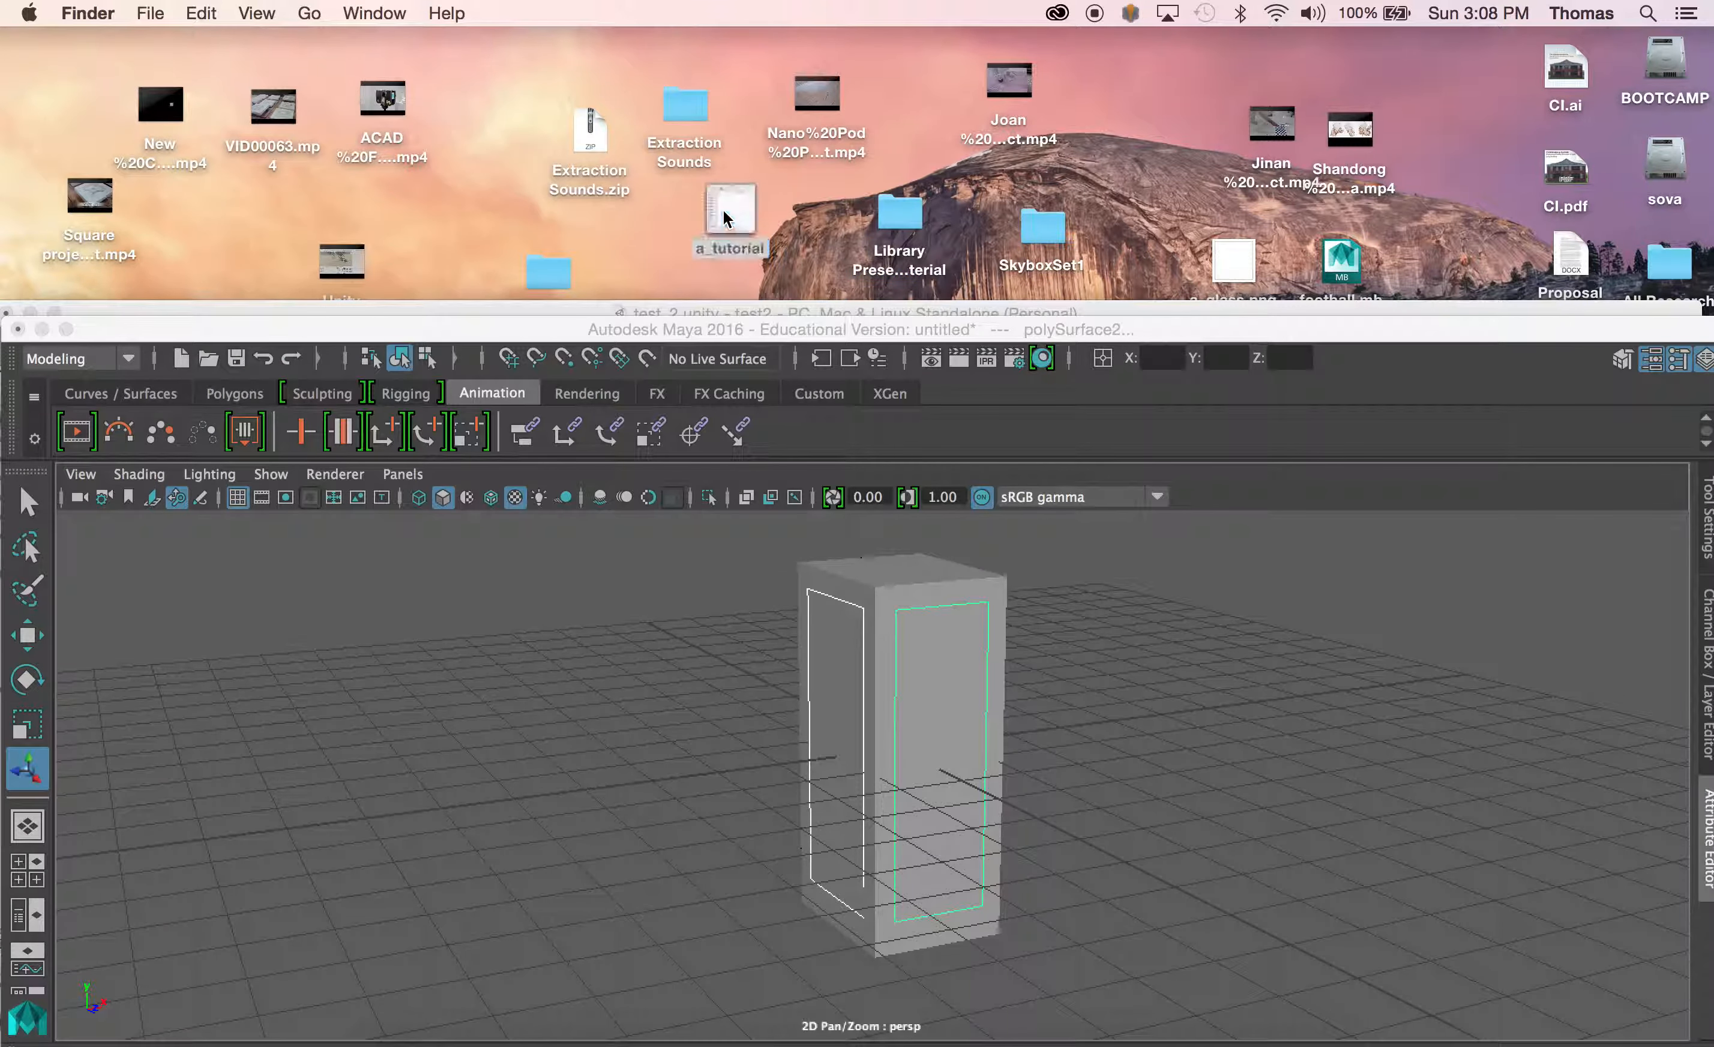
pyautogui.doubleClick(699, 259)
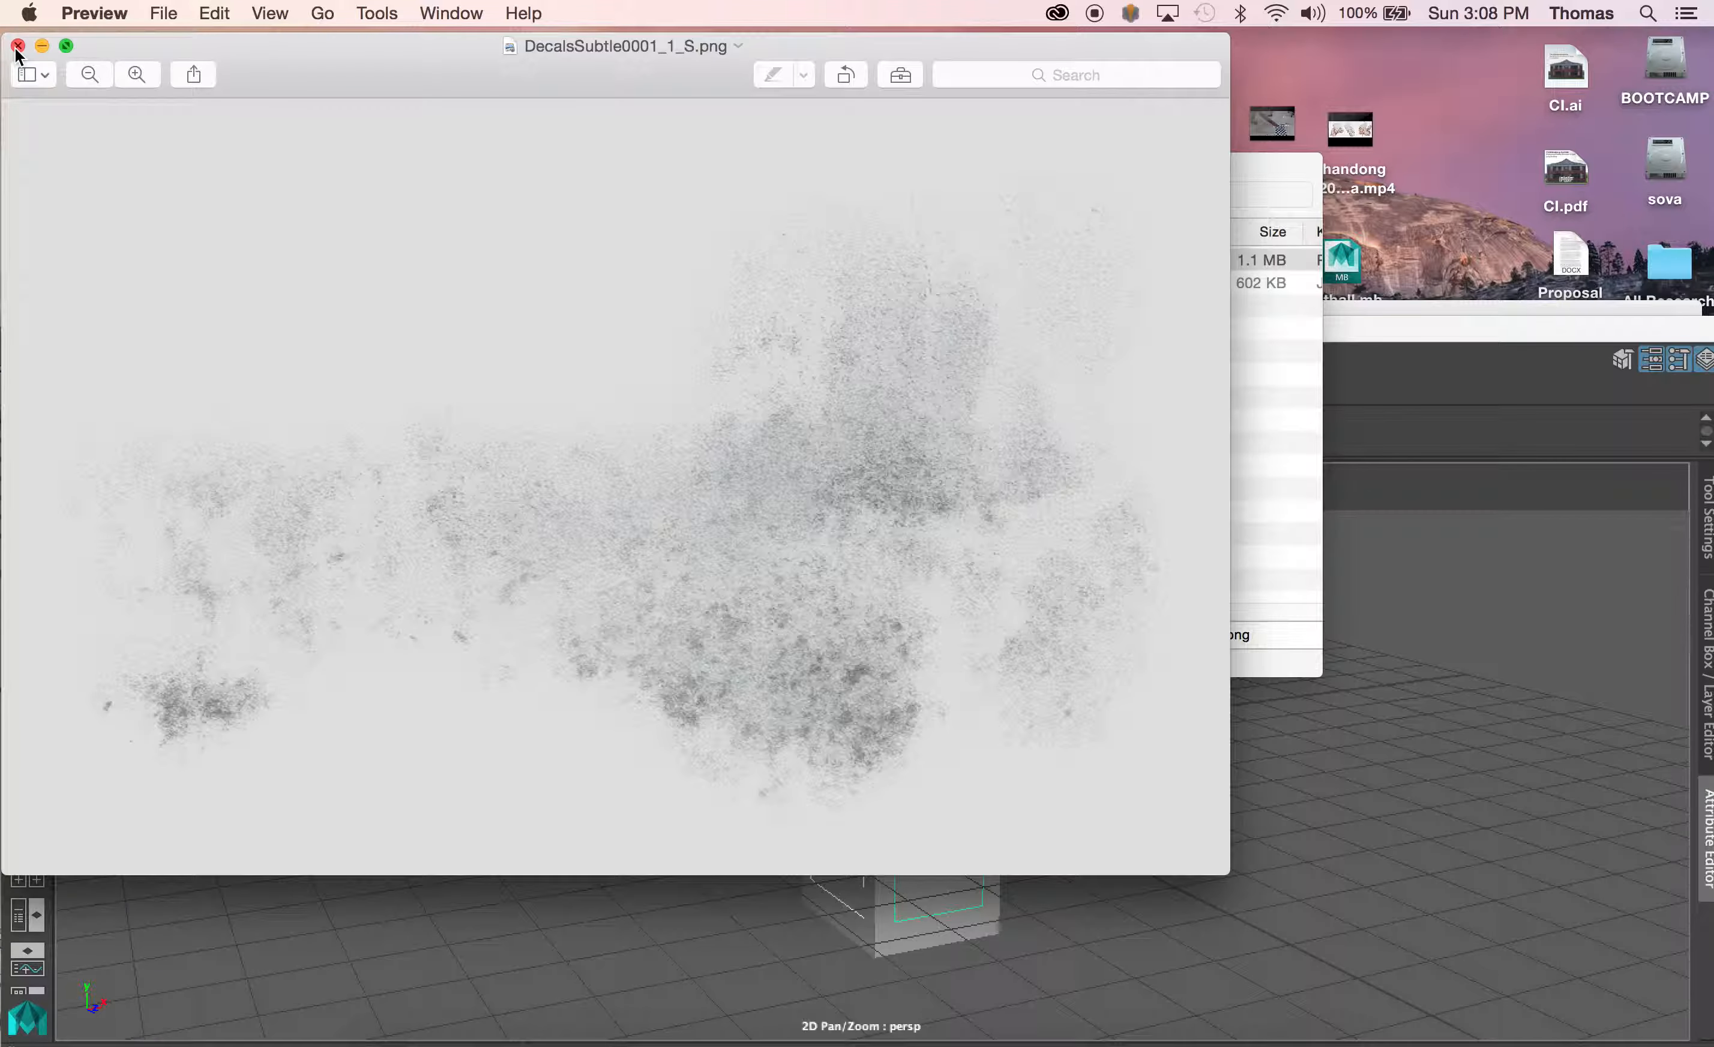
pyautogui.click(39, 45)
pyautogui.click(736, 281)
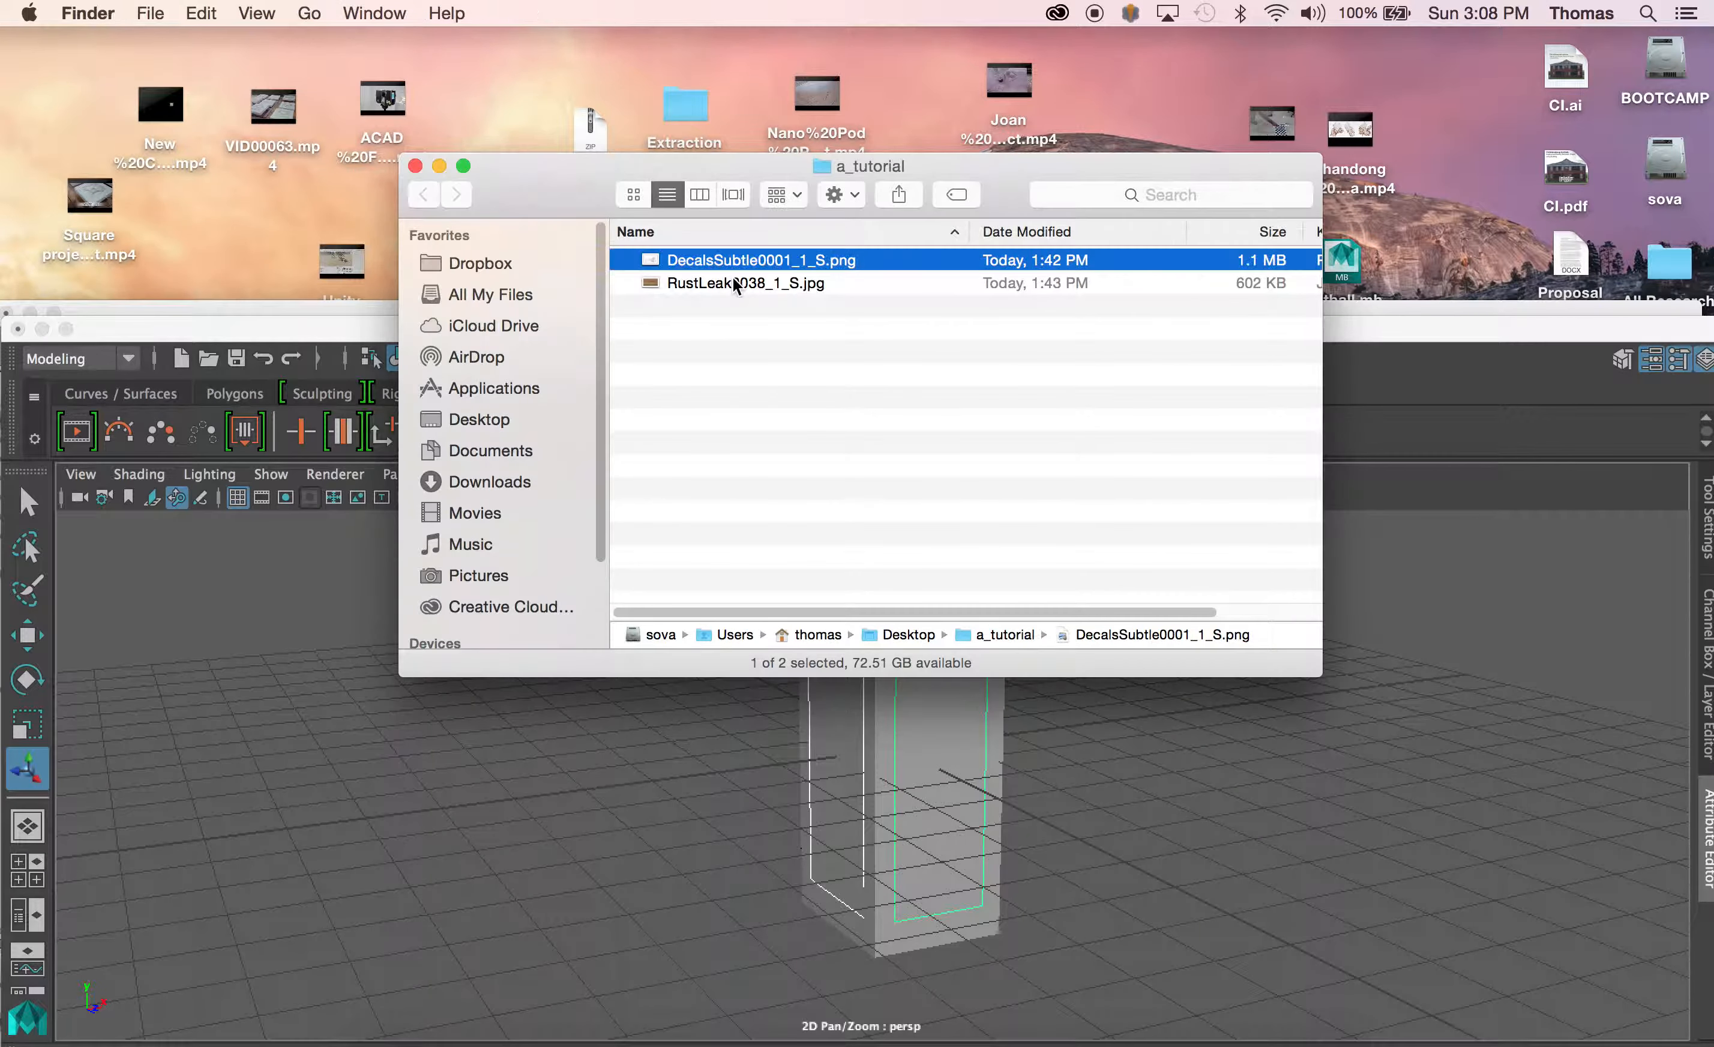
pyautogui.doubleClick(736, 282)
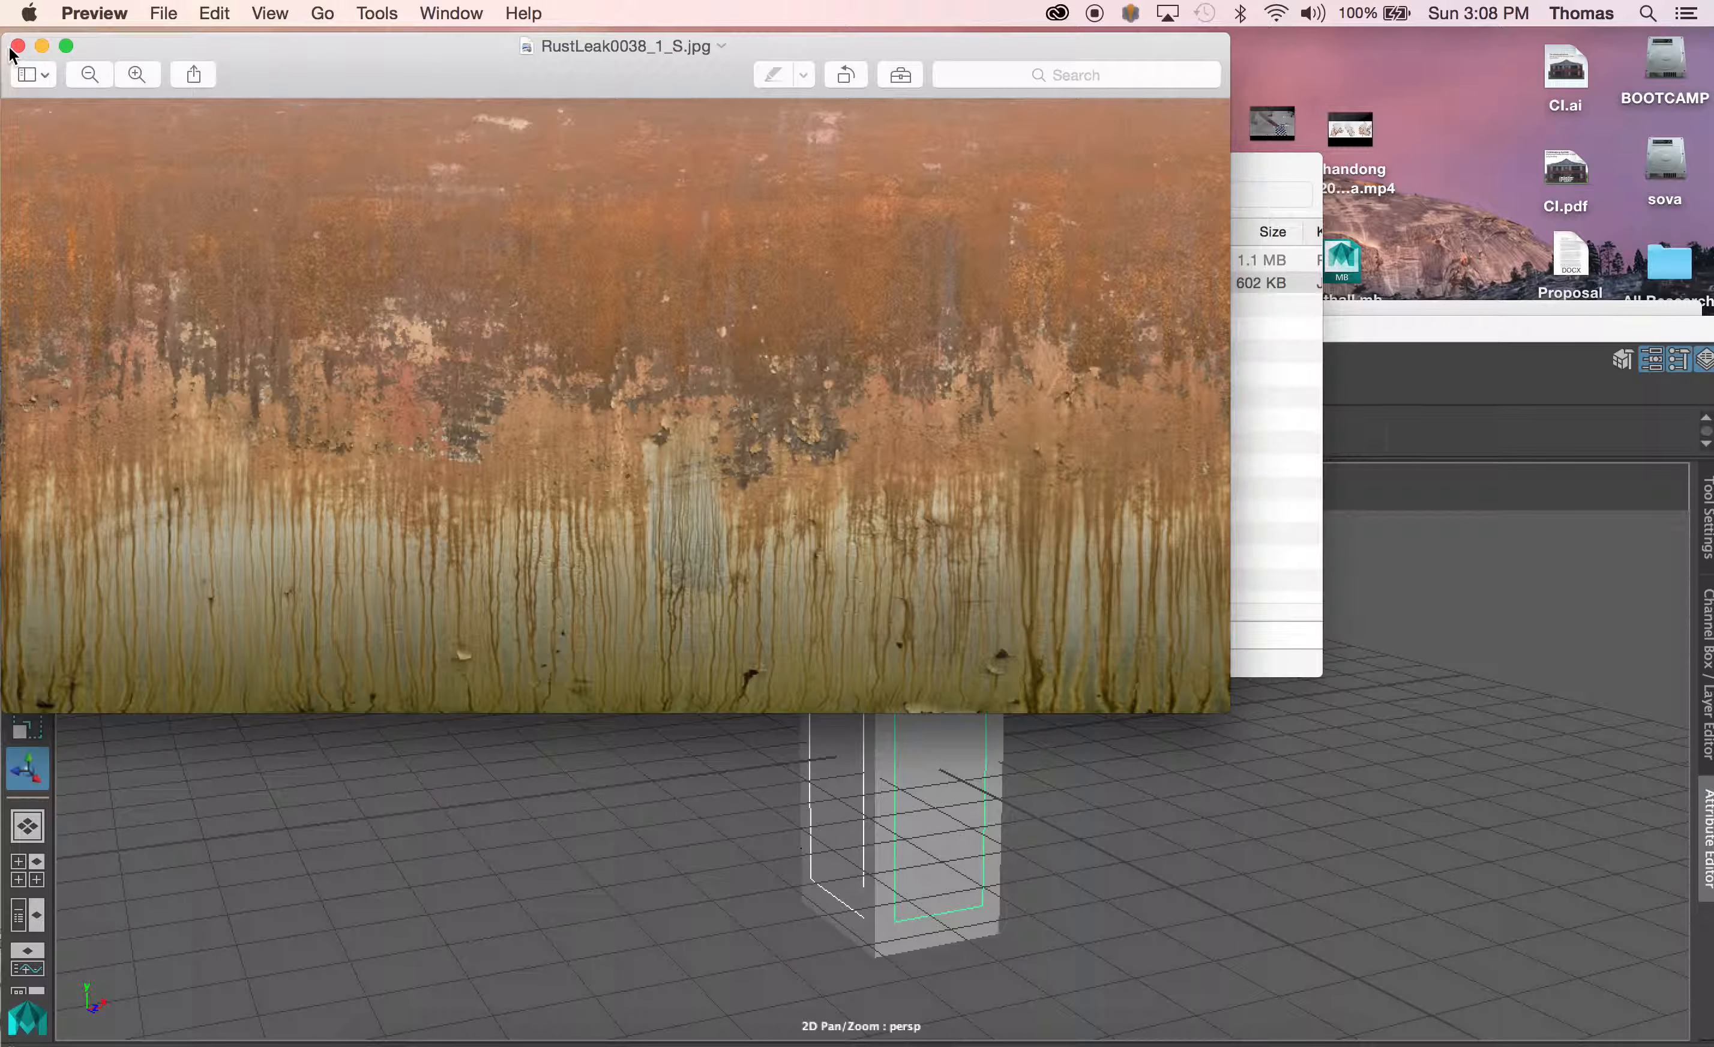
pyautogui.click(17, 46)
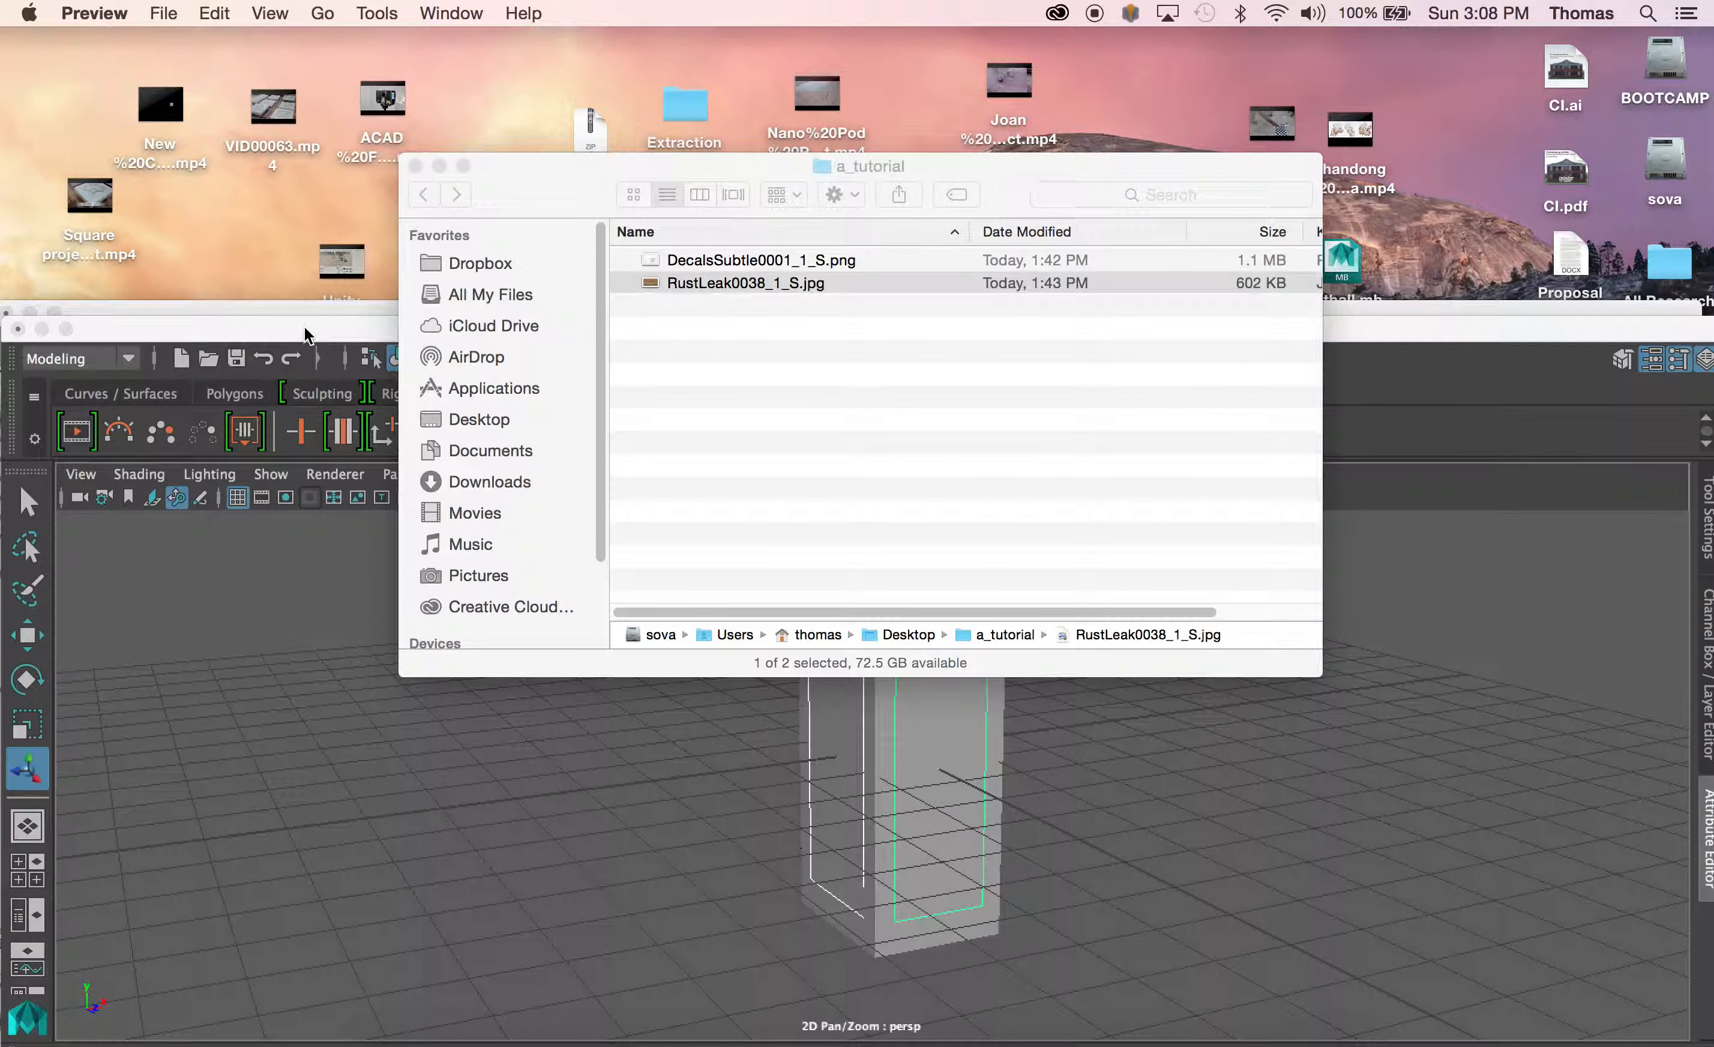
# Step: Bring the Maya window back up over the desktop and check the box by selecting the frame and a pane individually
pyautogui.moveTo(304, 334); pyautogui.dragTo(306, 11)
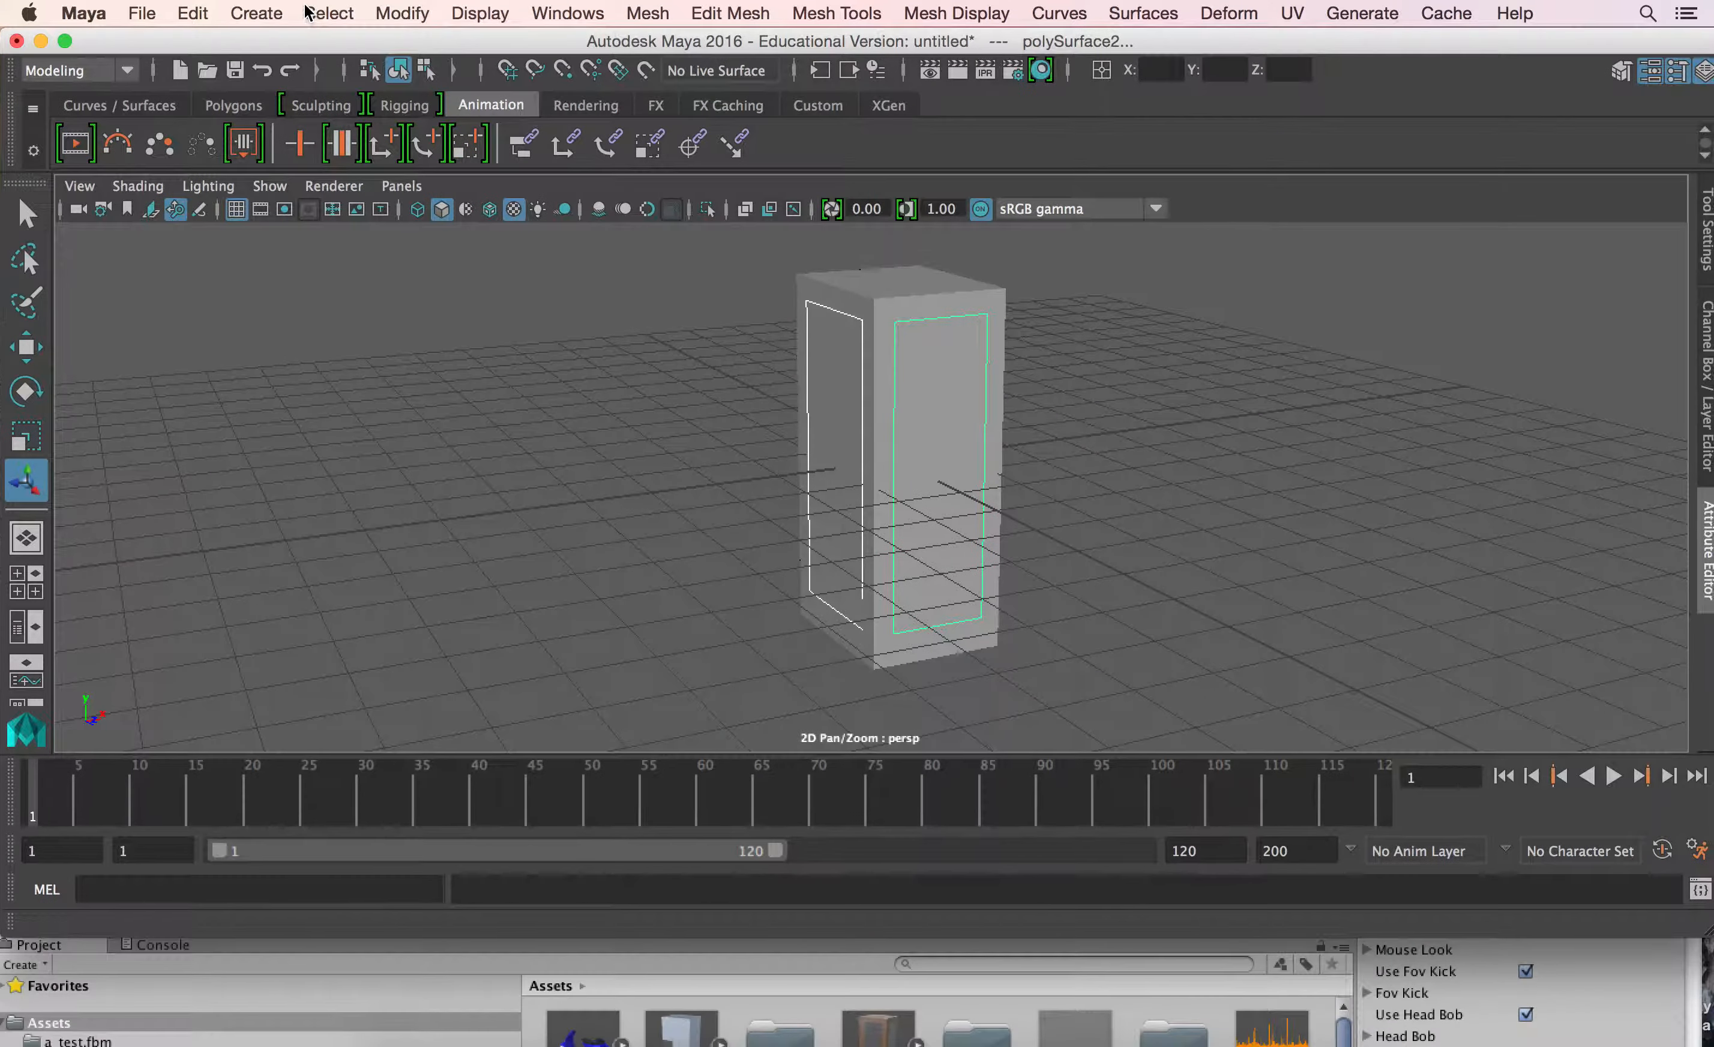
pyautogui.click(1021, 413)
pyautogui.click(964, 295)
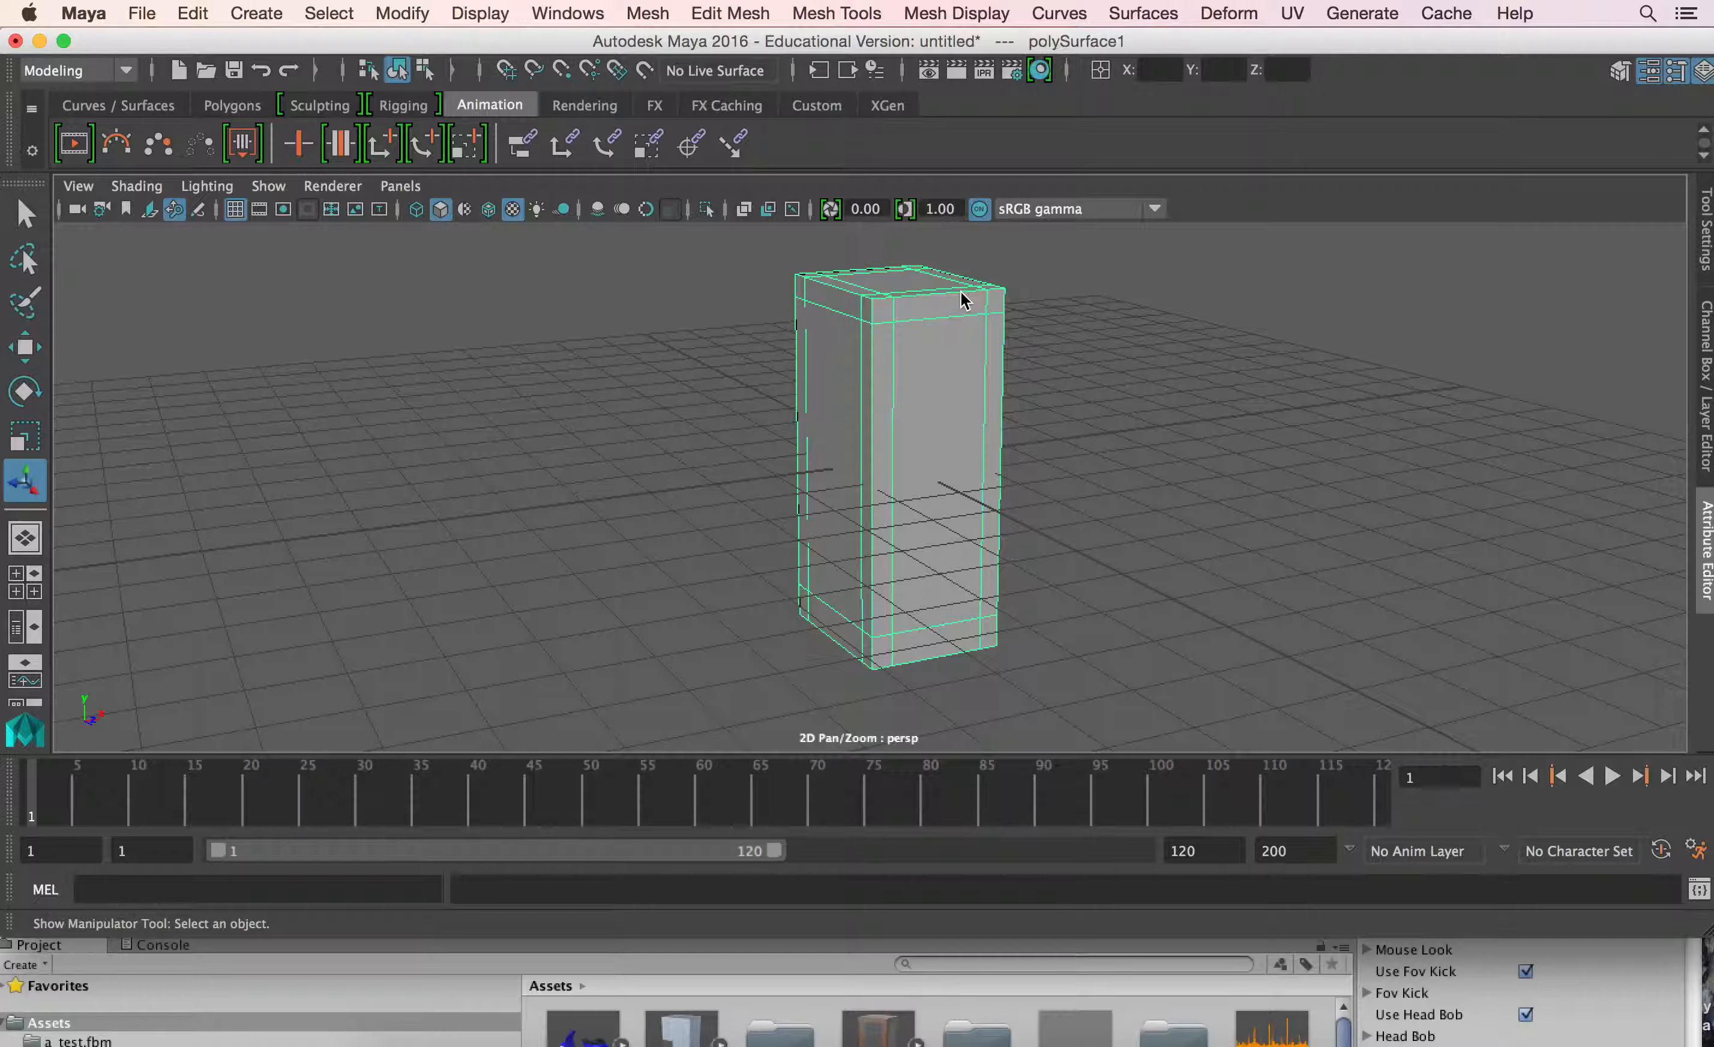
pyautogui.click(973, 394)
pyautogui.moveTo(849, 450)
pyautogui.keyDown('alt'); pyautogui.mouseDown()
pyautogui.moveTo(930, 459)
pyautogui.moveTo(827, 448)
pyautogui.mouseUp(); pyautogui.keyUp('alt')
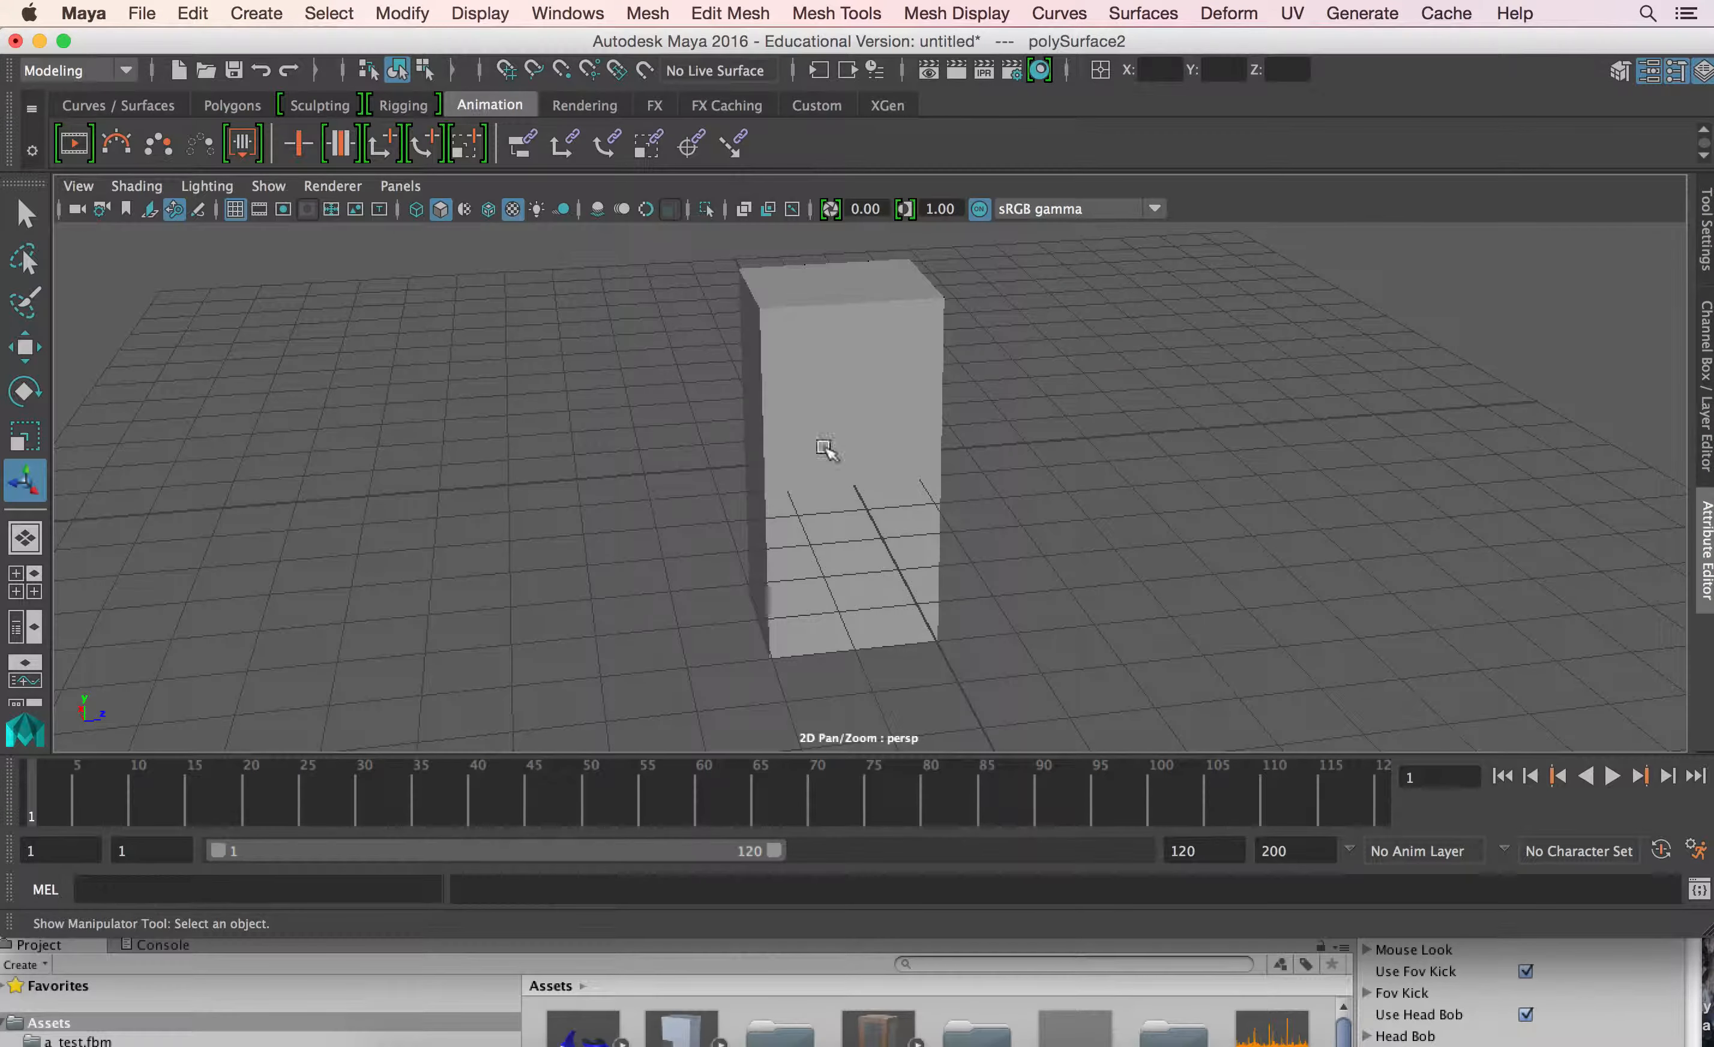
# Step: Select all the glass panes without the frame and assign them a new Blinn material using the Rendering menu set
pyautogui.click(888, 443)
pyautogui.click(1040, 426)
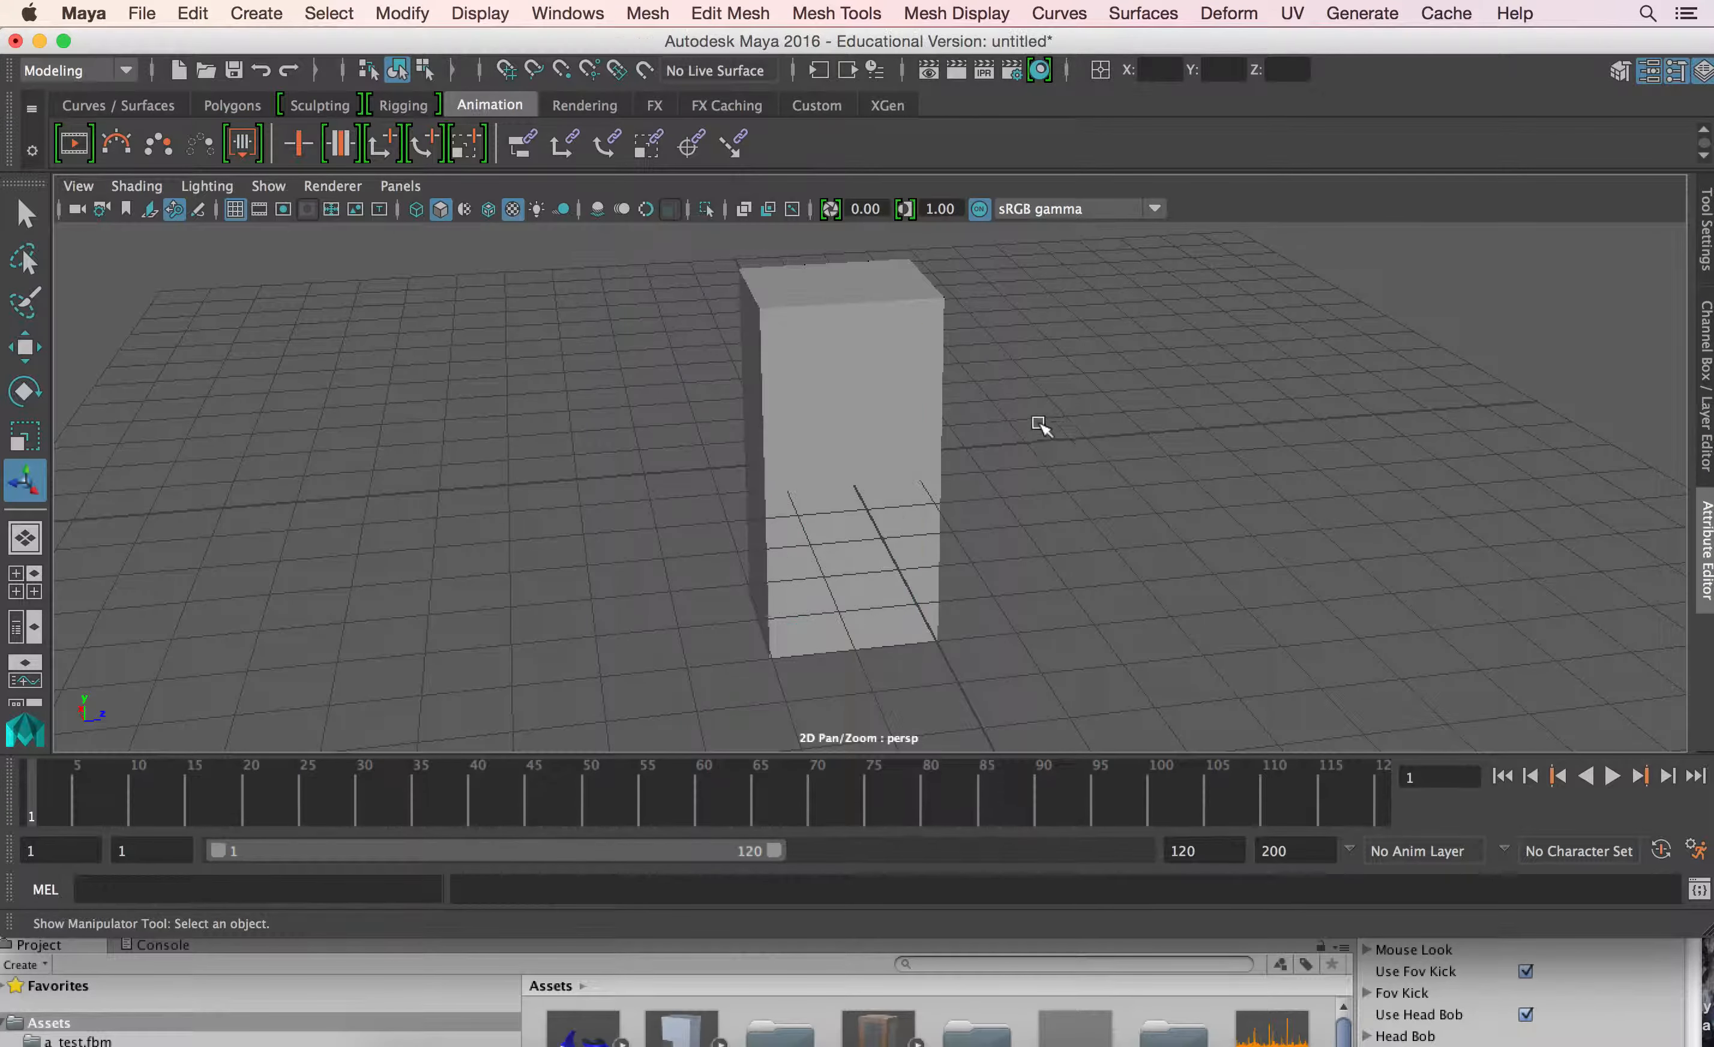
pyautogui.keyDown('alt'); pyautogui.moveTo(777, 479); pyautogui.dragTo(945, 471); pyautogui.keyUp('alt')
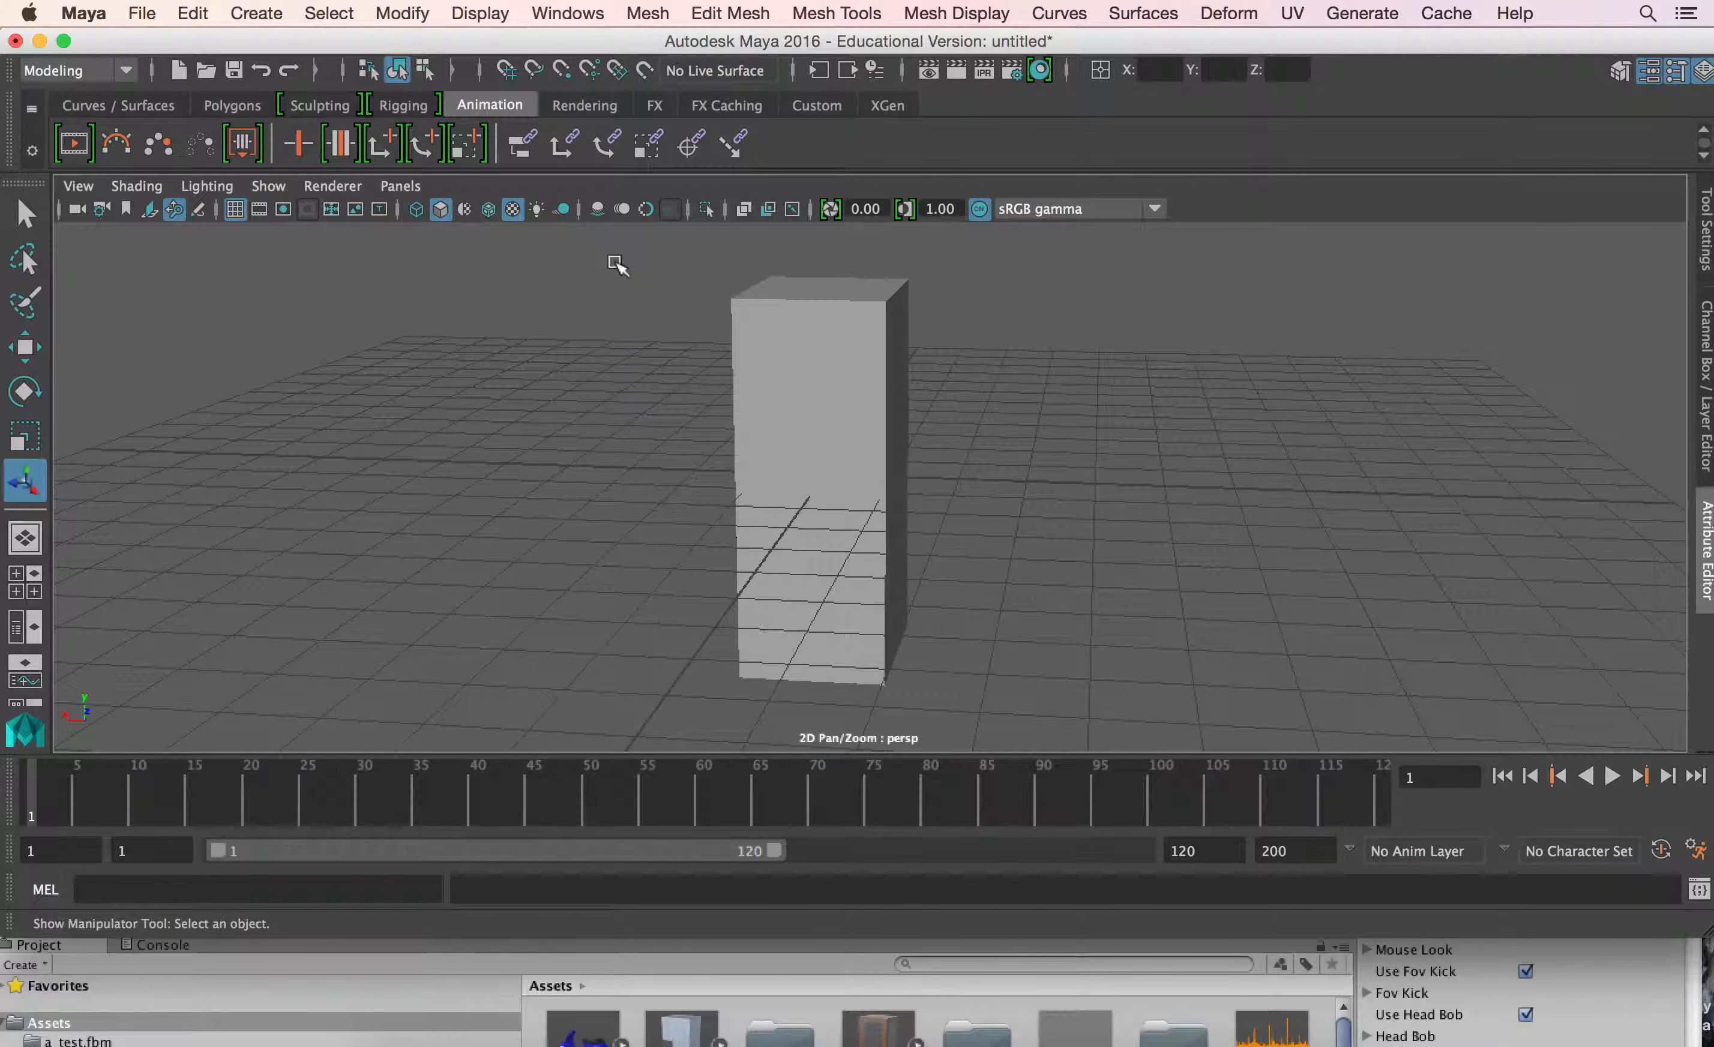
pyautogui.moveTo(610, 262); pyautogui.dragTo(1105, 584)
pyautogui.click(873, 318)
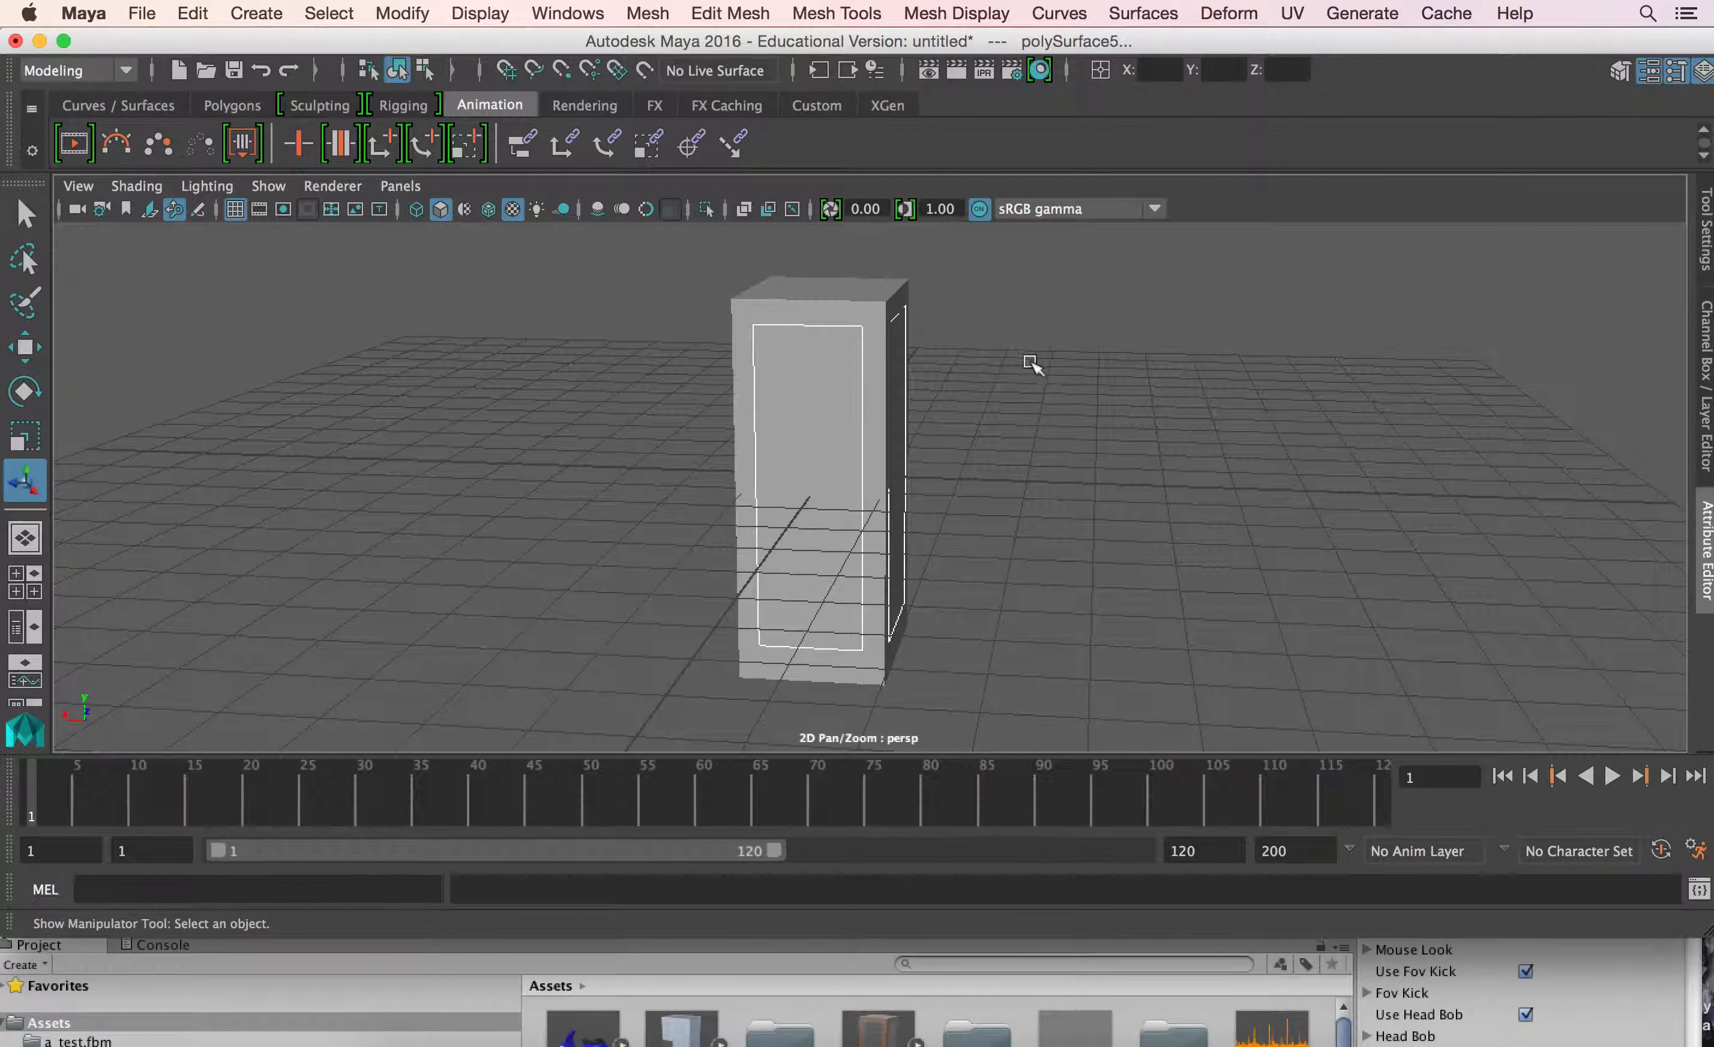
pyautogui.click(64, 70)
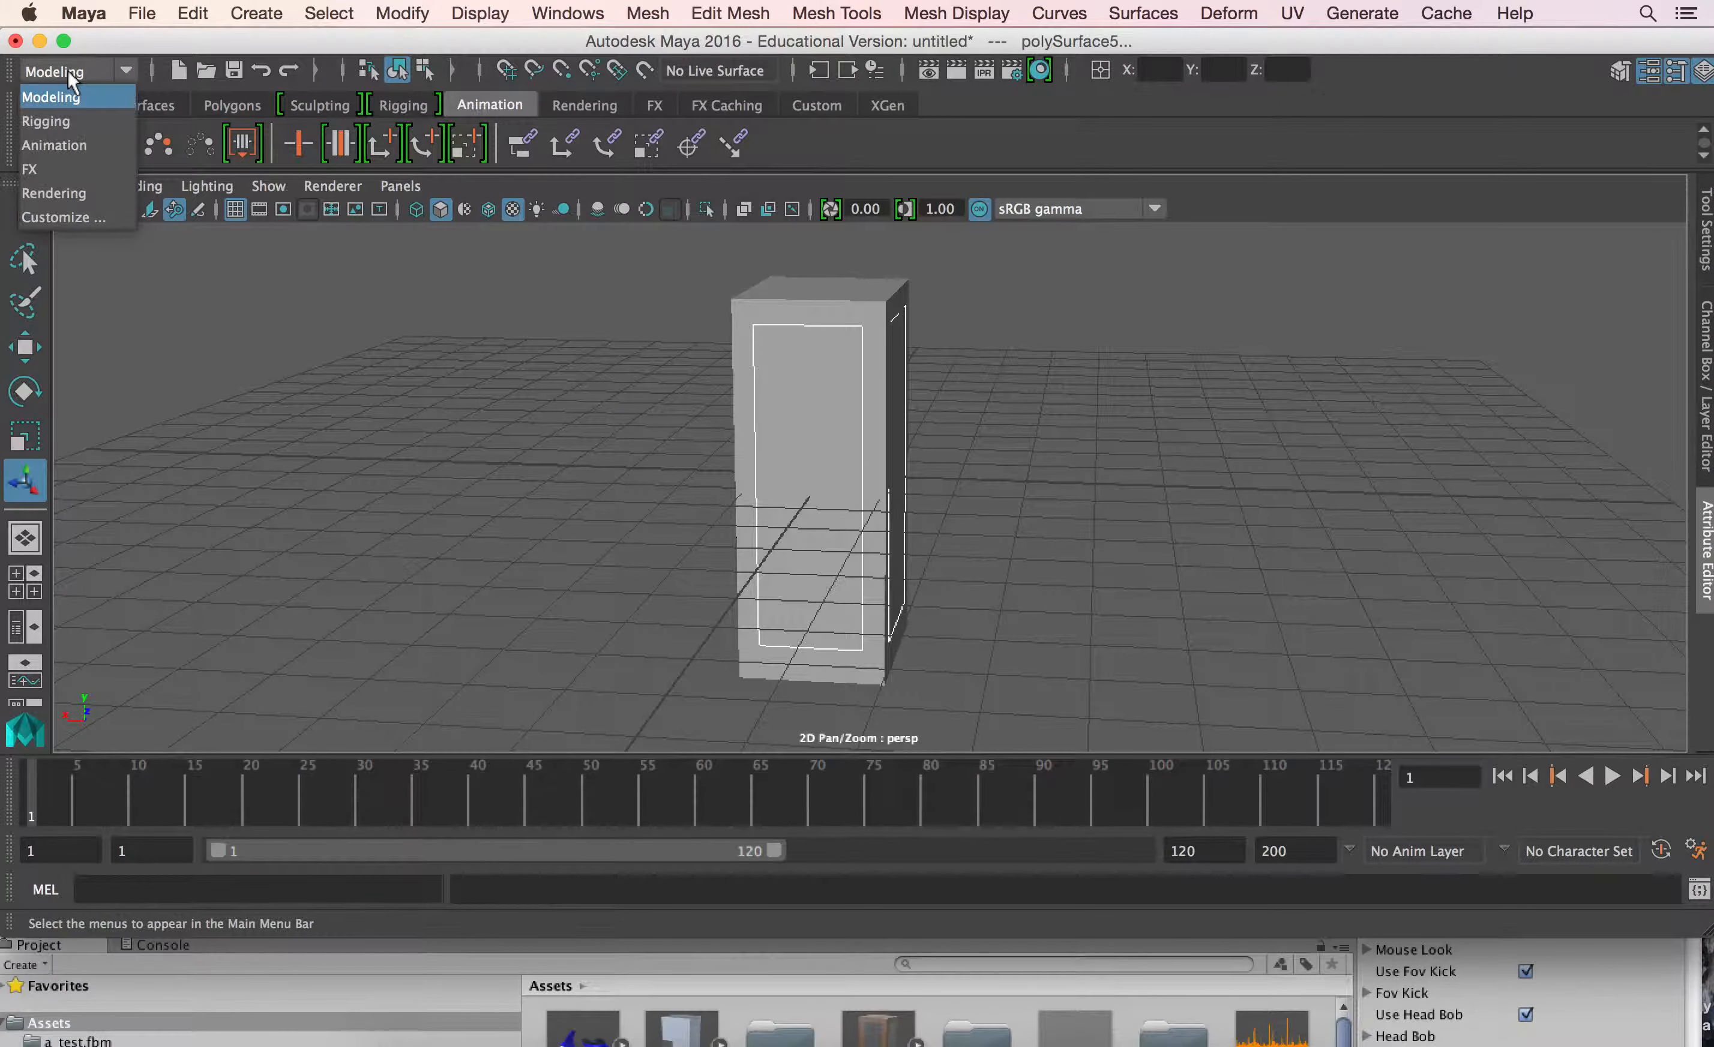
pyautogui.click(60, 168)
pyautogui.click(694, 12)
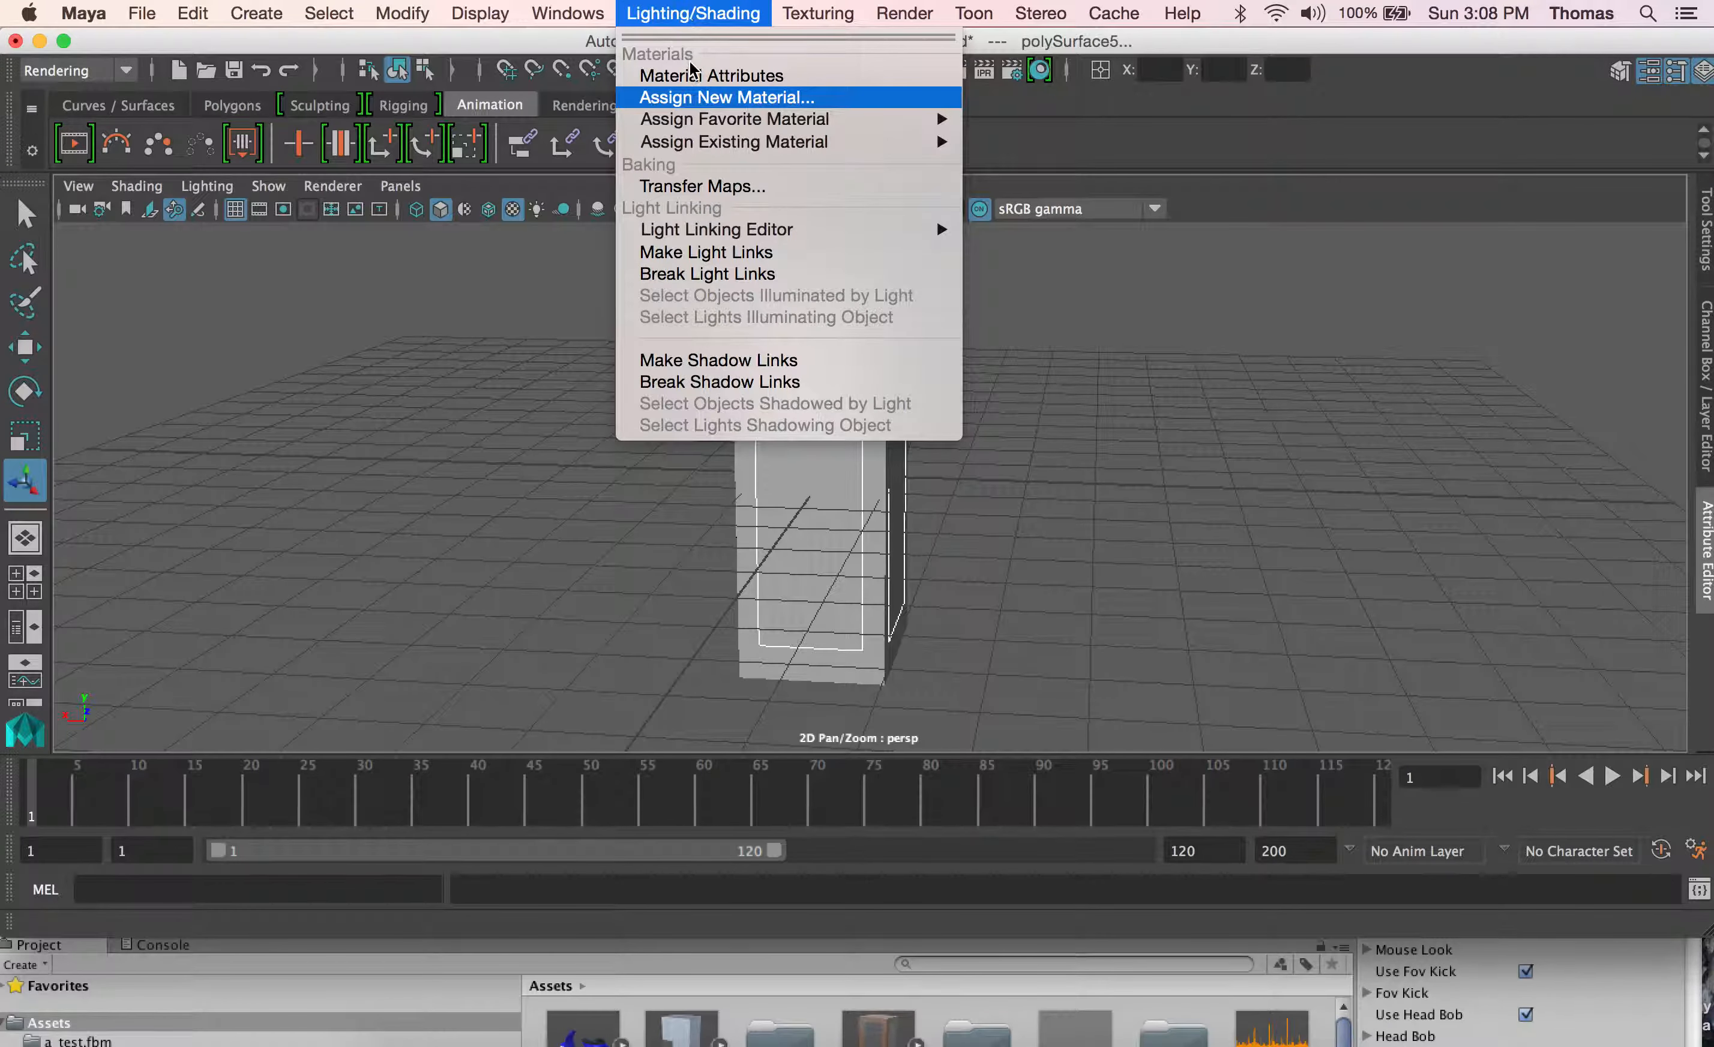
pyautogui.click(699, 98)
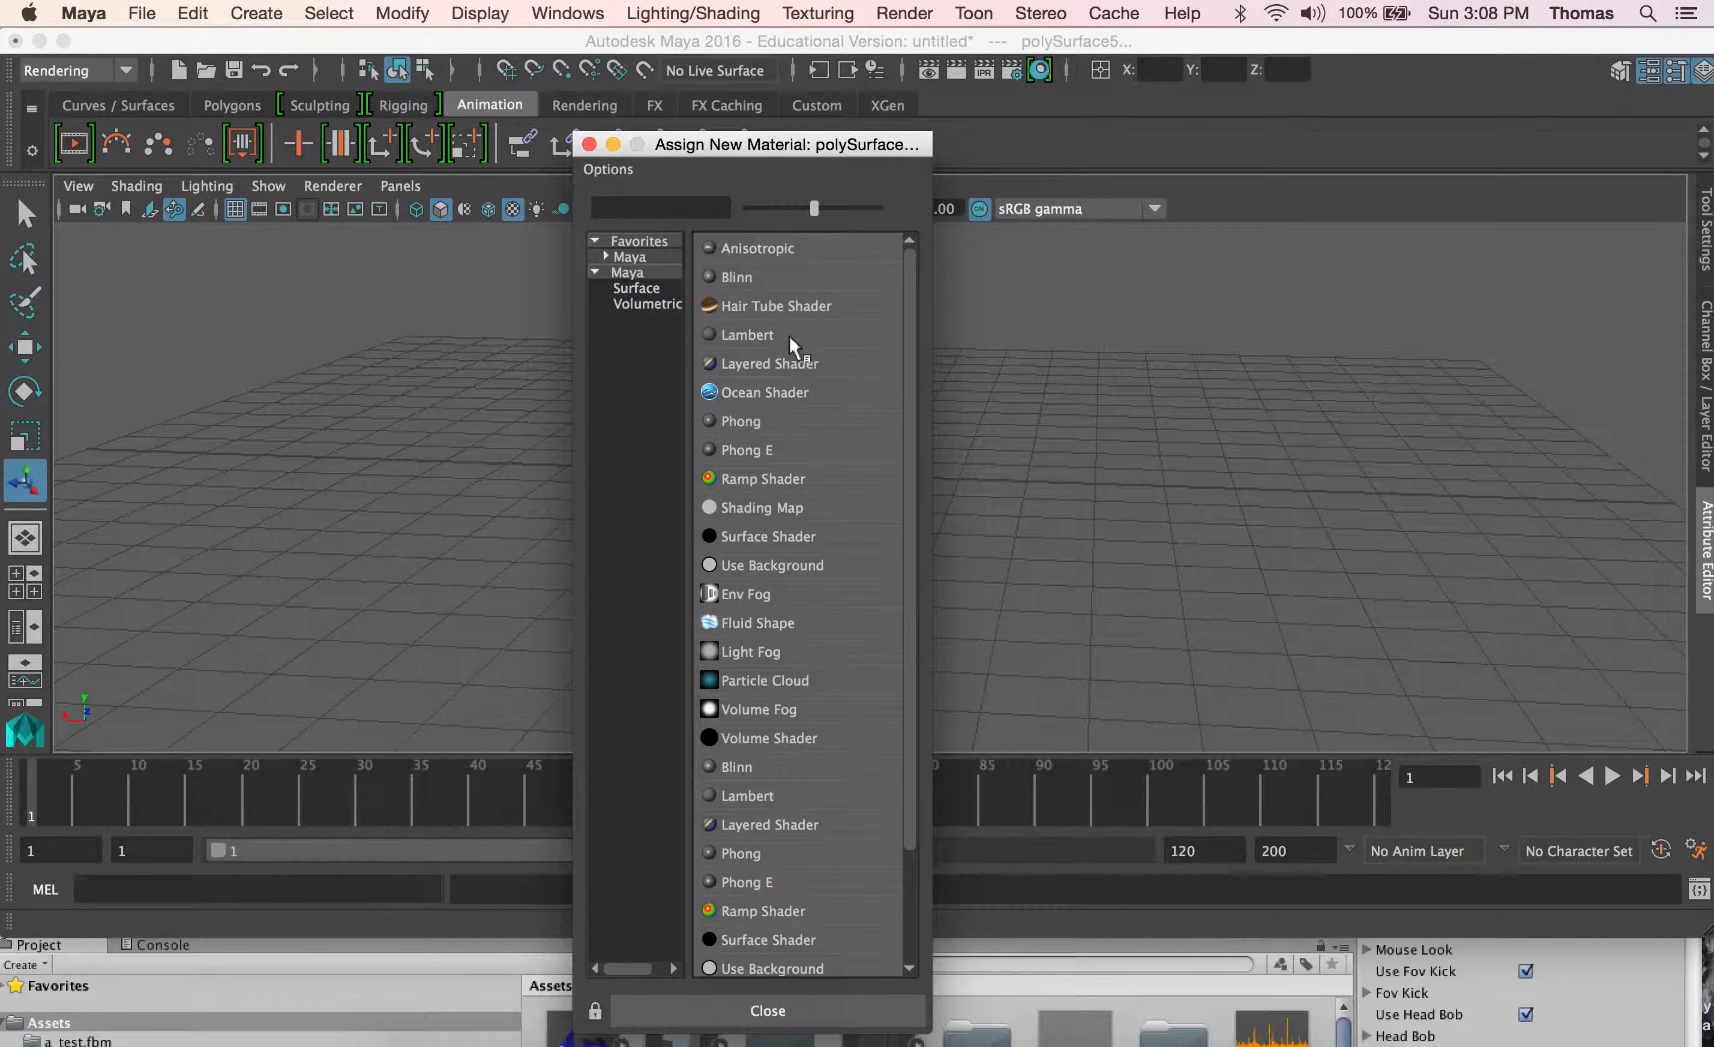
pyautogui.click(767, 277)
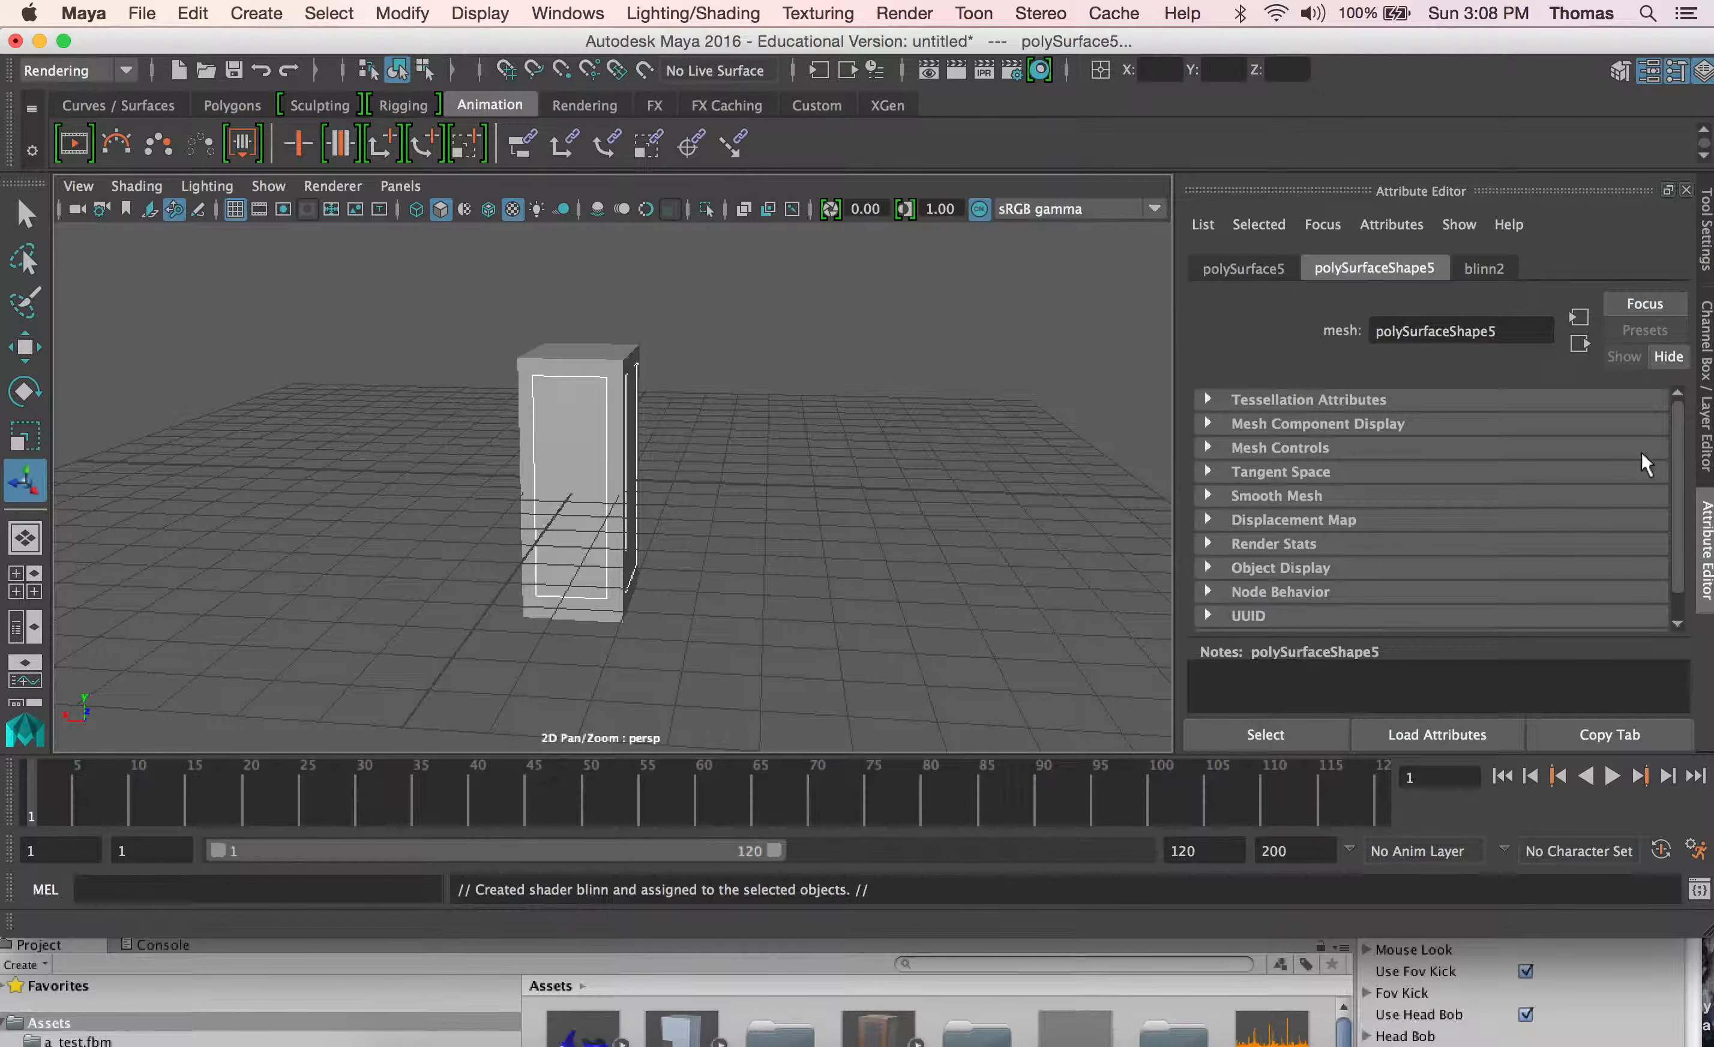
# Step: Map the image DecalsSubtle0001_1_S.png as a file texture to the panes' Blinn color and inspect the glass up close
pyautogui.click(1482, 270)
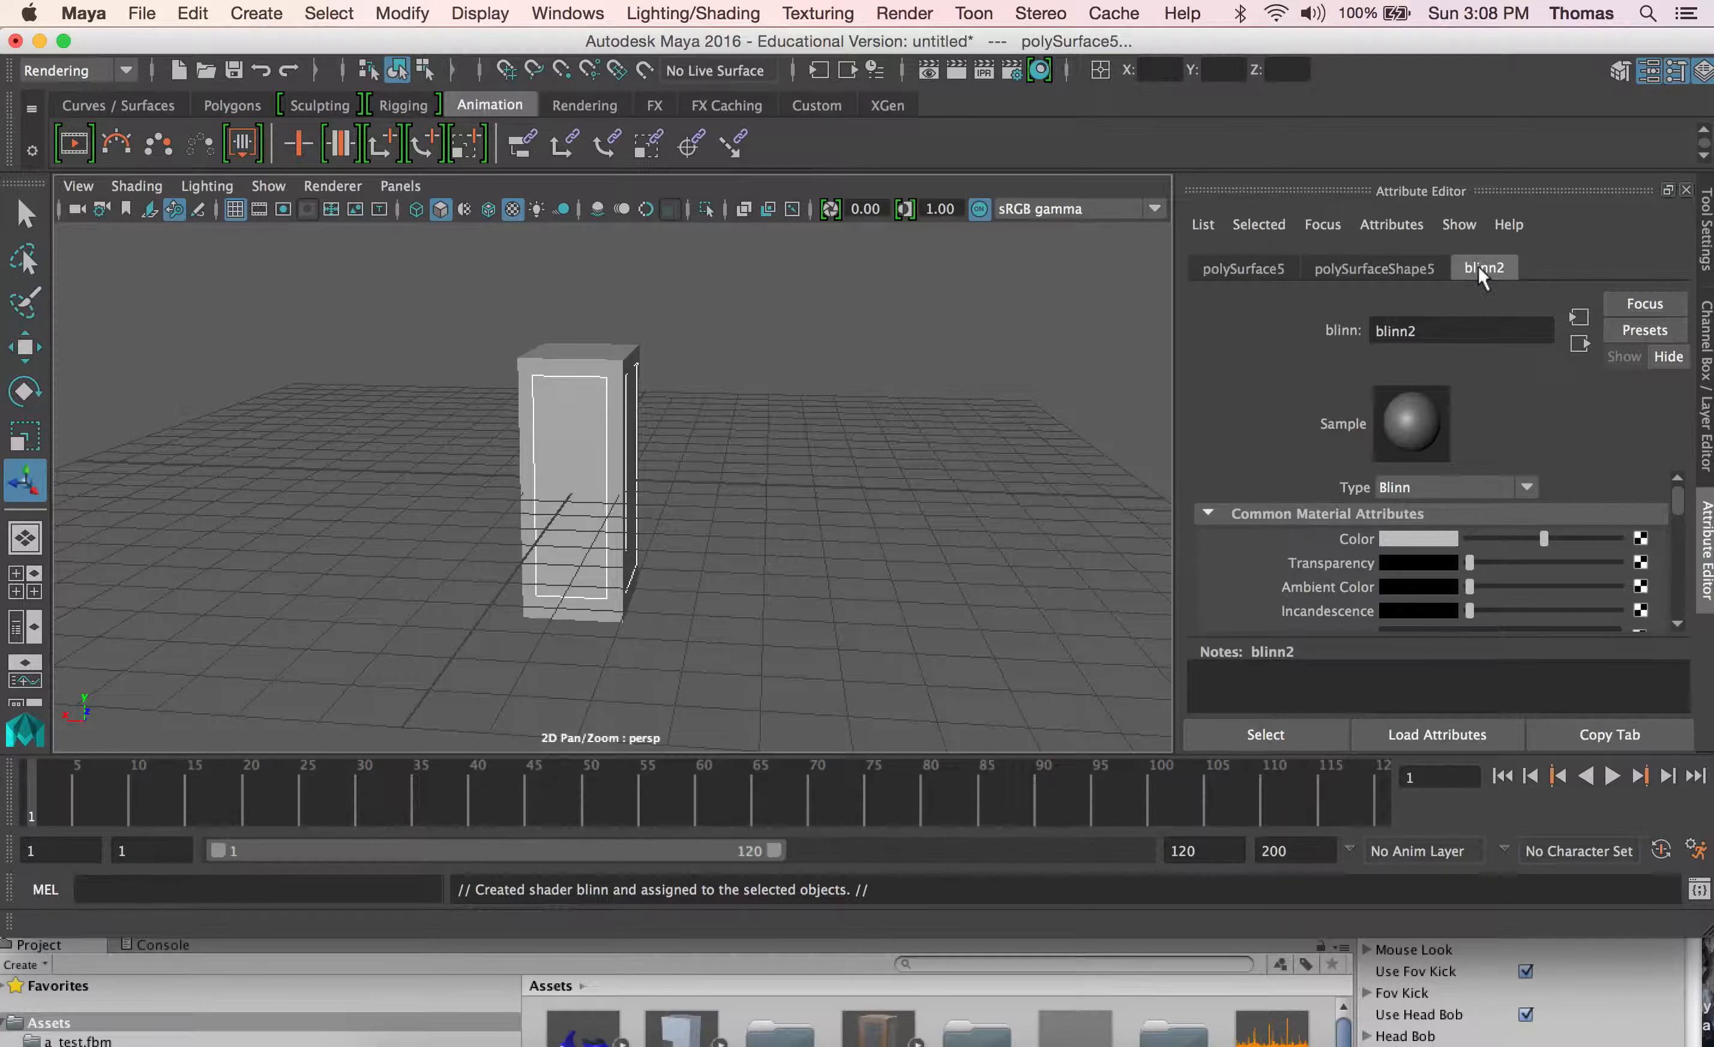
pyautogui.click(1640, 539)
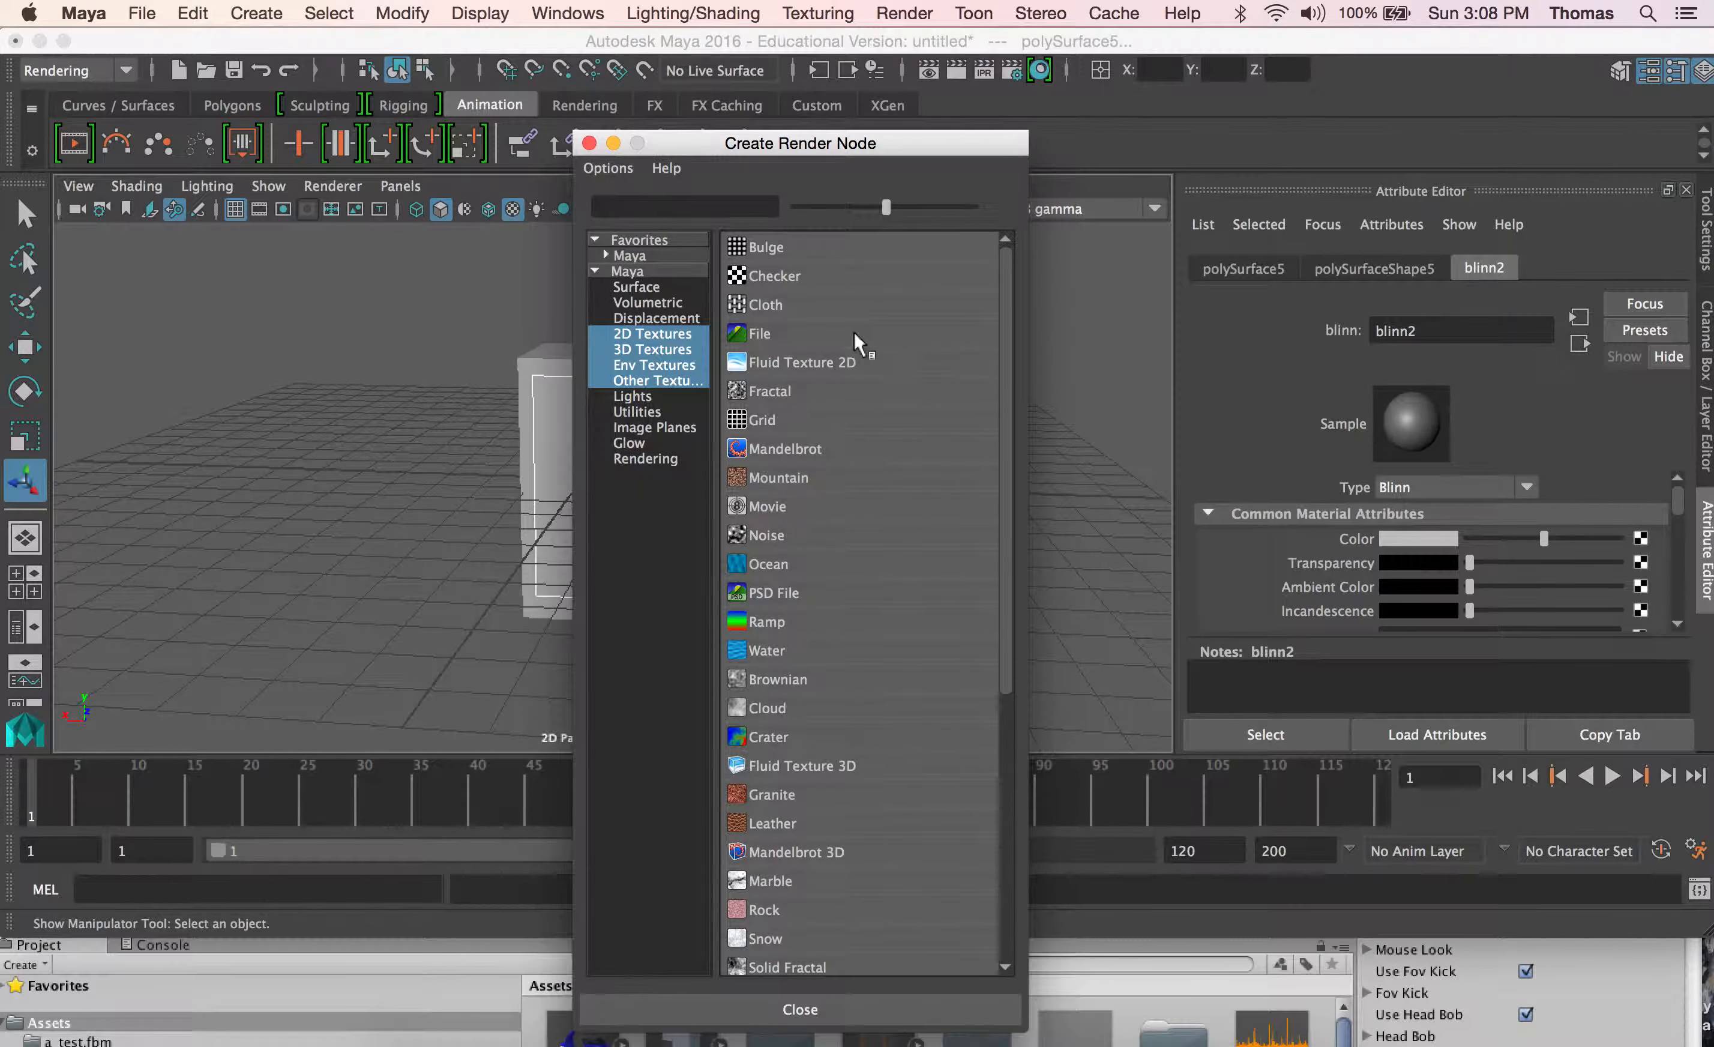
pyautogui.click(829, 335)
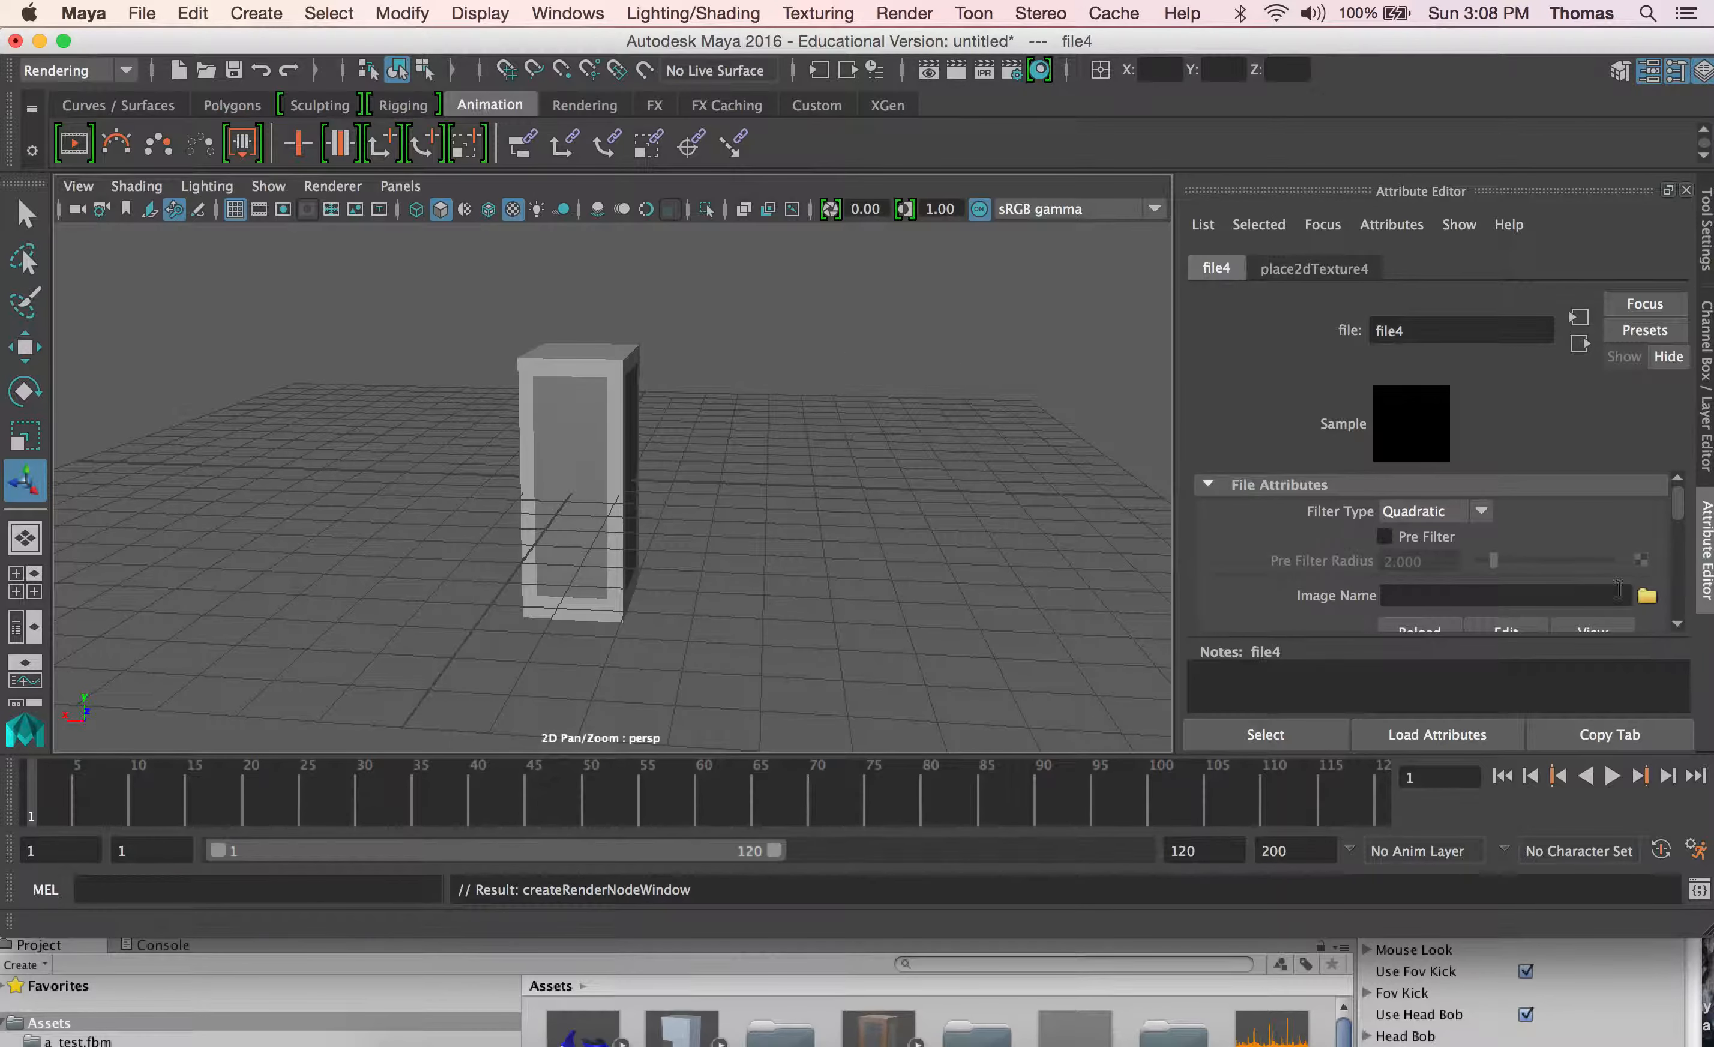
pyautogui.click(1655, 605)
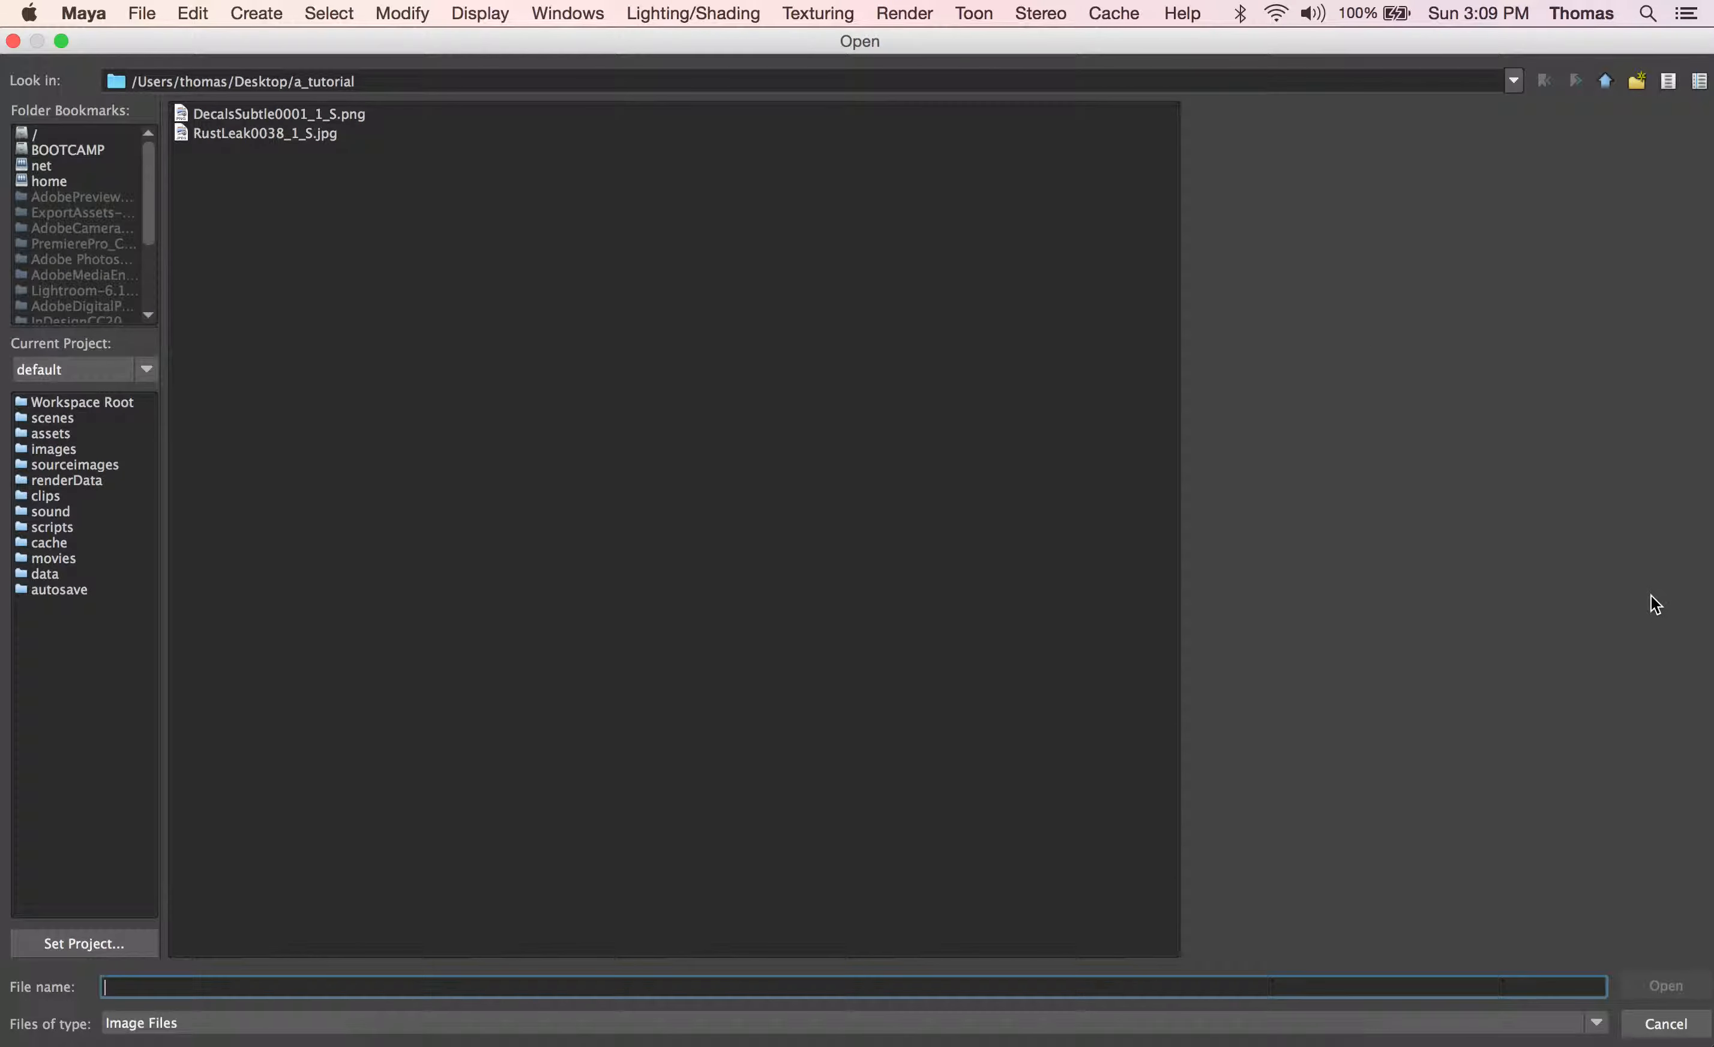
pyautogui.click(264, 115)
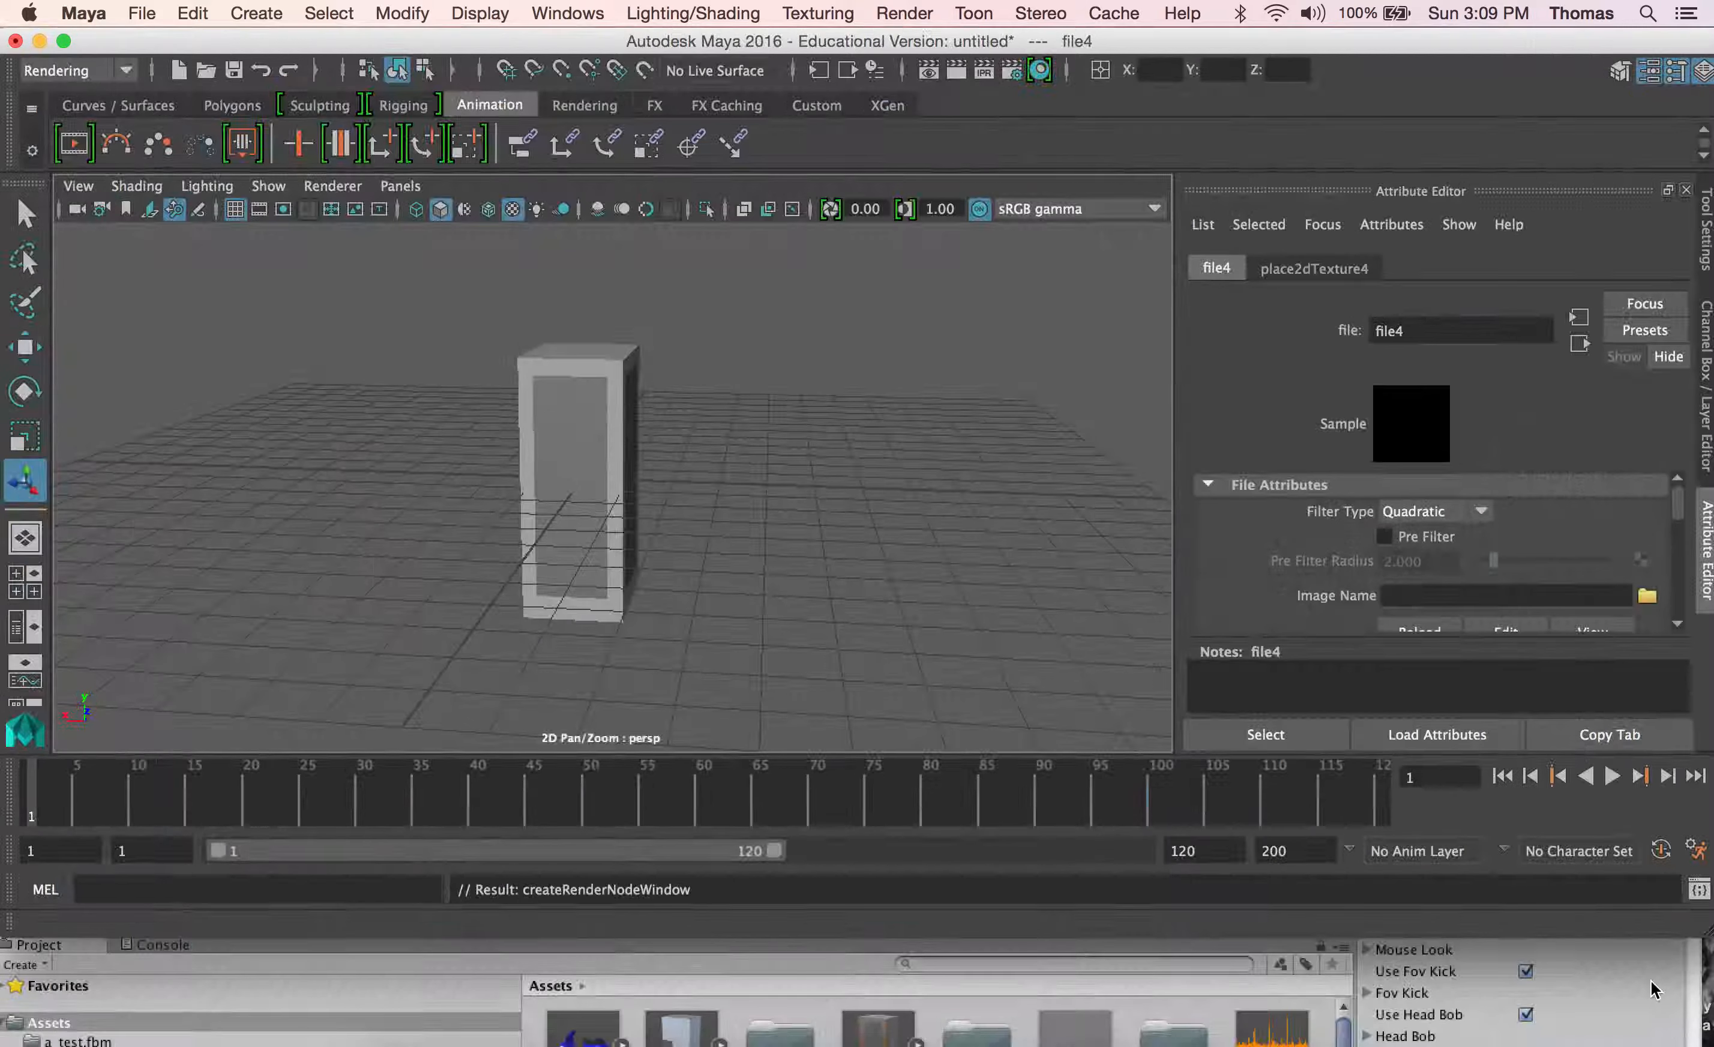
pyautogui.click(1654, 979)
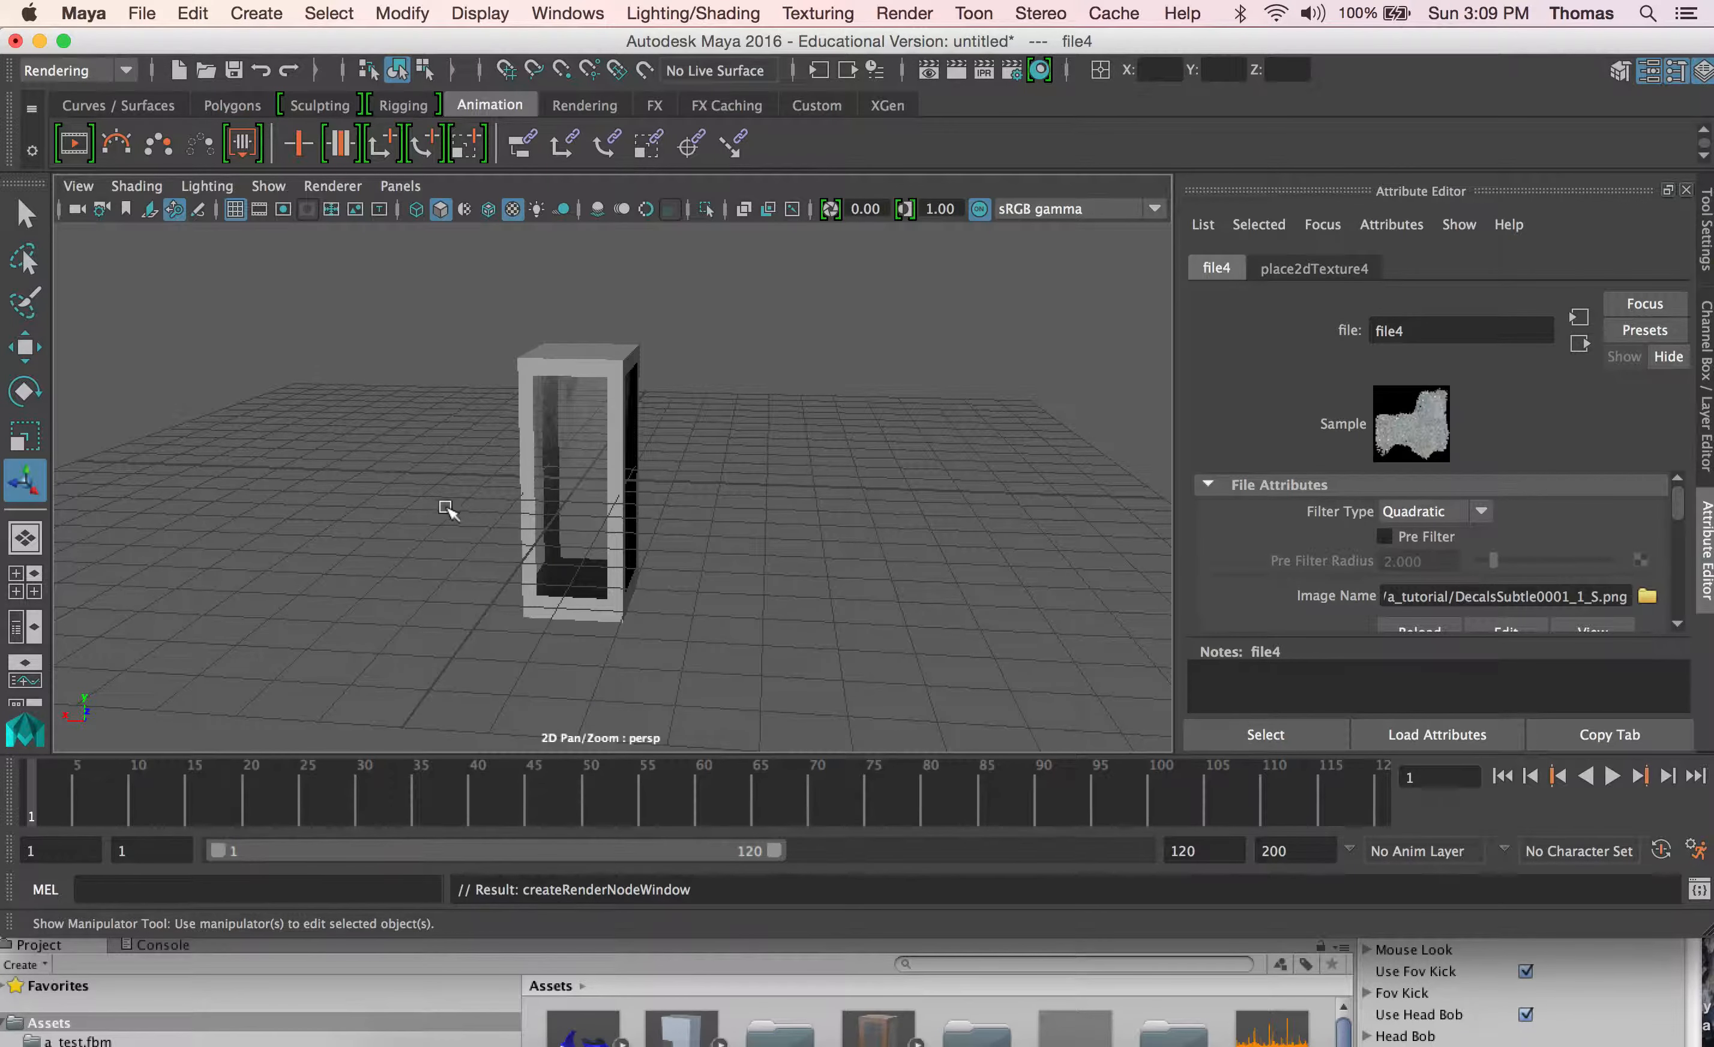
pyautogui.keyDown('alt'); pyautogui.moveTo(448, 510); pyautogui.dragTo(923, 516, button='right'); pyautogui.keyUp('alt')
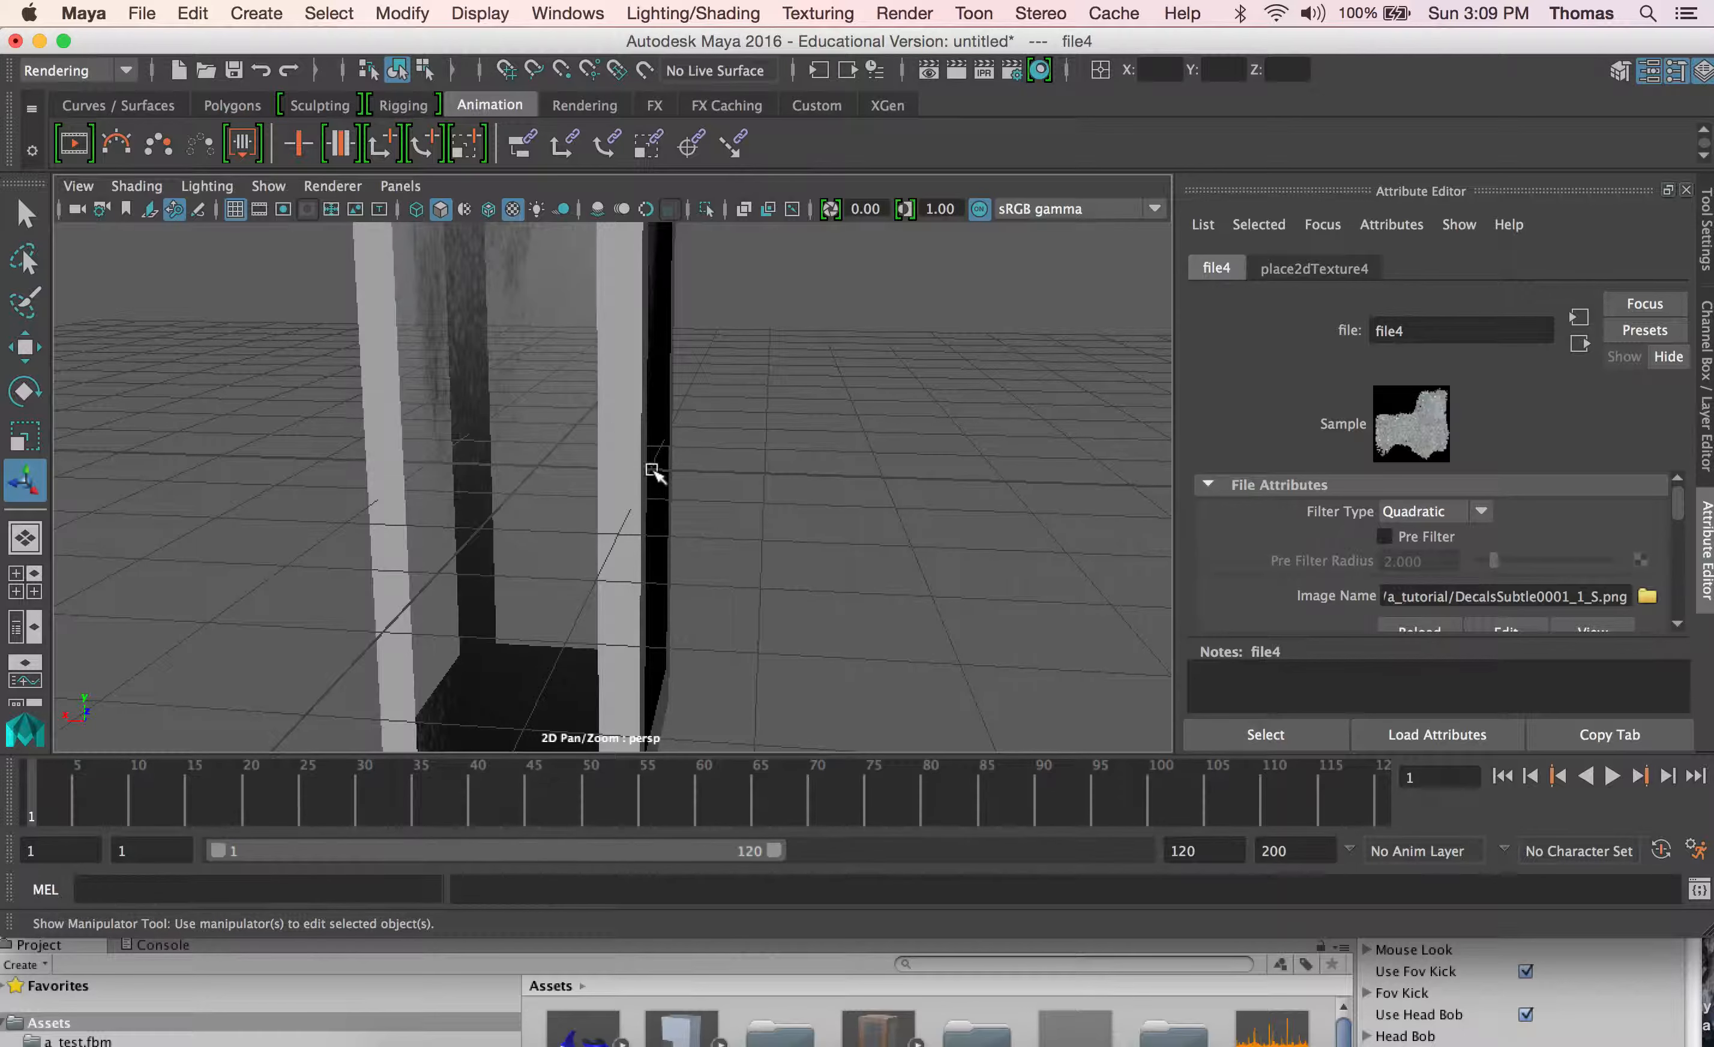
pyautogui.scroll(-5, 658, 474)
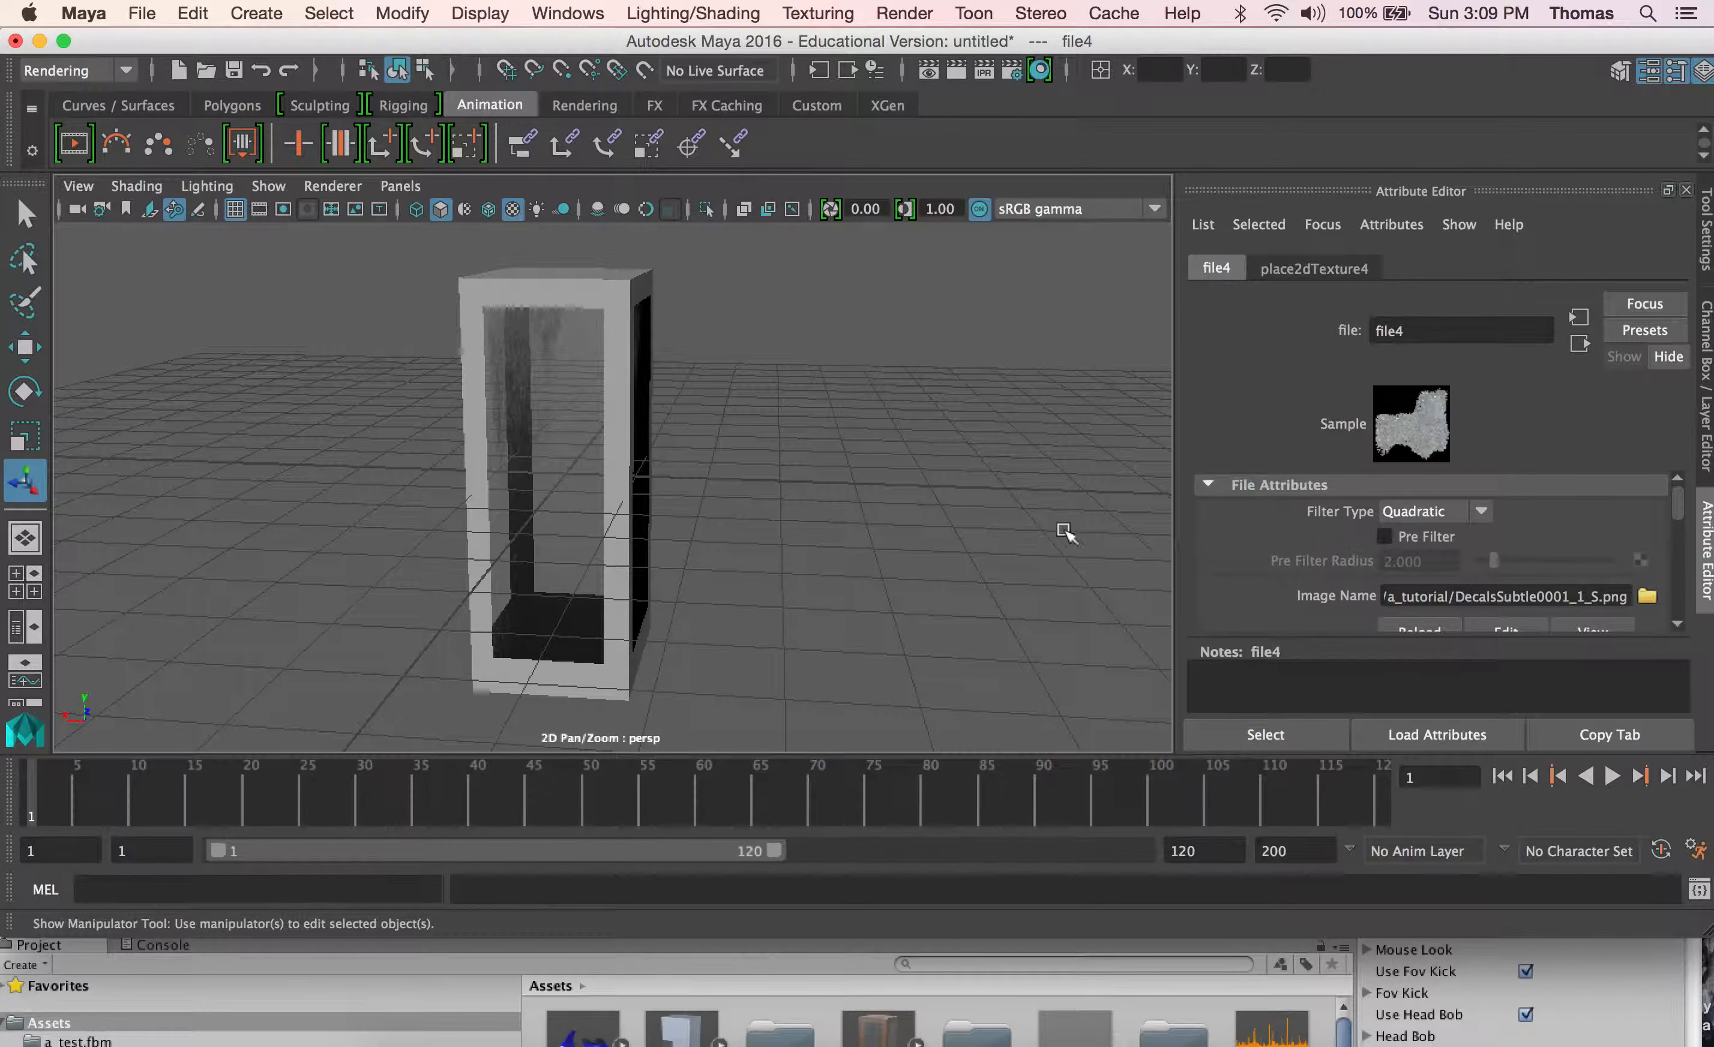
# Step: Switch to Photoshop, choose PNG as the save format for the transparent Untitled-3 image, cancel the save and return to Maya
pyautogui.press('super+Tab')
pyautogui.press('super+Tab')
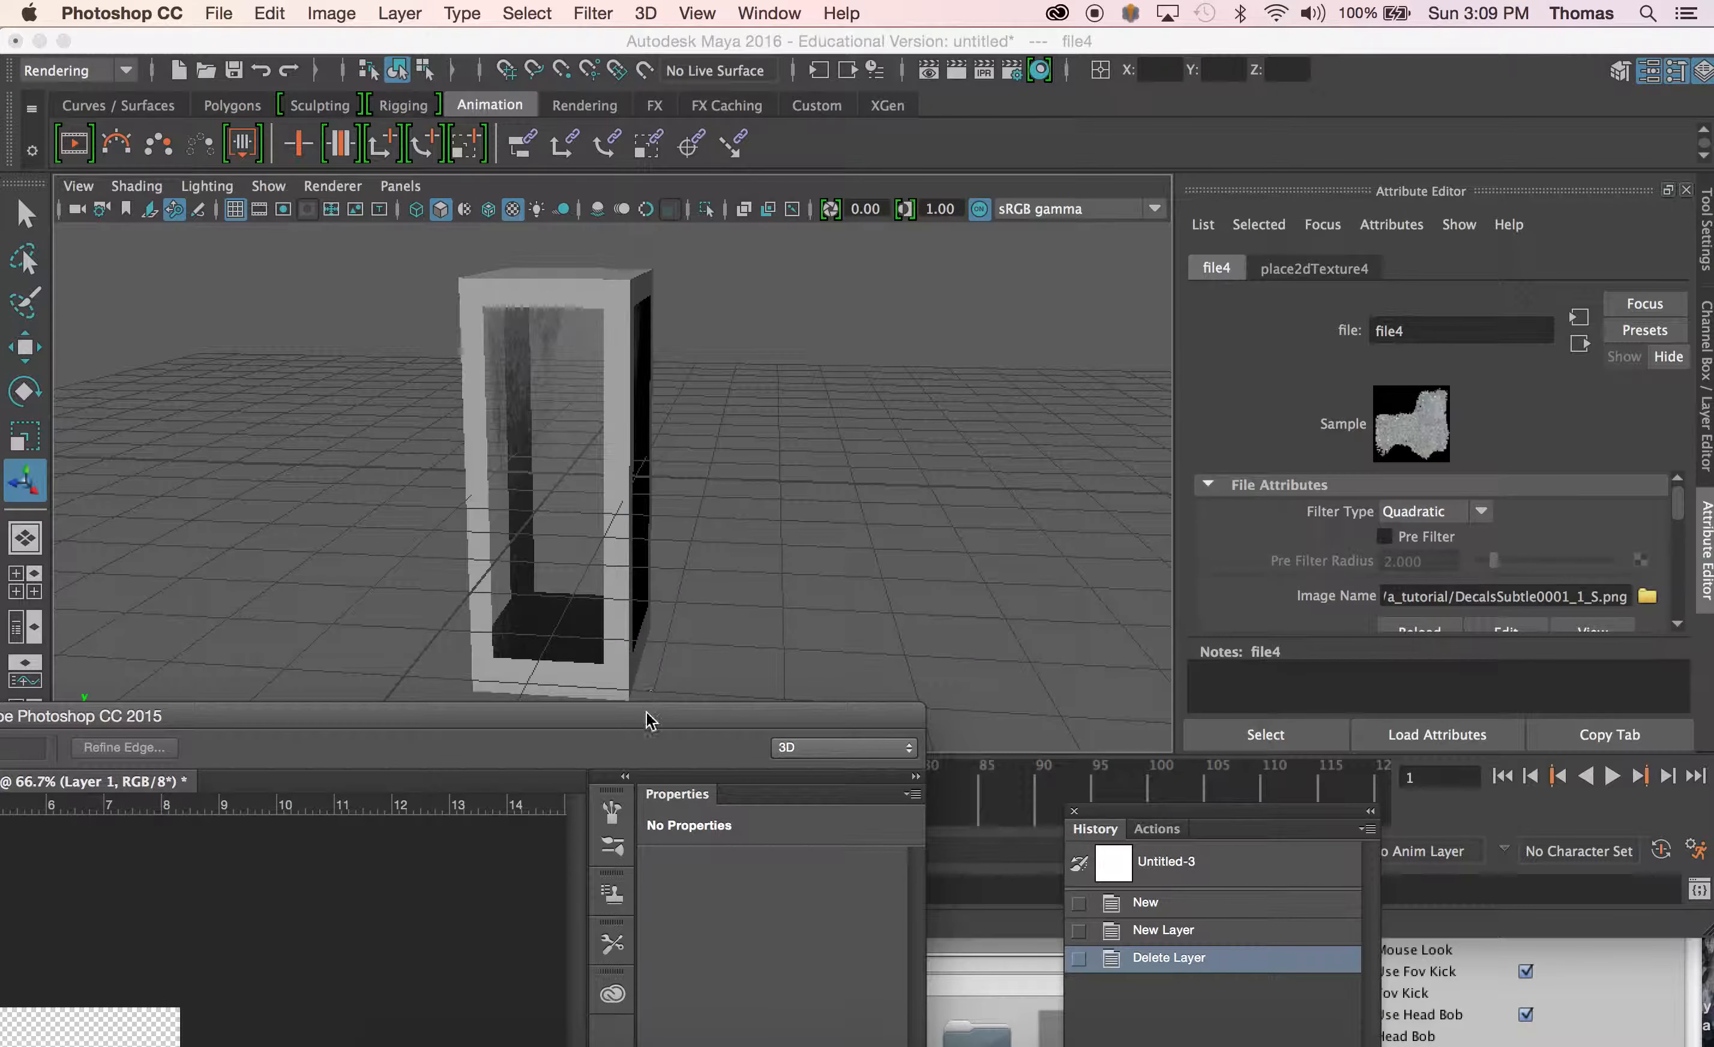
pyautogui.doubleClick(648, 716)
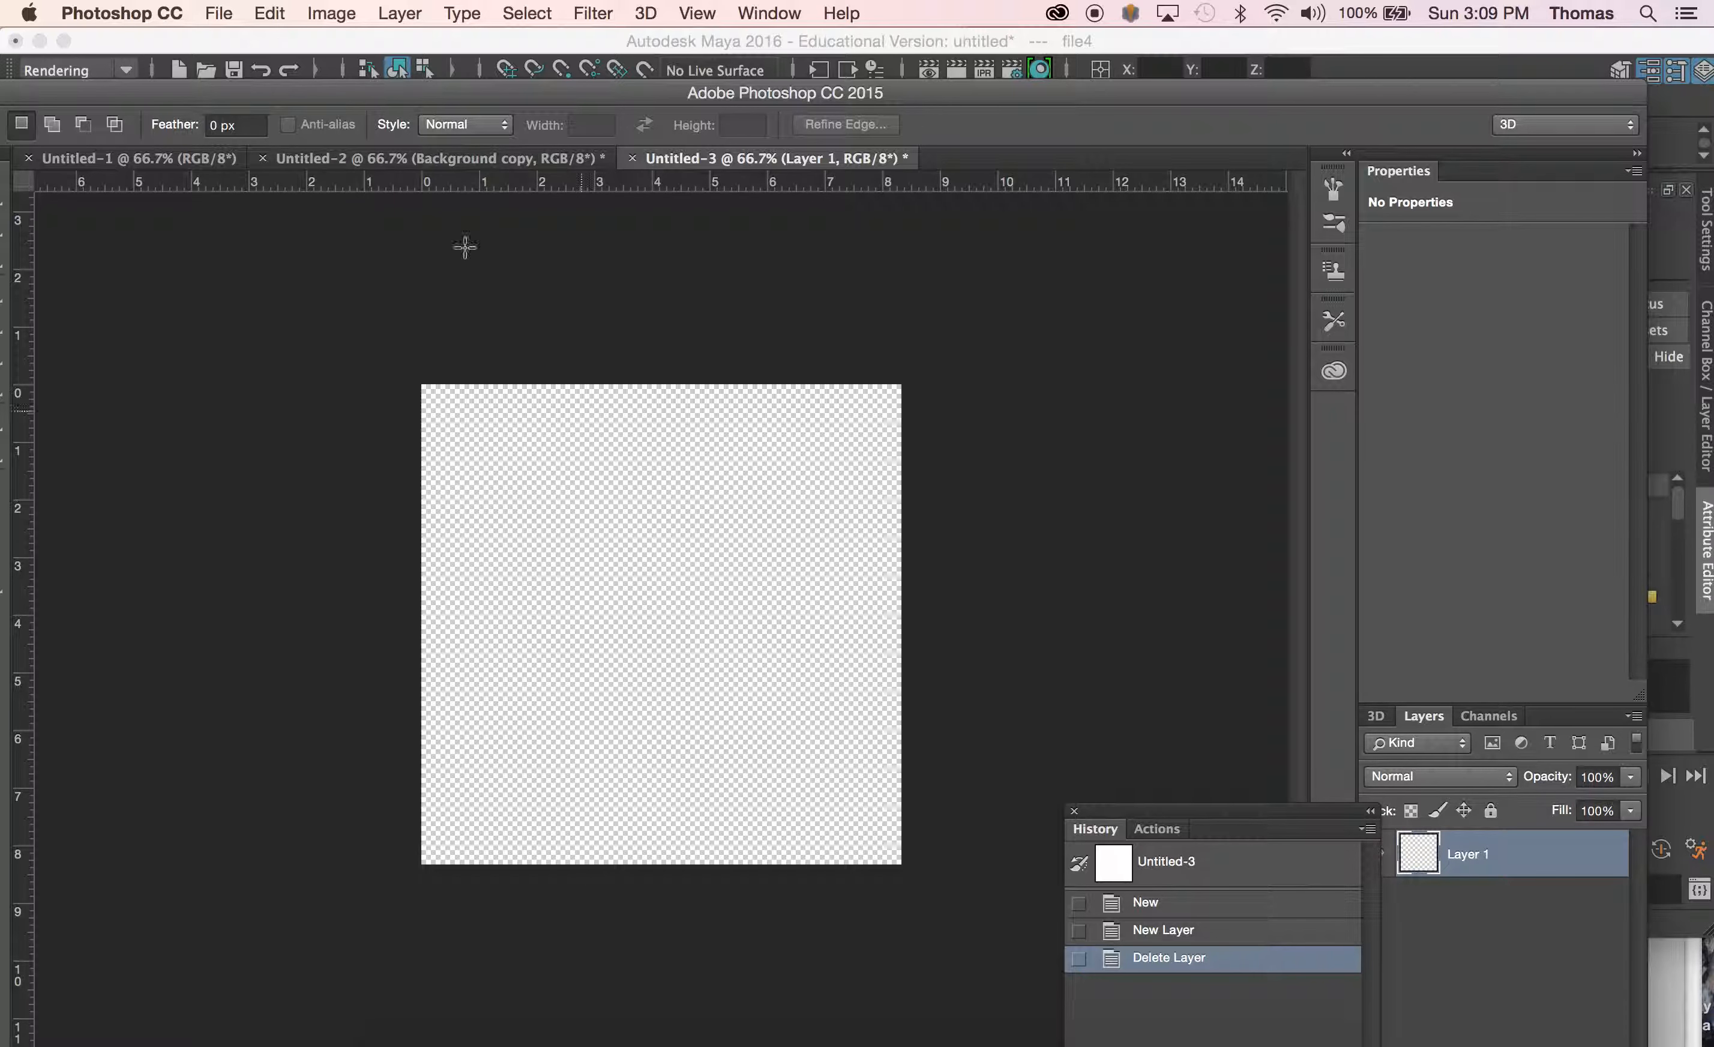
pyautogui.click(218, 14)
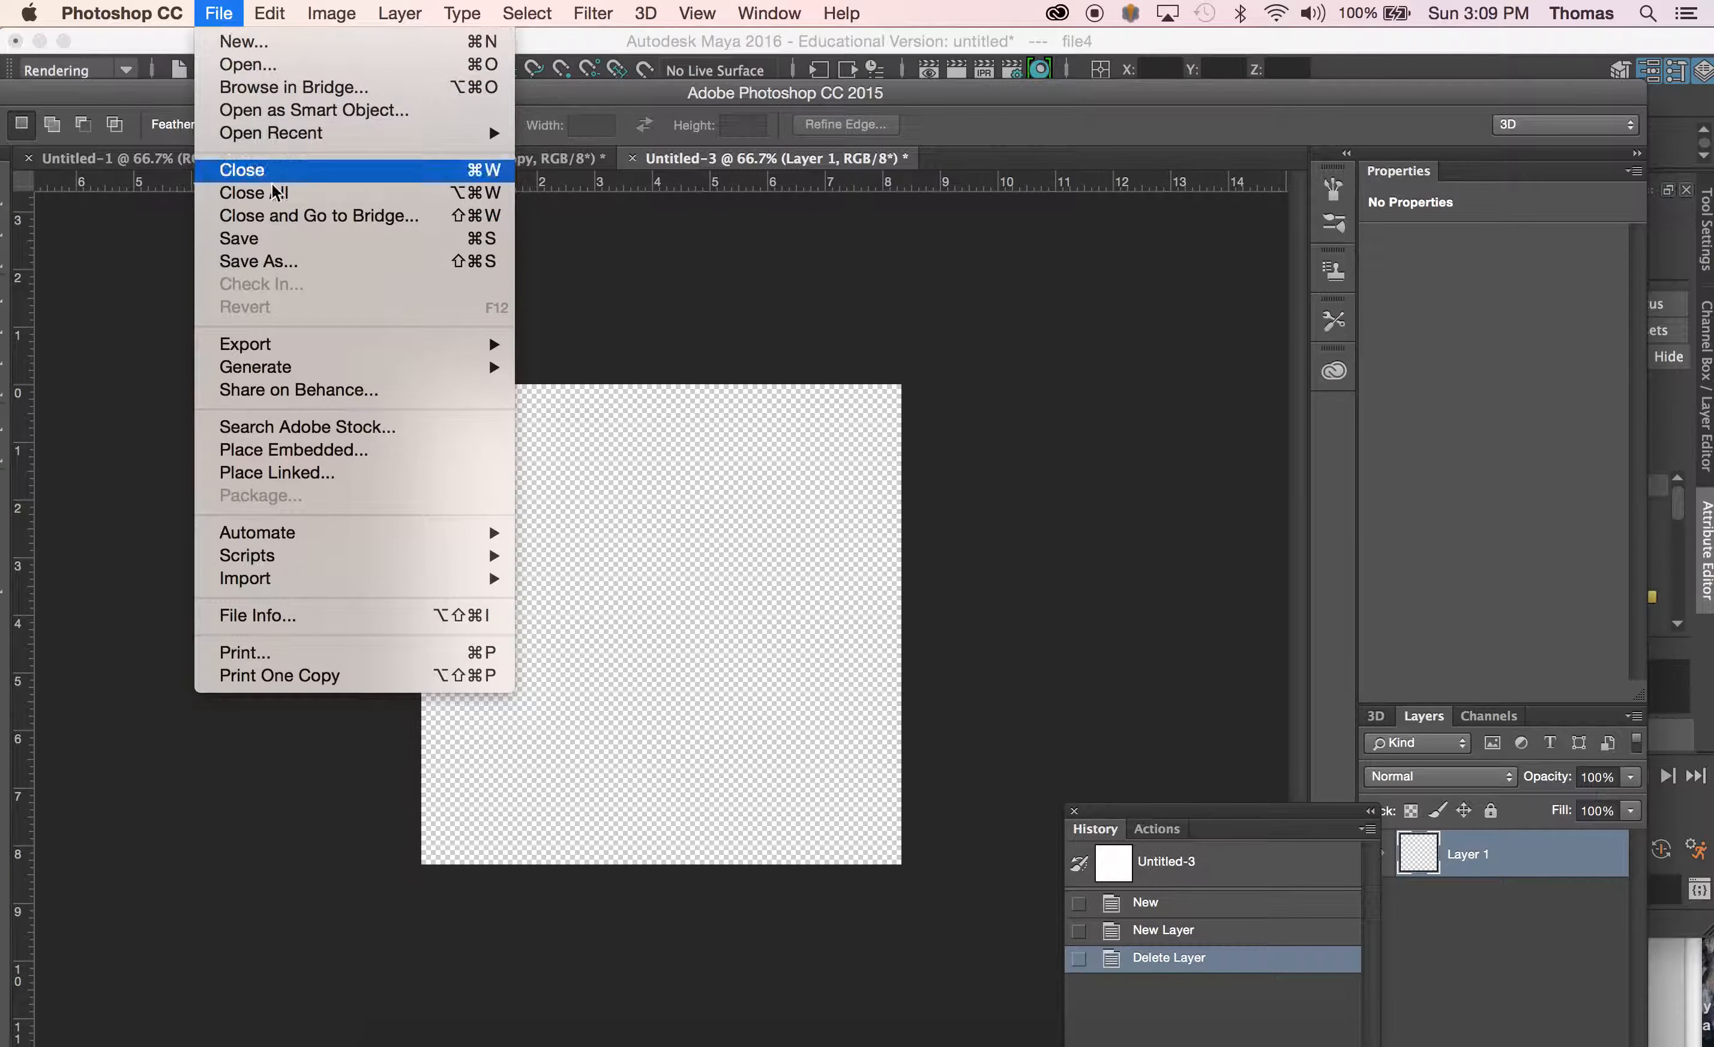
pyautogui.click(302, 264)
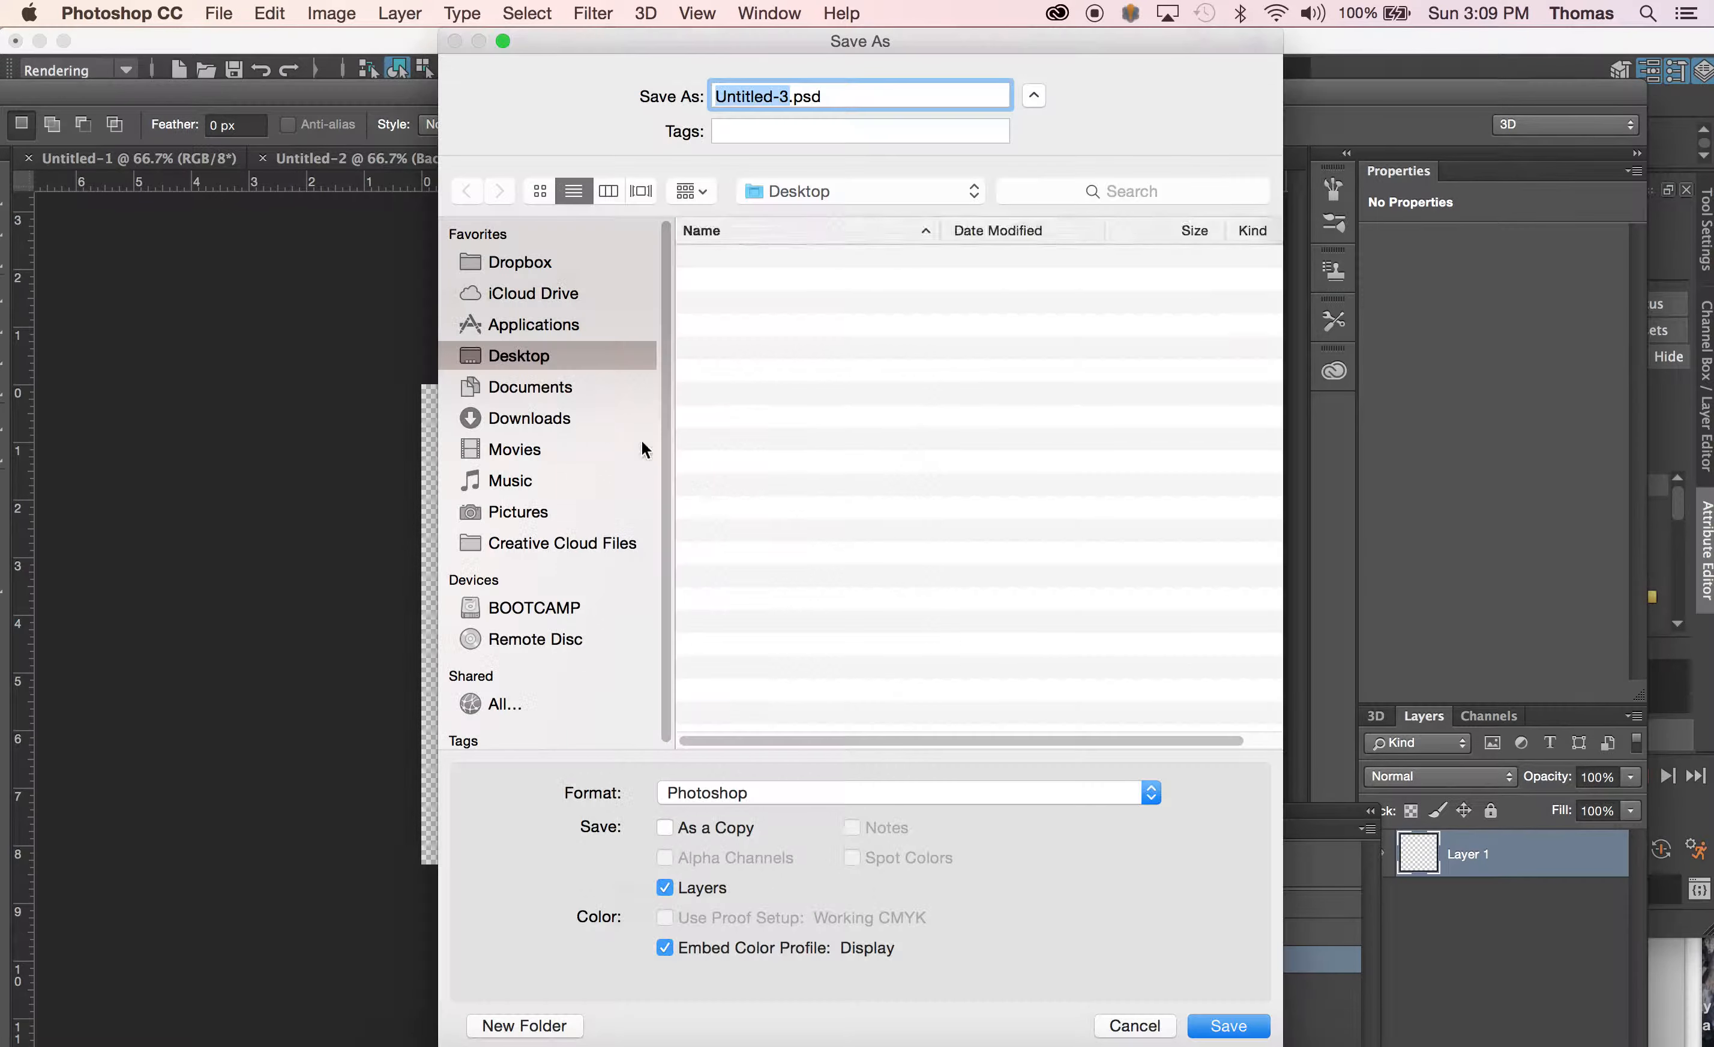
pyautogui.click(820, 794)
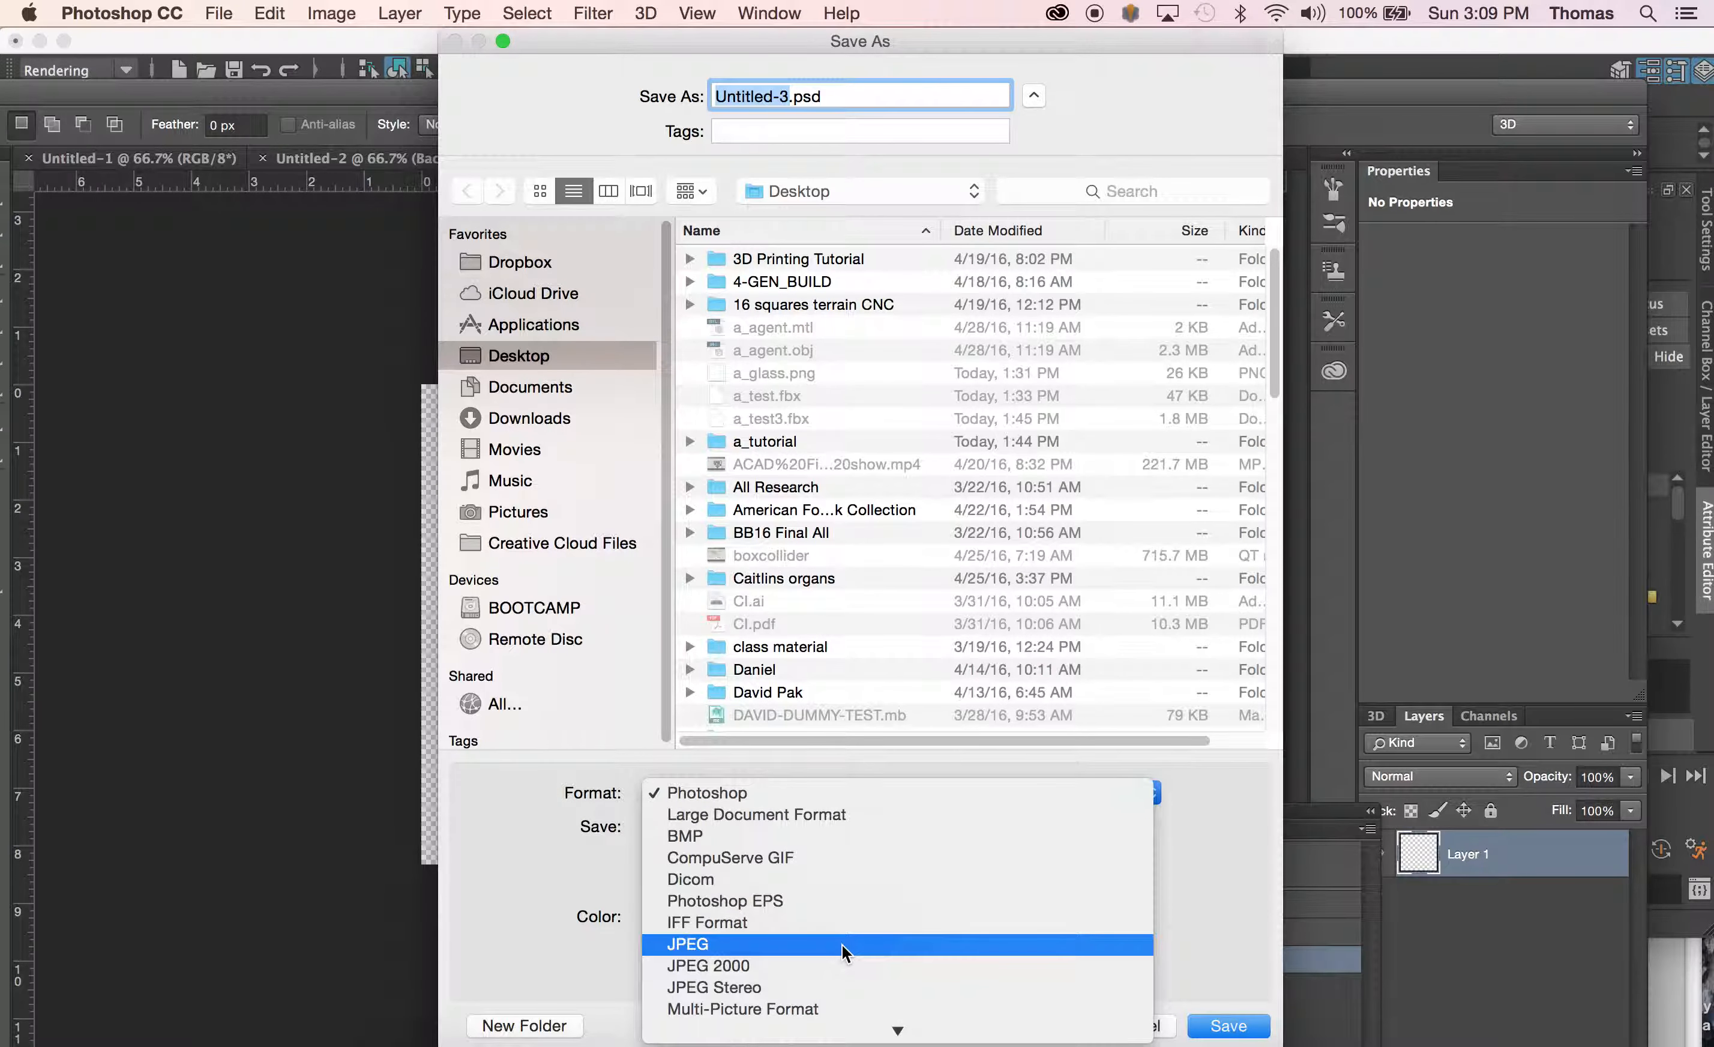
pyautogui.scroll(-3, 915, 932)
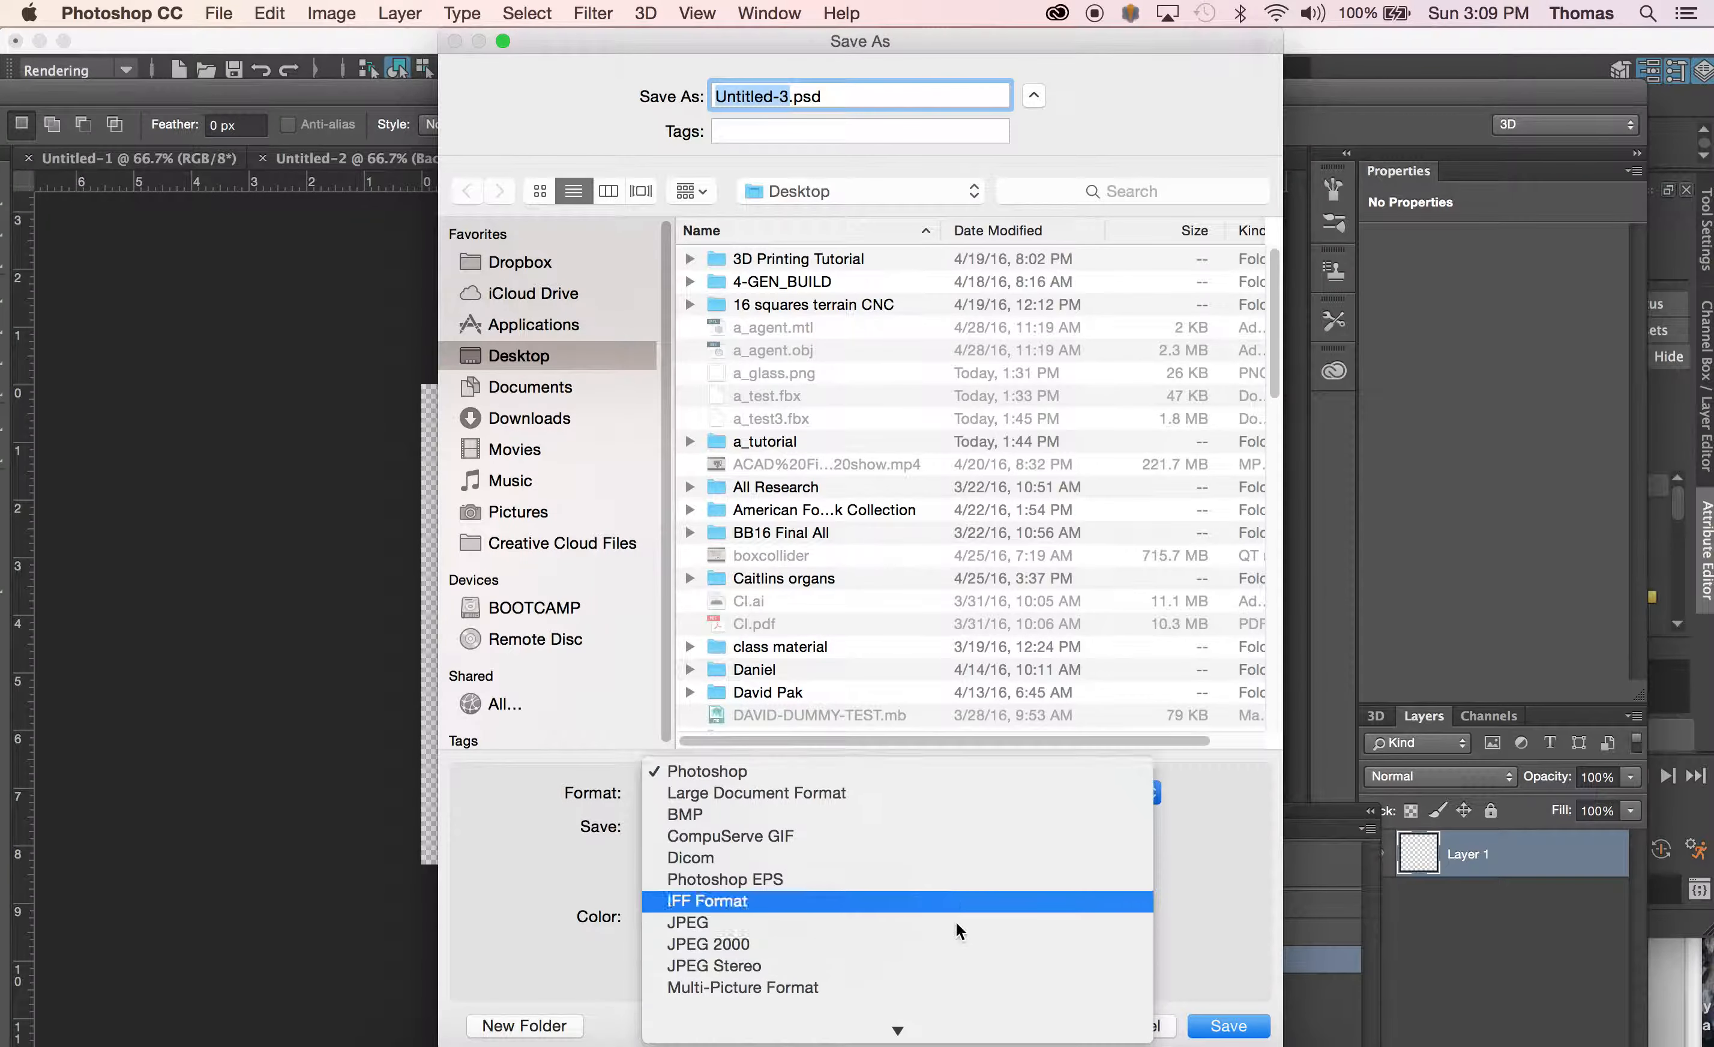
pyautogui.click(950, 968)
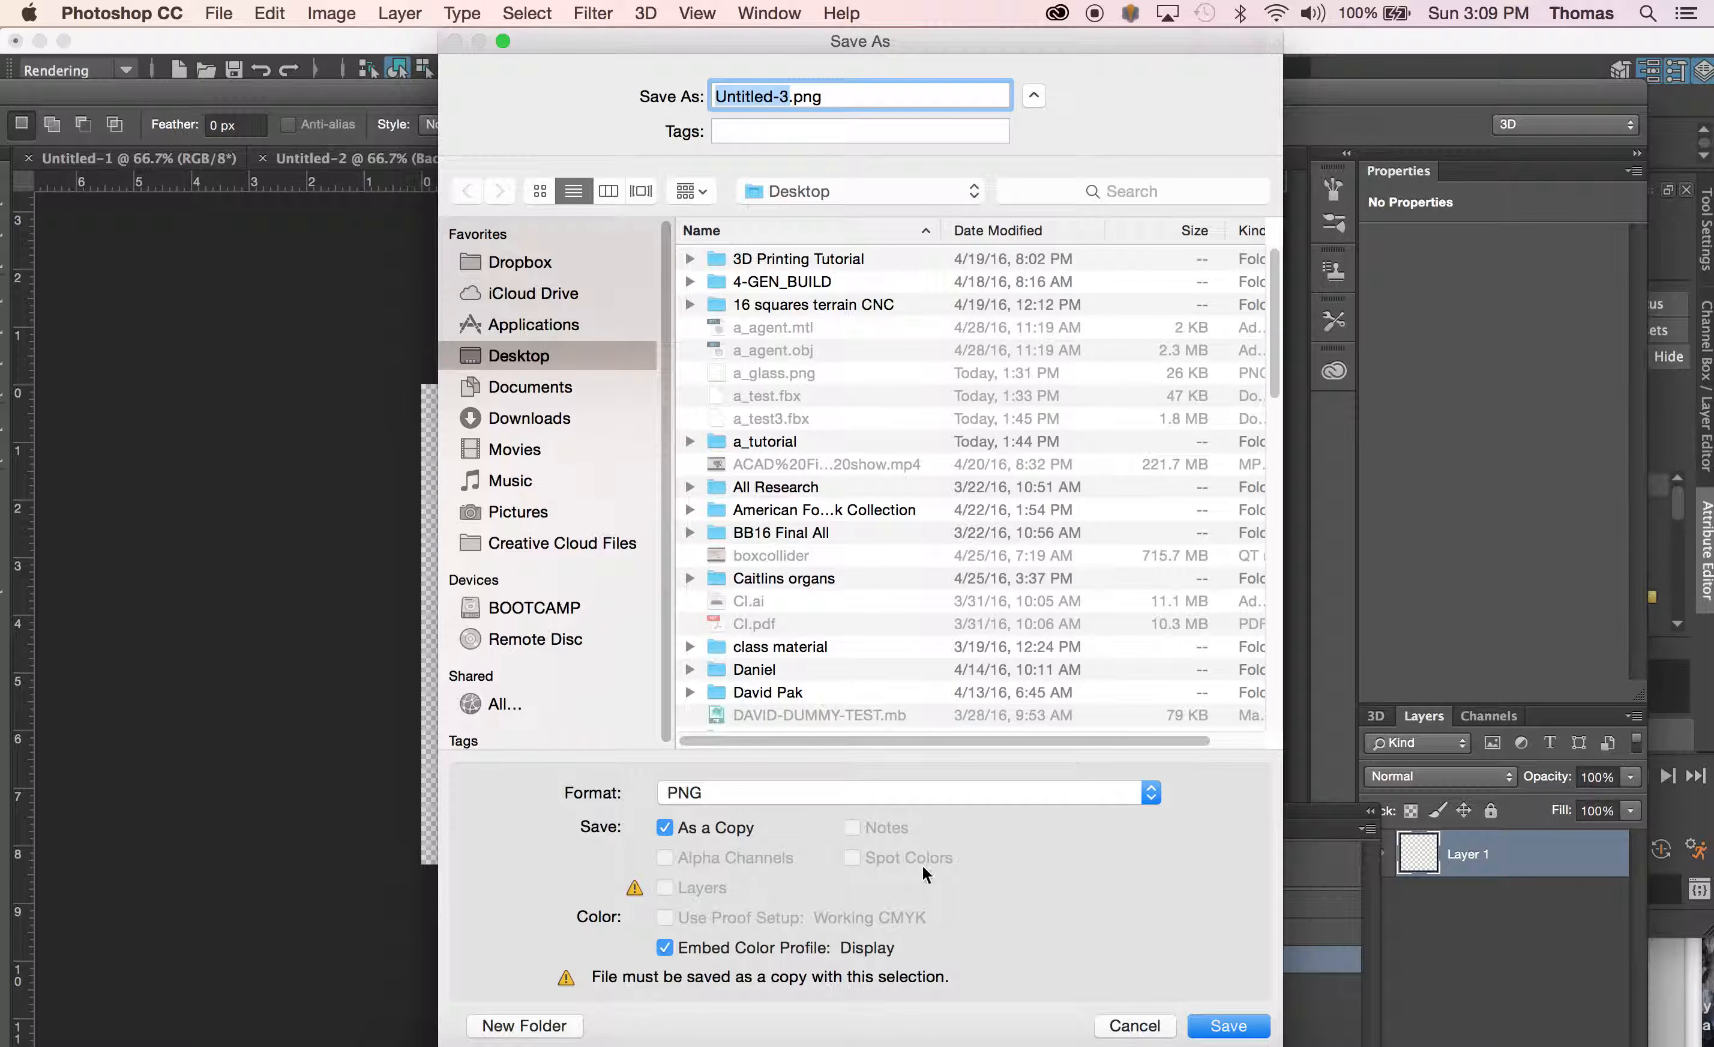
pyautogui.click(1134, 1026)
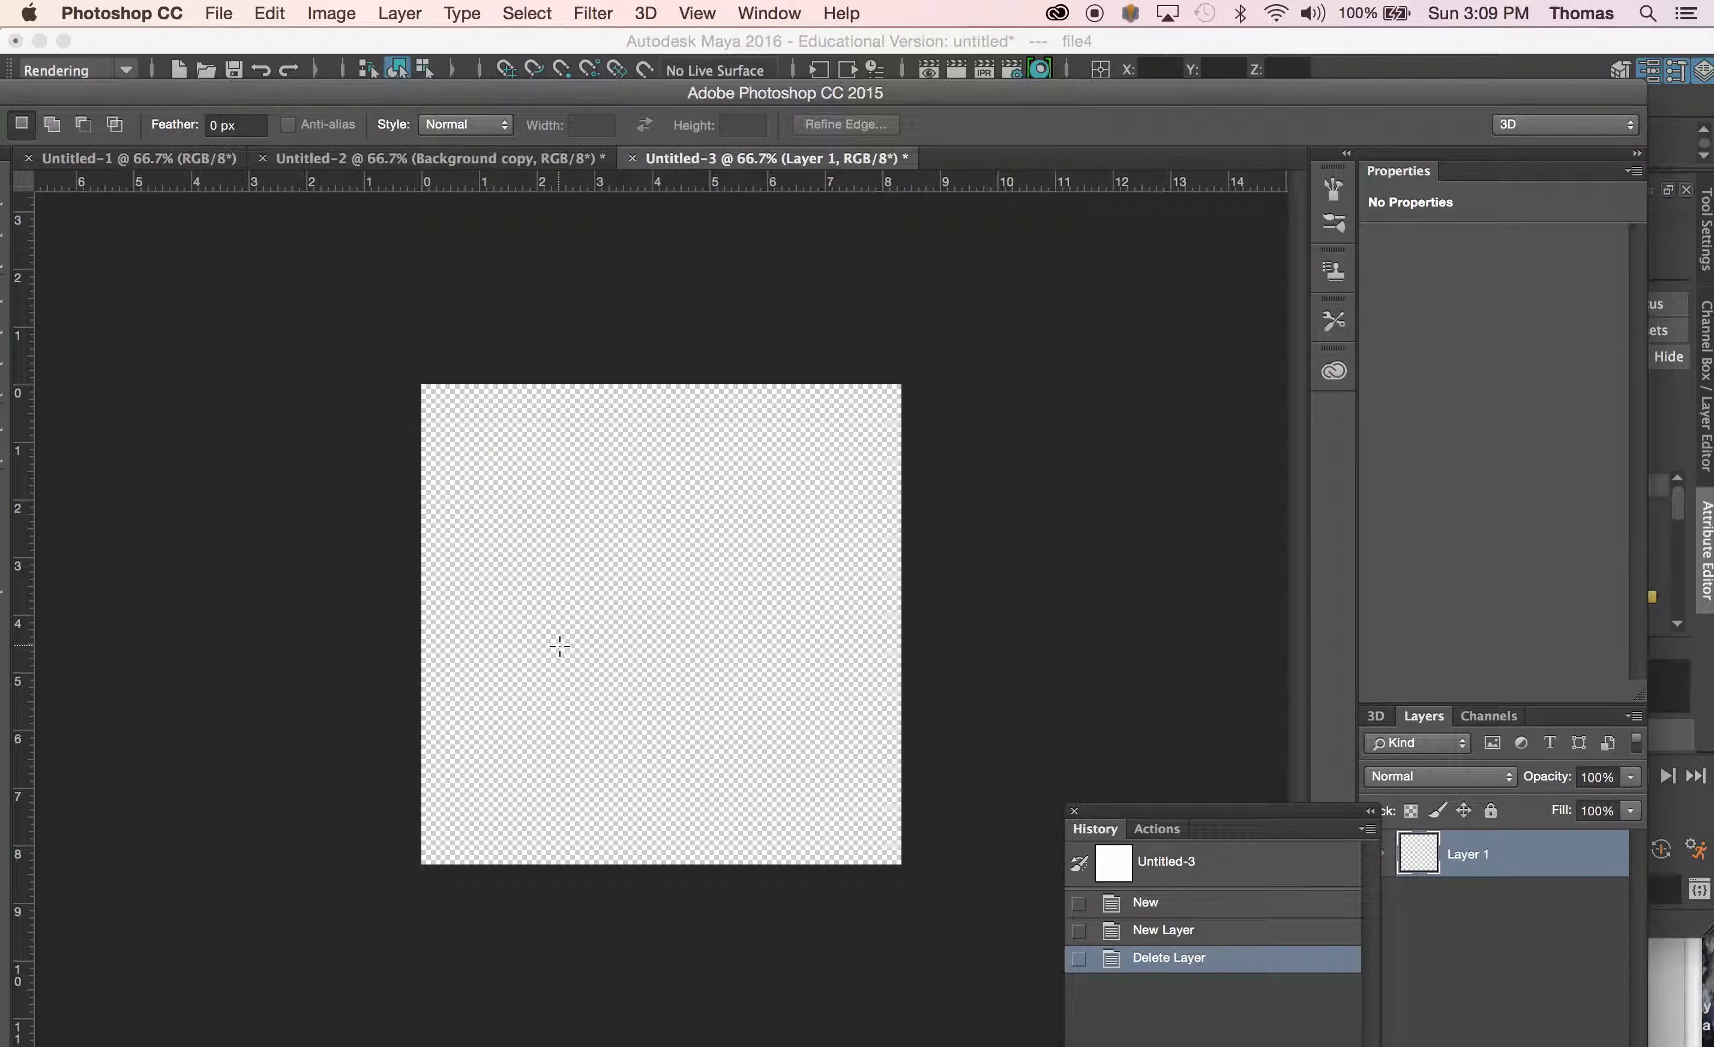
pyautogui.press('super+Tab')
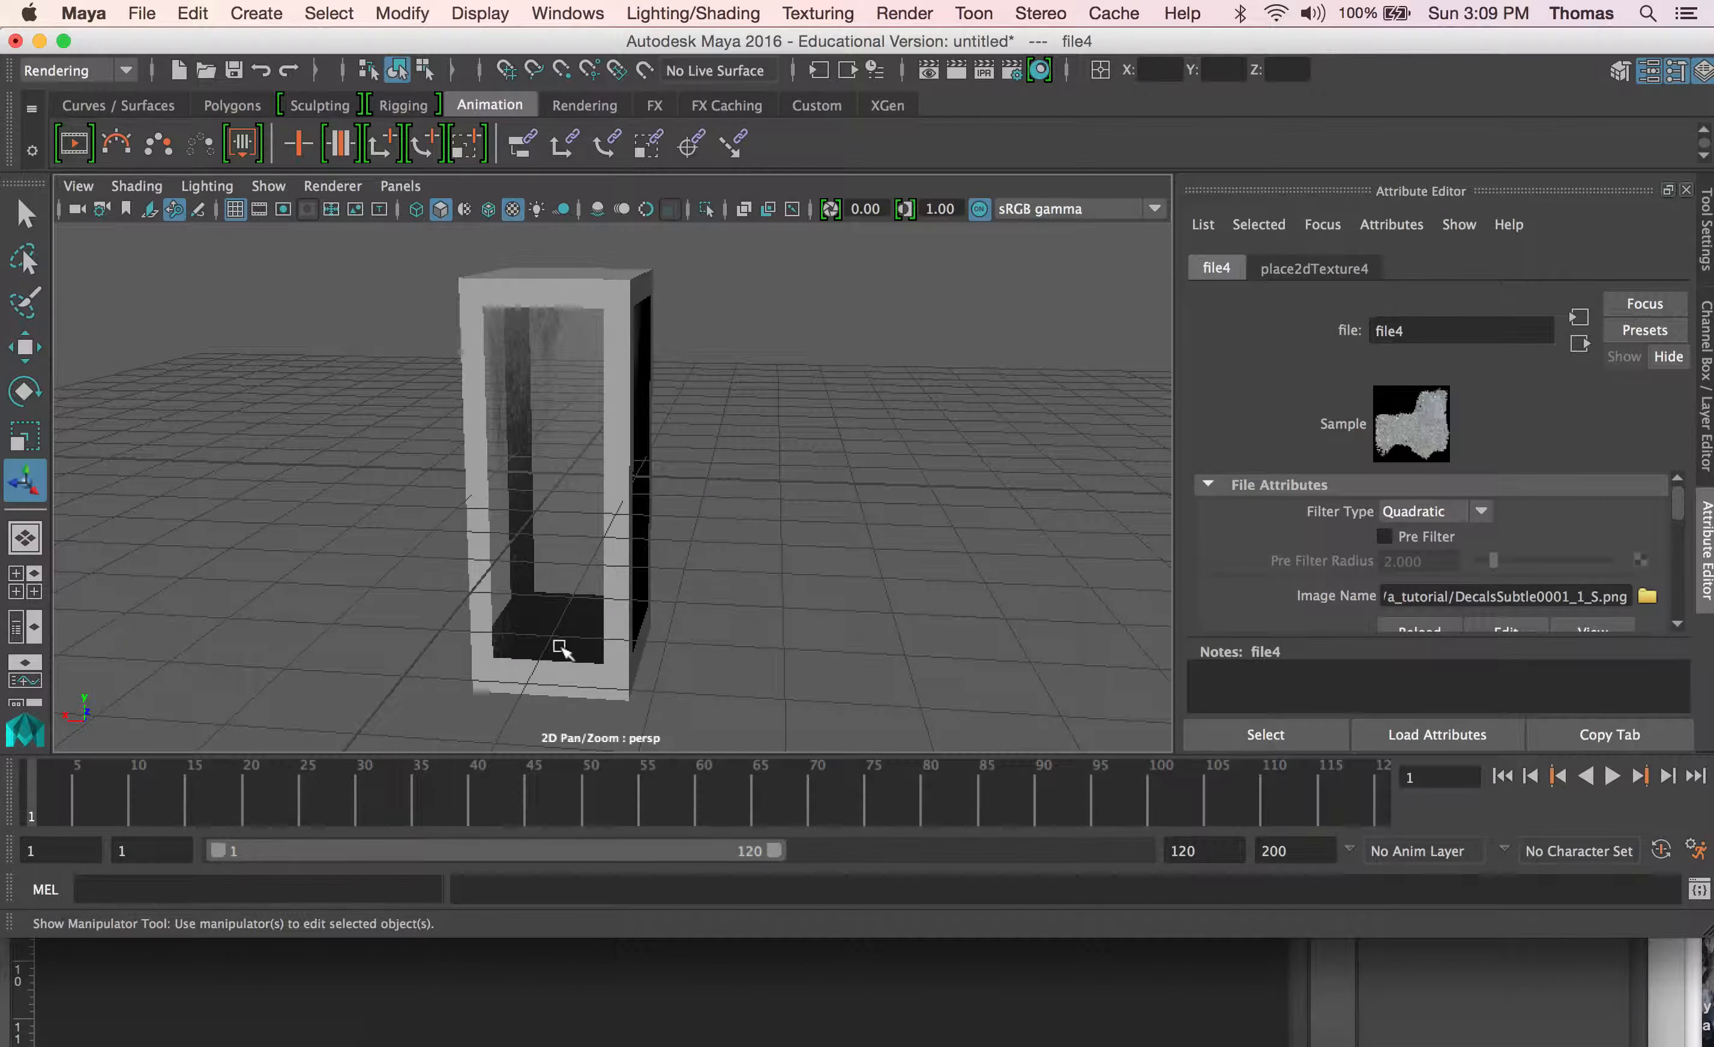
# Step: Select the box frame and assign it a new Lambert material
pyautogui.click(537, 458)
pyautogui.click(561, 287)
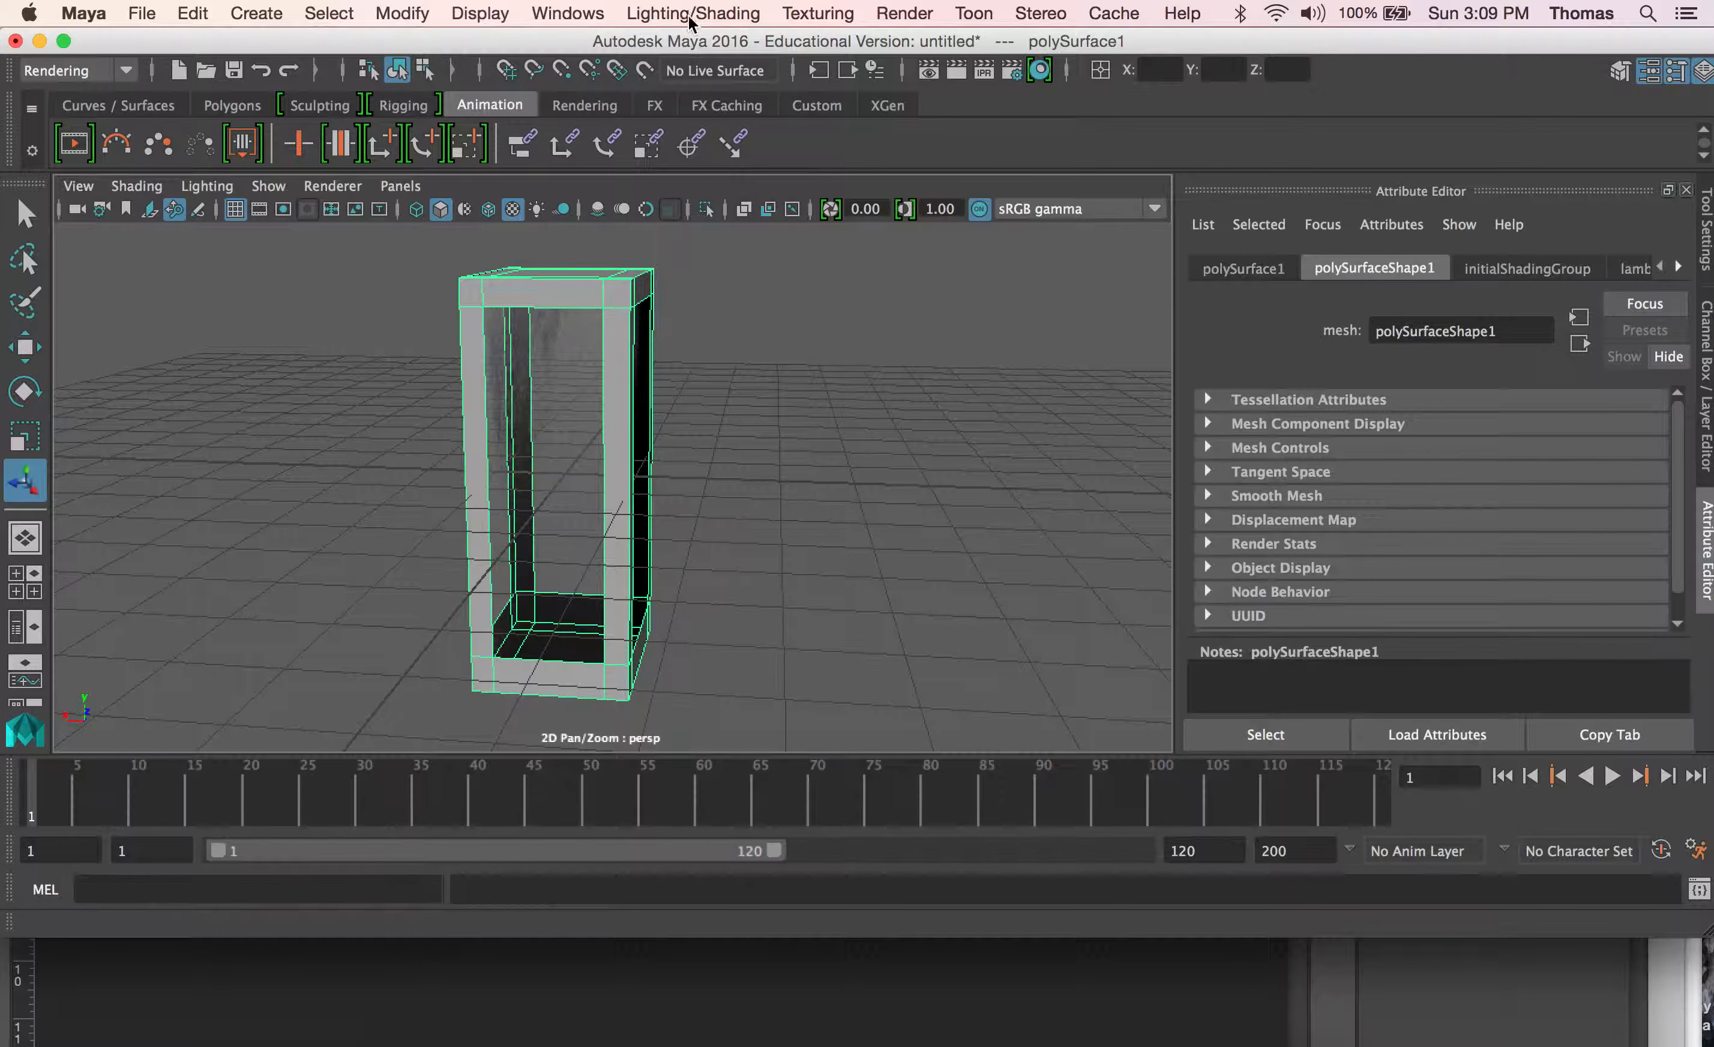
pyautogui.click(661, 14)
pyautogui.click(714, 99)
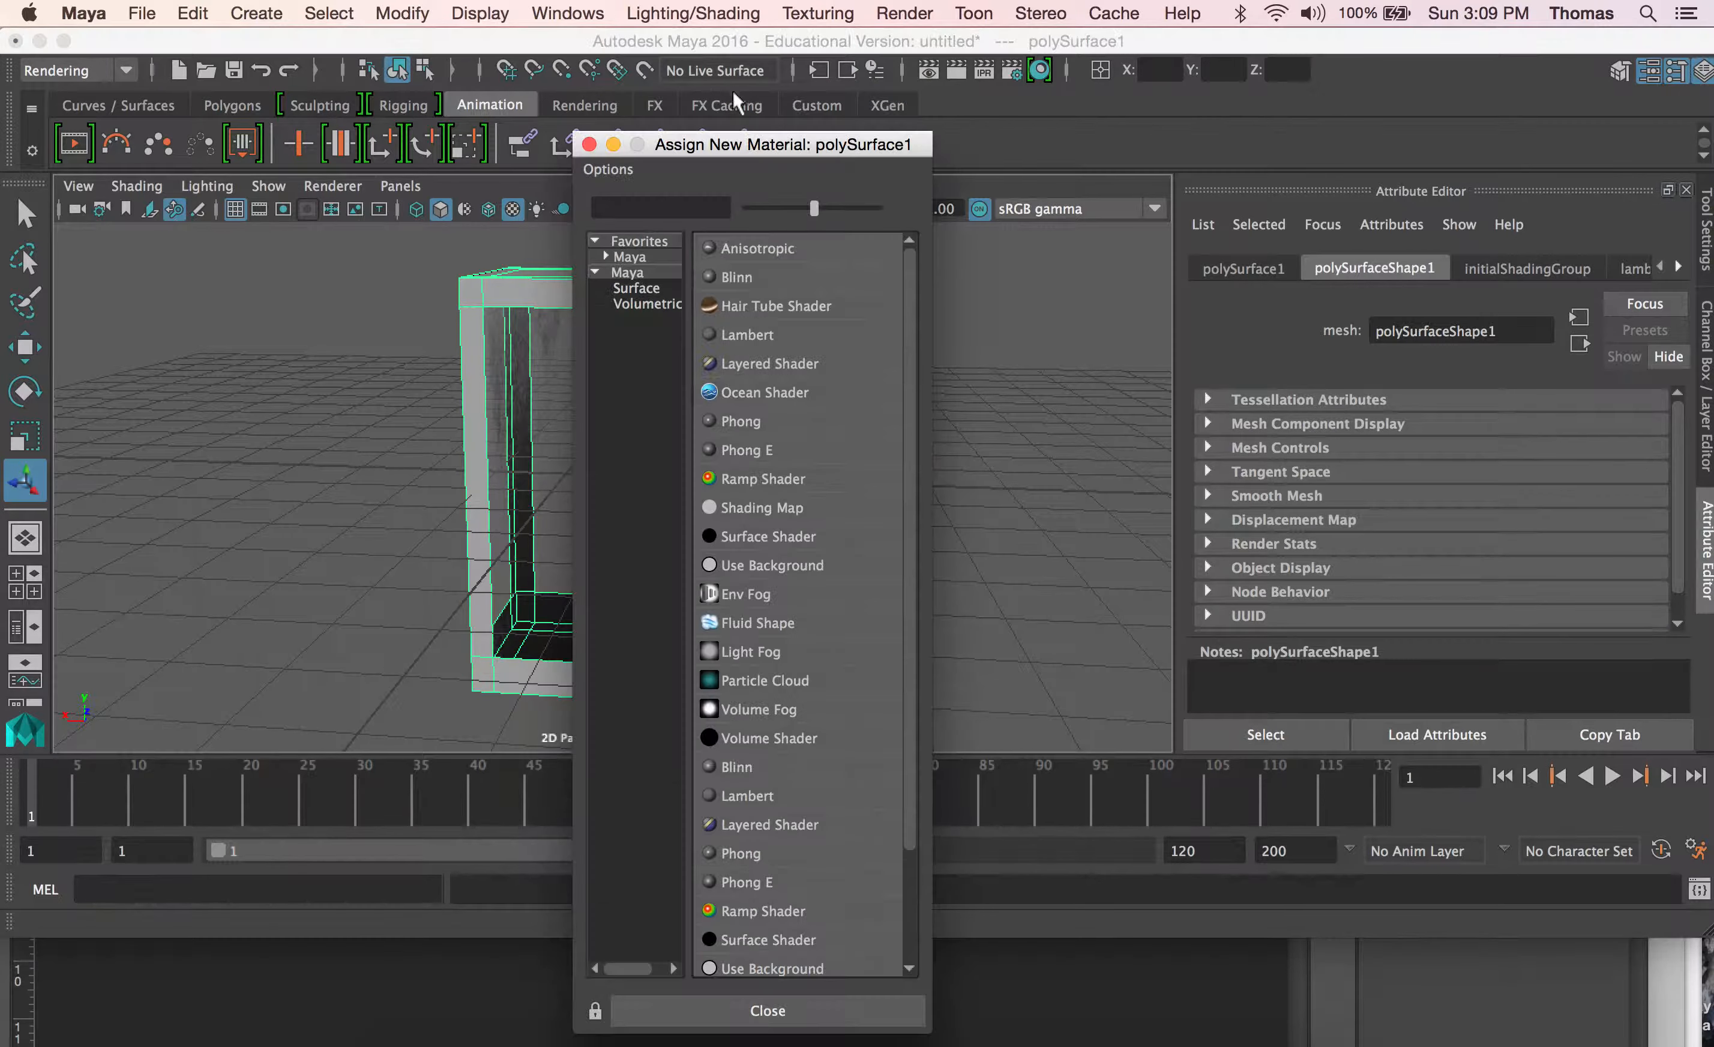
pyautogui.click(788, 334)
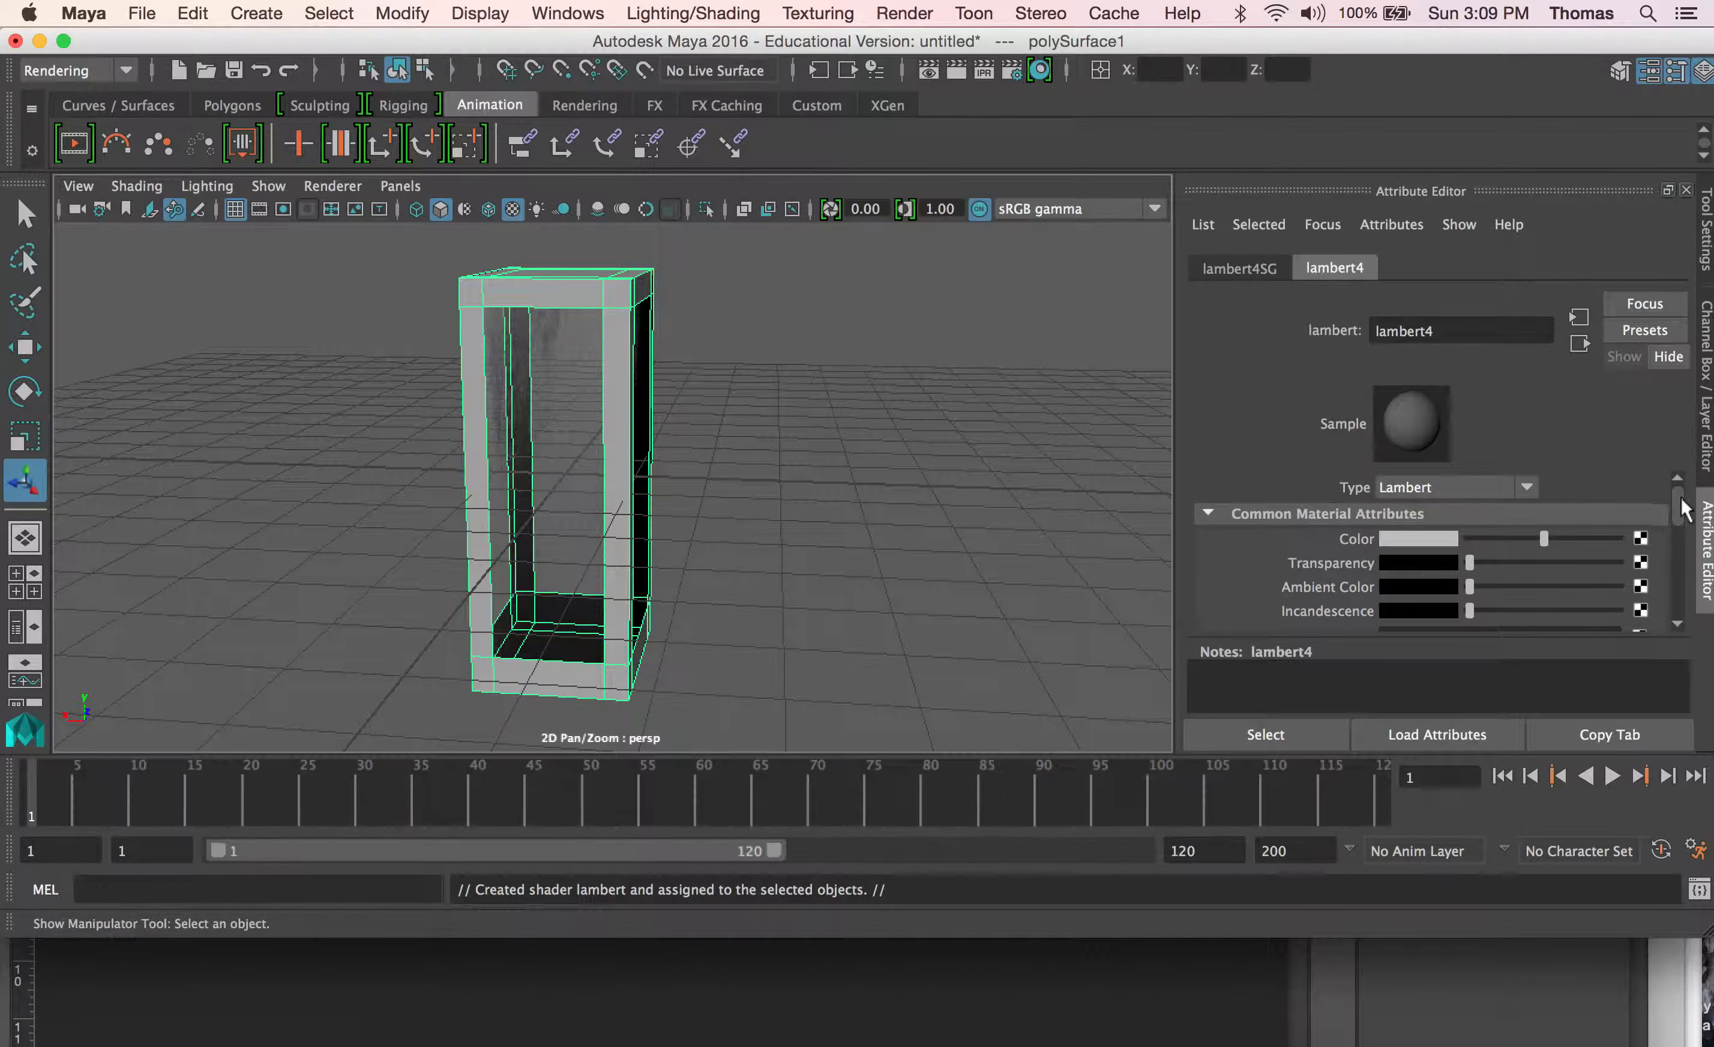
# Step: Map the image RustLeak0038_1_S.jpg as a file texture to the color of the frame's Lambert material
pyautogui.click(1641, 538)
pyautogui.click(783, 334)
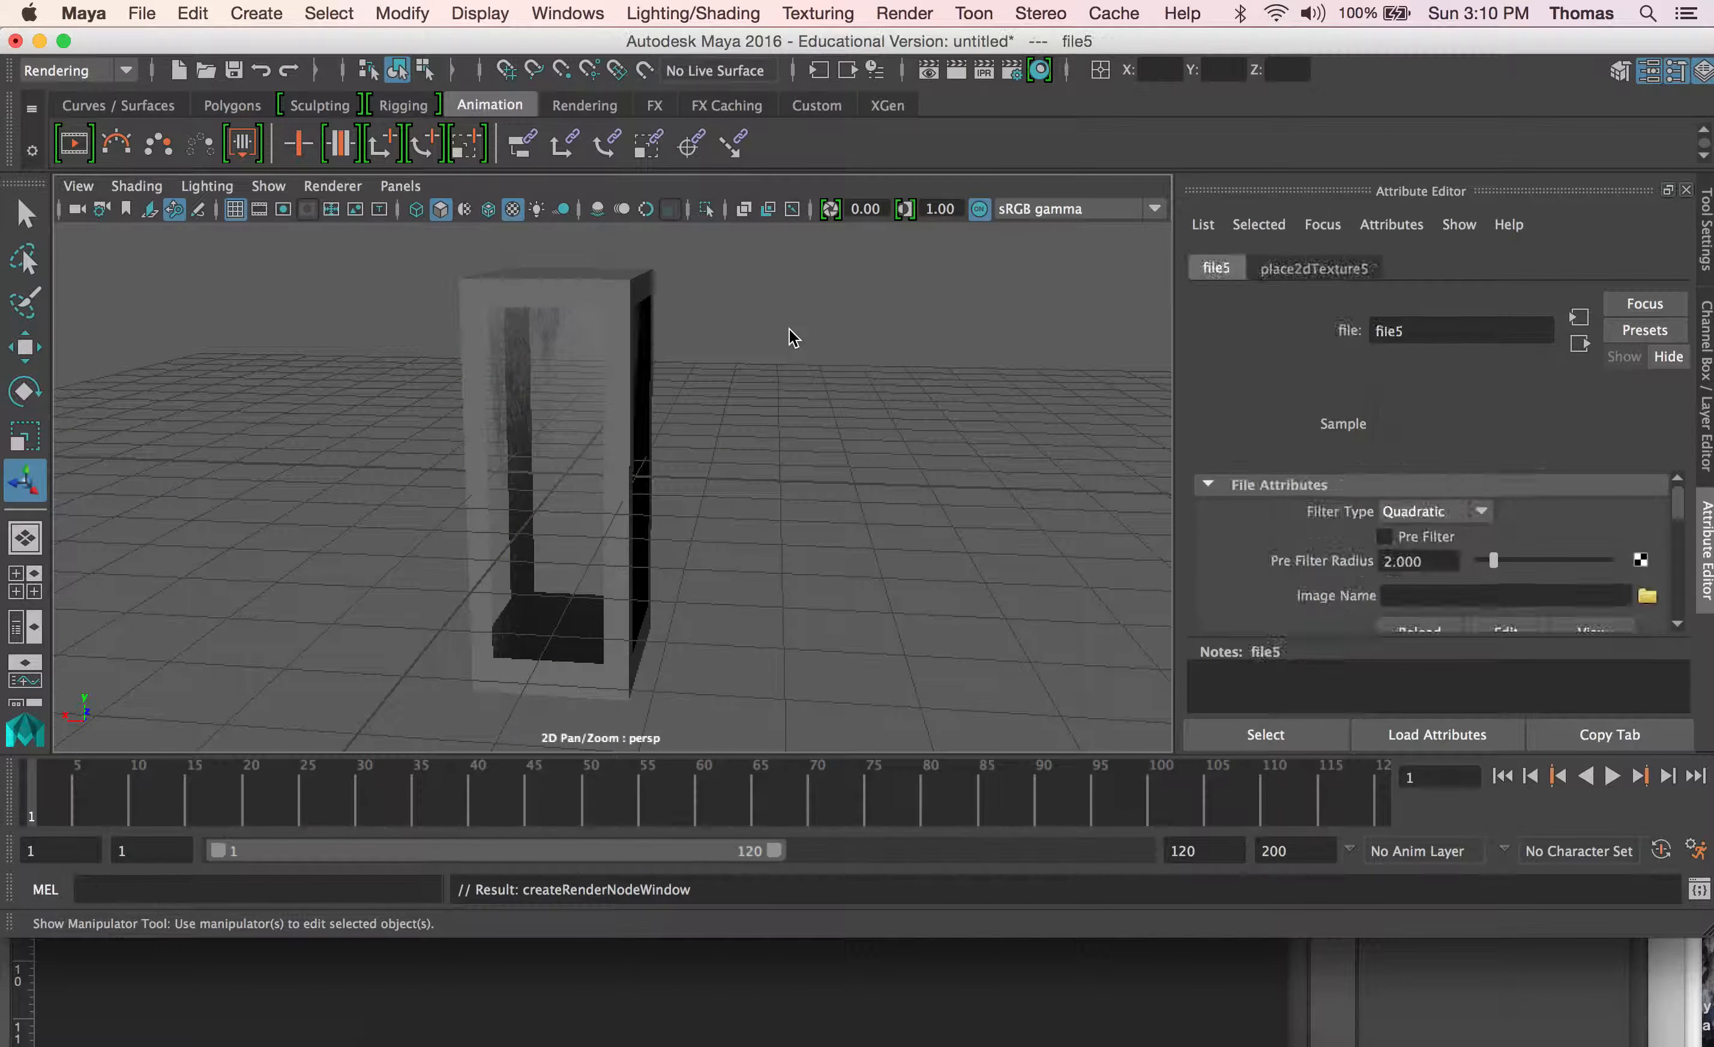
pyautogui.click(1648, 593)
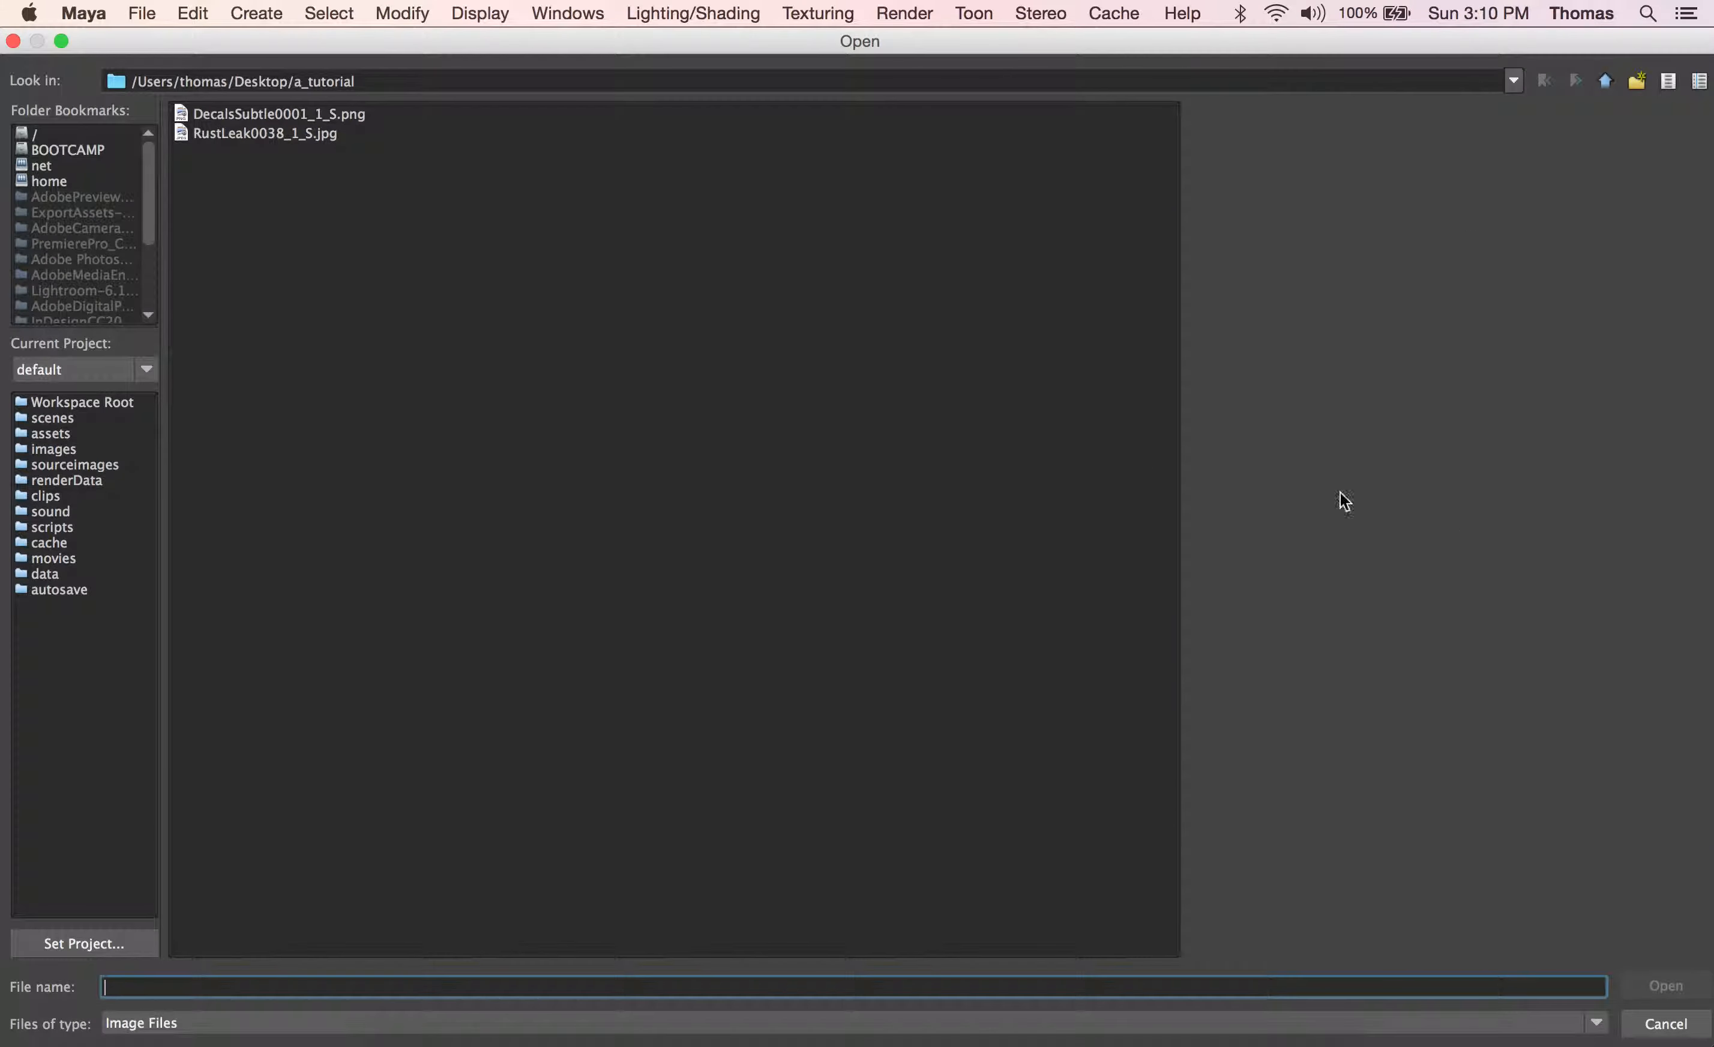
pyautogui.click(310, 138)
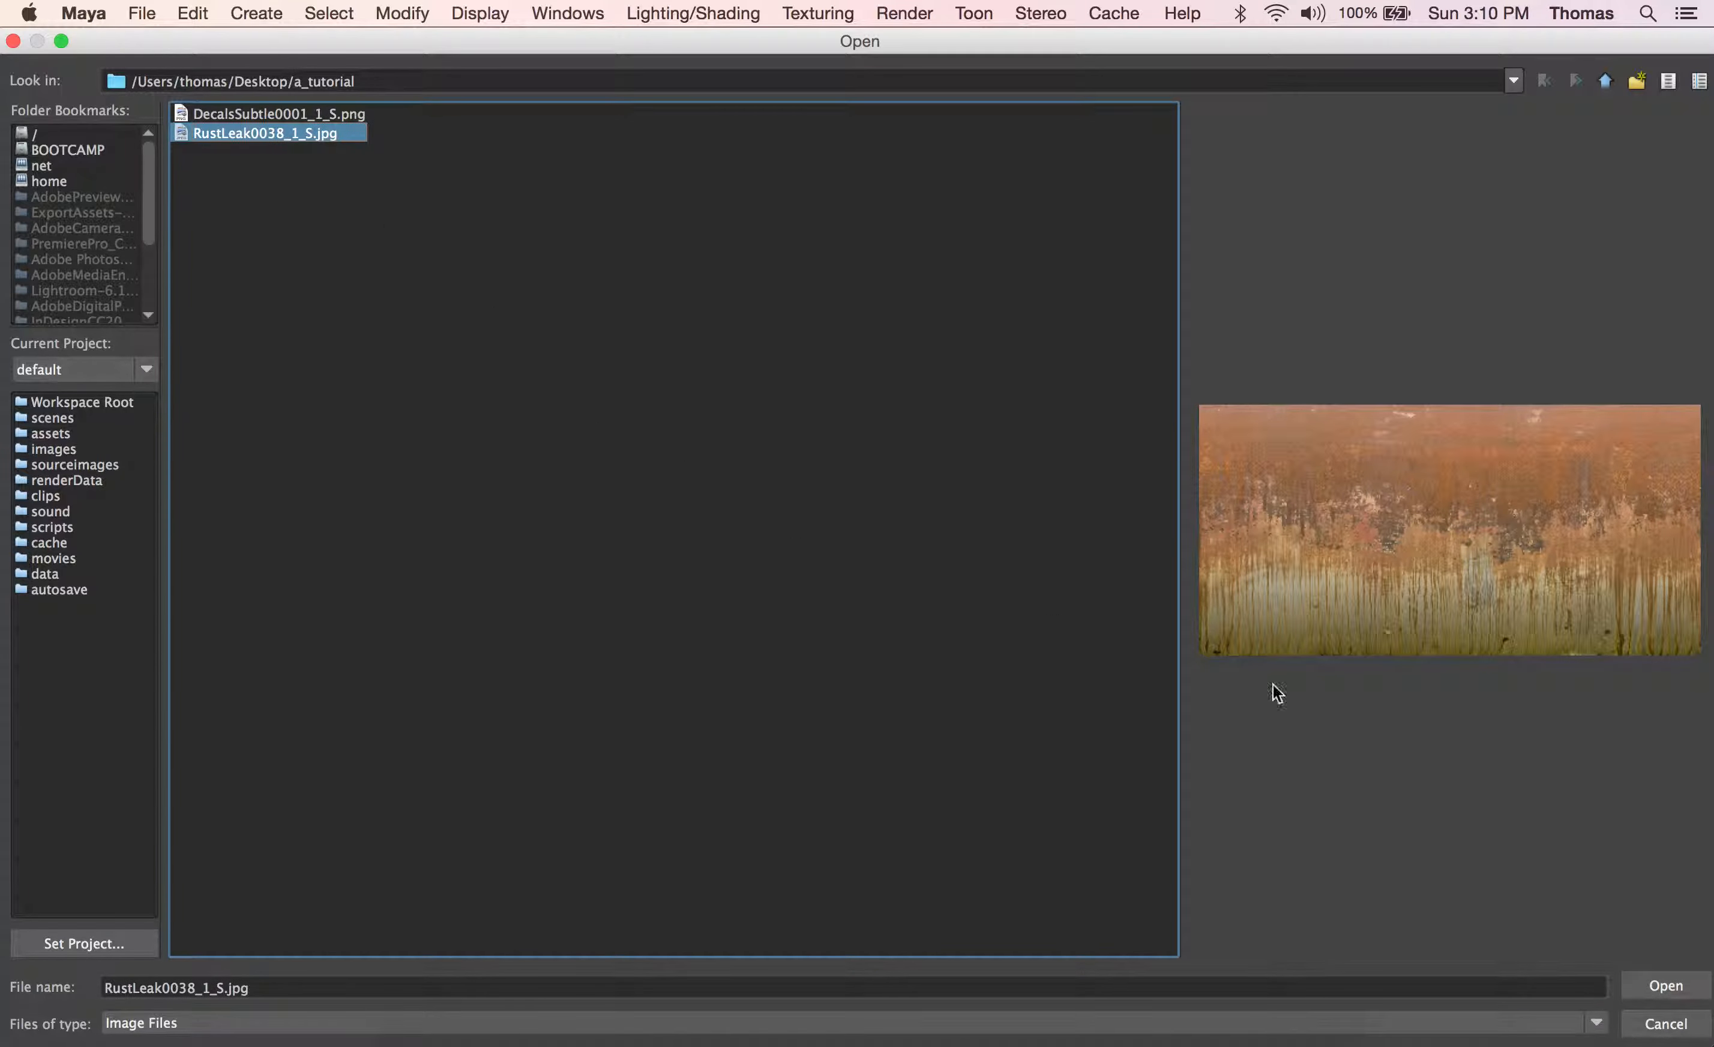
pyautogui.click(1666, 985)
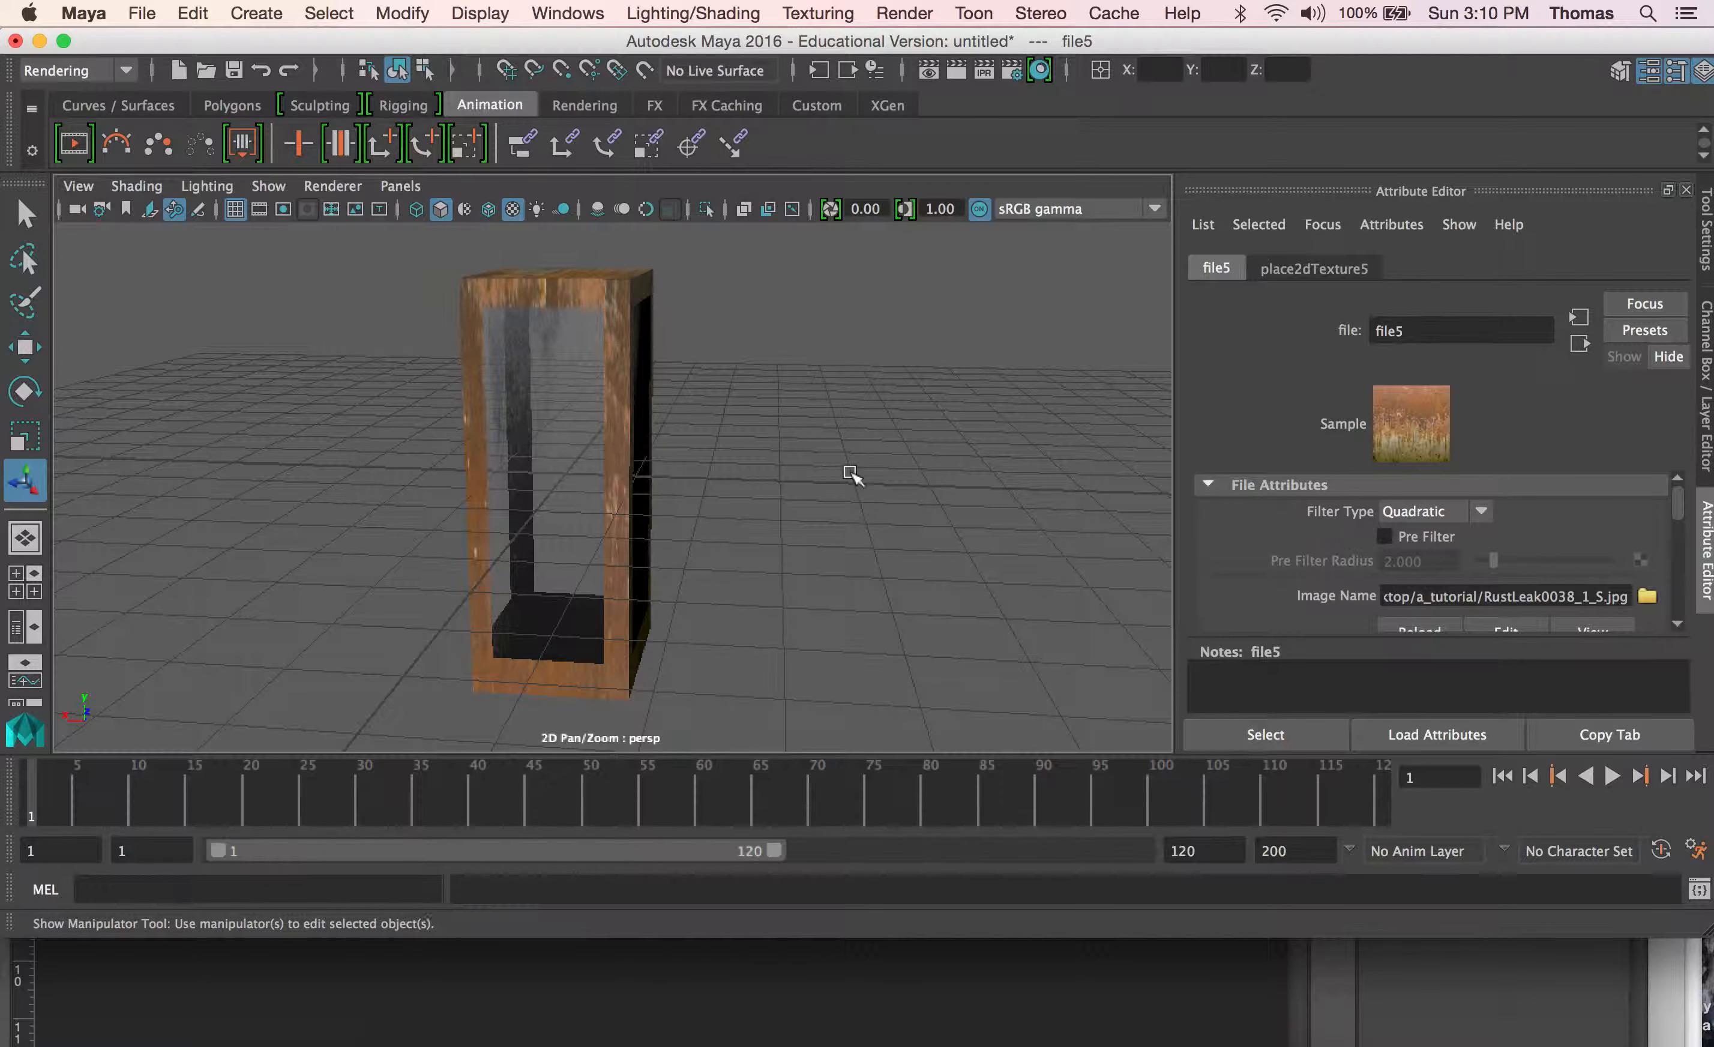
# Step: Apply Automatic UV mapping to the frame using the Modeling menu set, and reselect the frame
pyautogui.click(612, 286)
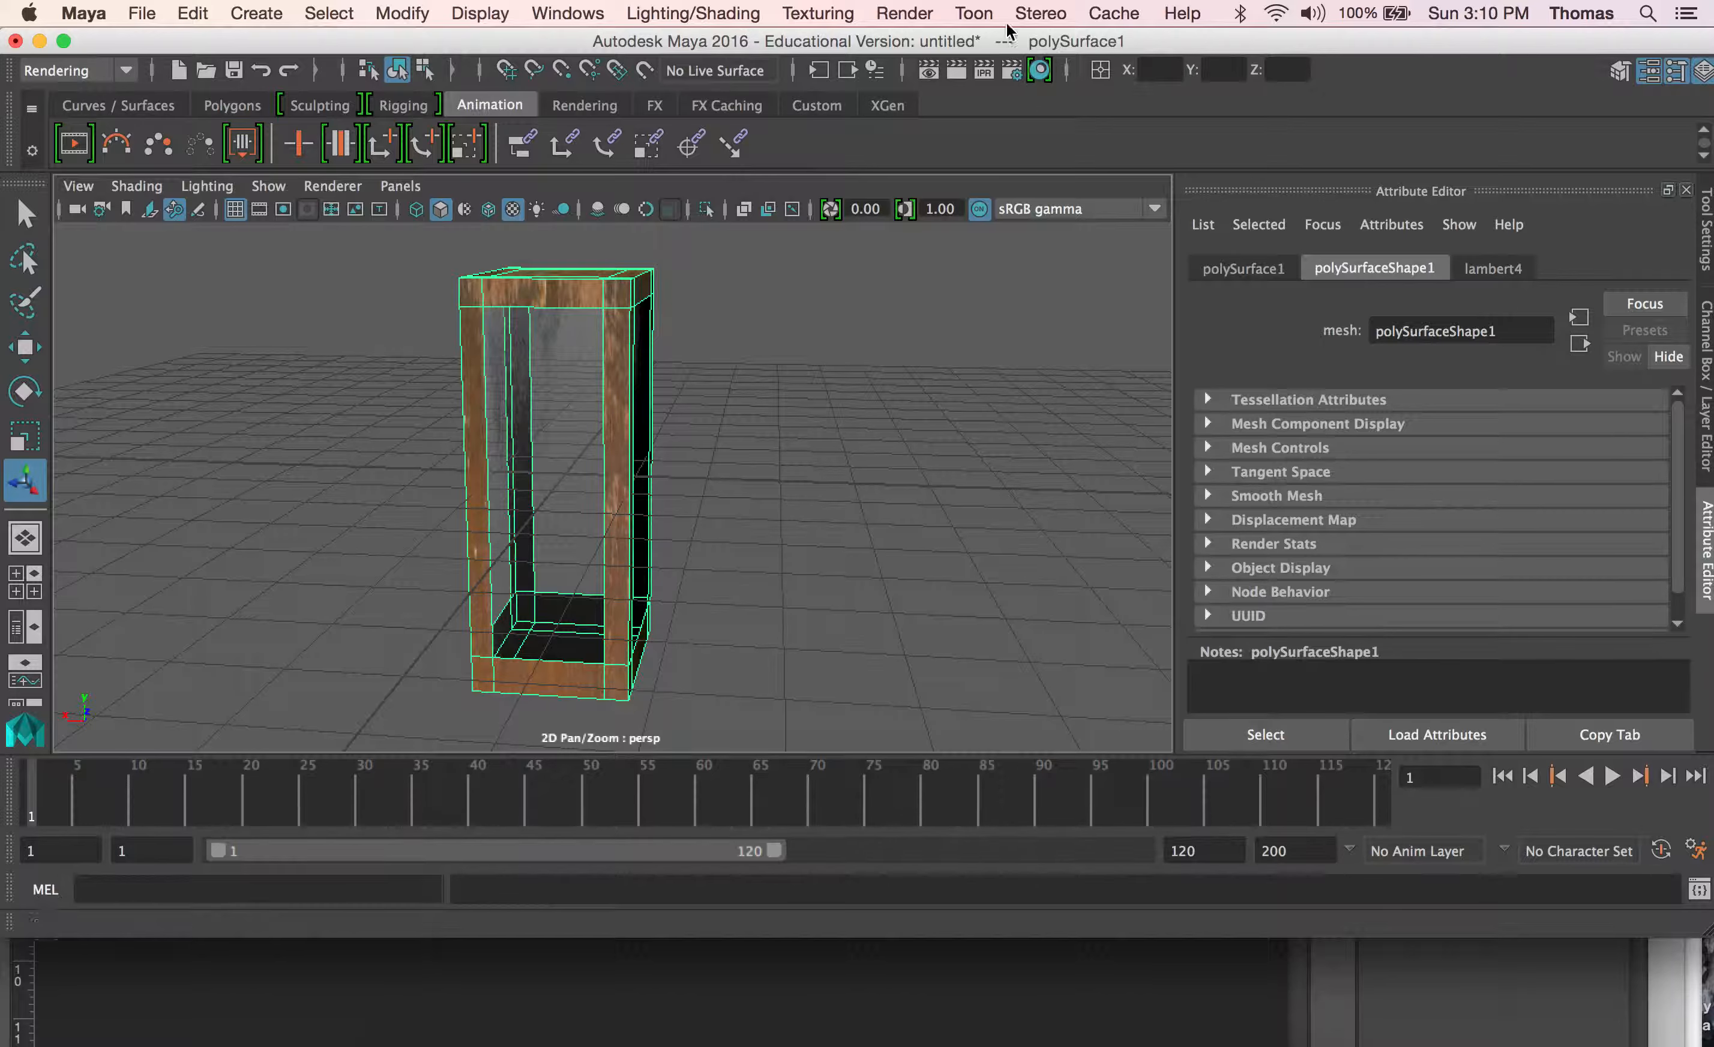
pyautogui.click(70, 71)
pyautogui.click(70, 93)
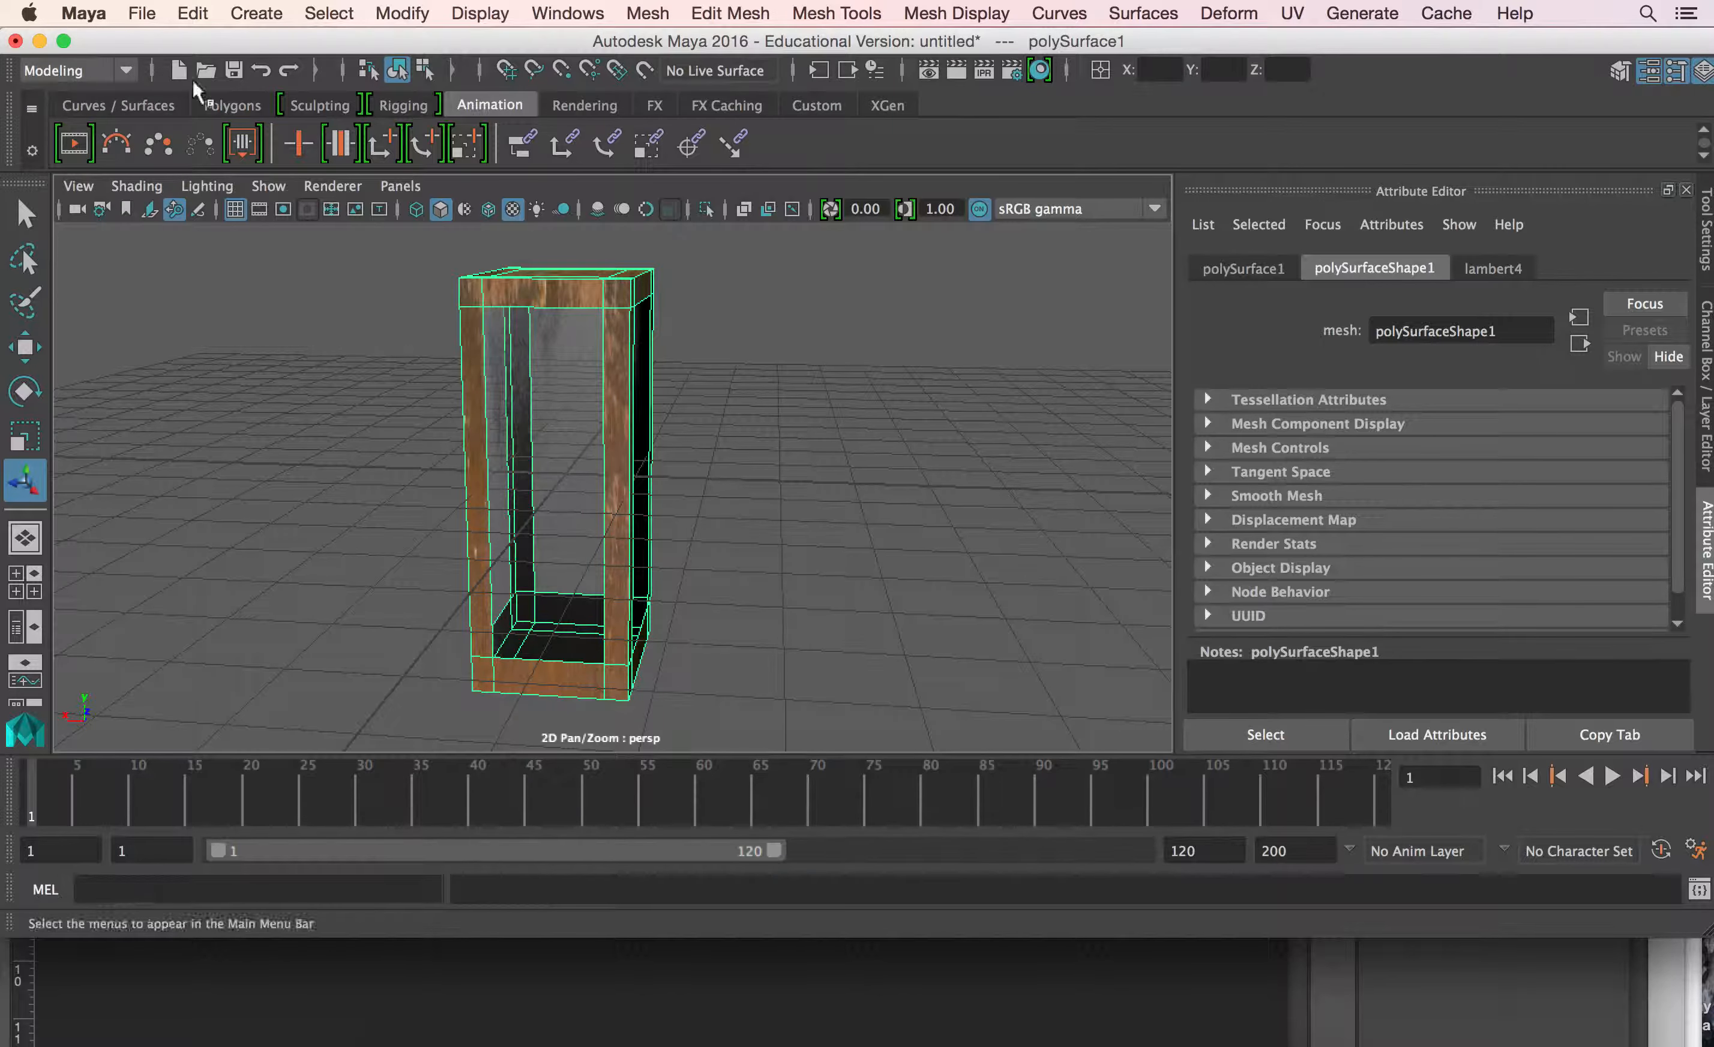
pyautogui.click(1291, 14)
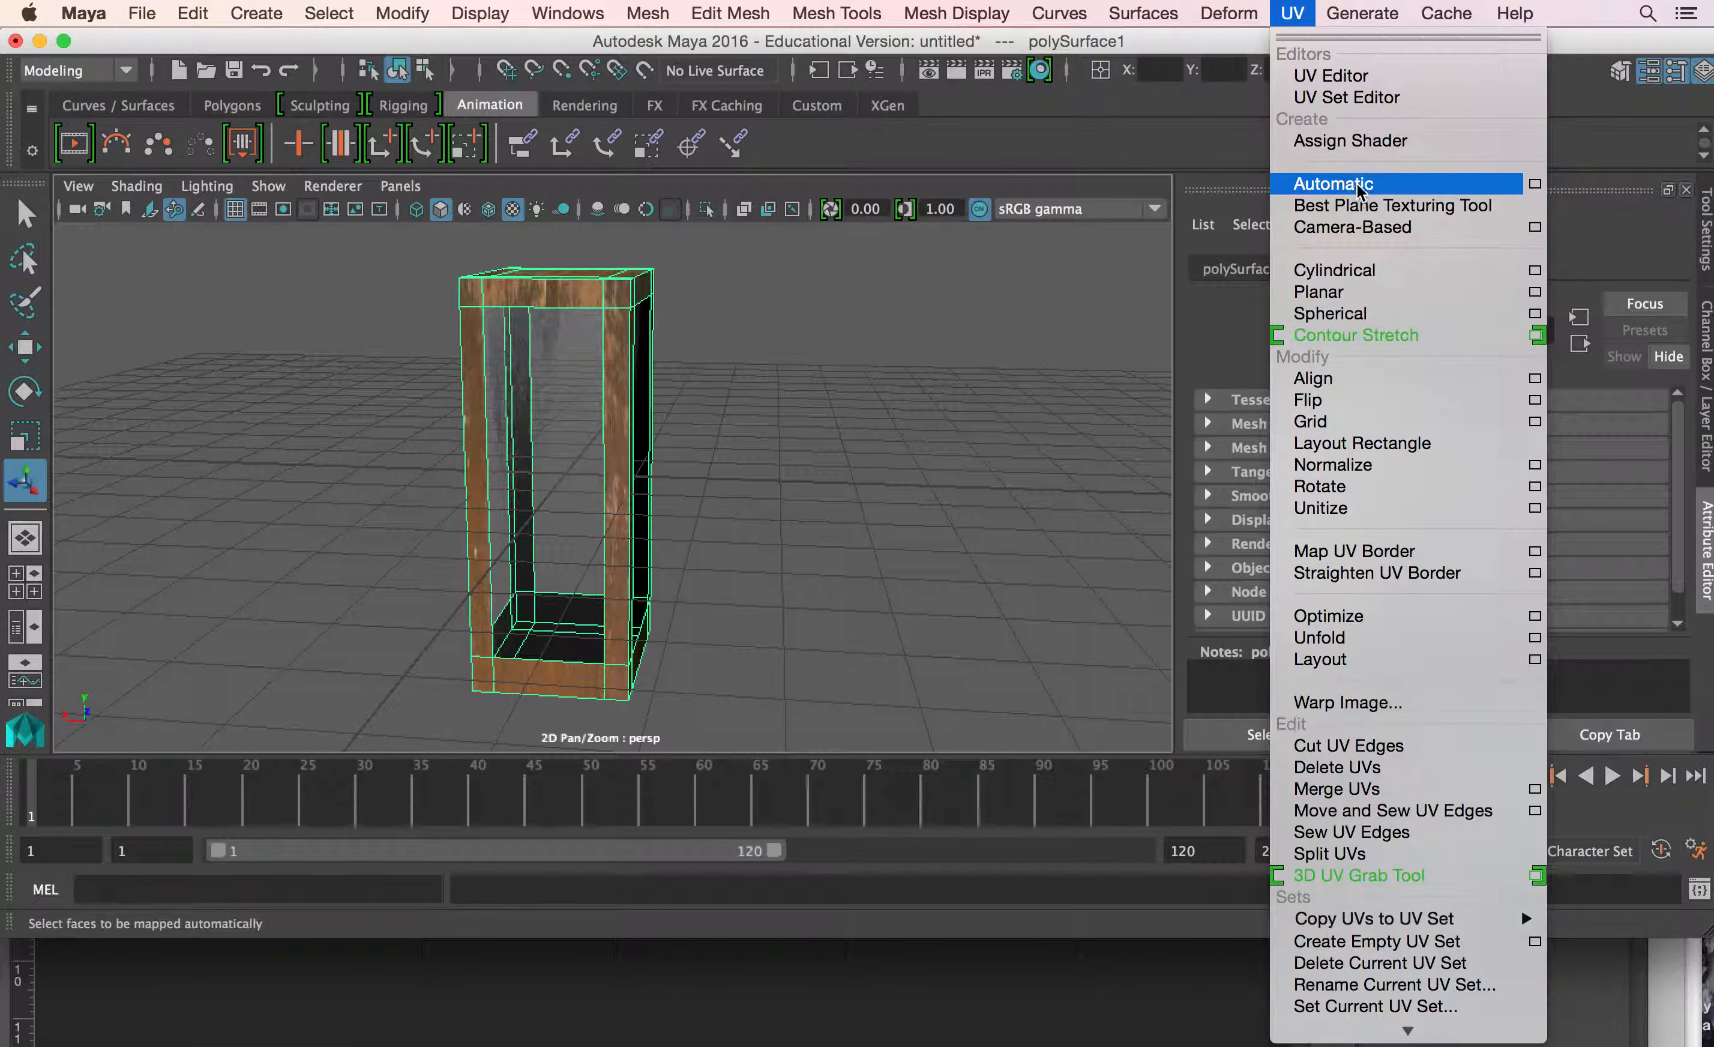
pyautogui.click(1379, 180)
pyautogui.moveTo(612, 288); pyautogui.dragTo(688, 254, button='right')
pyautogui.click(688, 257)
pyautogui.click(633, 394)
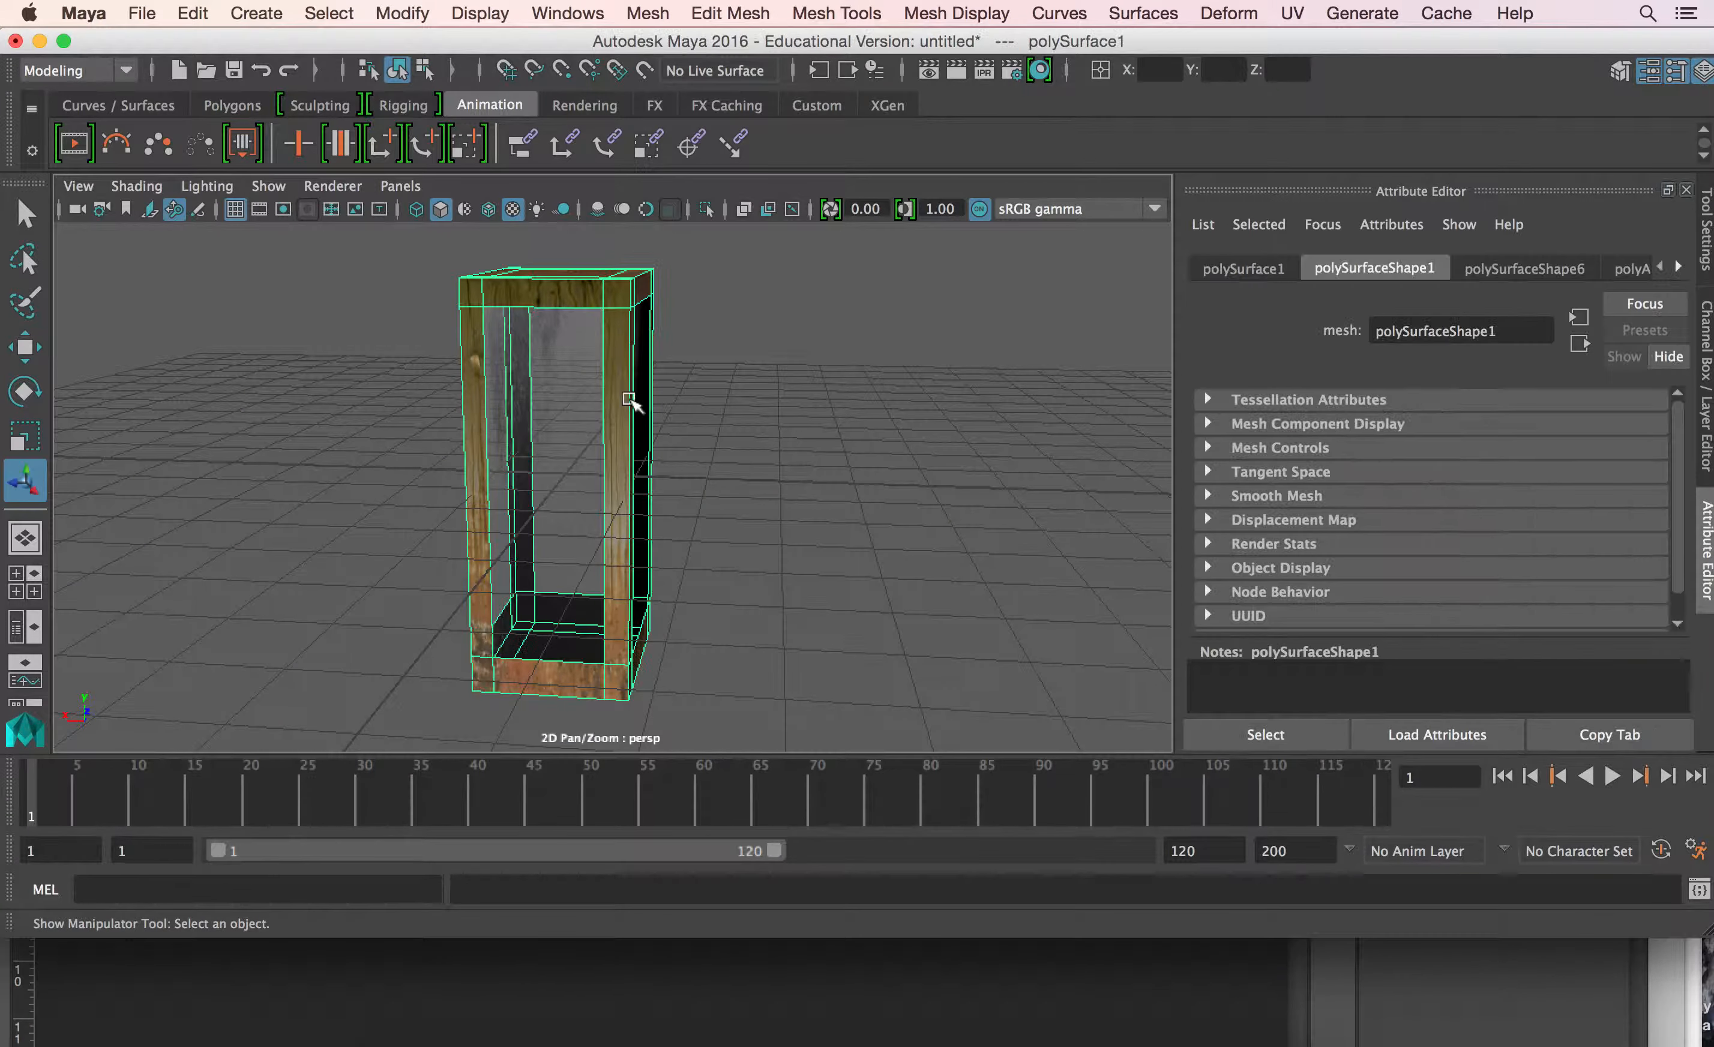
# Step: Select the entire box, including its frame and glass panes, and open the export of the selection
pyautogui.keyDown('alt'); pyautogui.moveTo(652, 454); pyautogui.dragTo(803, 494); pyautogui.keyUp('alt')
pyautogui.click(778, 510)
pyautogui.keyDown('alt'); pyautogui.moveTo(881, 496); pyautogui.dragTo(409, 341, button='right'); pyautogui.keyUp('alt')
pyautogui.moveTo(368, 326); pyautogui.dragTo(689, 671)
pyautogui.click(143, 13)
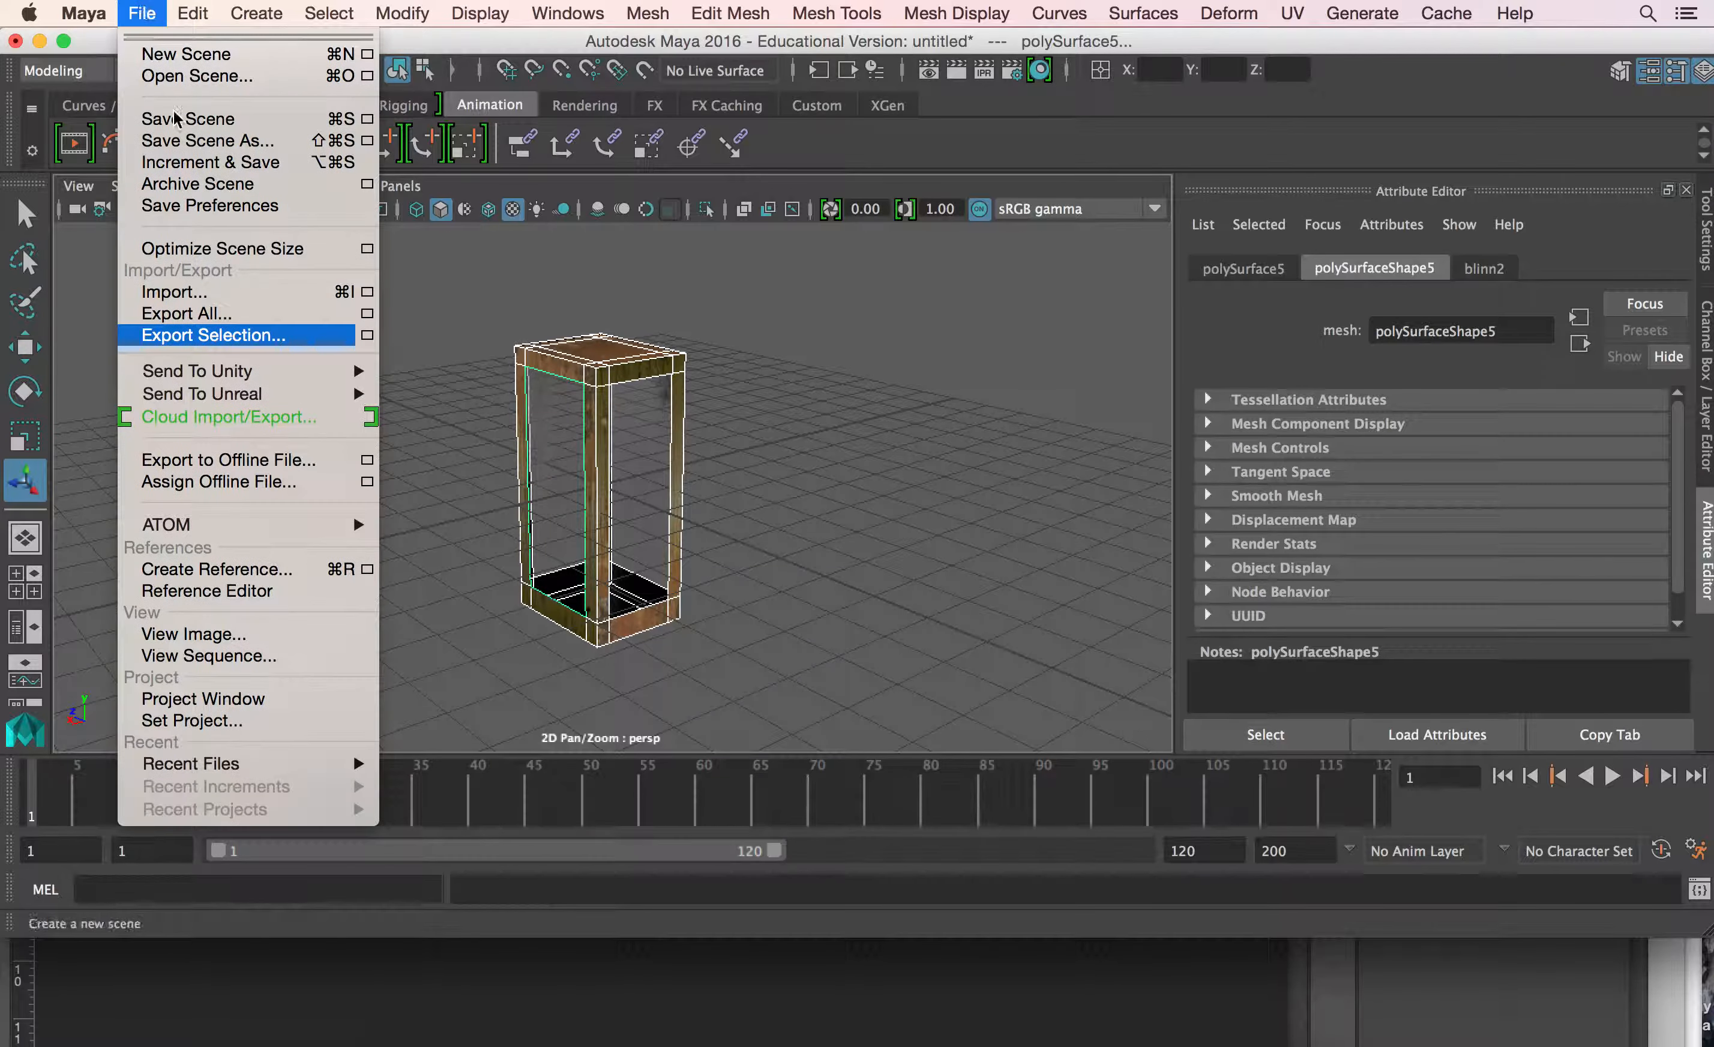
pyautogui.moveTo(226, 368)
pyautogui.click(348, 335)
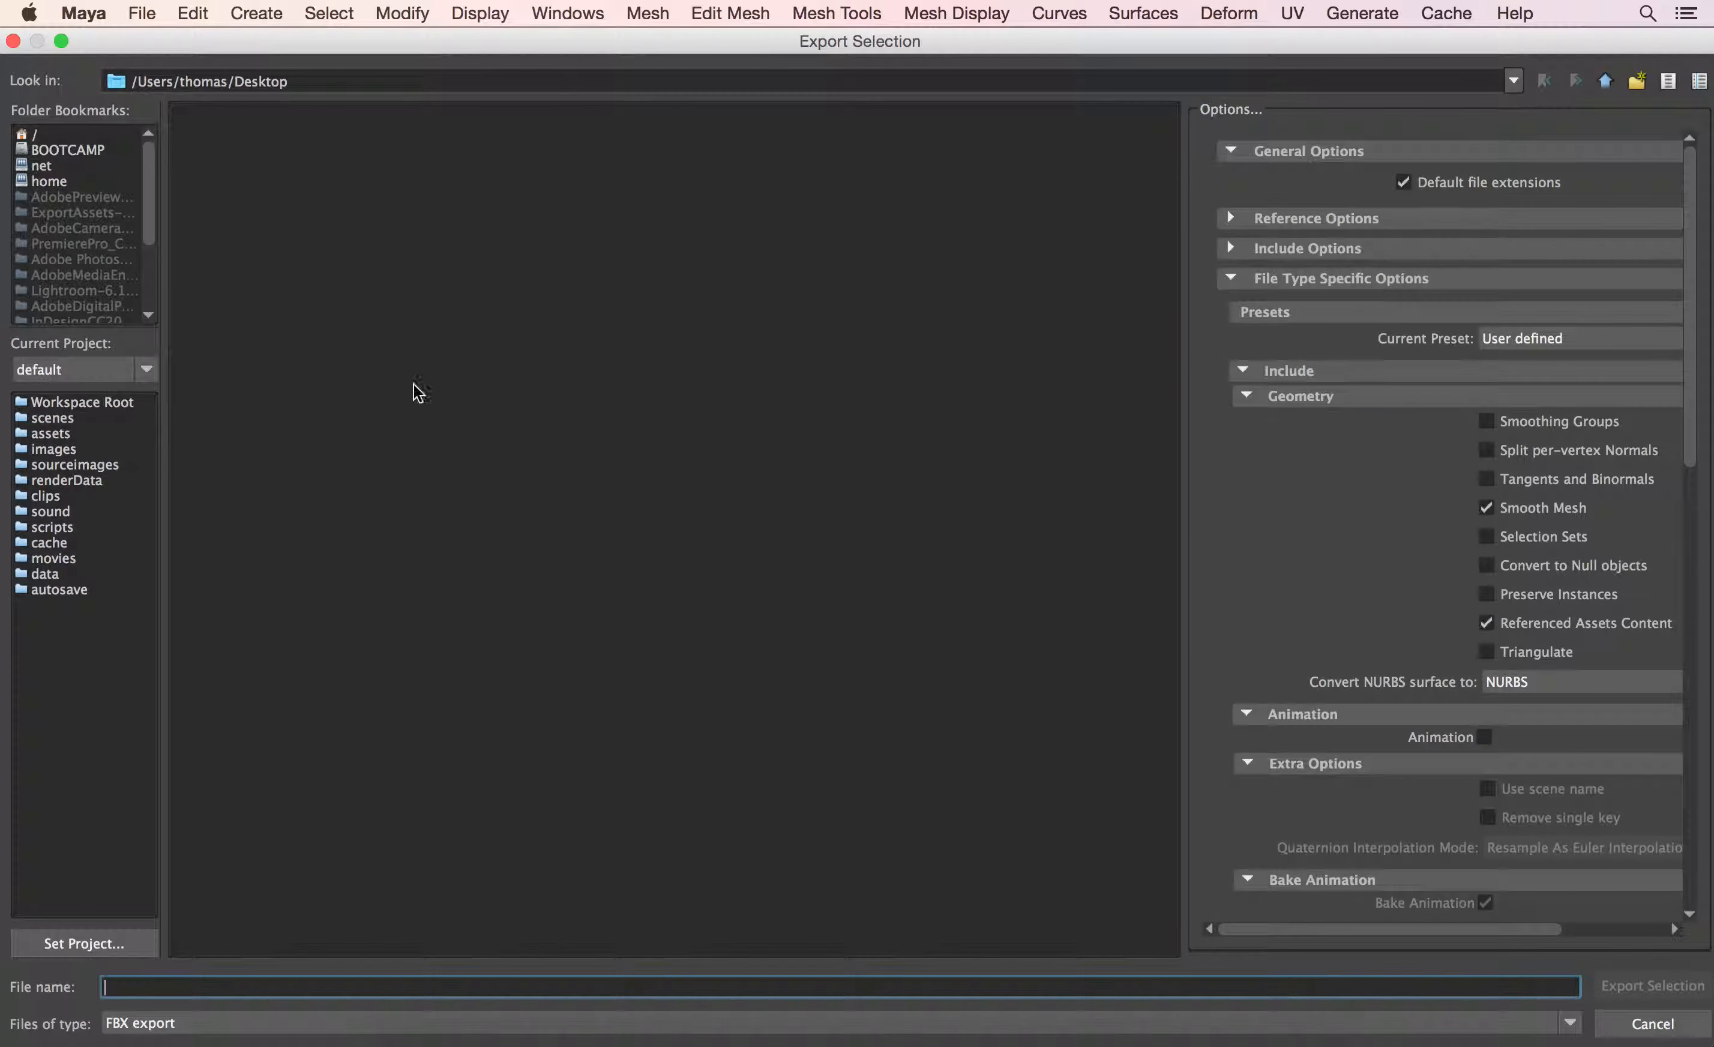
# Step: Name the export file a_test_5 and choose FBX export as its file type
pyautogui.write('a_test')
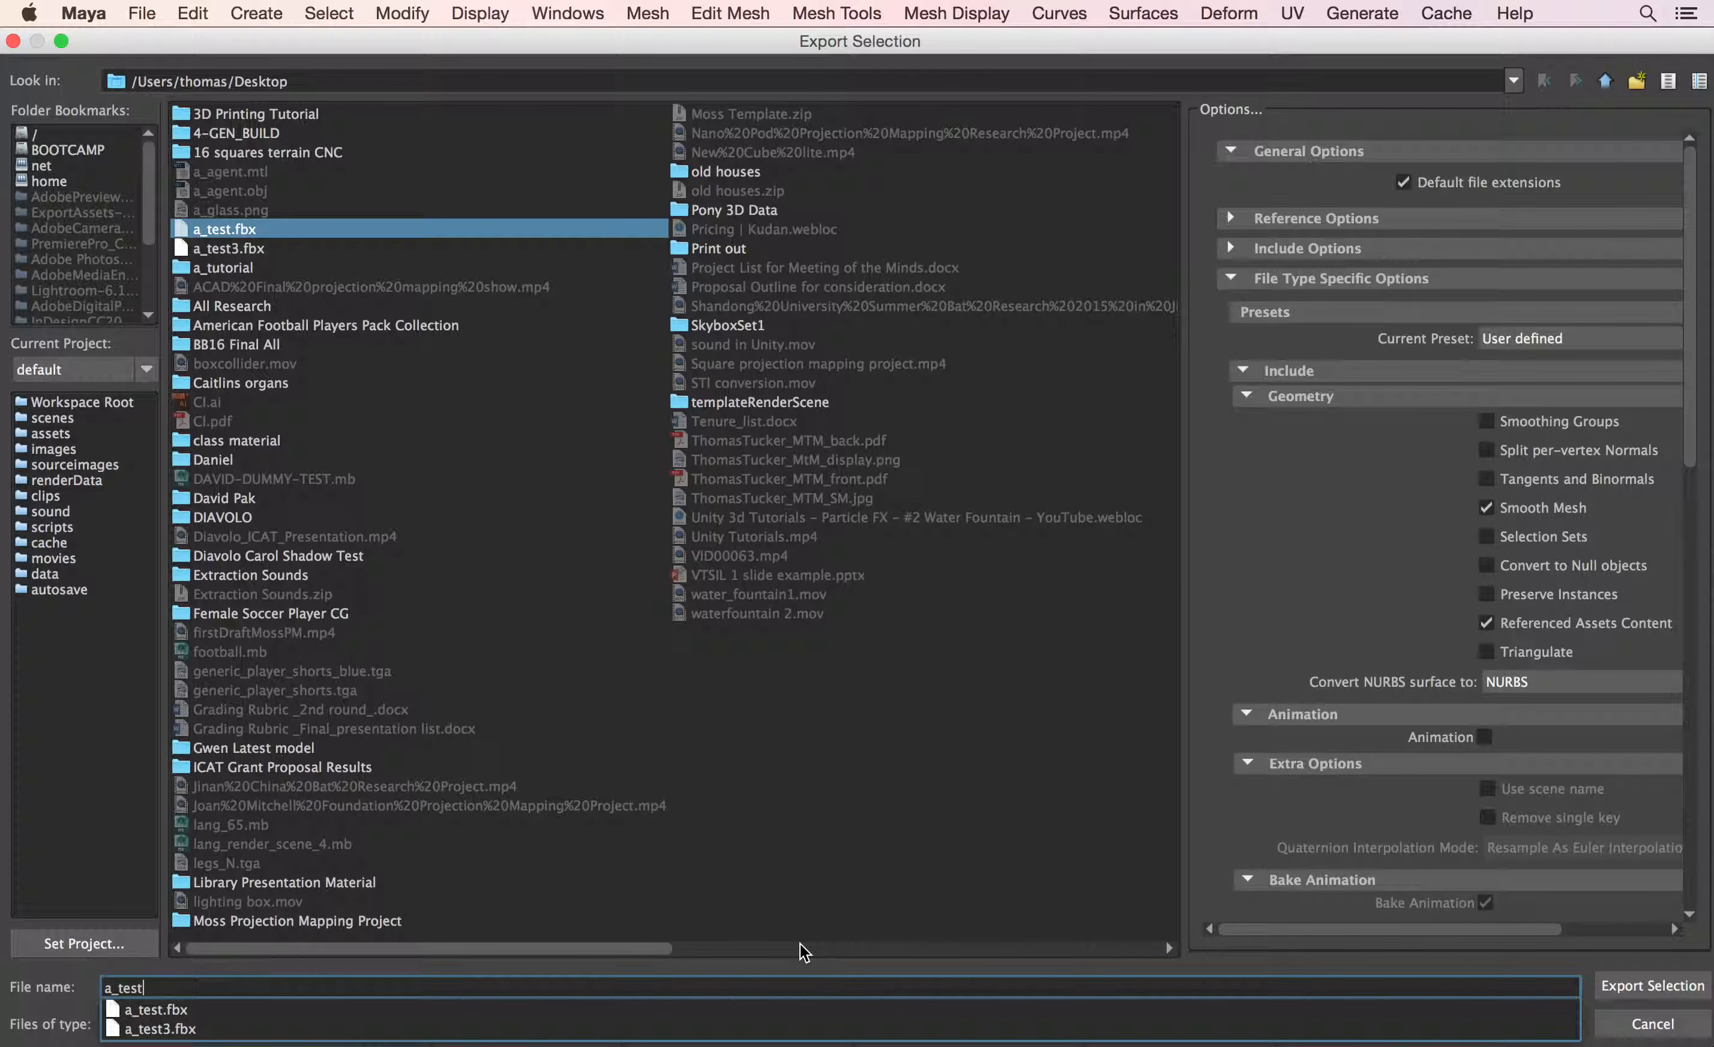
pyautogui.write('_5')
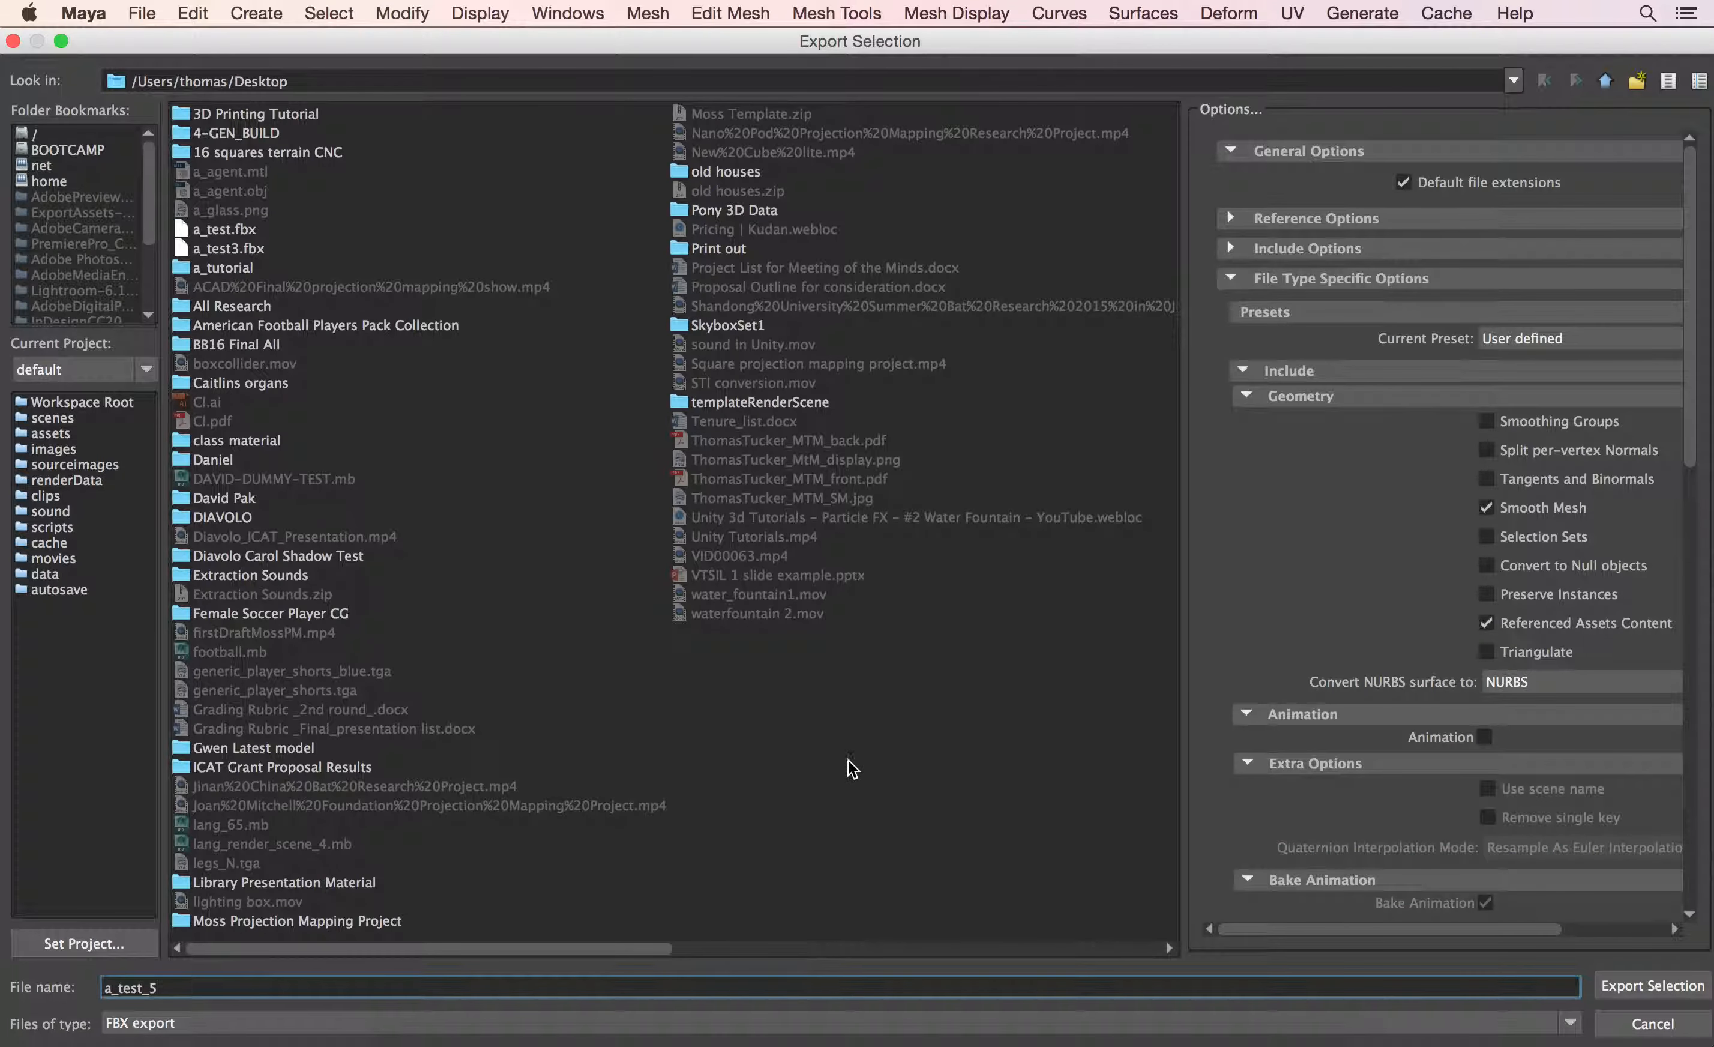
pyautogui.click(1571, 1024)
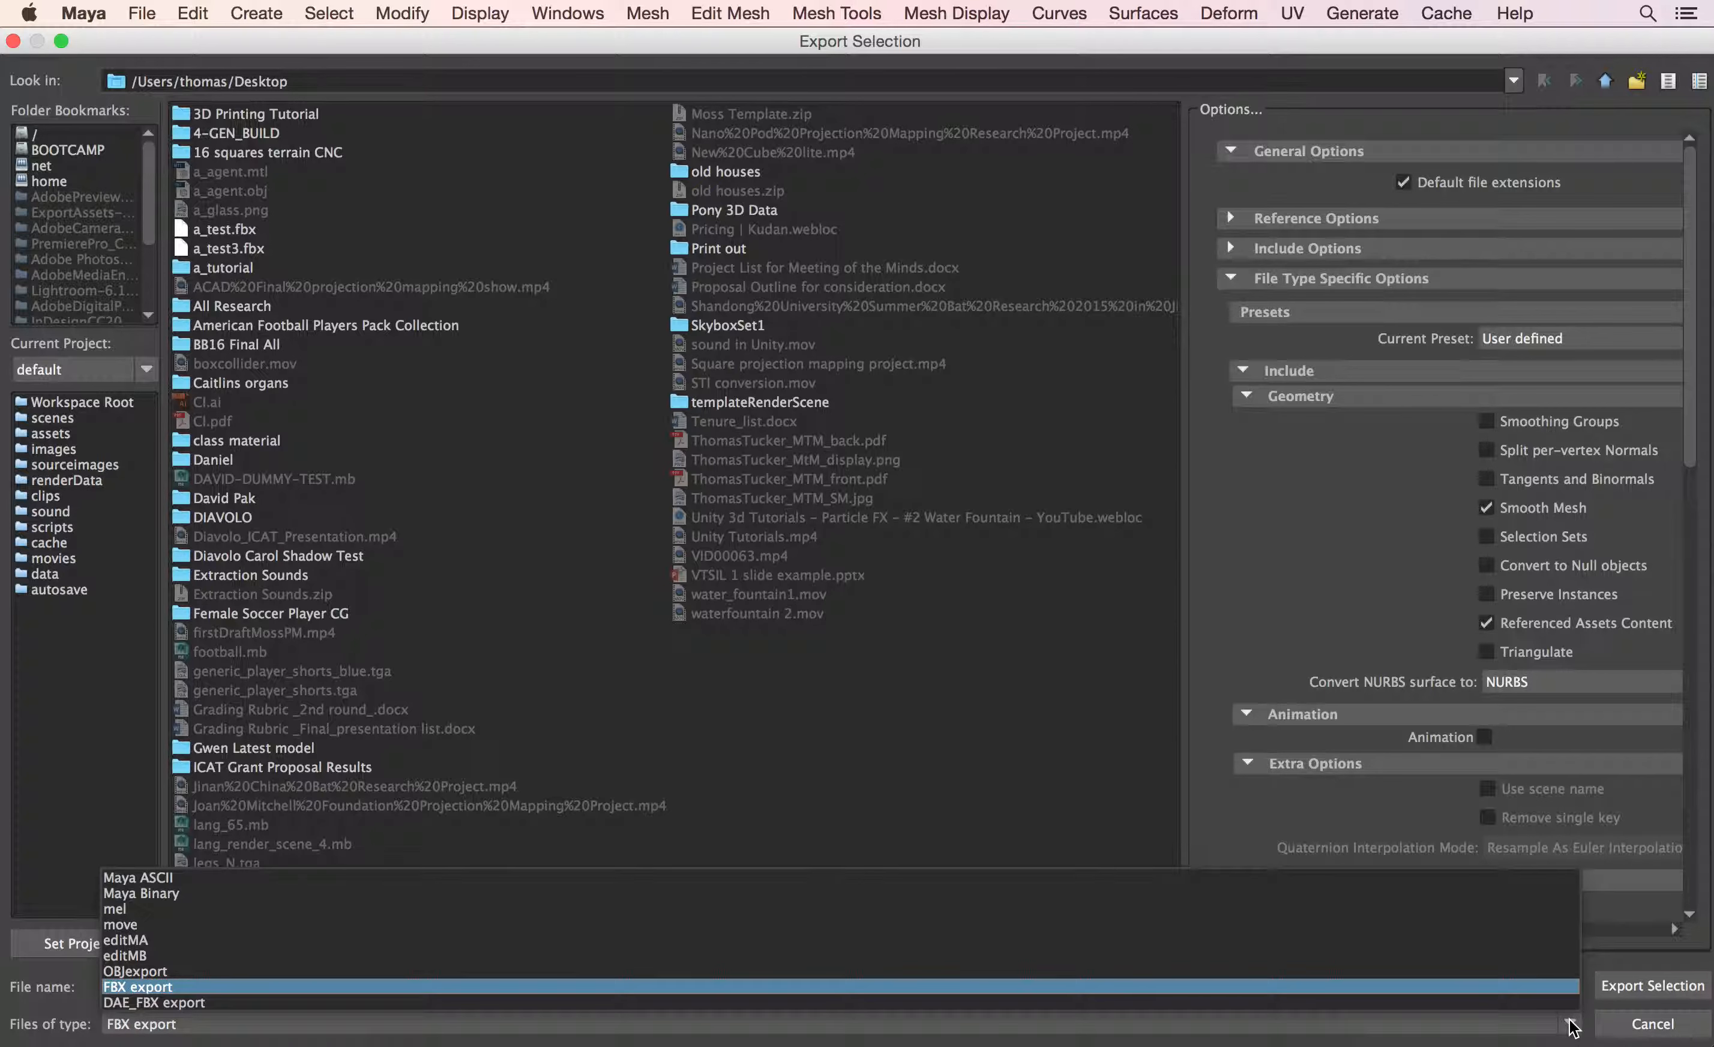
pyautogui.click(1537, 986)
# Step: Open the Plug-in Manager, export the selected box to the Desktop, and close the Plug-in Manager
pyautogui.click(564, 9)
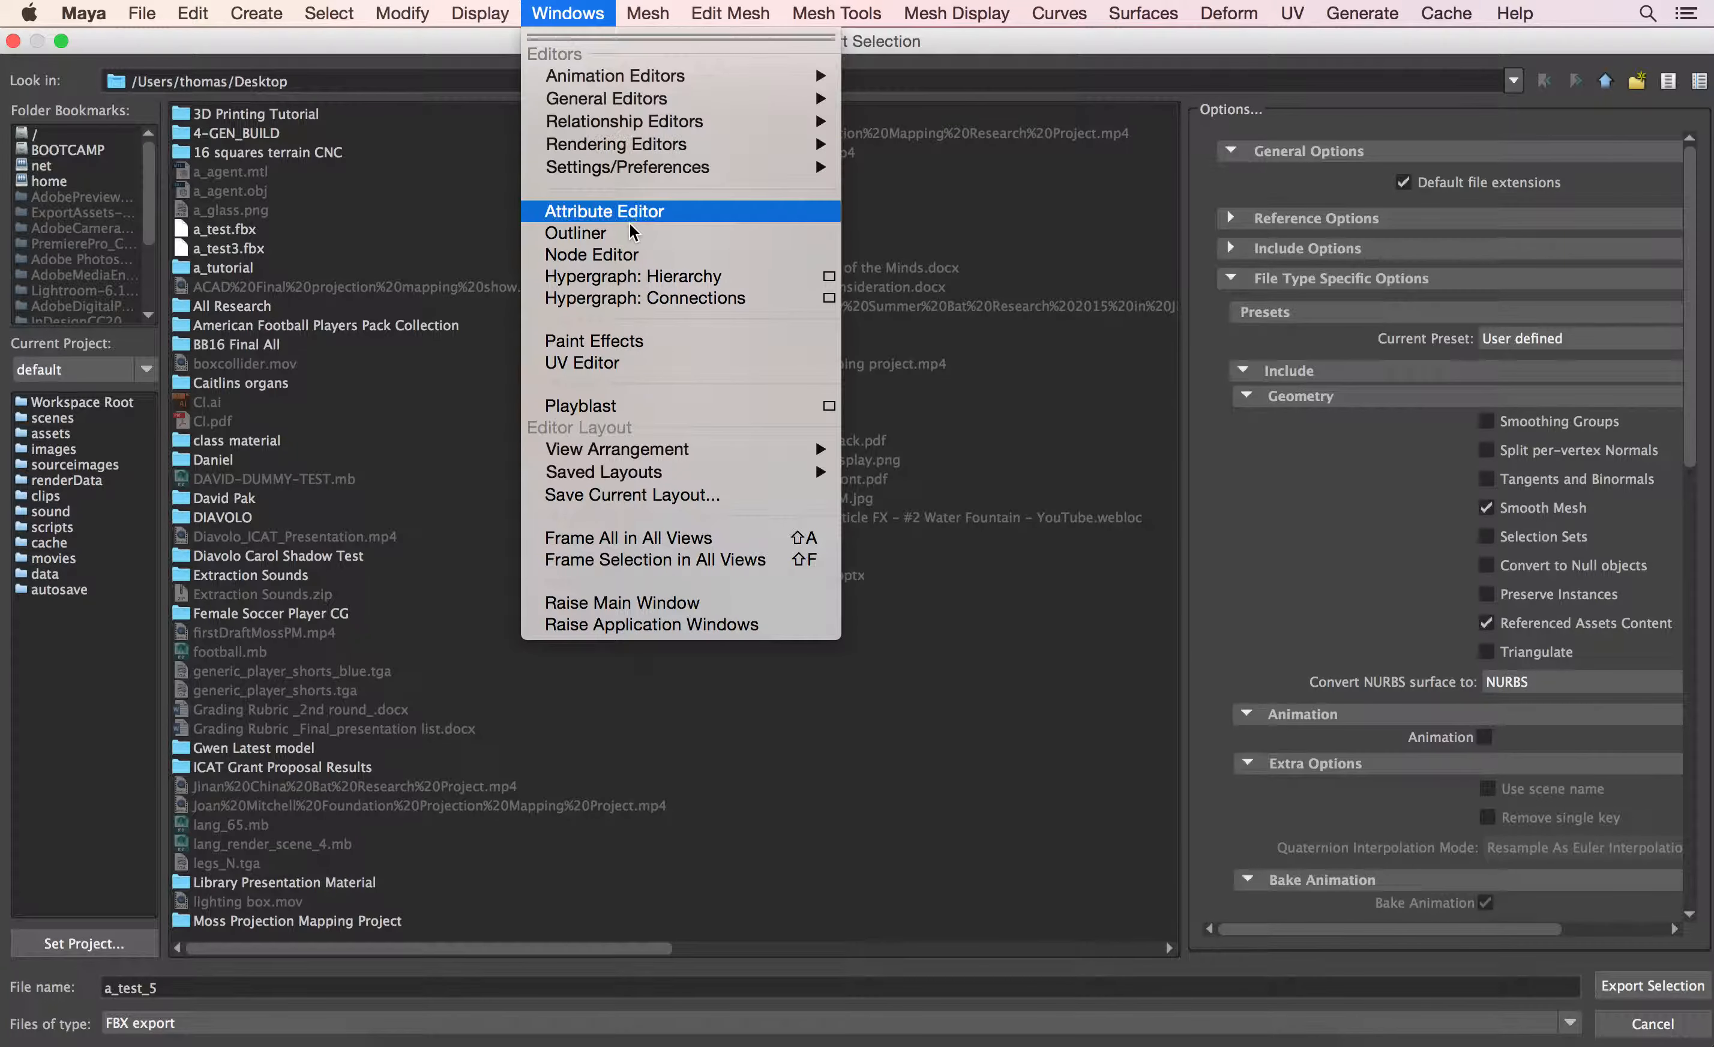
pyautogui.moveTo(774, 167)
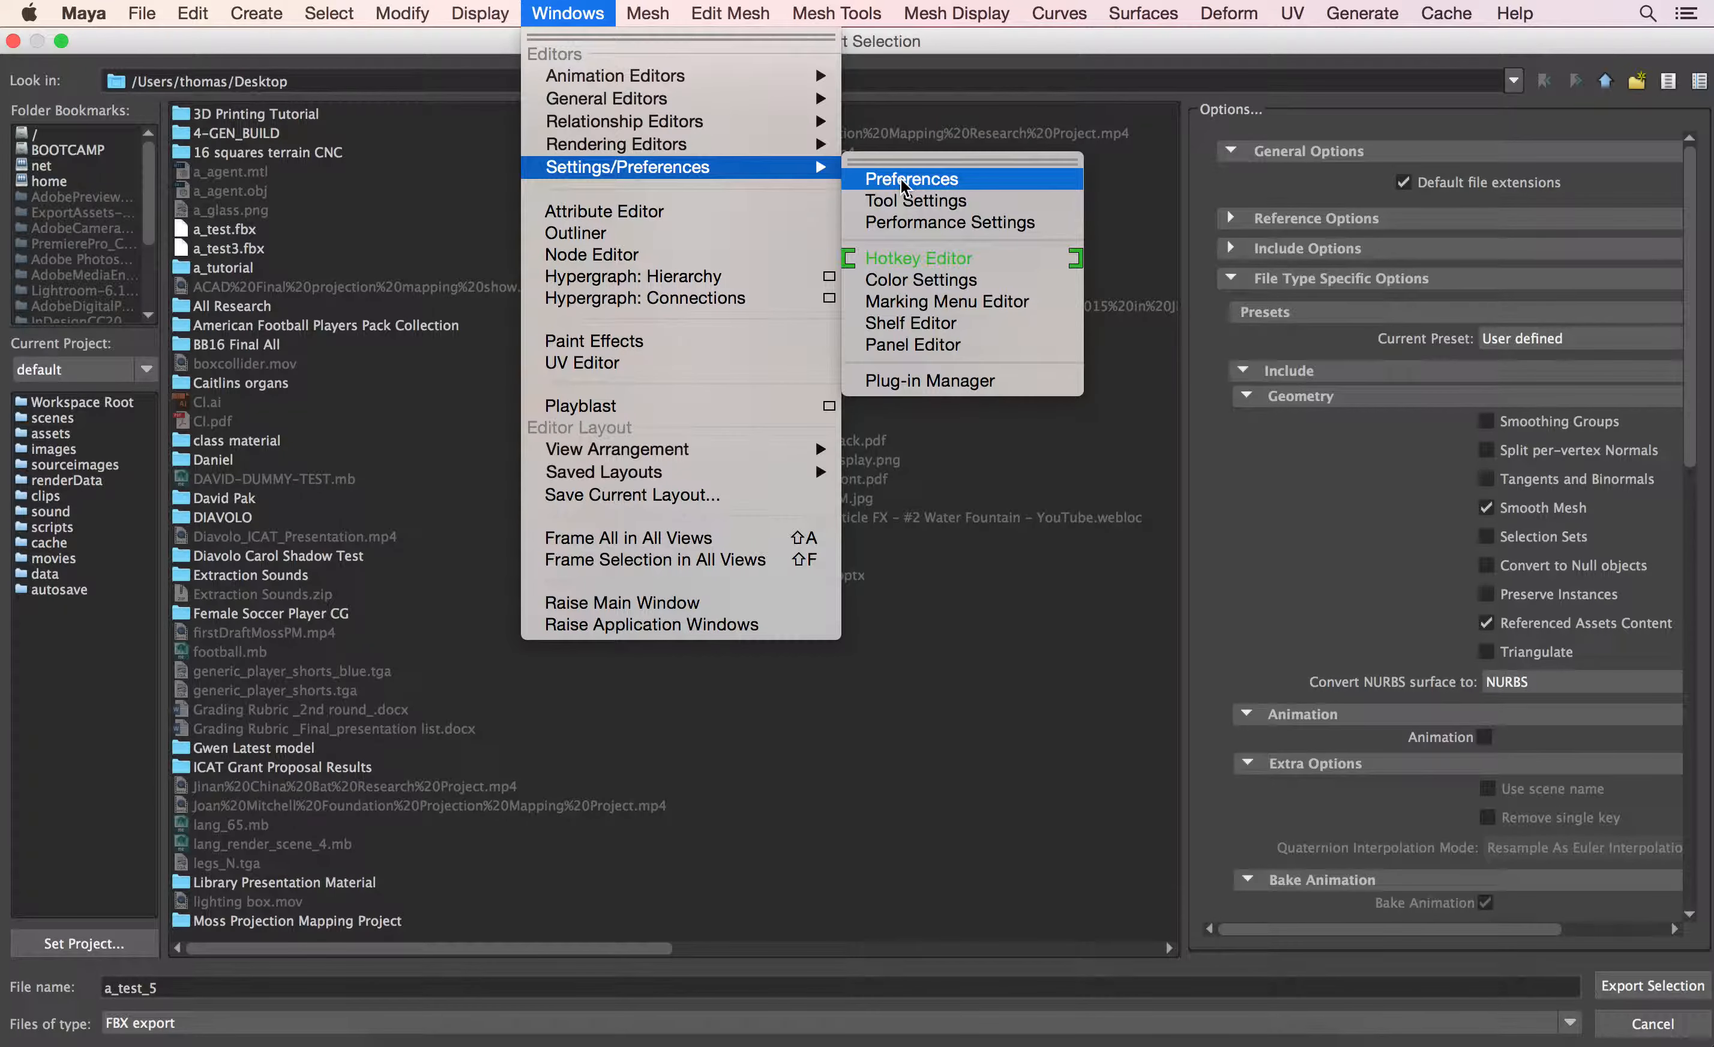
pyautogui.click(975, 381)
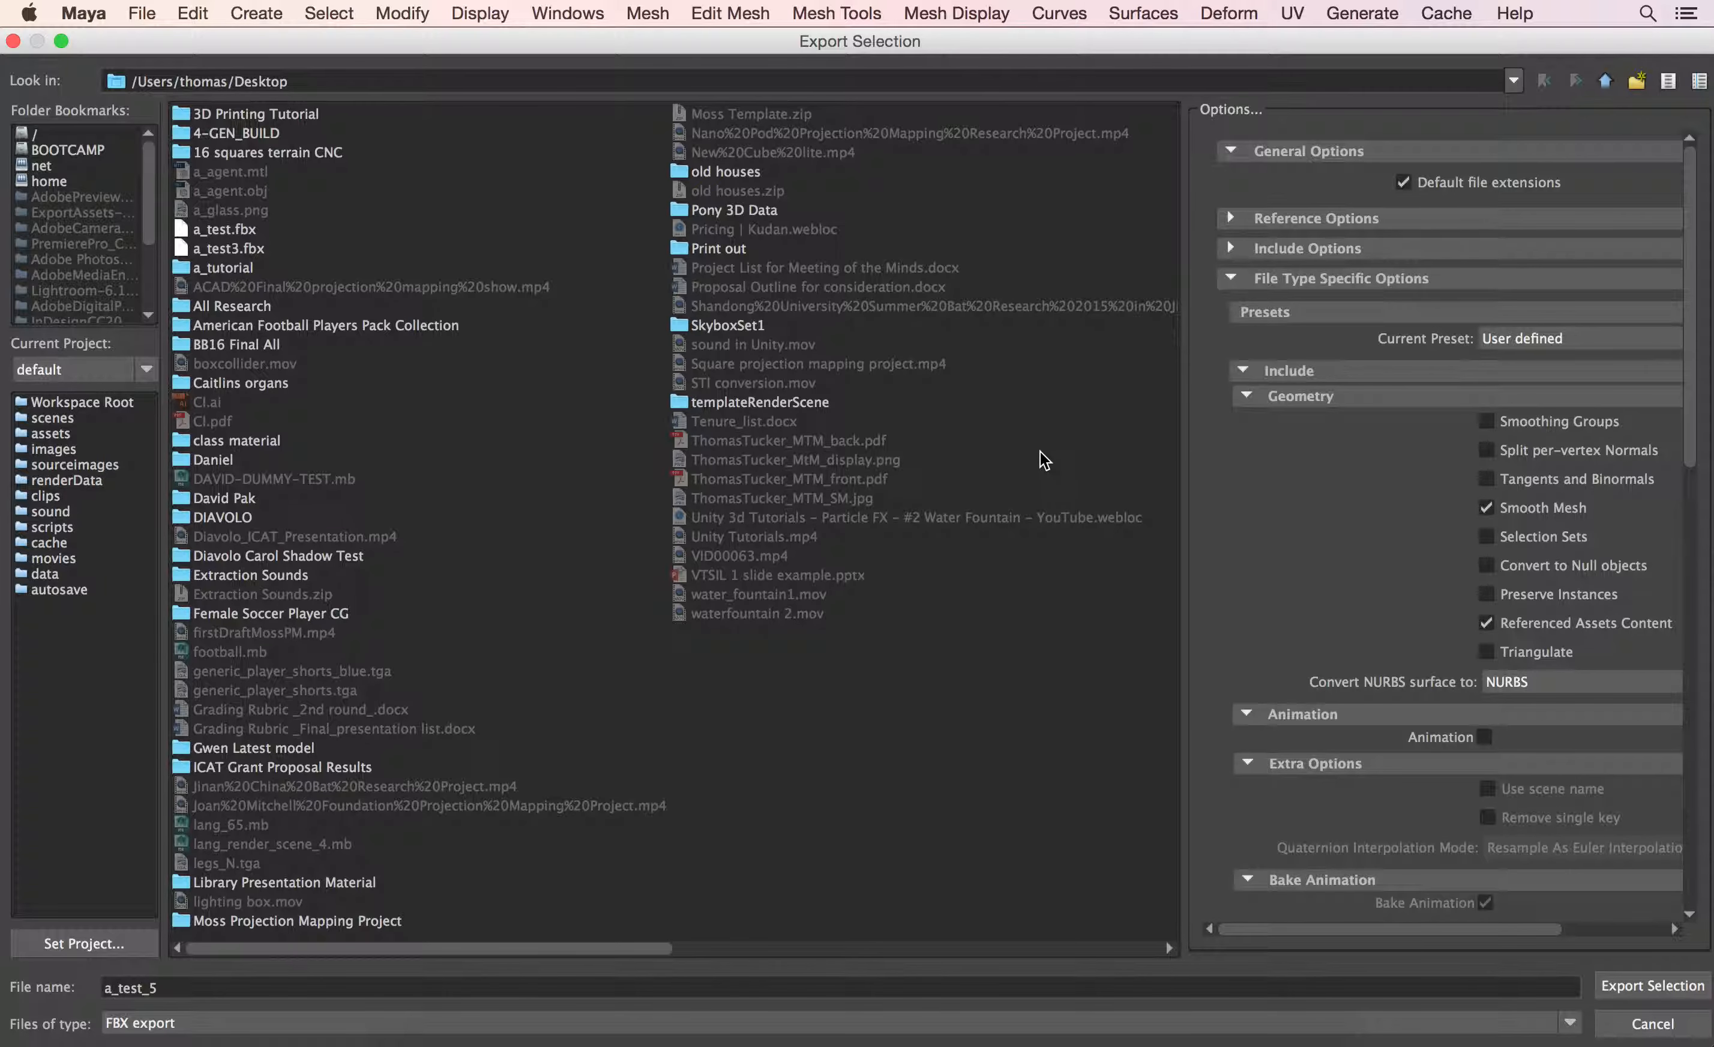
pyautogui.click(1636, 993)
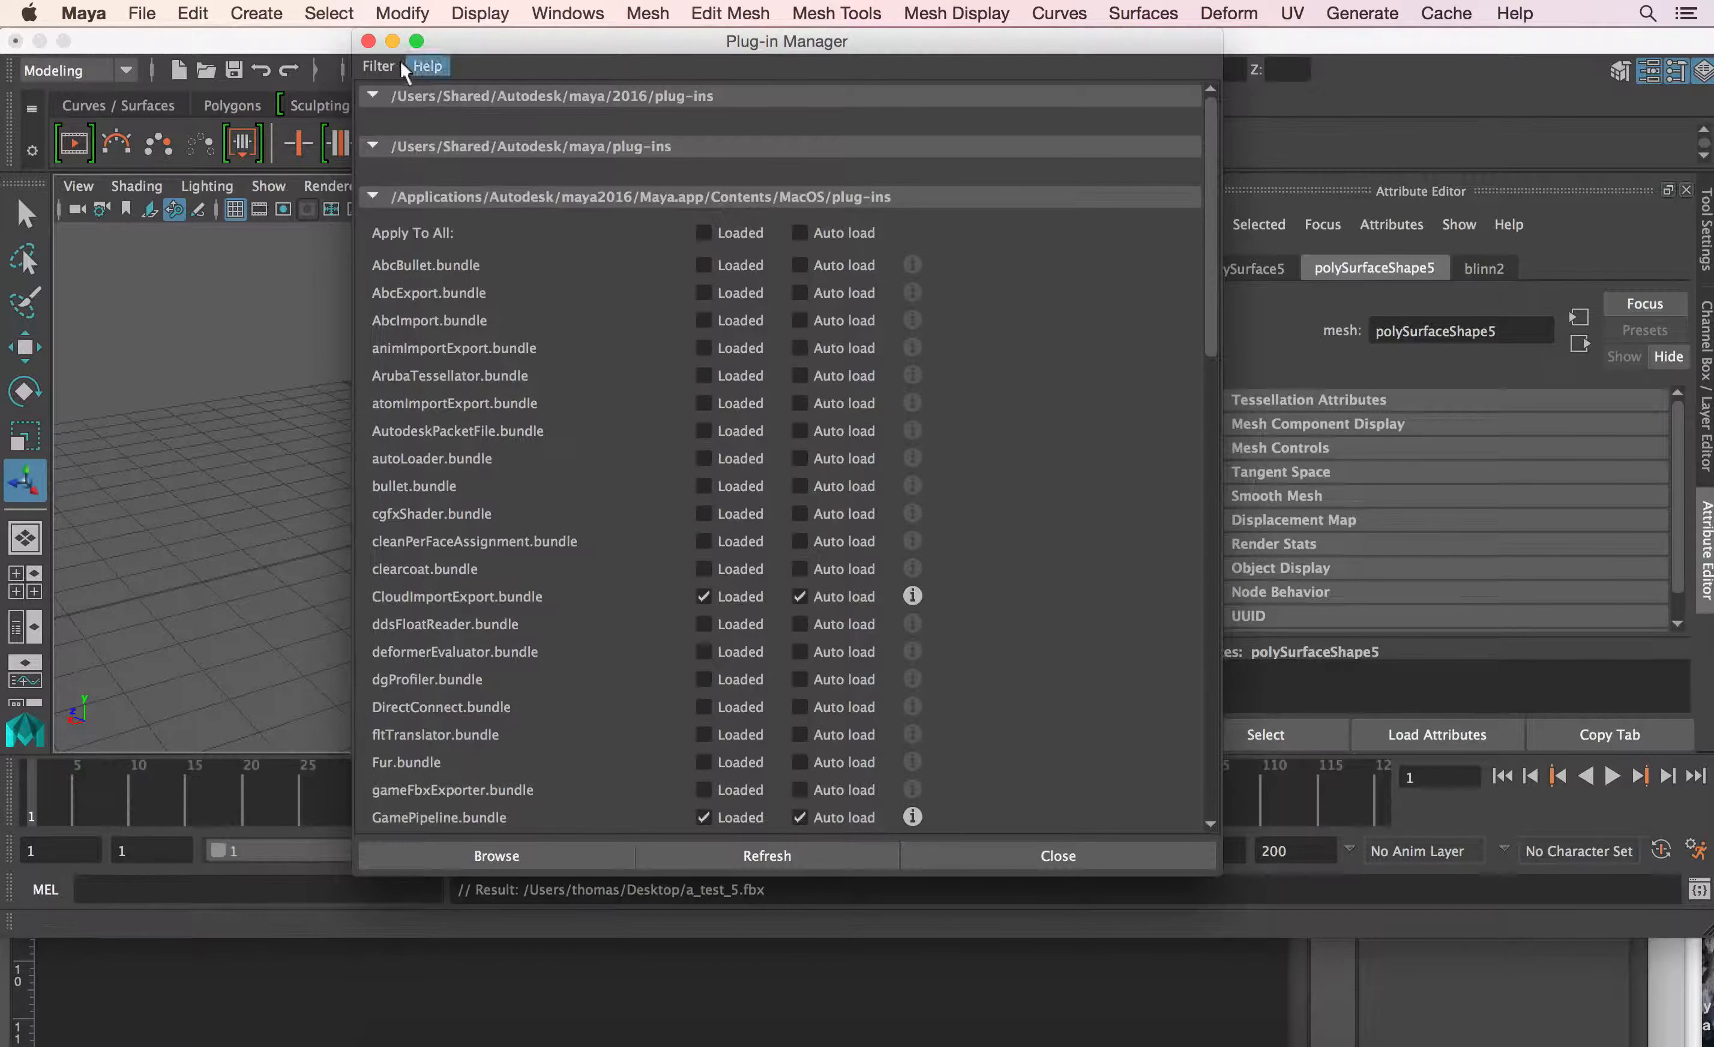
pyautogui.click(368, 41)
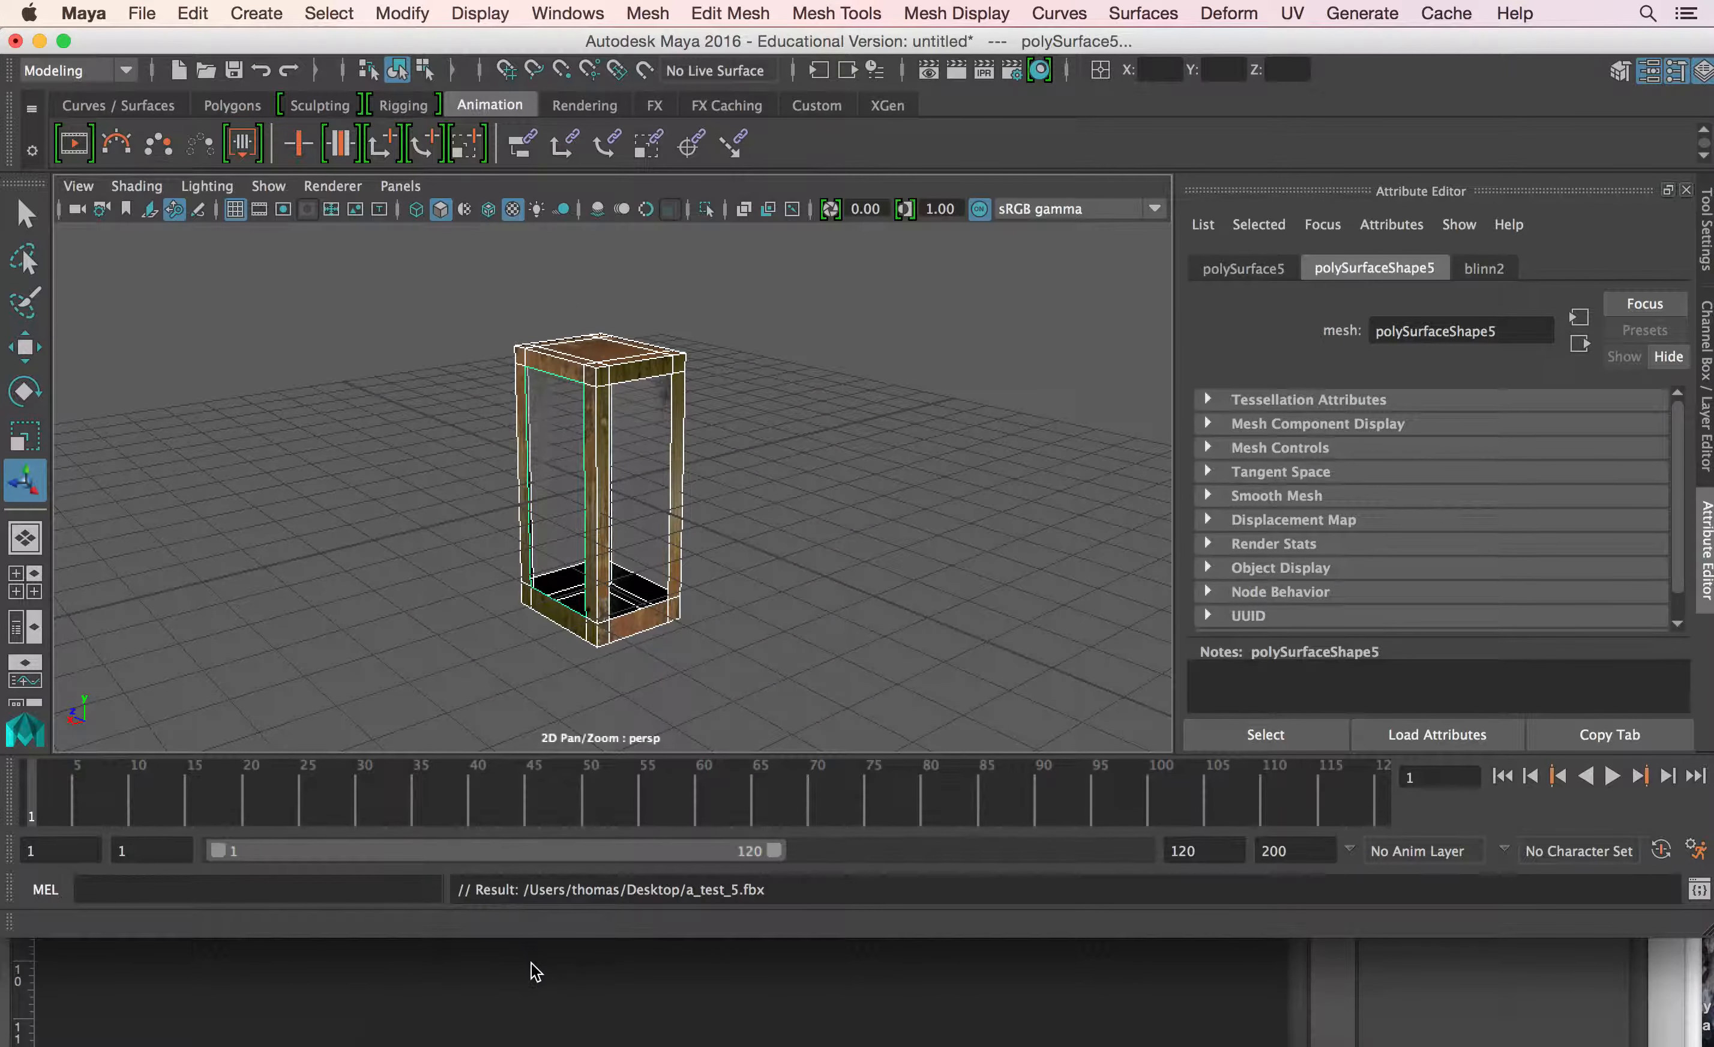
# Step: Switch to Unity, maximize its window, and delete the tall box a_test3 (1) from the scene
pyautogui.click(798, 1037)
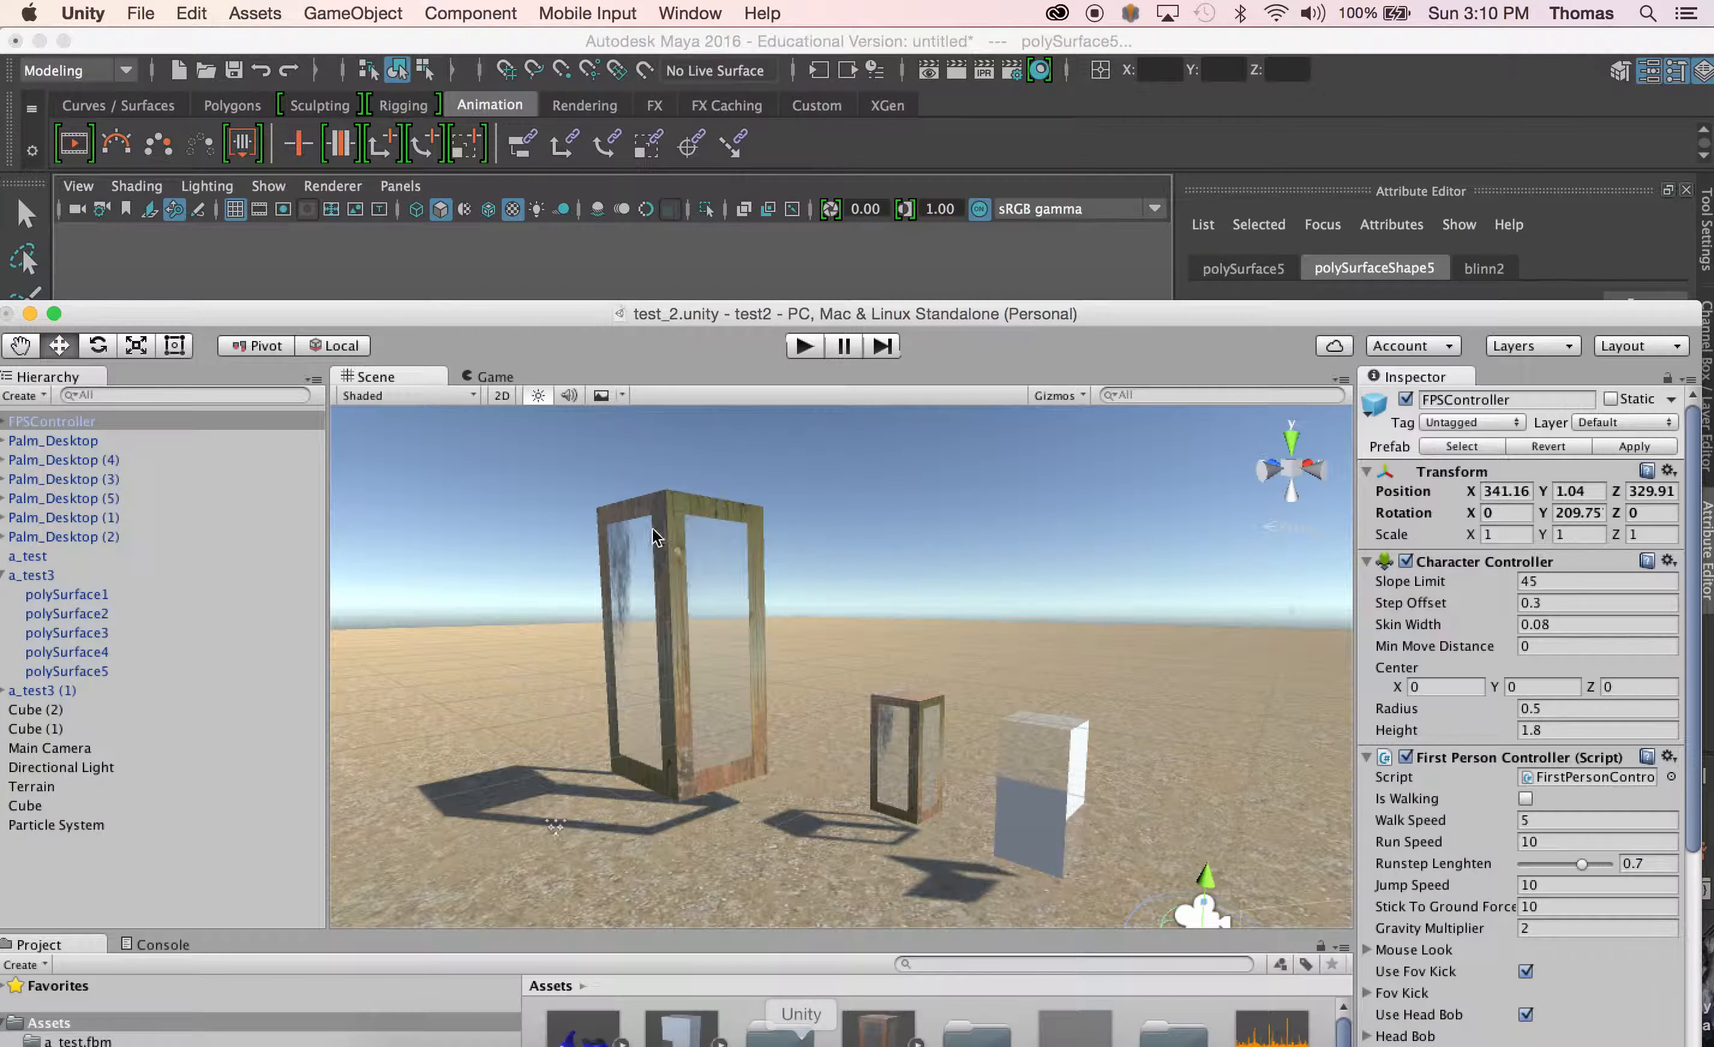
pyautogui.doubleClick(609, 321)
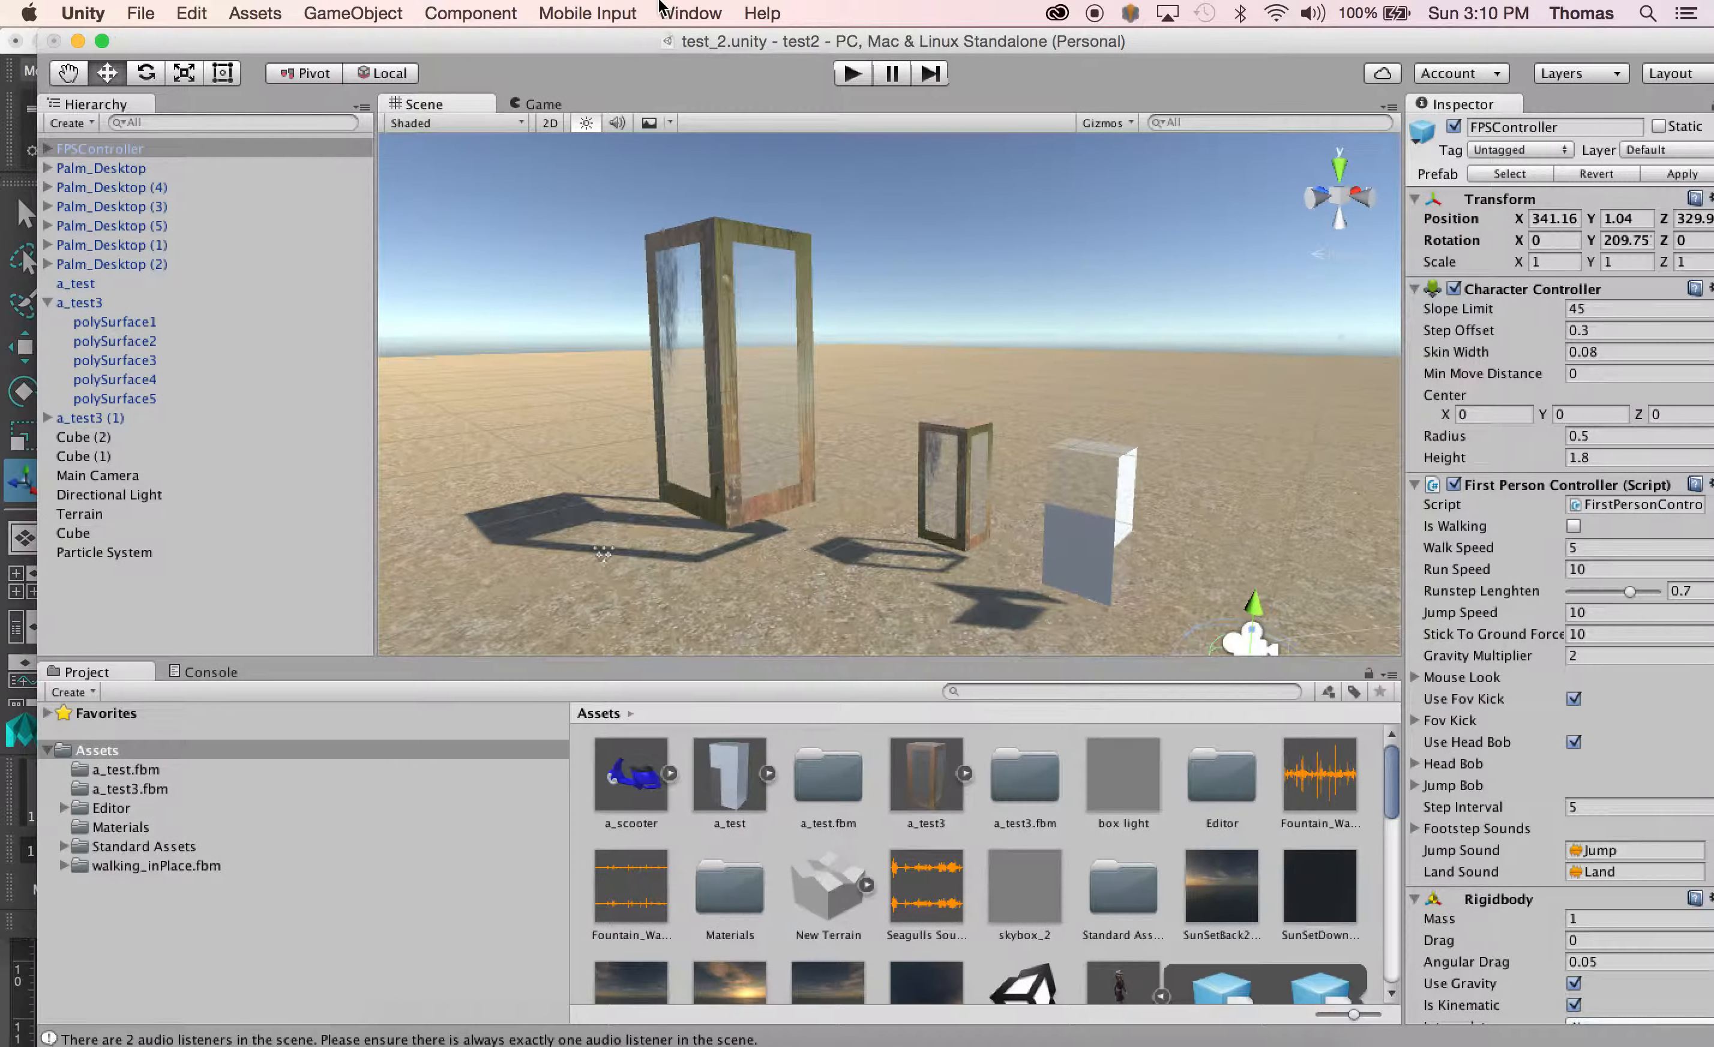
pyautogui.click(689, 344)
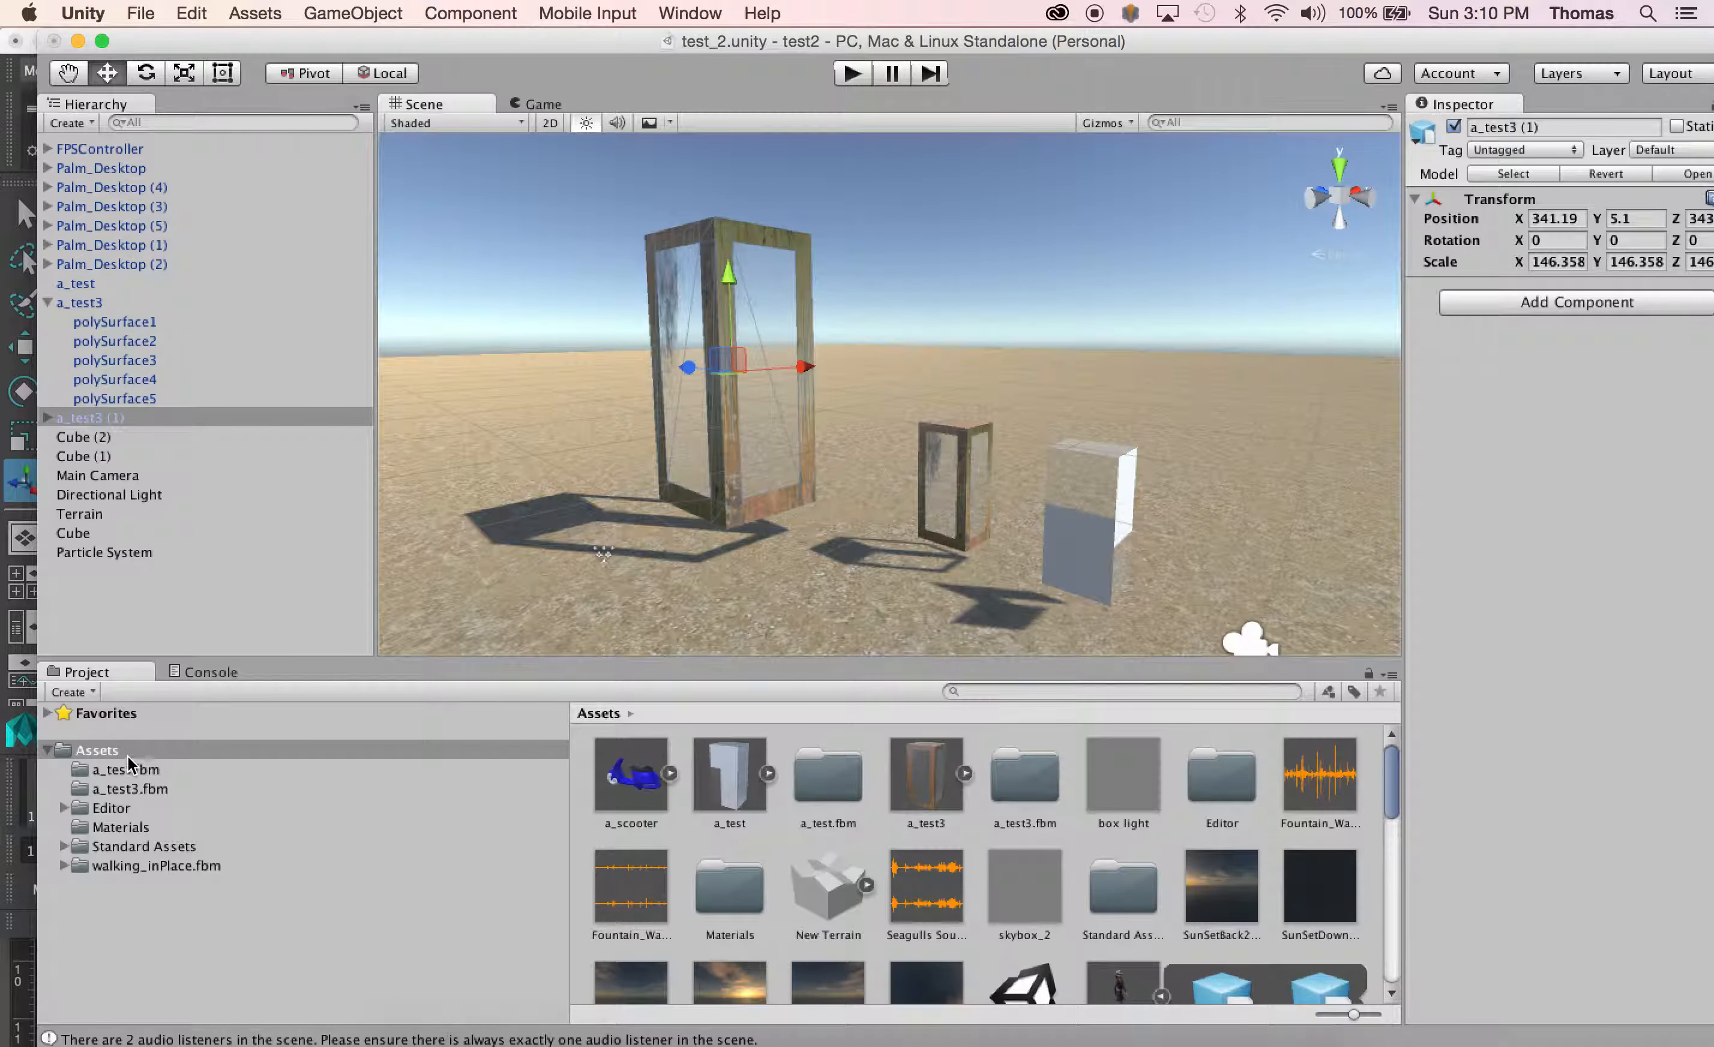
pyautogui.rightClick(109, 418)
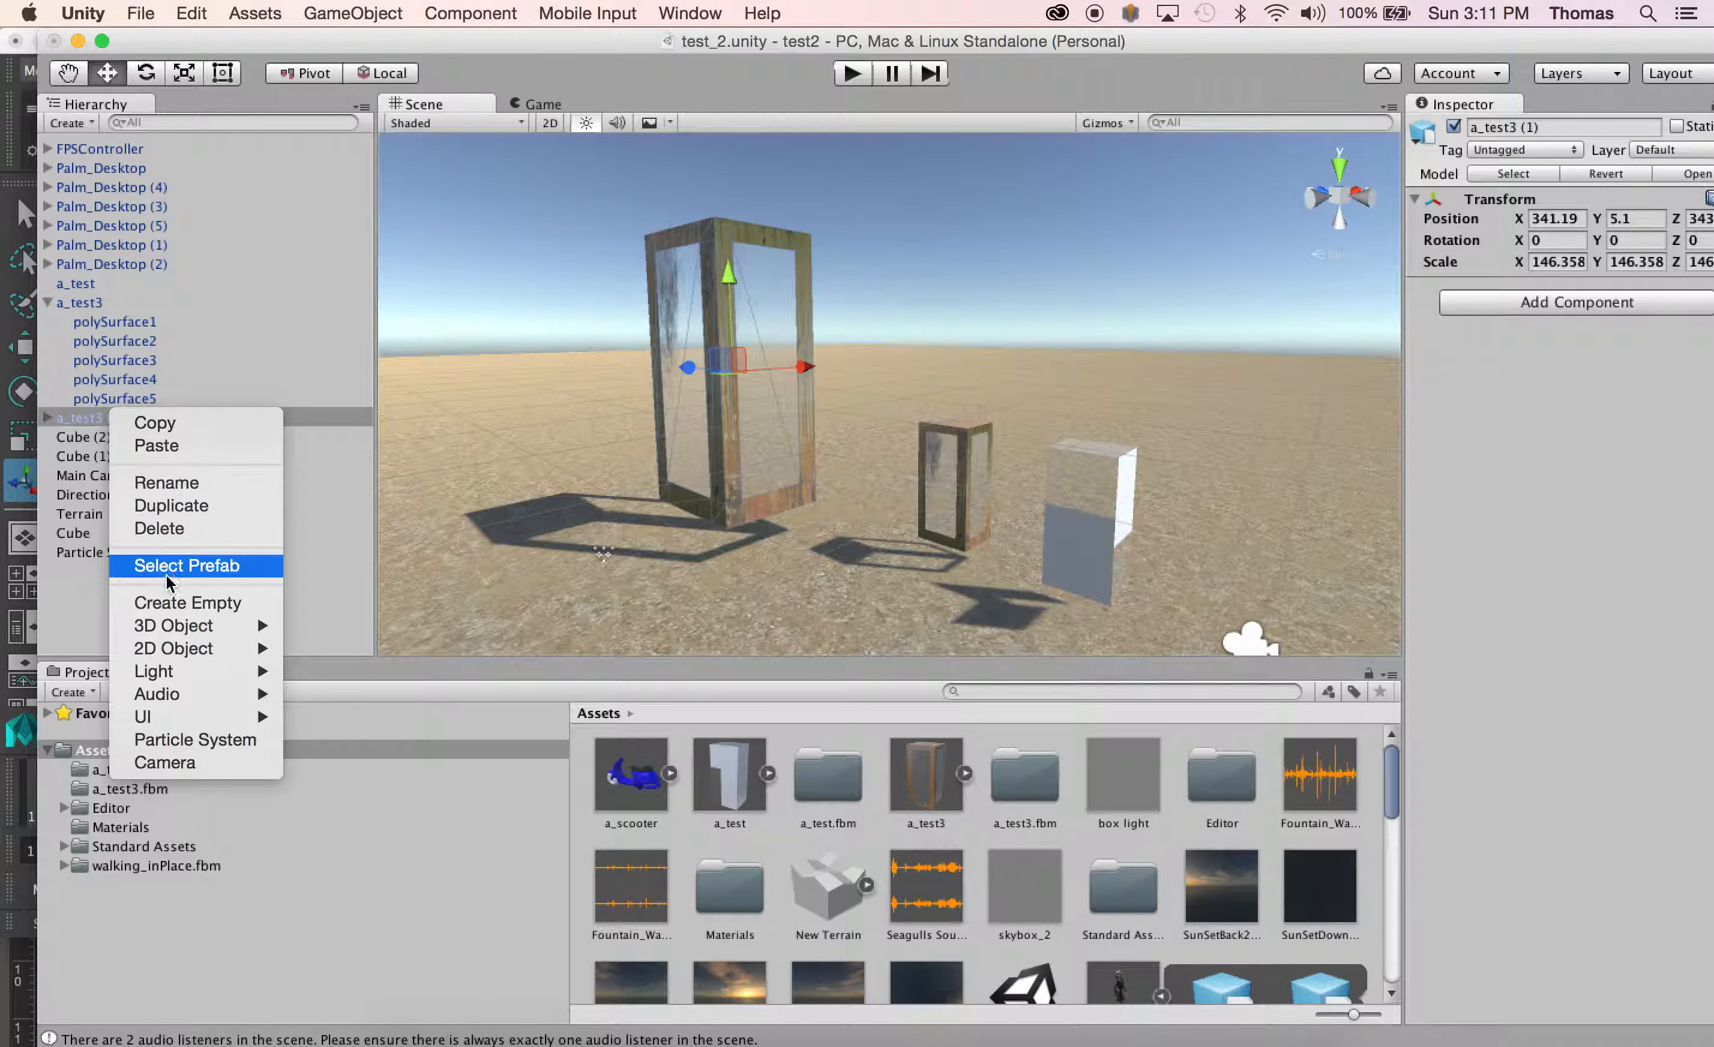
pyautogui.click(206, 533)
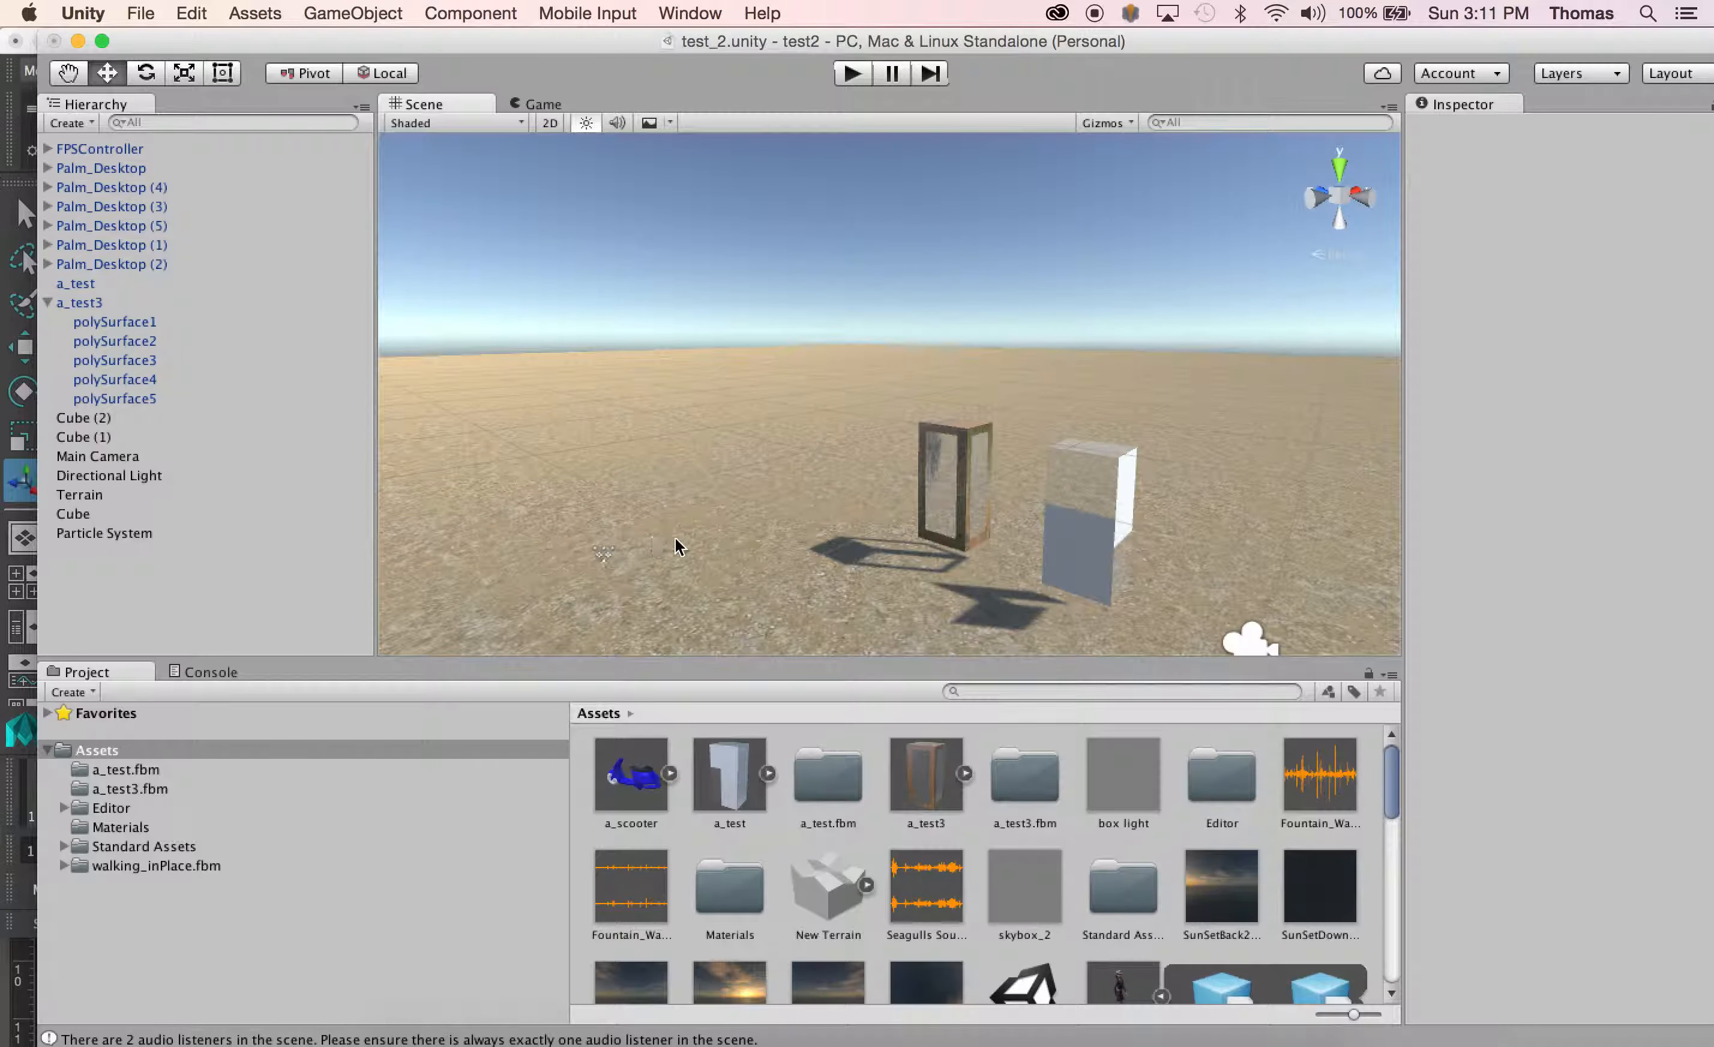
# Step: Delete the remaining small framed box a_test3 and the glass box a_test from the scene
pyautogui.click(928, 490)
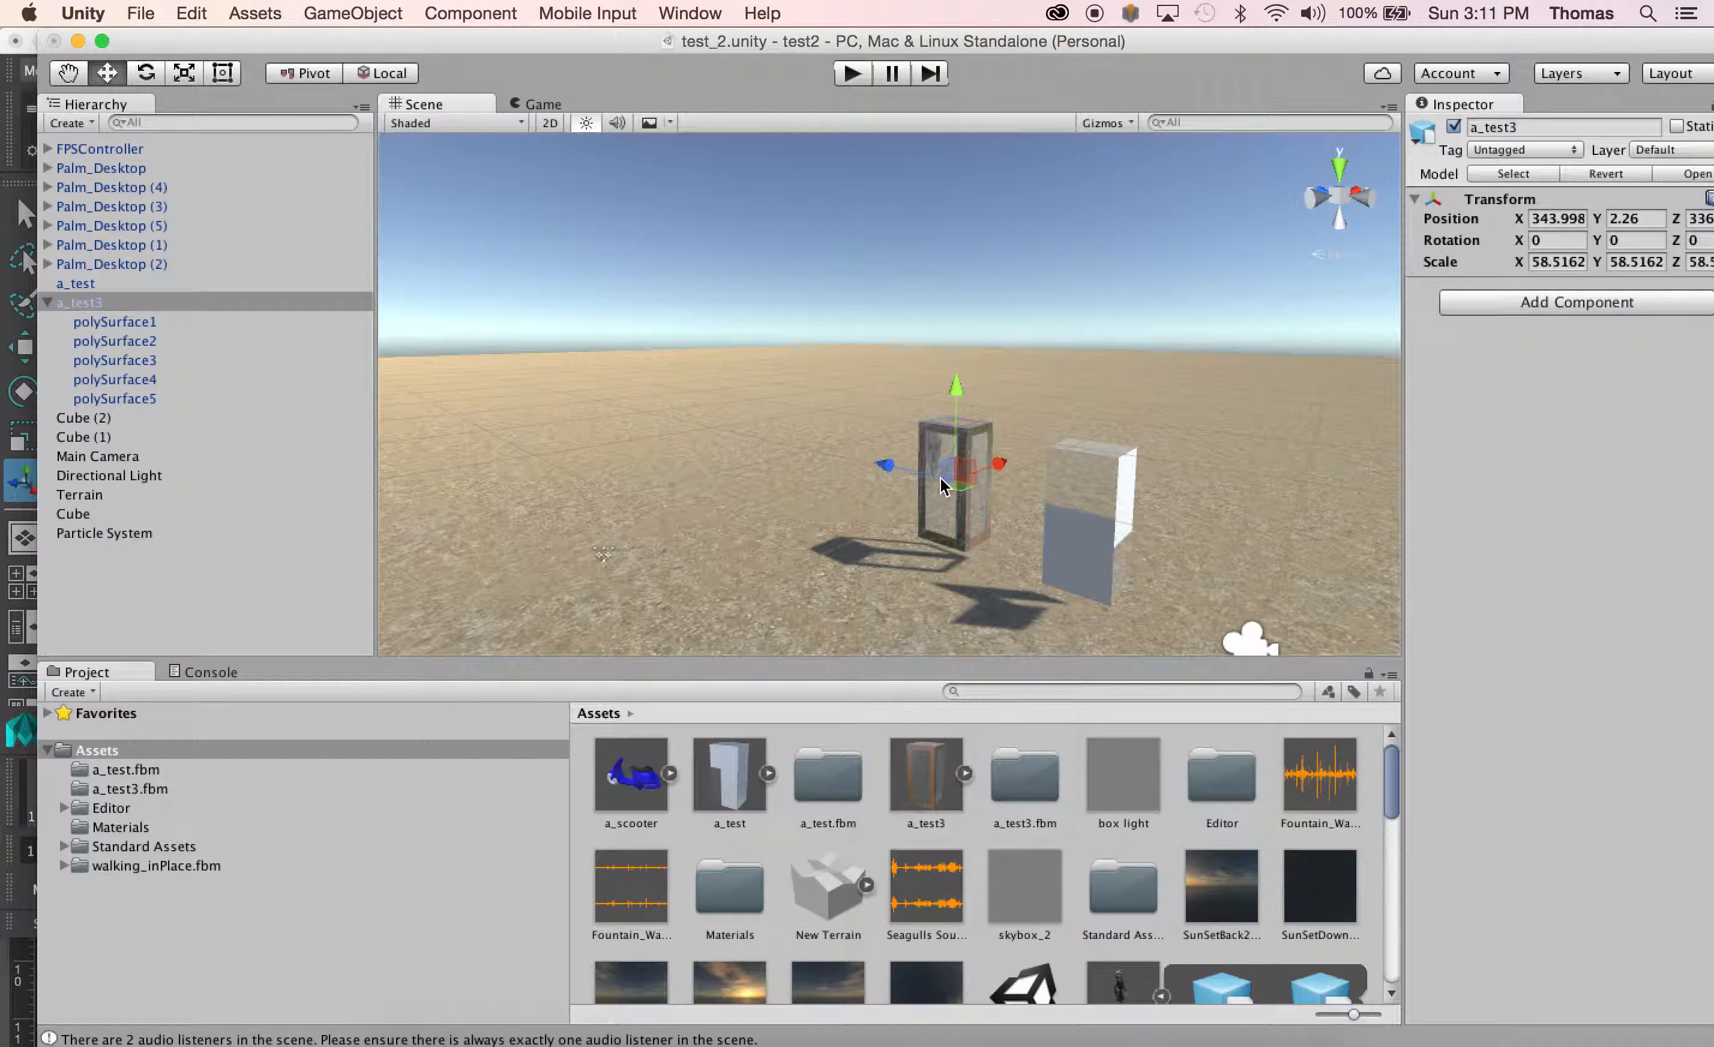
pyautogui.rightClick(79, 304)
pyautogui.click(152, 420)
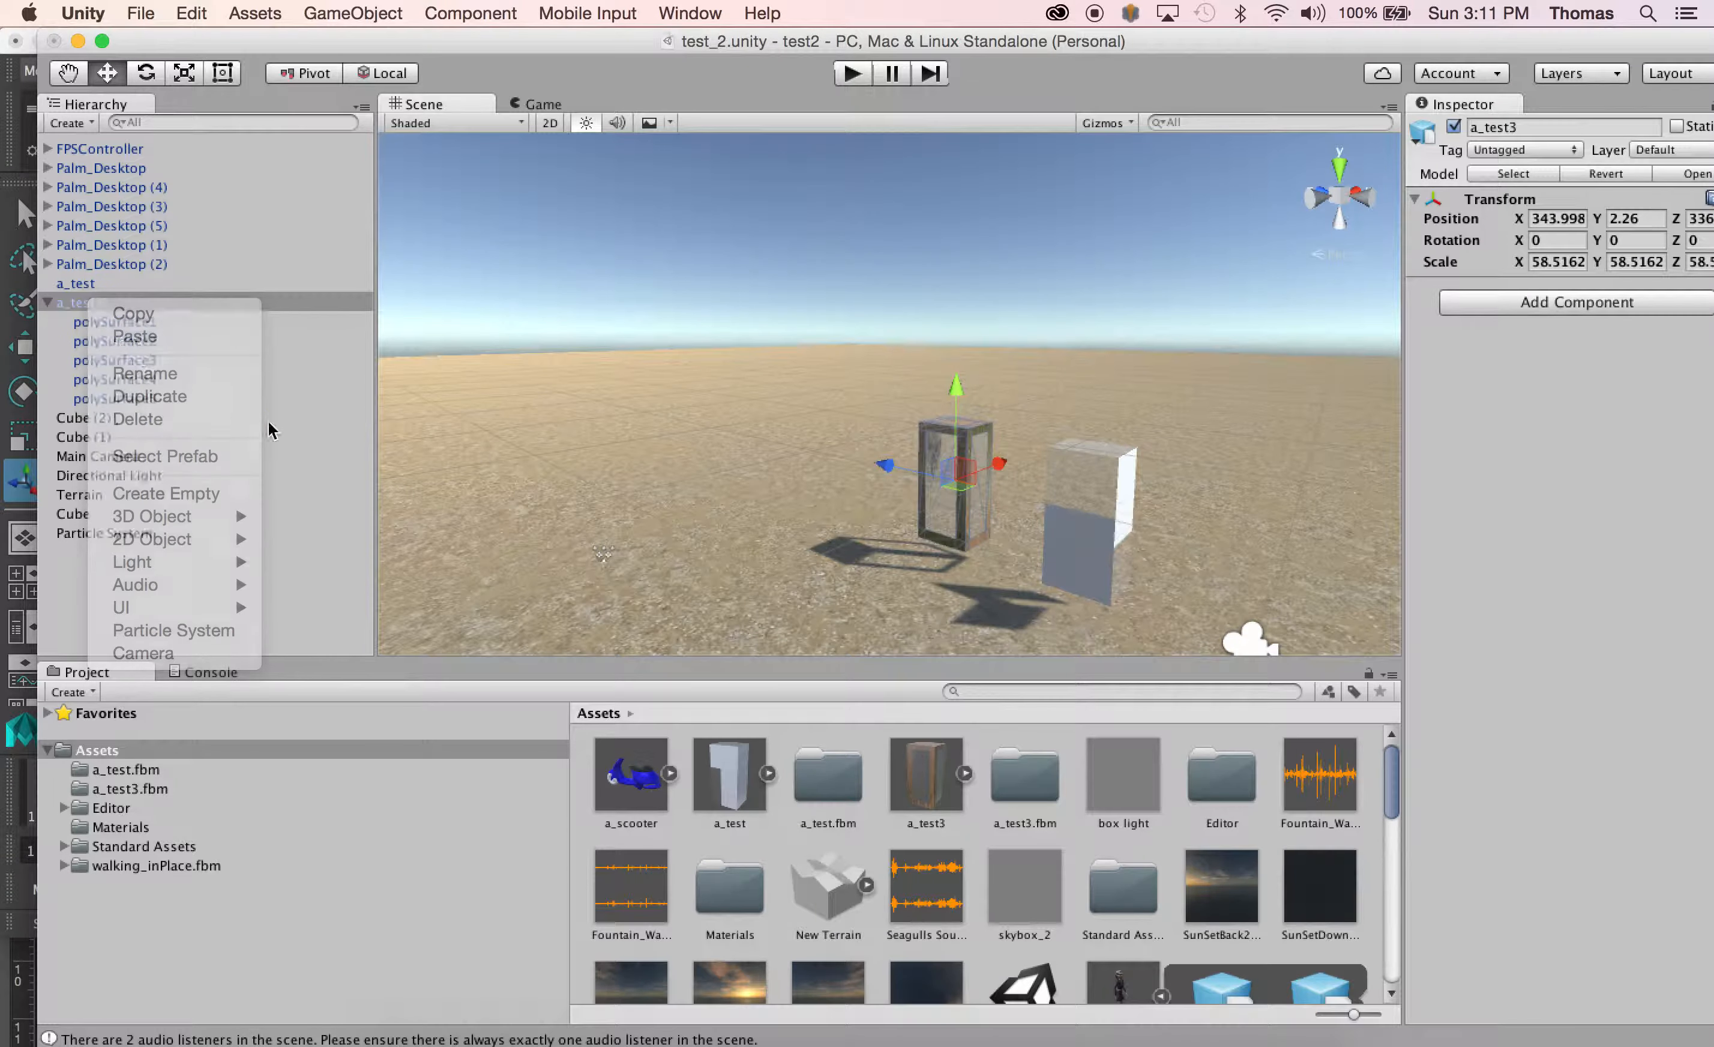
pyautogui.click(1070, 511)
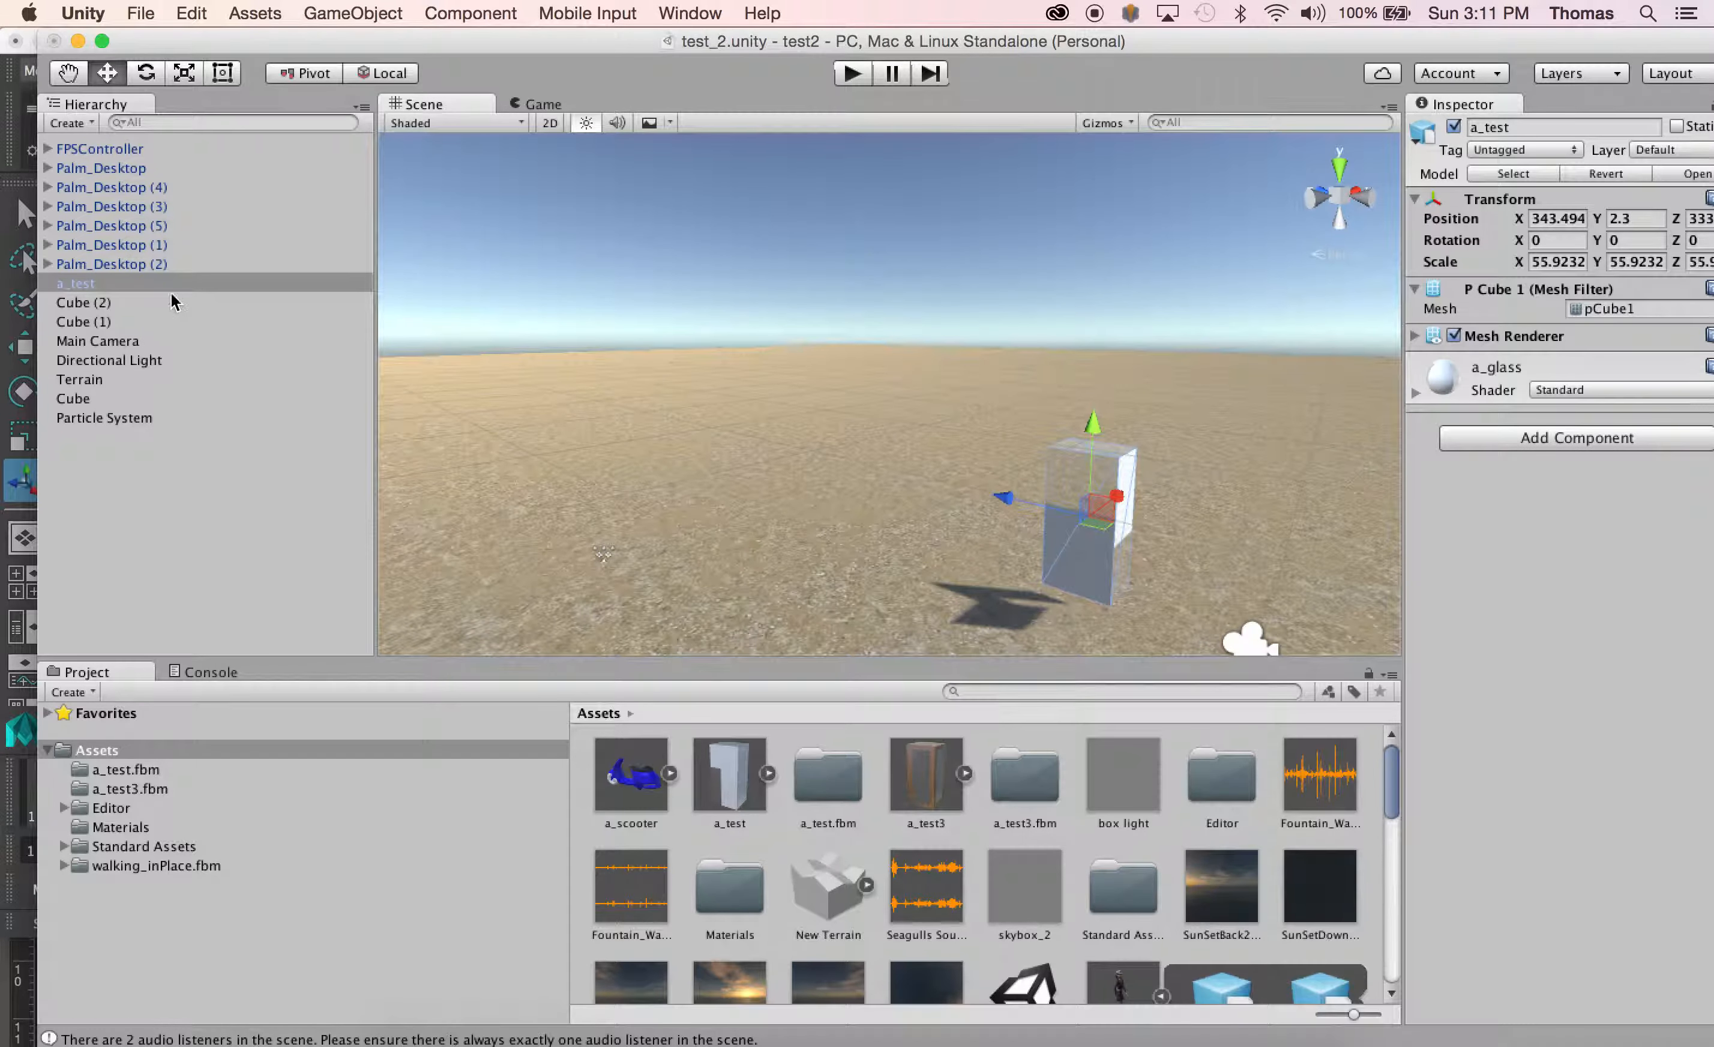
pyautogui.rightClick(139, 284)
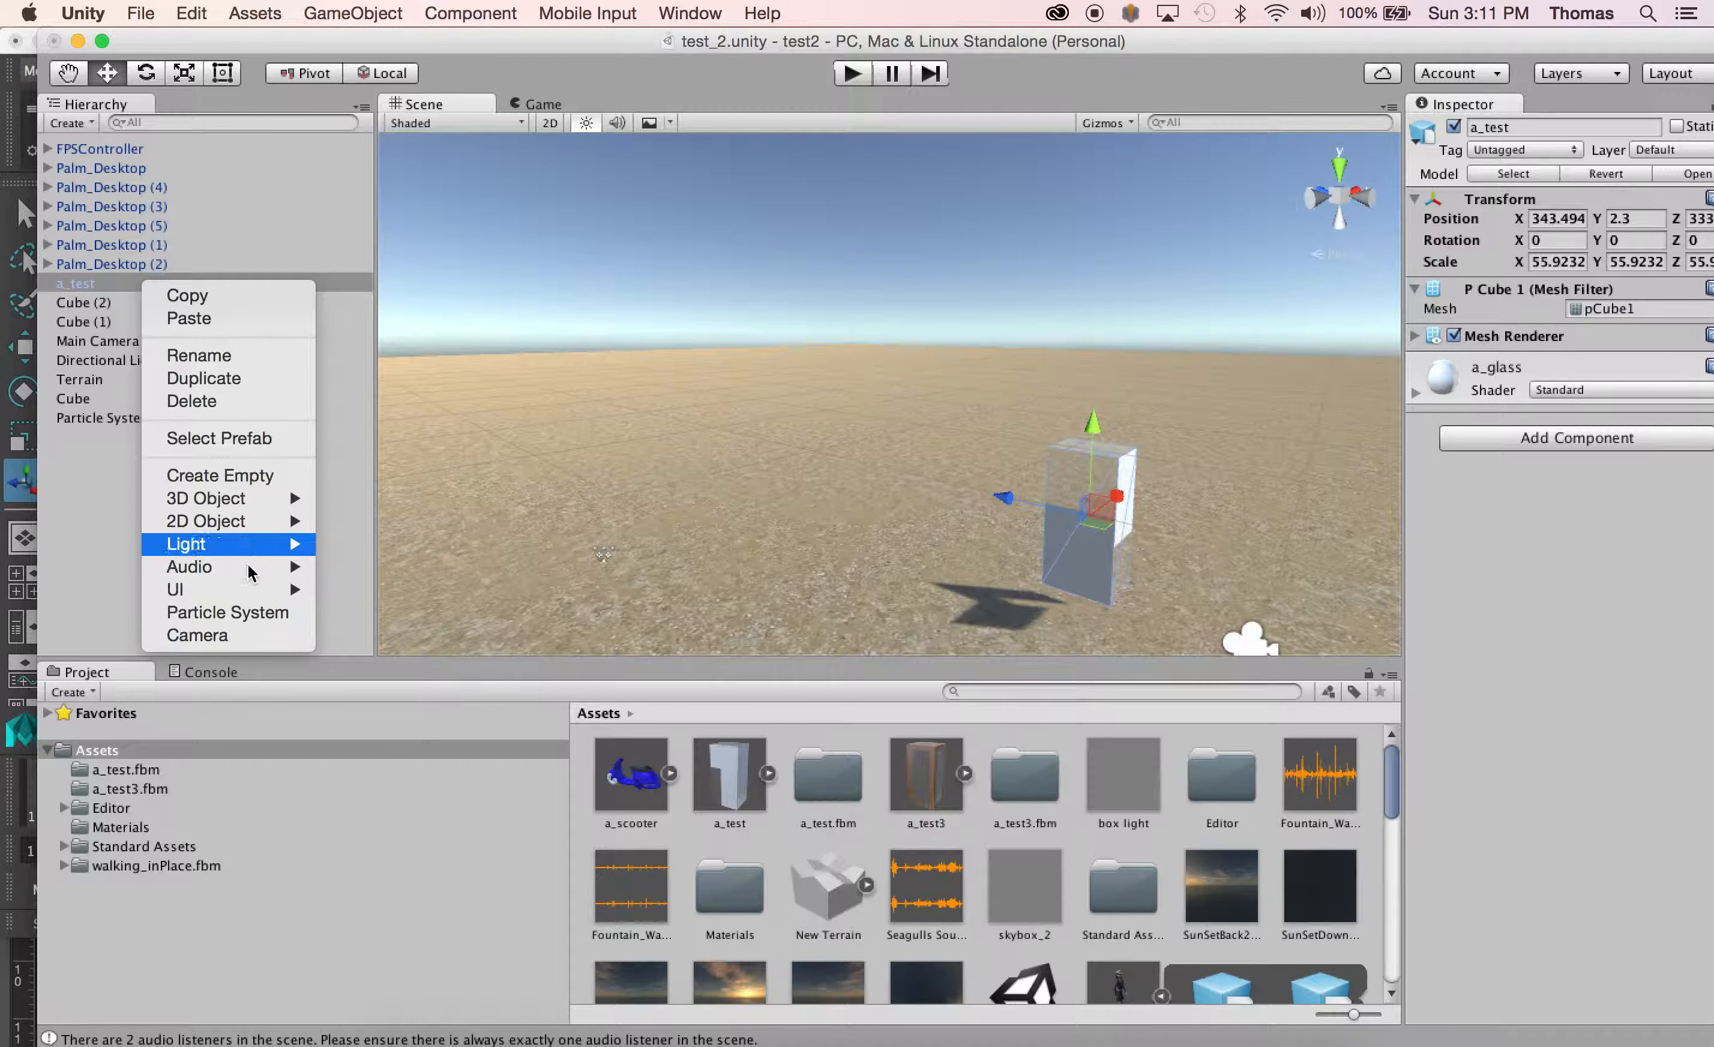
pyautogui.click(251, 403)
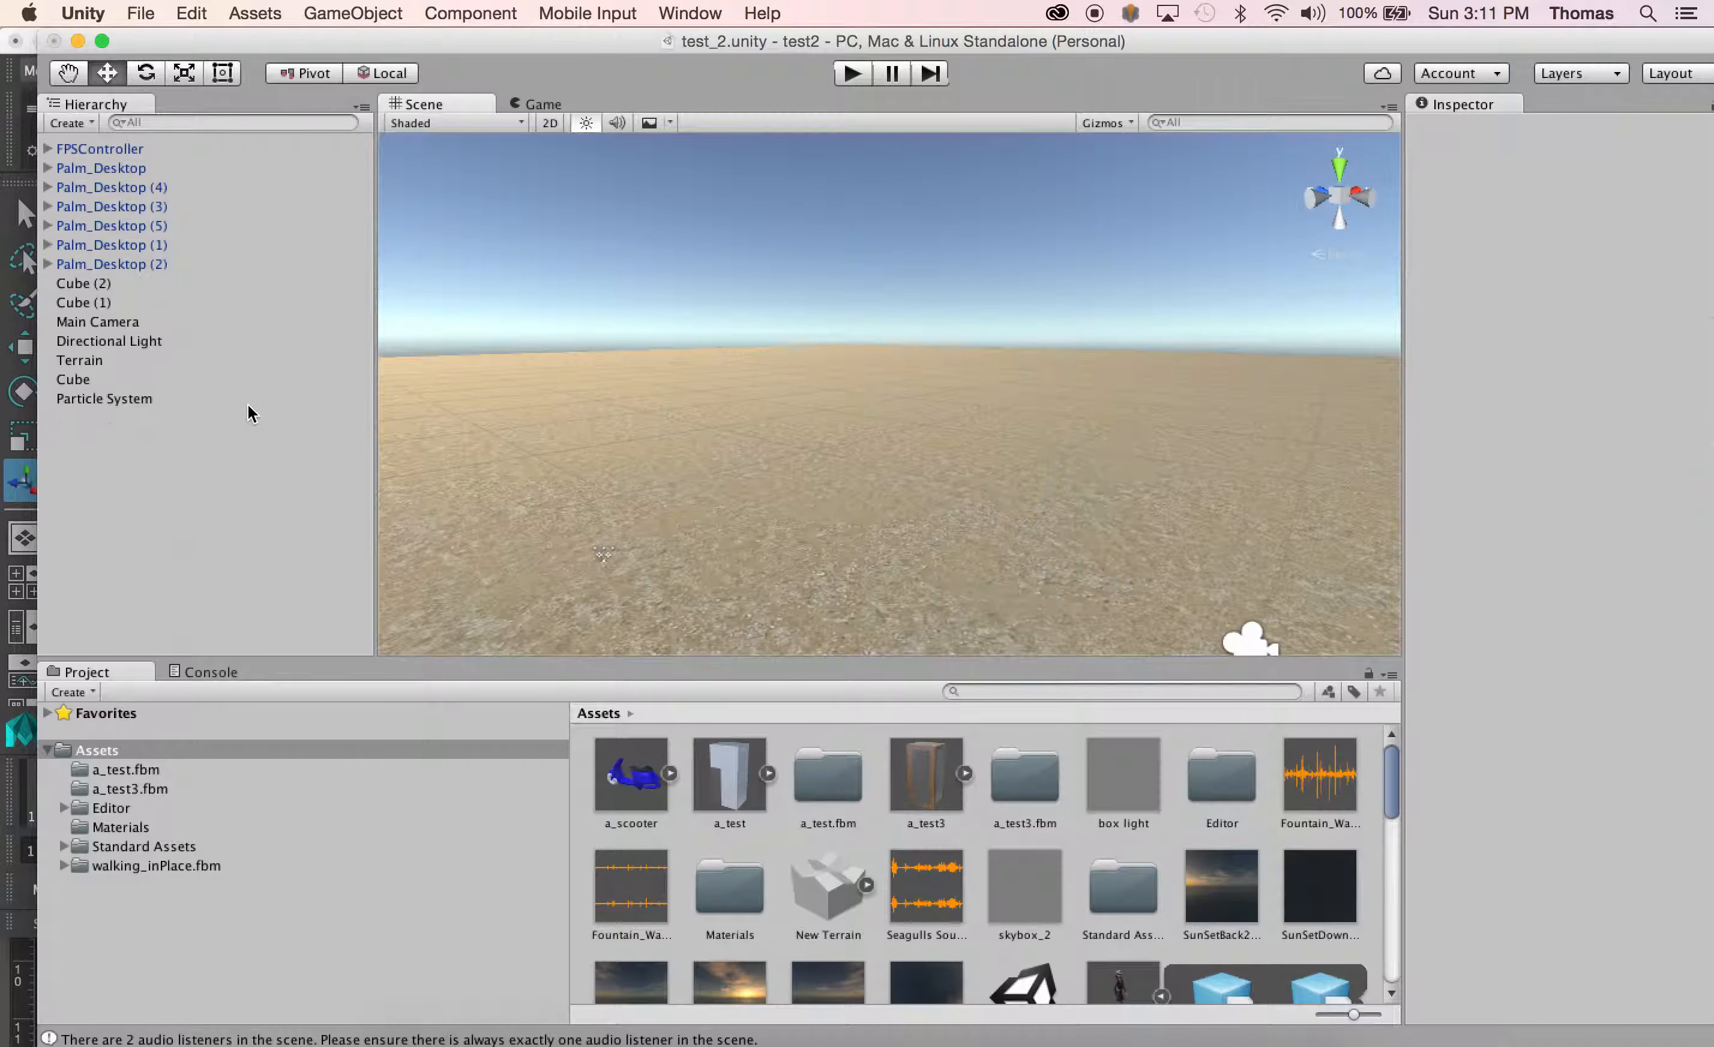
# Step: Import a_test_5.fbx from the Desktop as a new asset
pyautogui.click(244, 11)
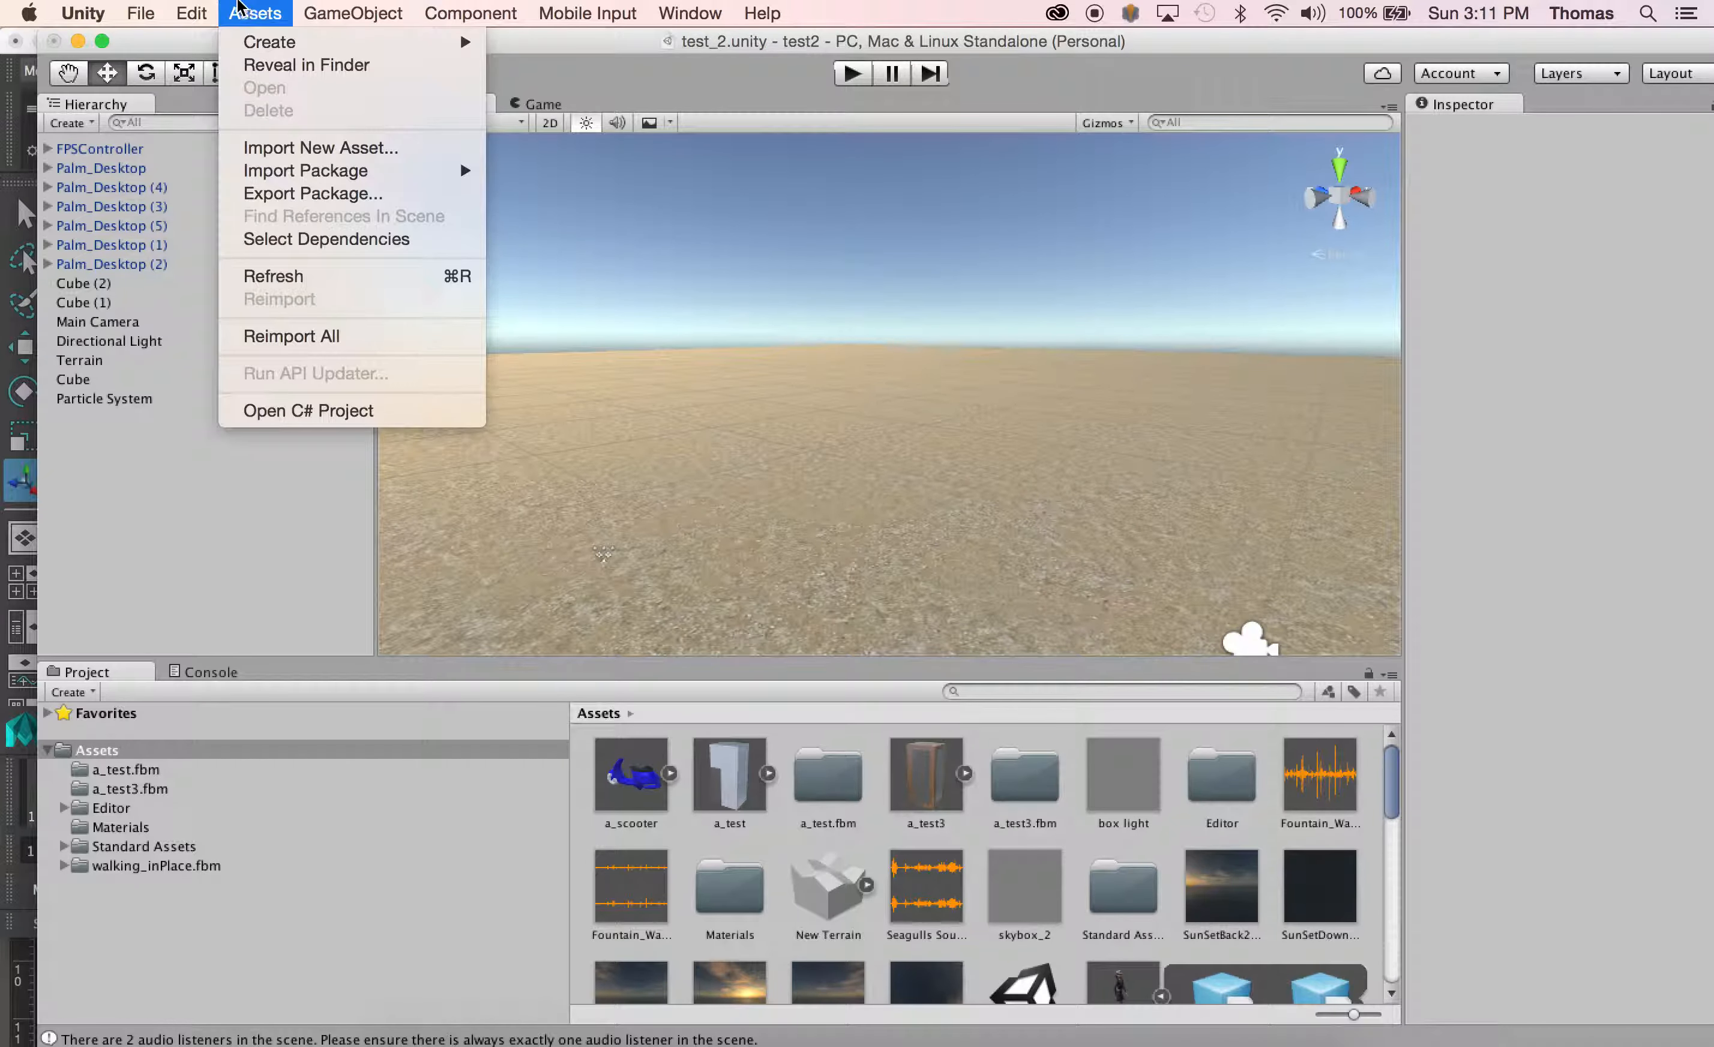
pyautogui.click(313, 145)
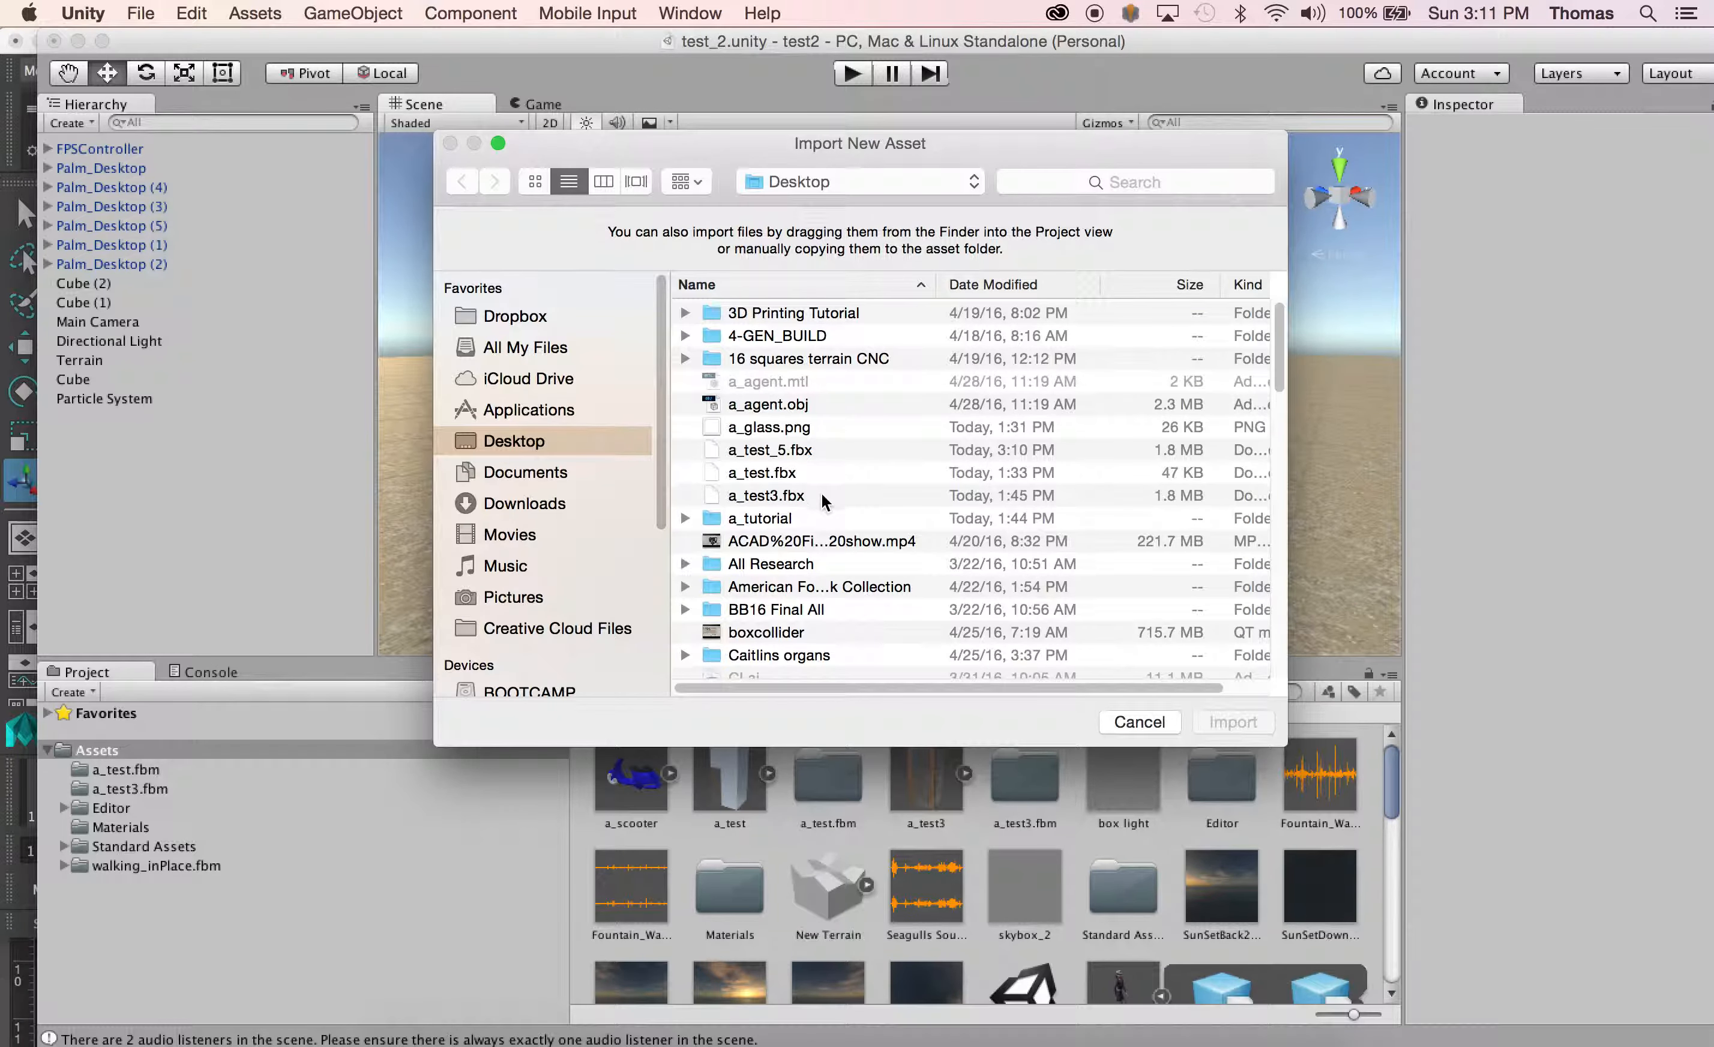
pyautogui.click(800, 451)
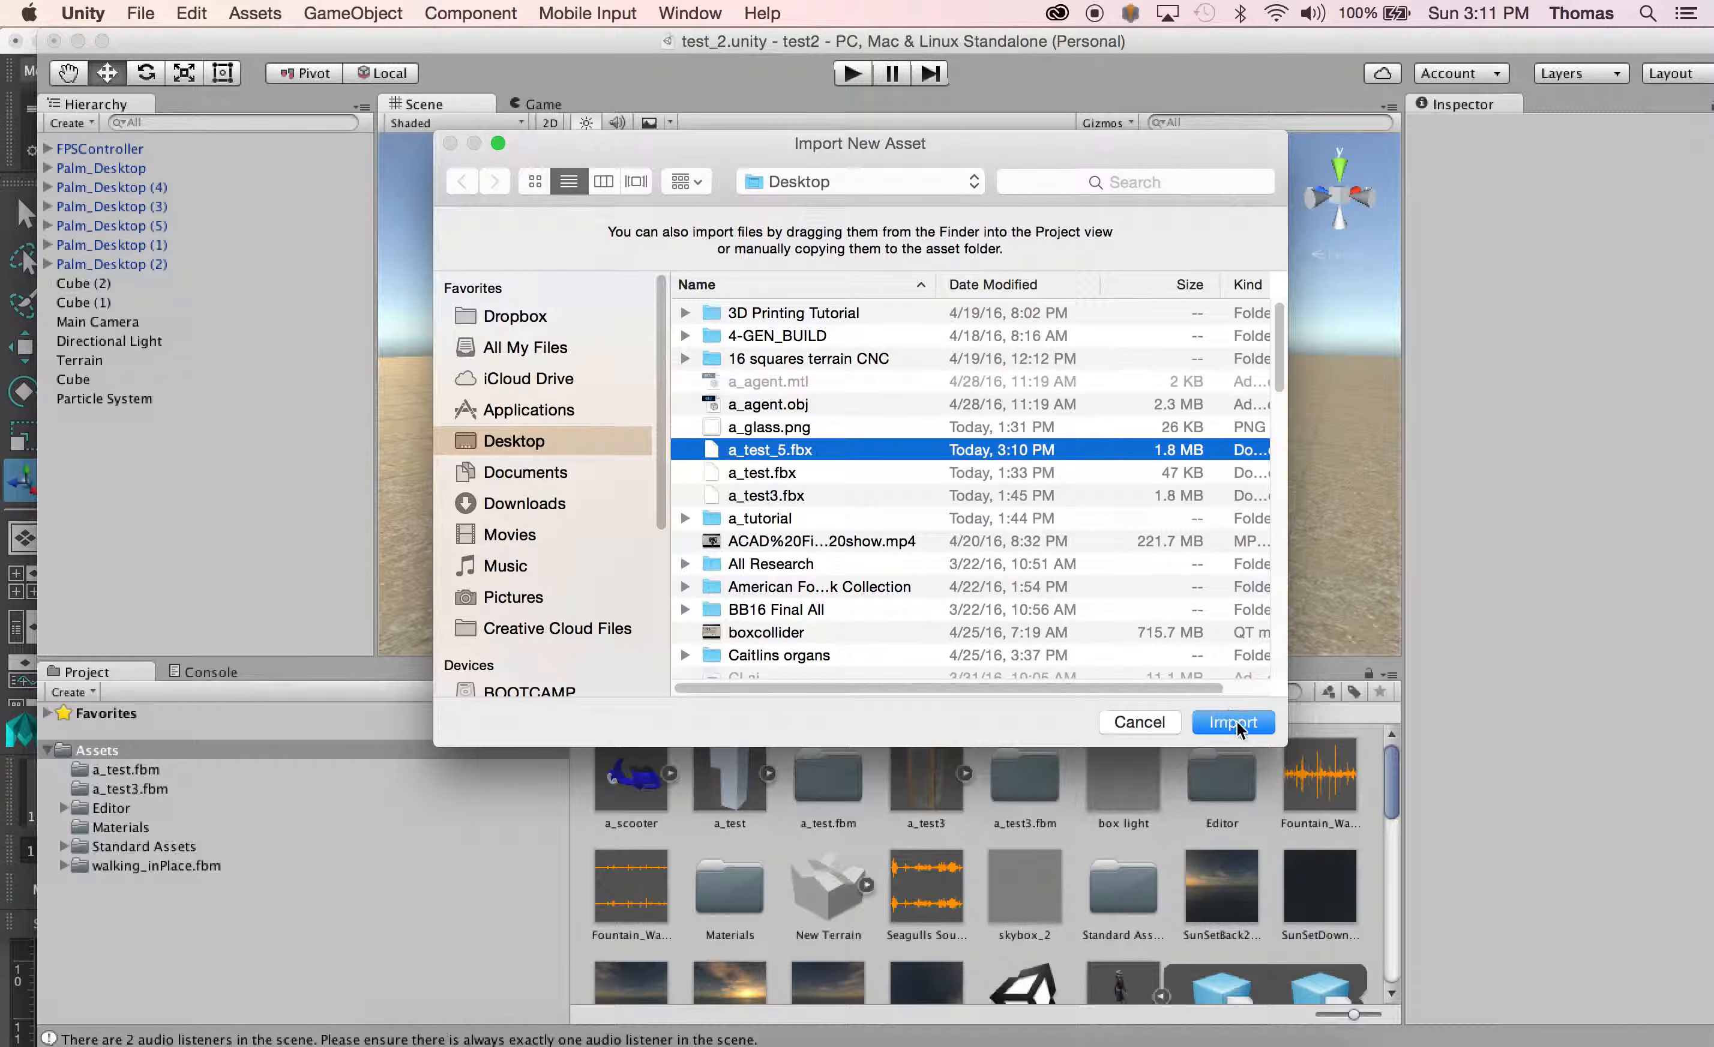
pyautogui.click(1233, 722)
# Step: Expand the imported a_test_5 asset to check its frame part, and place the whole model on the sandy terrain
pyautogui.click(932, 782)
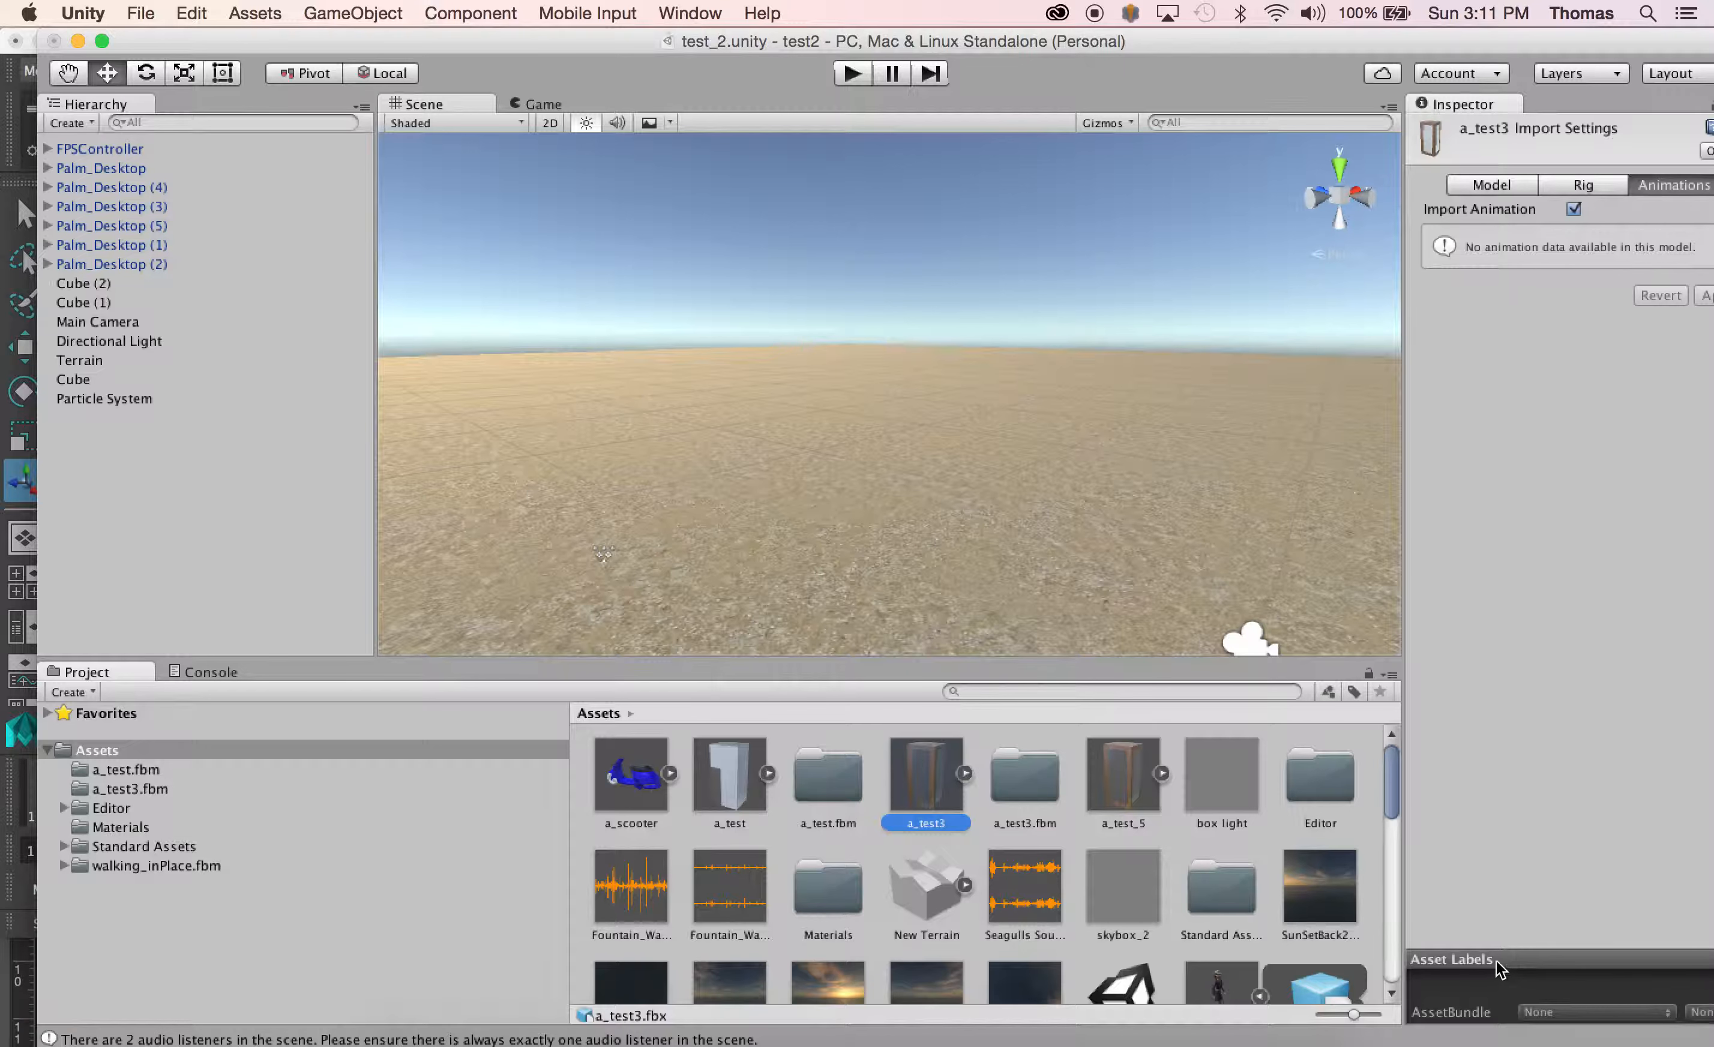
pyautogui.click(1161, 774)
pyautogui.click(1238, 786)
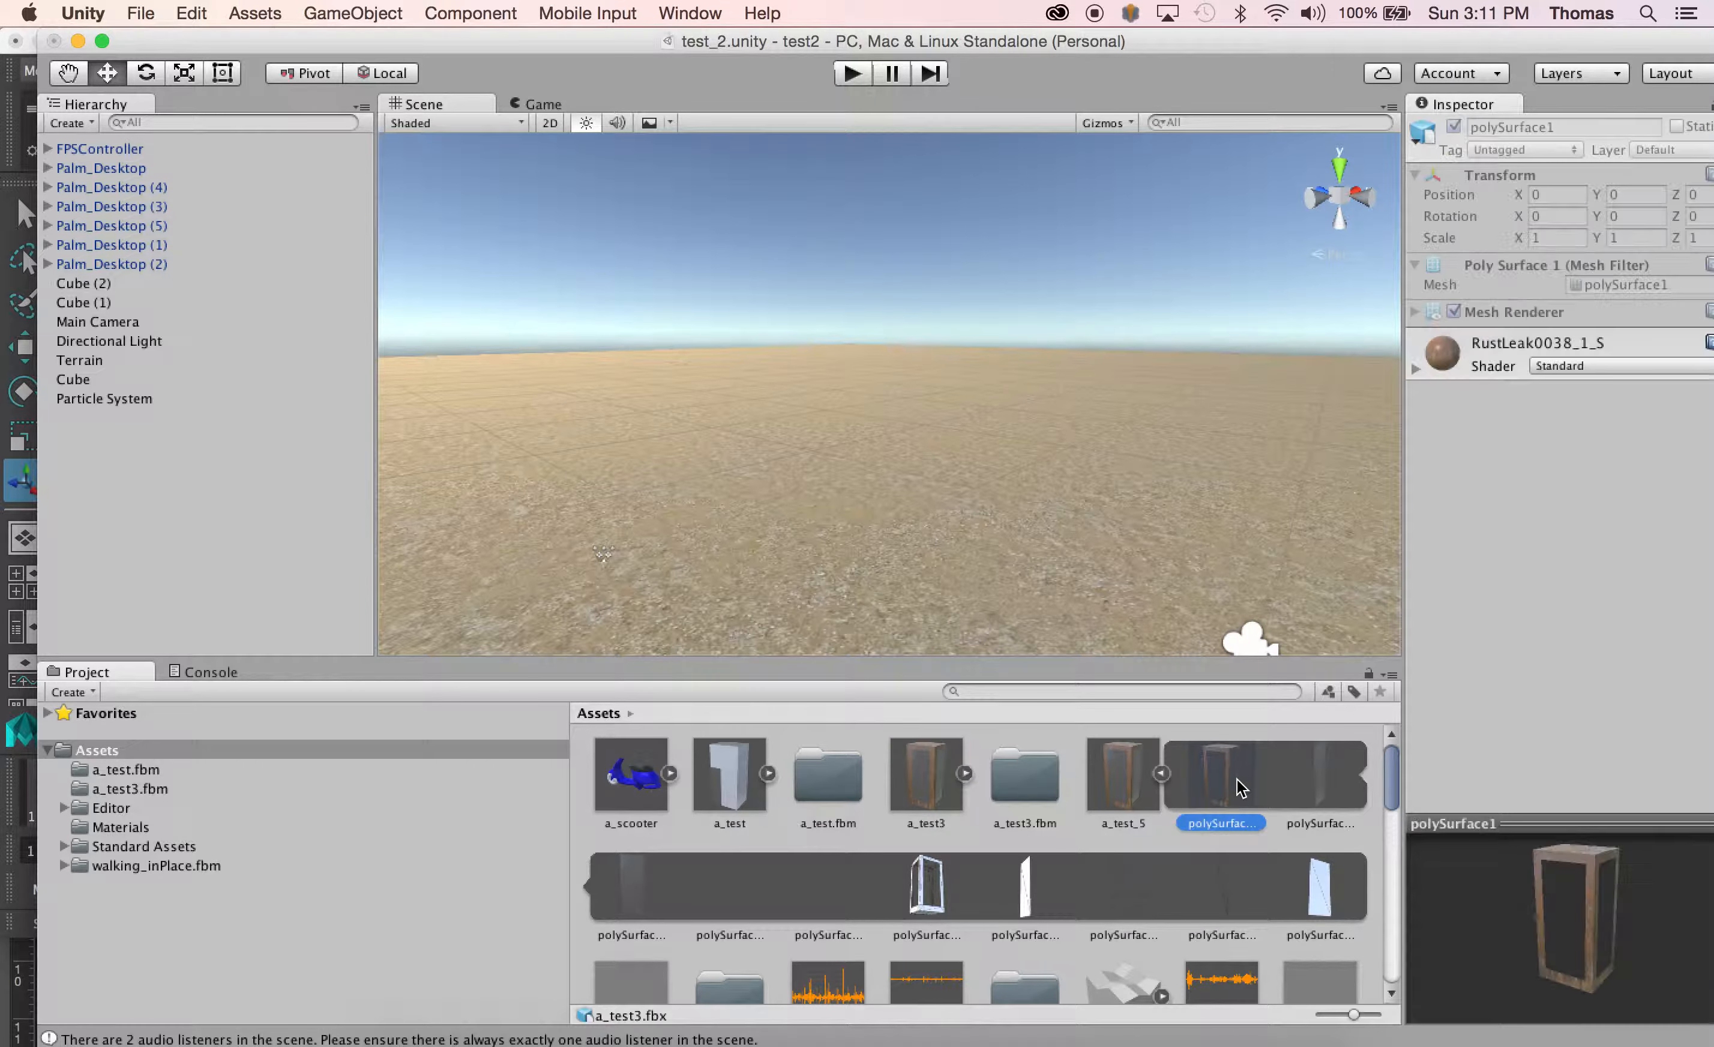
pyautogui.click(1136, 787)
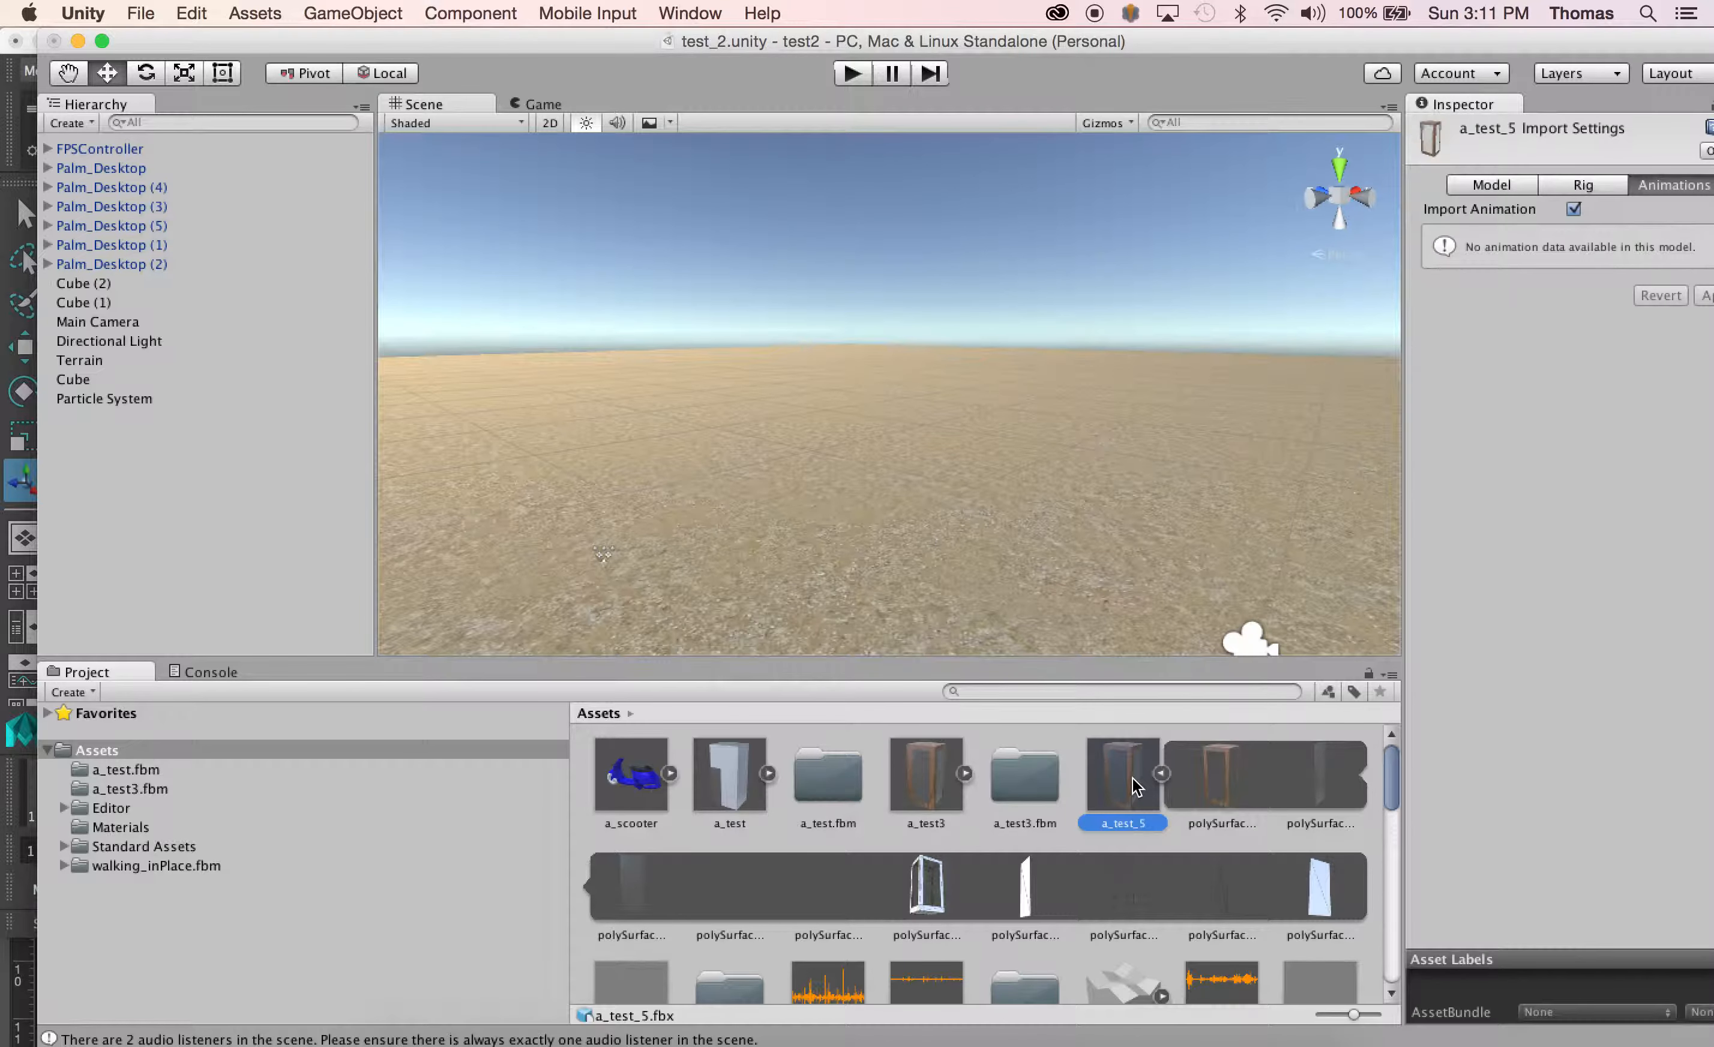
pyautogui.moveTo(919, 437); pyautogui.dragTo(909, 408)
# Step: Scale the a_test_5 model uniformly to about 724 and raise it vertically above its placement point
pyautogui.press('r')
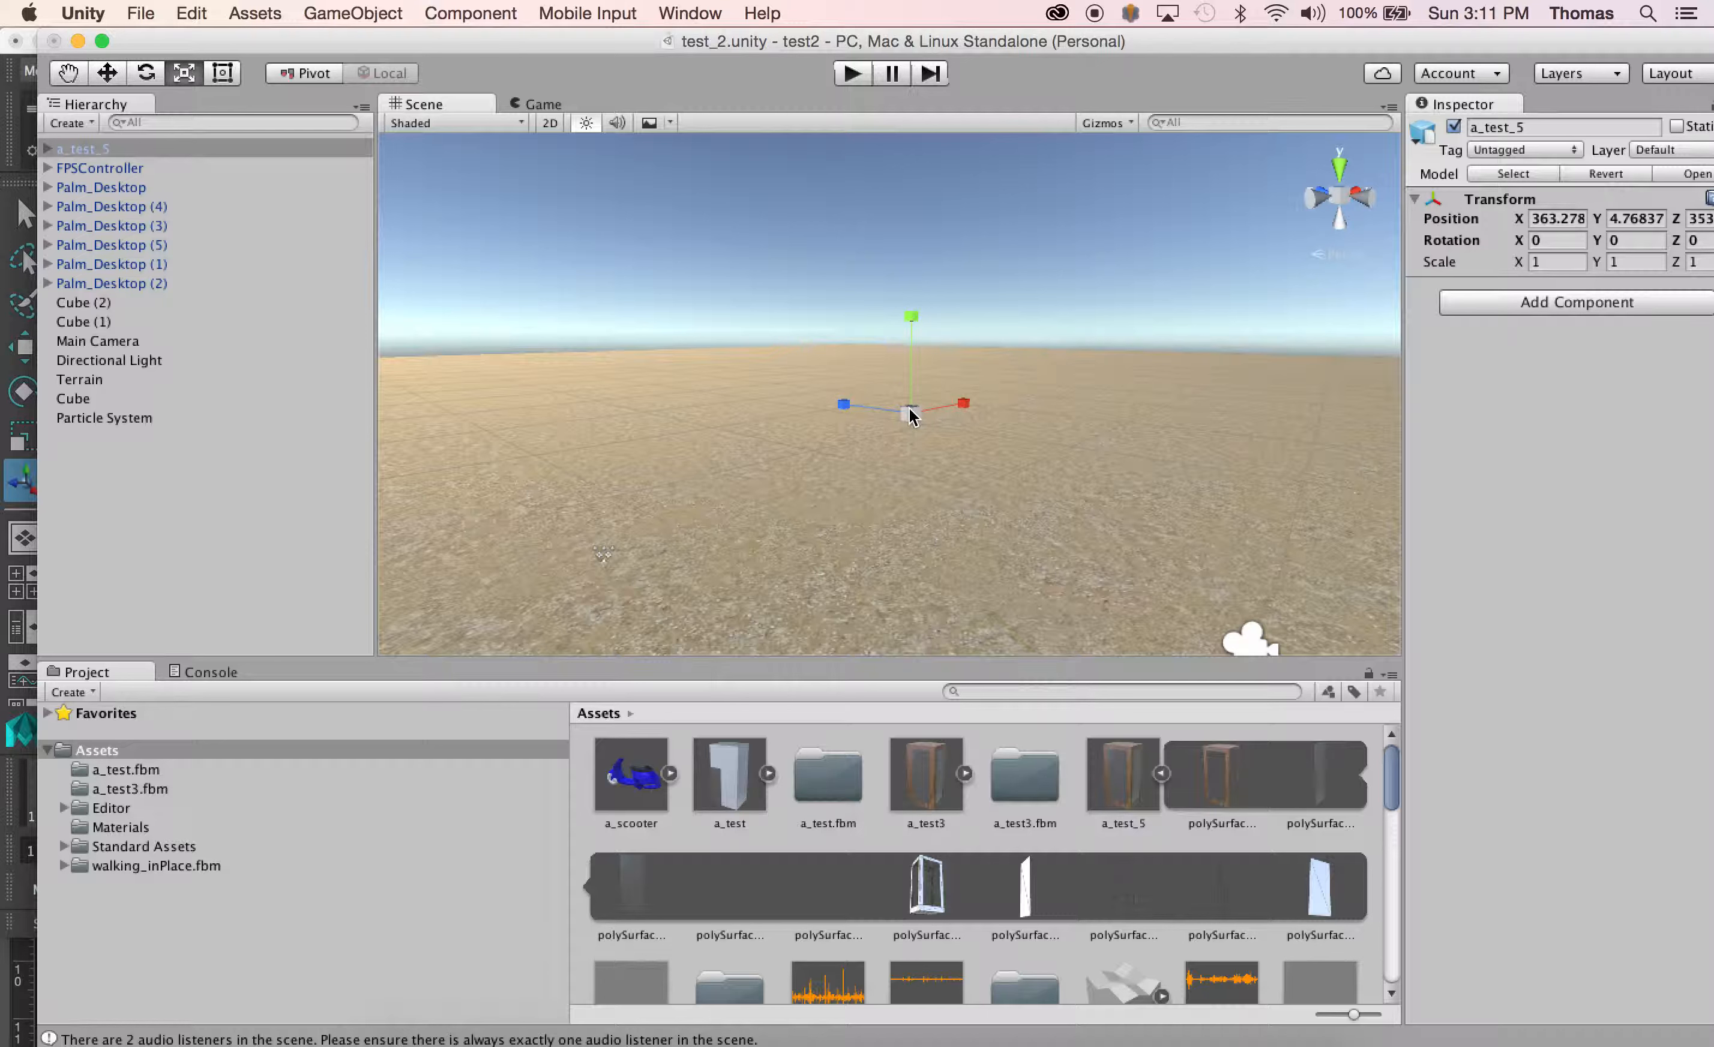
pyautogui.moveTo(1305, 374); pyautogui.dragTo(1487, 382)
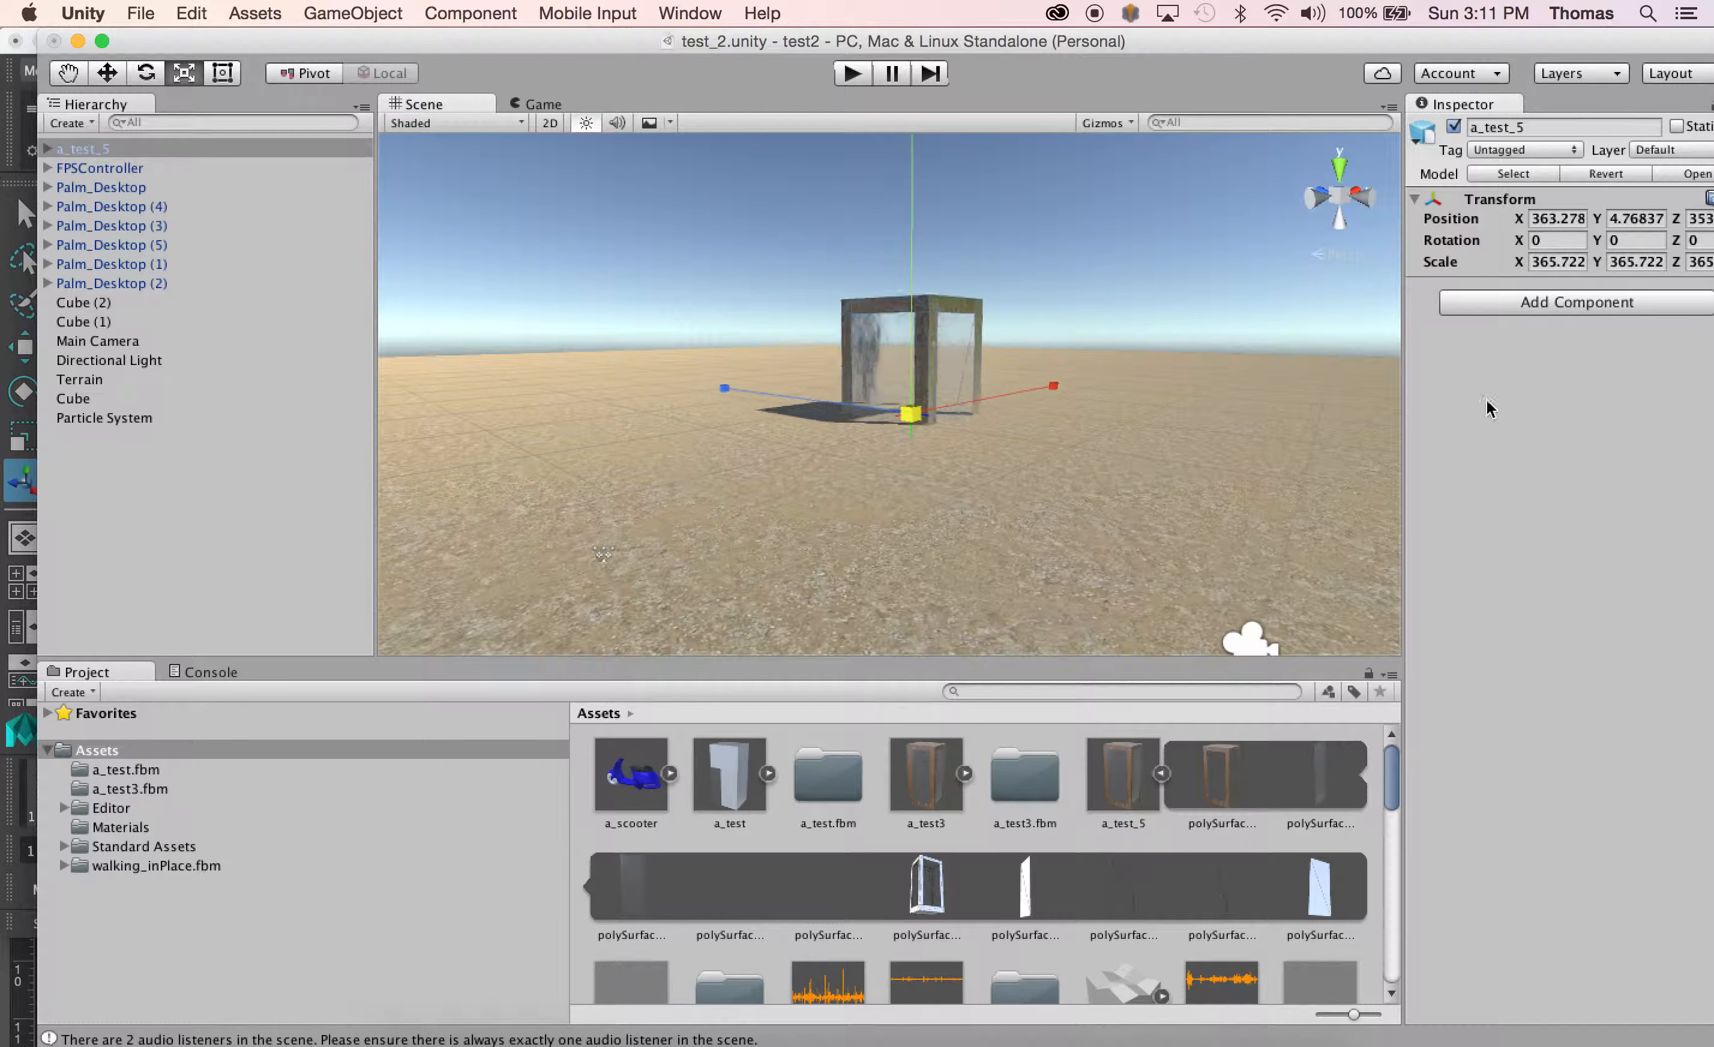
pyautogui.moveTo(1487, 400); pyautogui.dragTo(1713, 401)
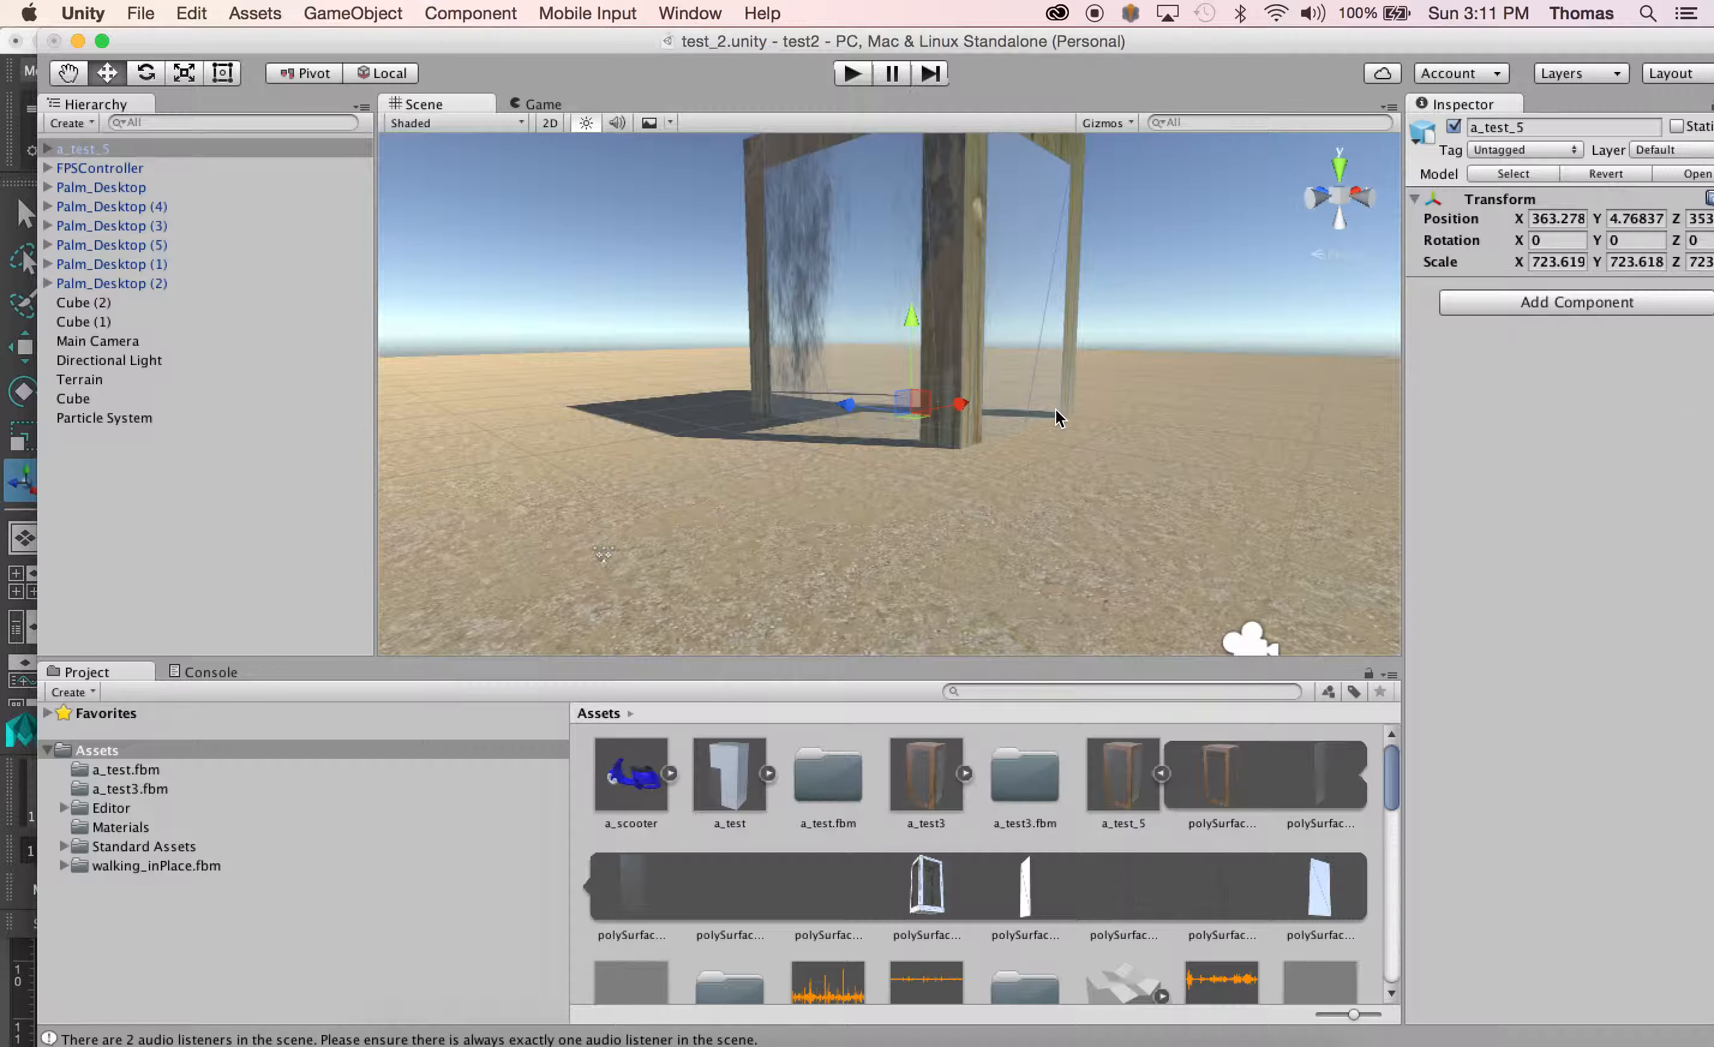
pyautogui.scroll(-5, 1054, 406)
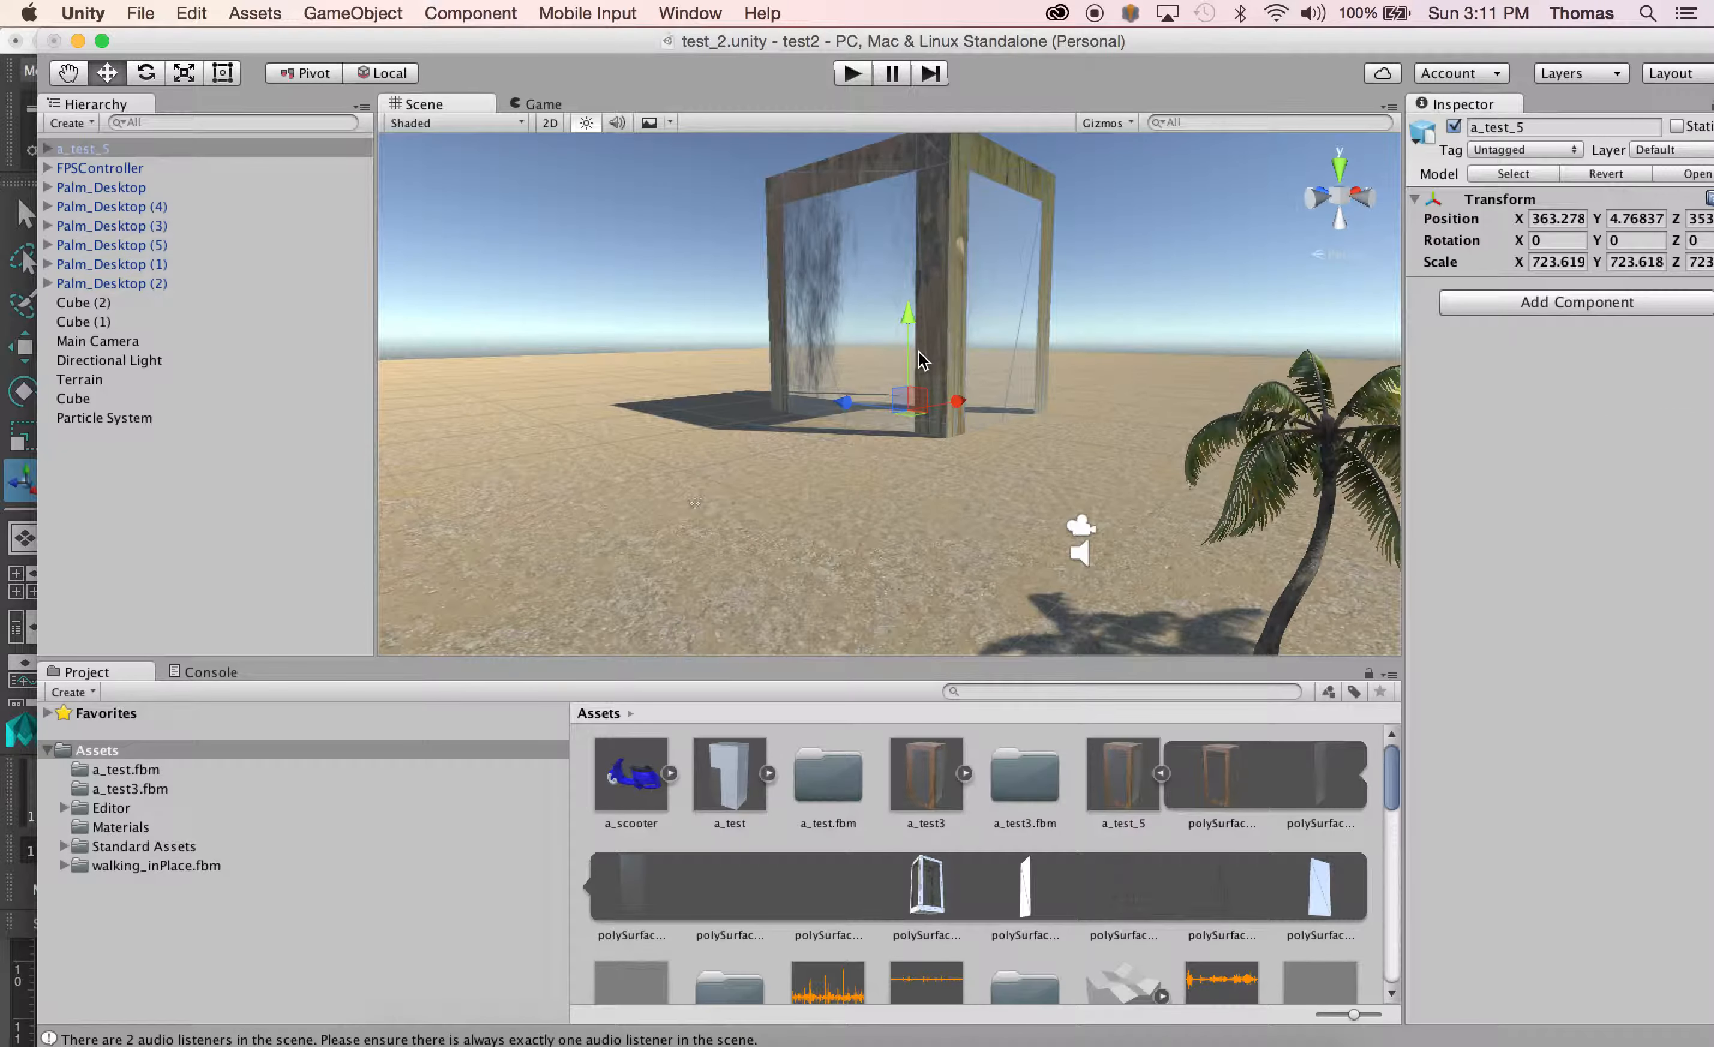
pyautogui.moveTo(905, 326); pyautogui.dragTo(907, 103)
# Step: Deselect the box and examine its frame and dirty-glass panes from several sides and distances in the scene
pyautogui.keyDown('alt'); pyautogui.moveTo(600, 432); pyautogui.dragTo(855, 474); pyautogui.keyUp('alt')
pyautogui.click(601, 294)
pyautogui.moveTo(618, 404); pyautogui.dragTo(757, 497, button='middle')
pyautogui.keyDown('alt'); pyautogui.moveTo(756, 497); pyautogui.dragTo(772, 459); pyautogui.keyUp('alt')
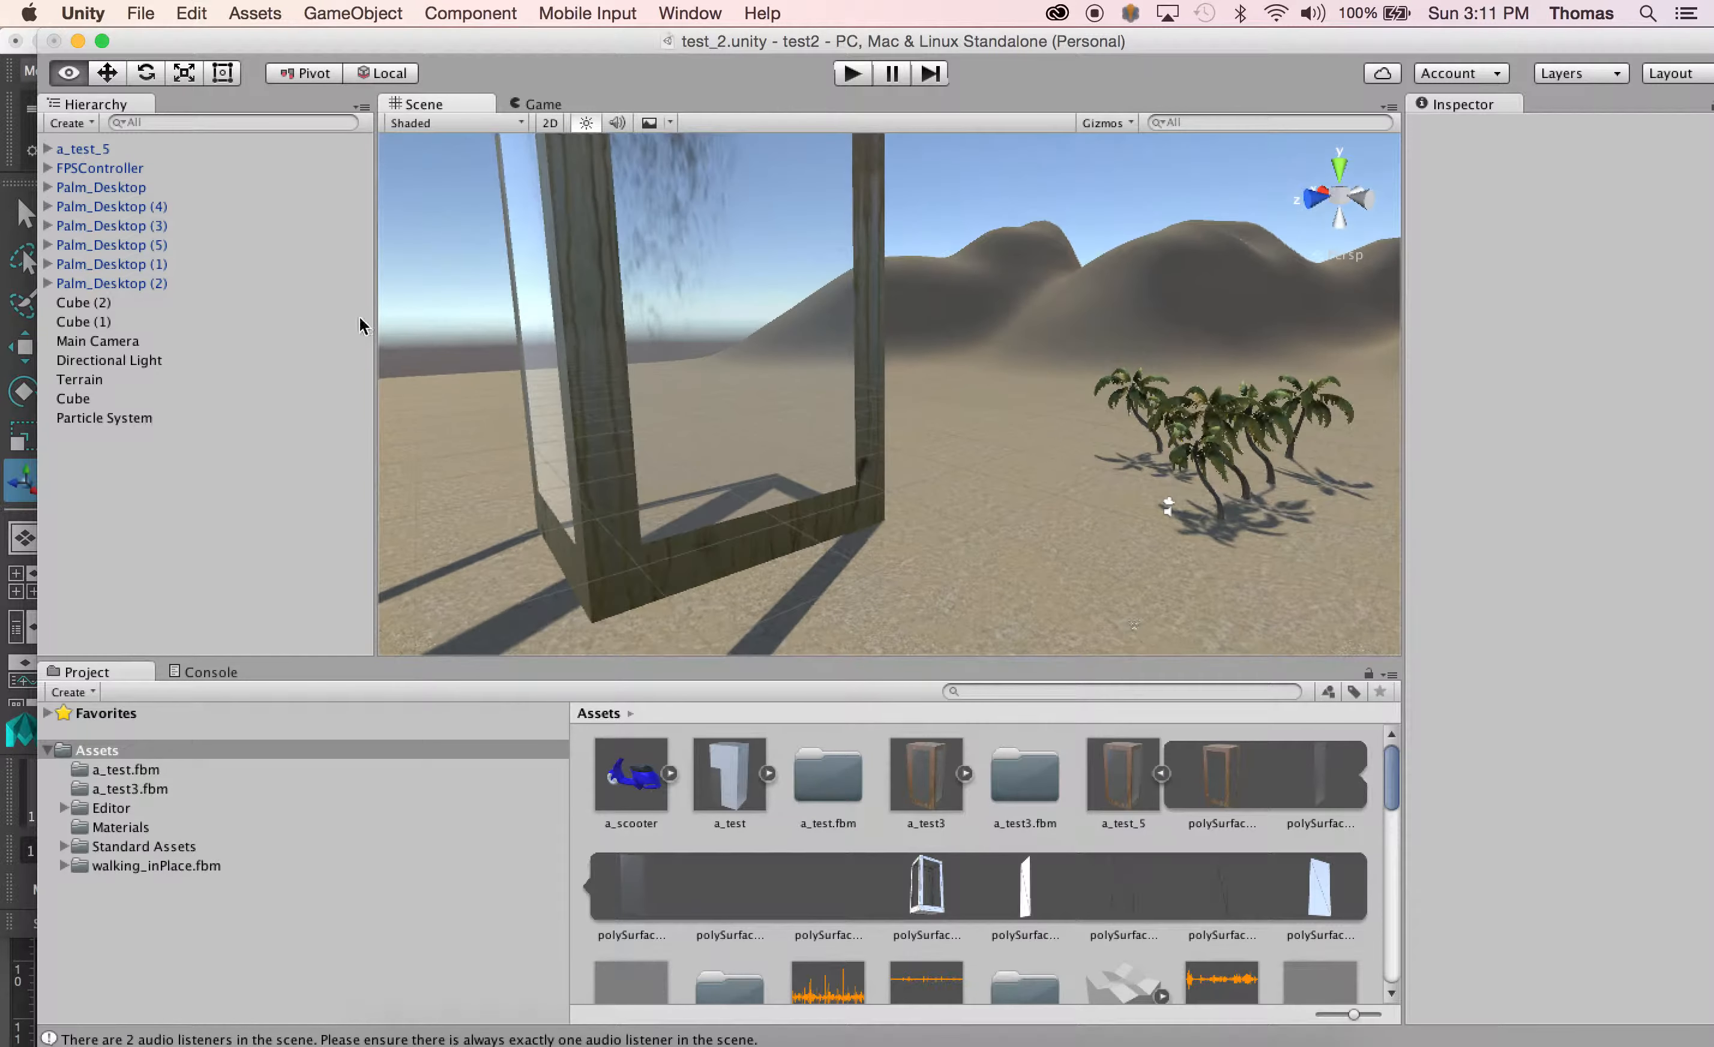
pyautogui.keyDown('alt'); pyautogui.moveTo(510, 481); pyautogui.dragTo(1069, 454); pyautogui.keyUp('alt')
pyautogui.keyDown('alt'); pyautogui.moveTo(1069, 453); pyautogui.dragTo(135, 369, button='right'); pyautogui.keyUp('alt')
pyautogui.keyDown('alt'); pyautogui.moveTo(395, 401); pyautogui.dragTo(531, 342); pyautogui.keyUp('alt')
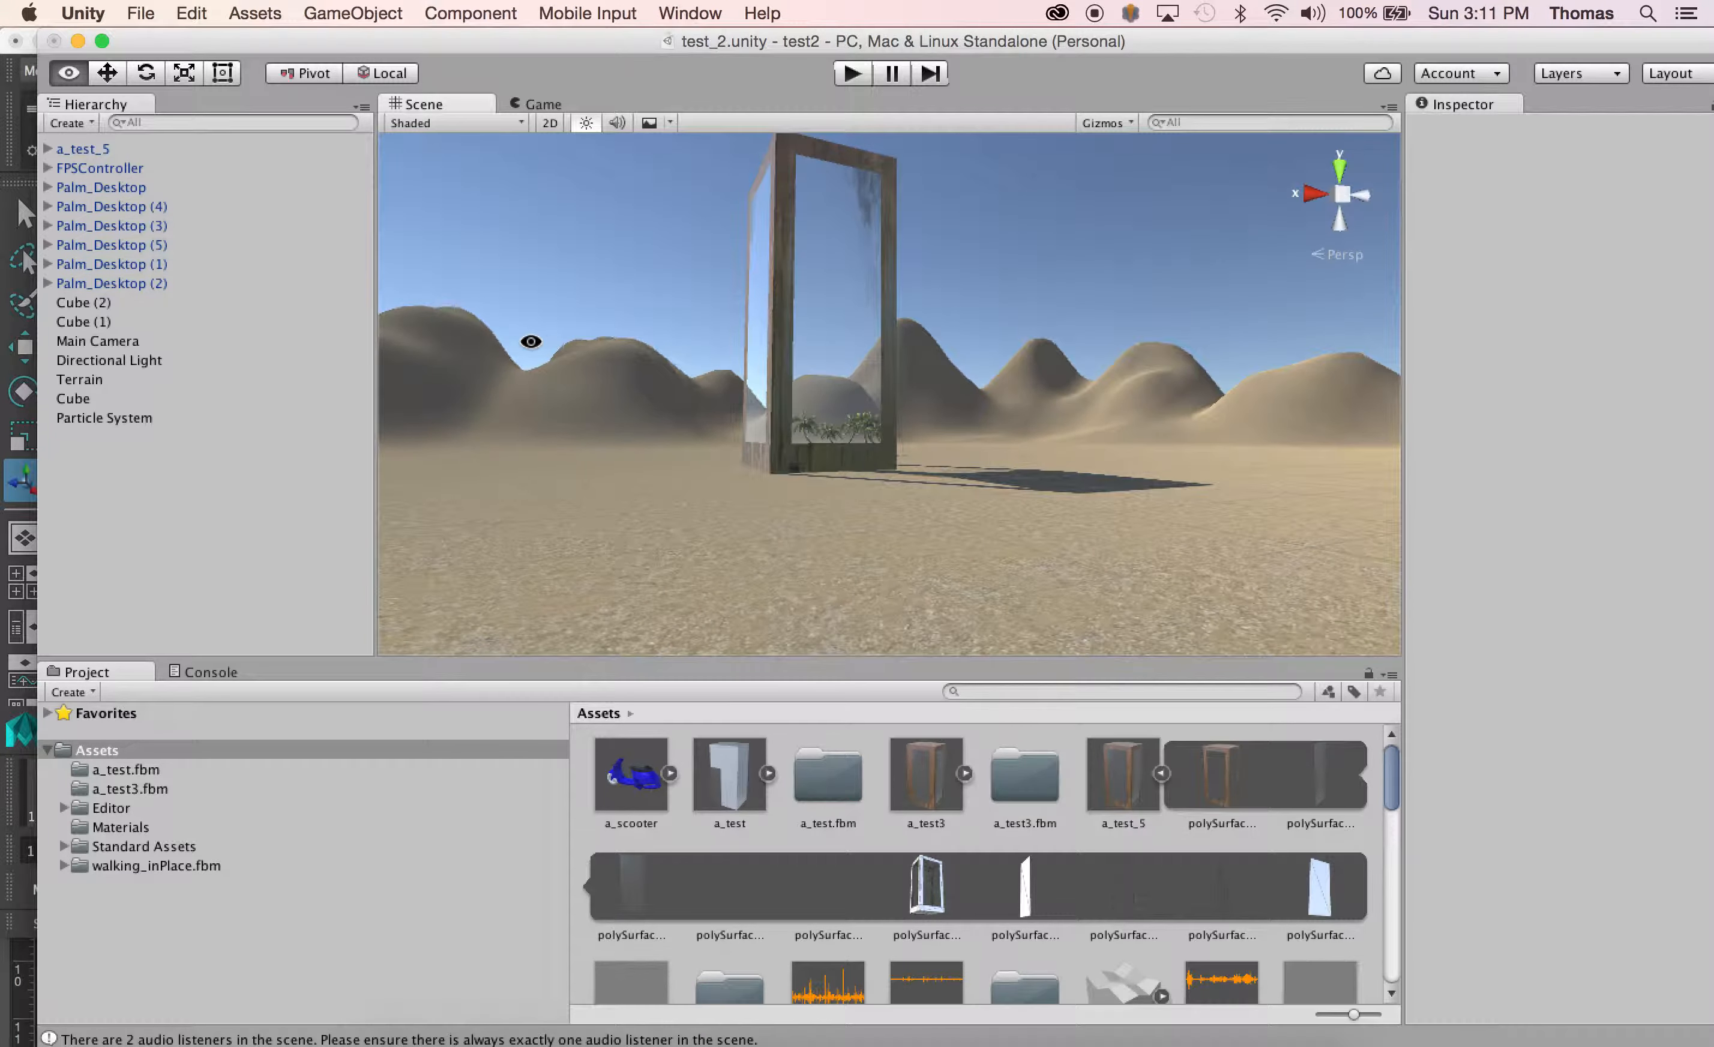
pyautogui.keyDown('alt'); pyautogui.moveTo(770, 361); pyautogui.dragTo(1034, 266); pyautogui.keyUp('alt')
# Step: Run the scene in play mode and walk backward and forward around the framed glass box
pyautogui.click(852, 73)
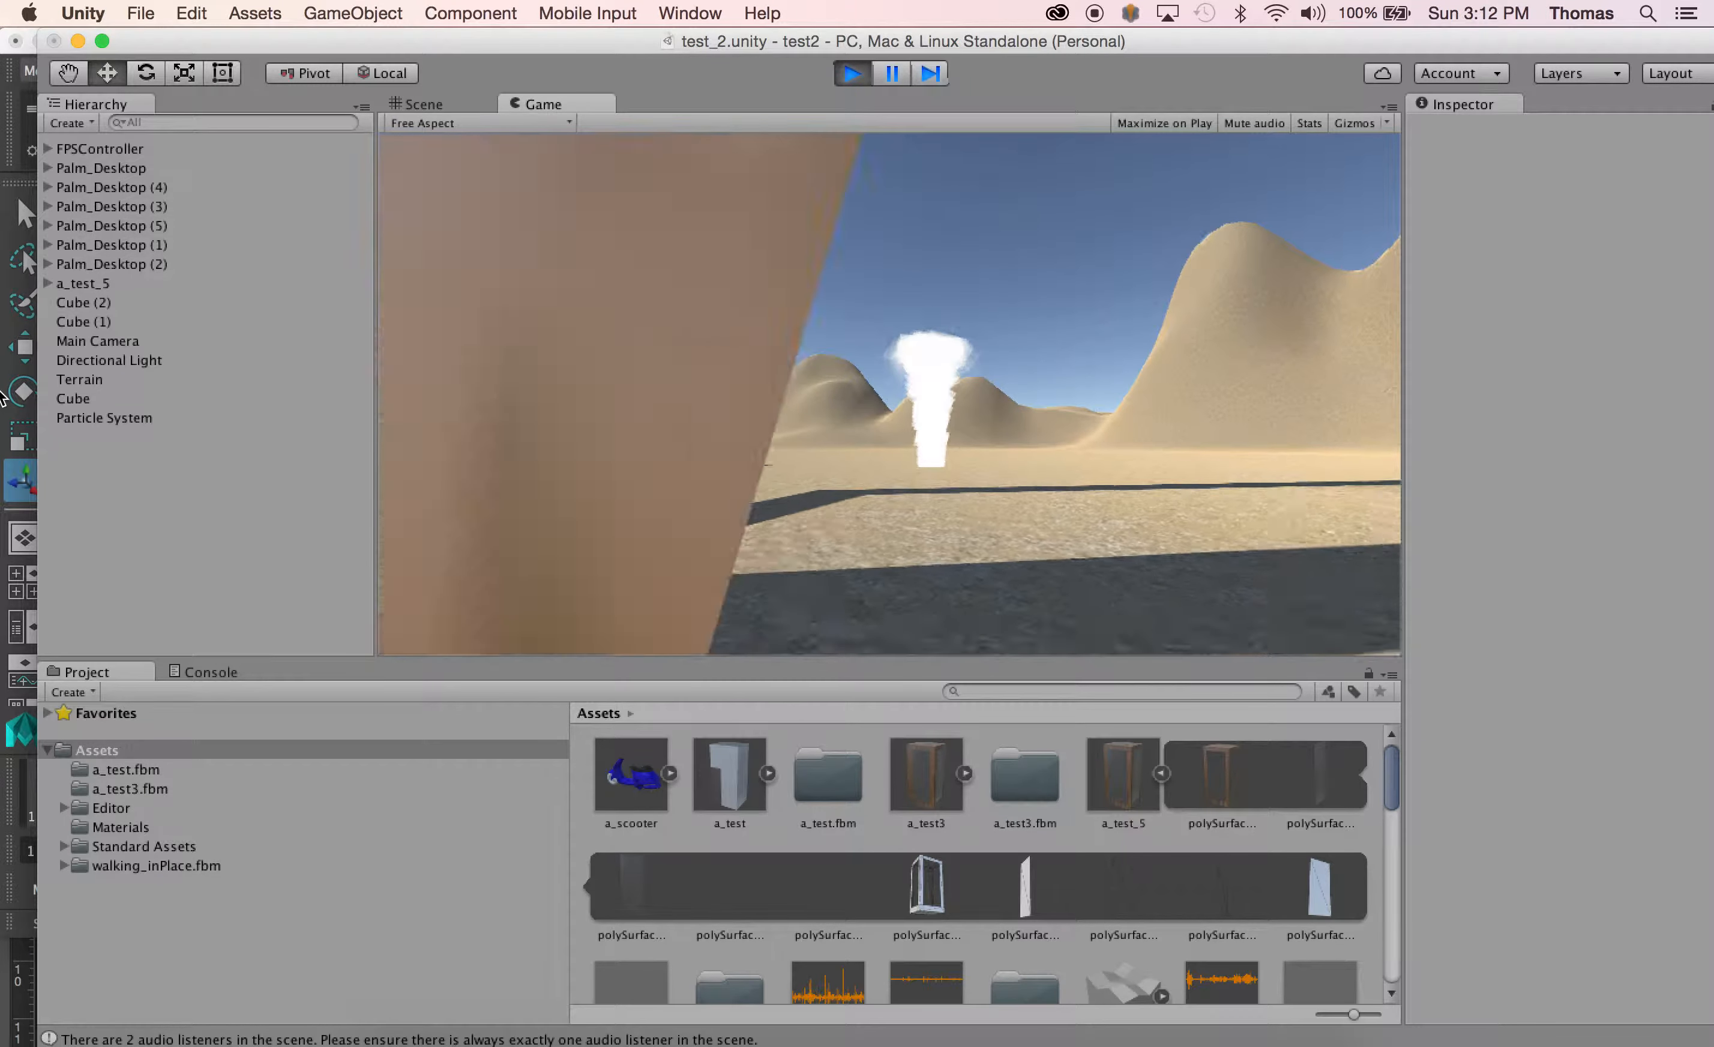
pyautogui.press('s')
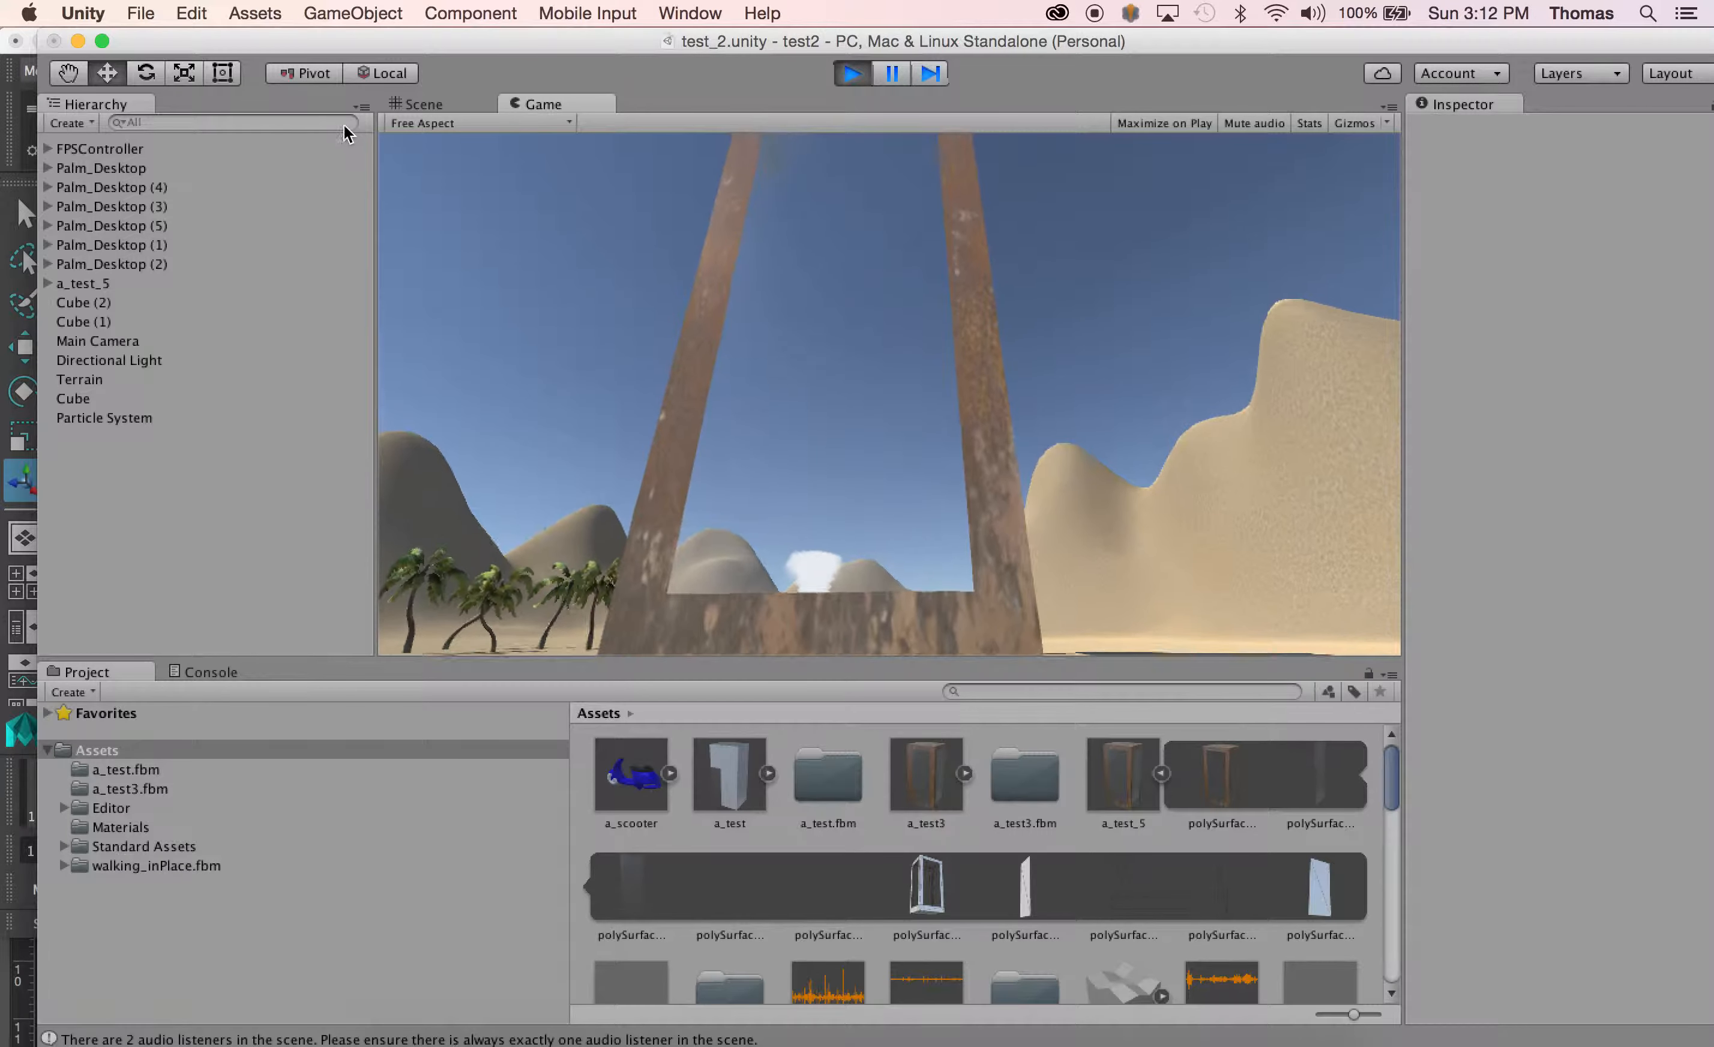
pyautogui.press('w')
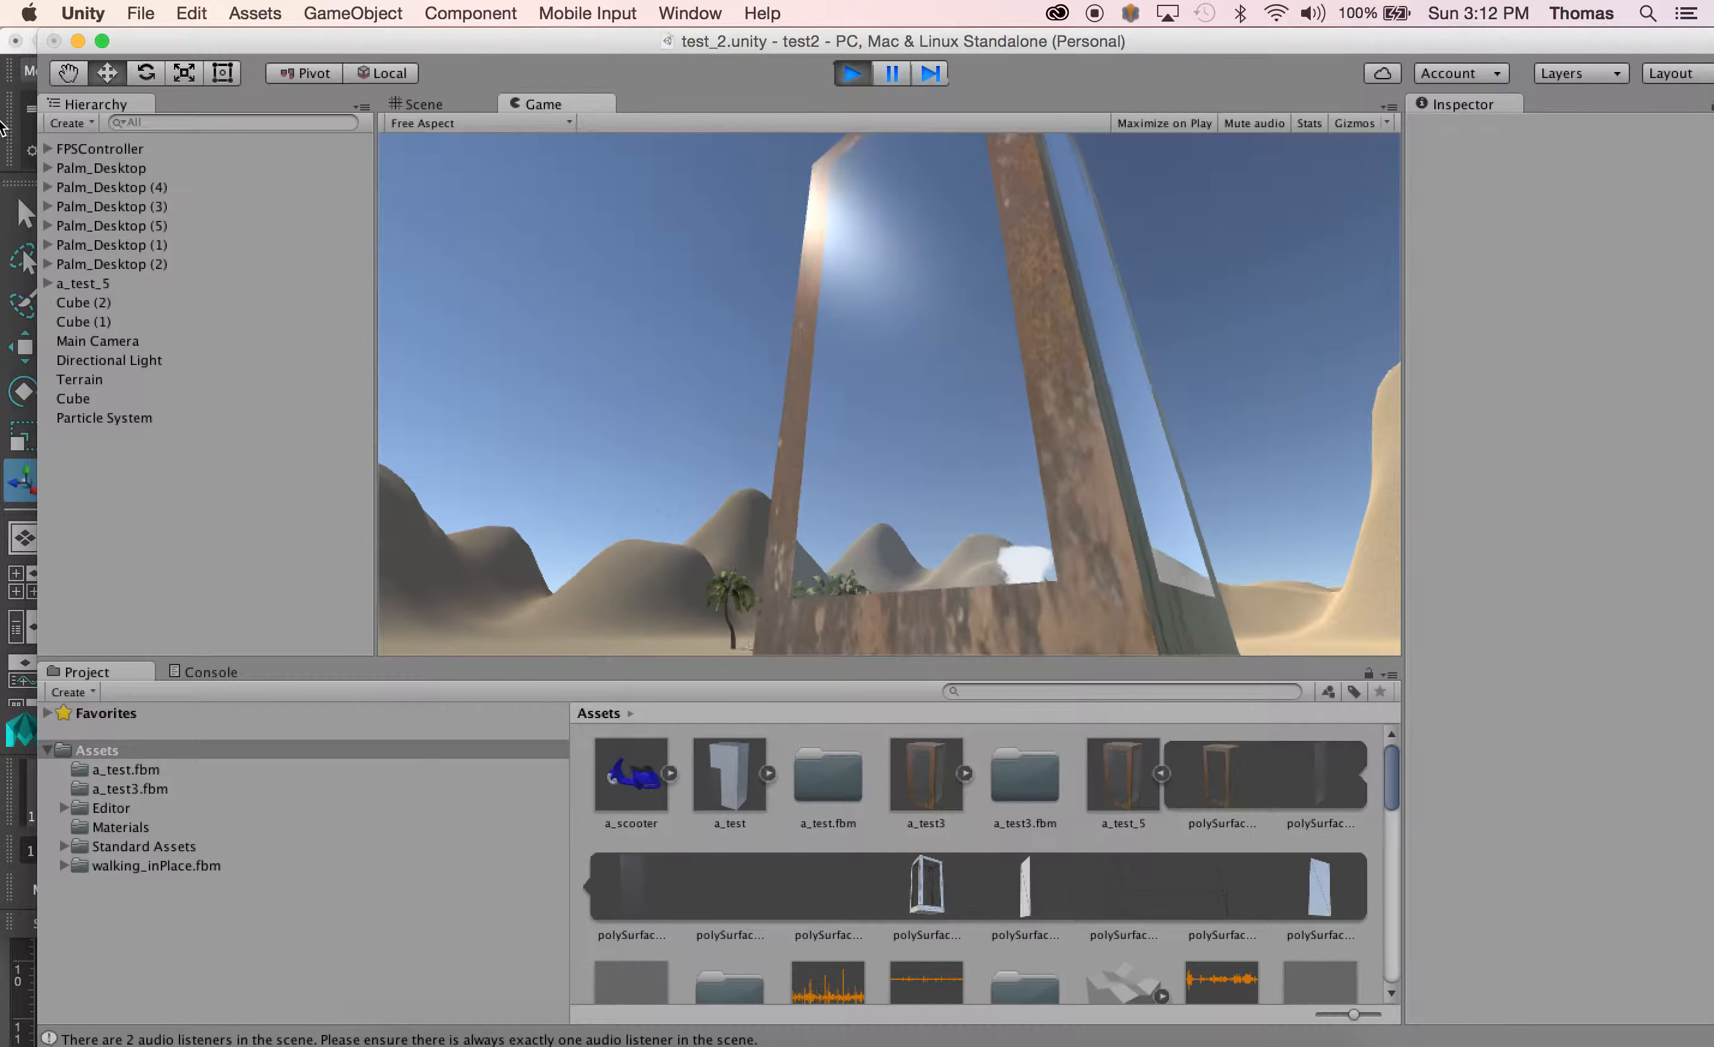
# Step: Strafe sideways around the glass box in the running game to examine its rusty frame and dirty-glass panes from different angles
pyautogui.press('a')
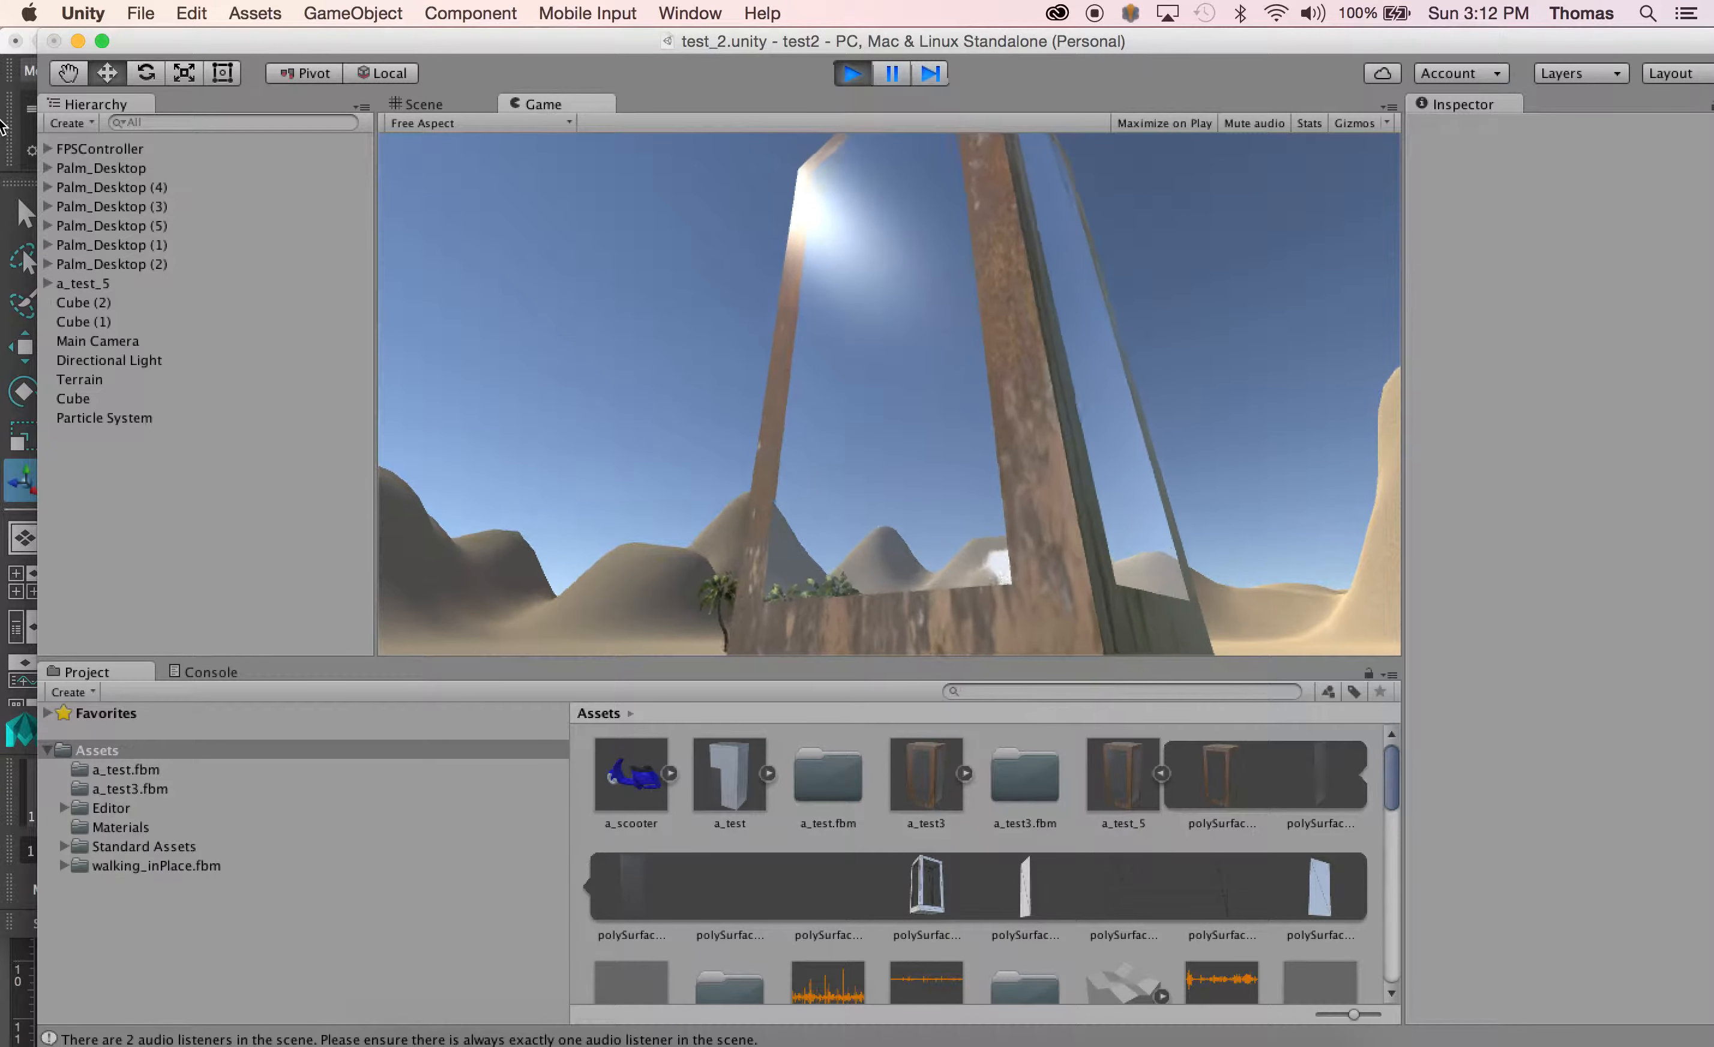
pyautogui.press('a')
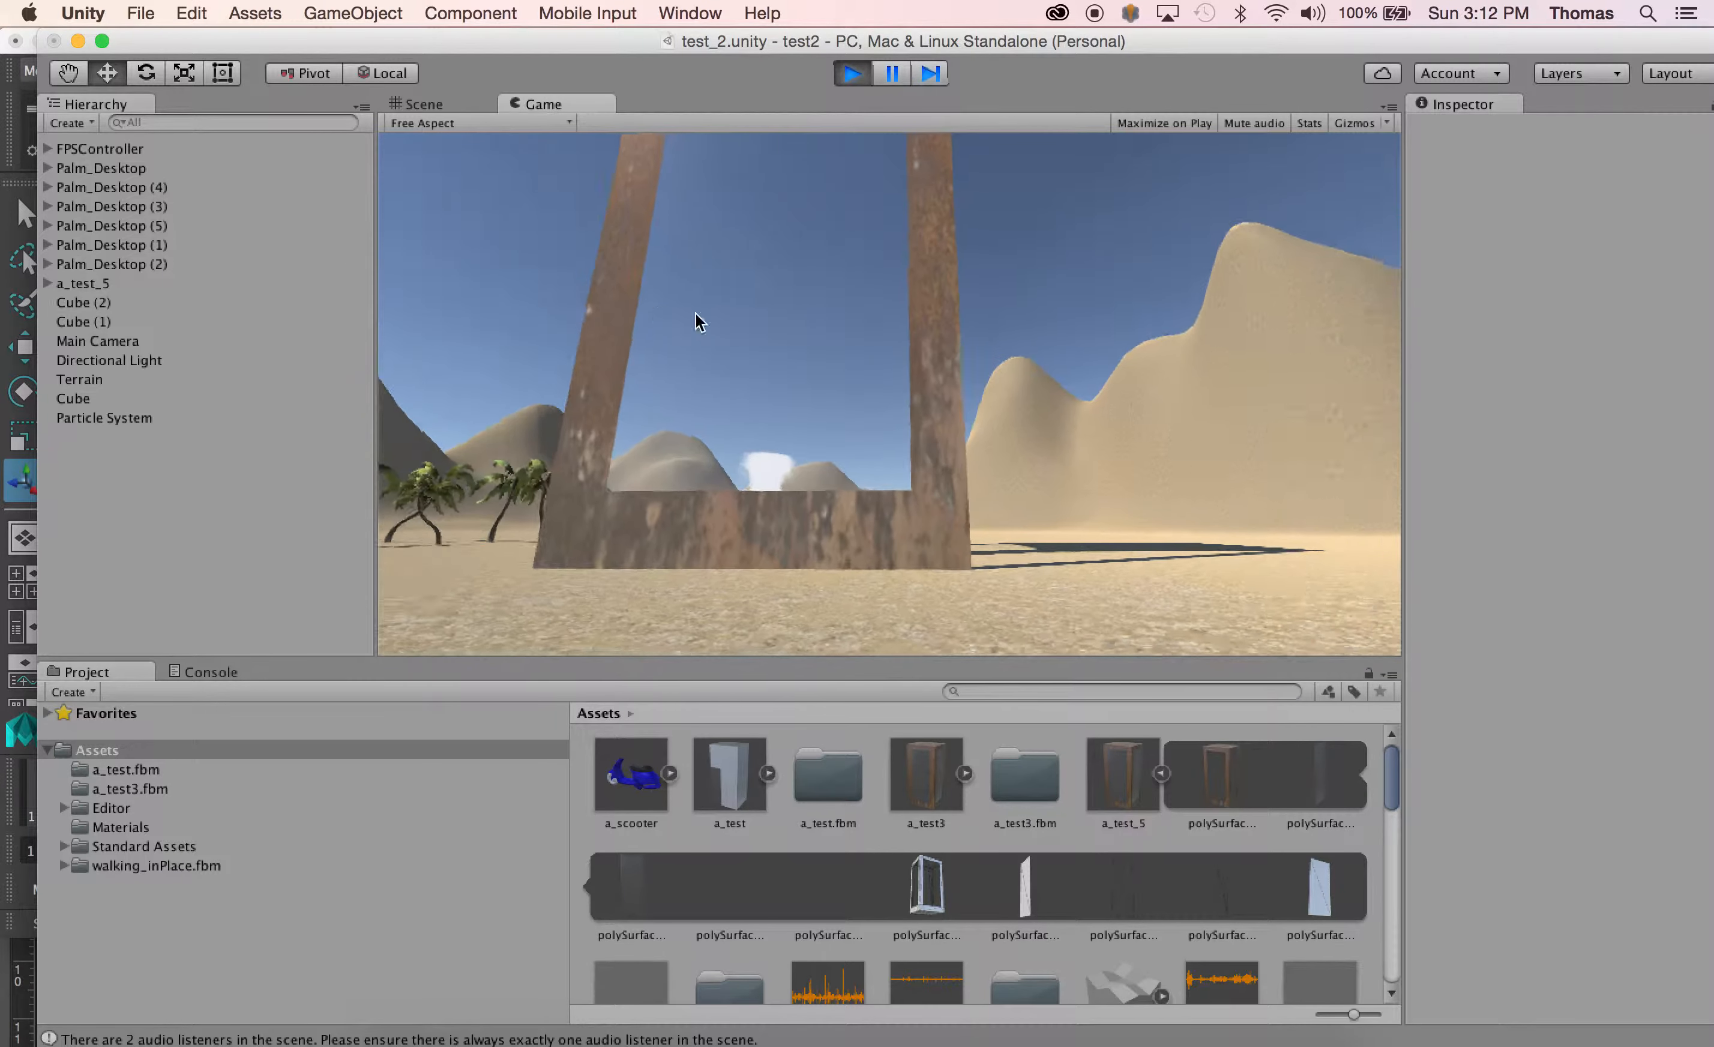
pyautogui.press('a')
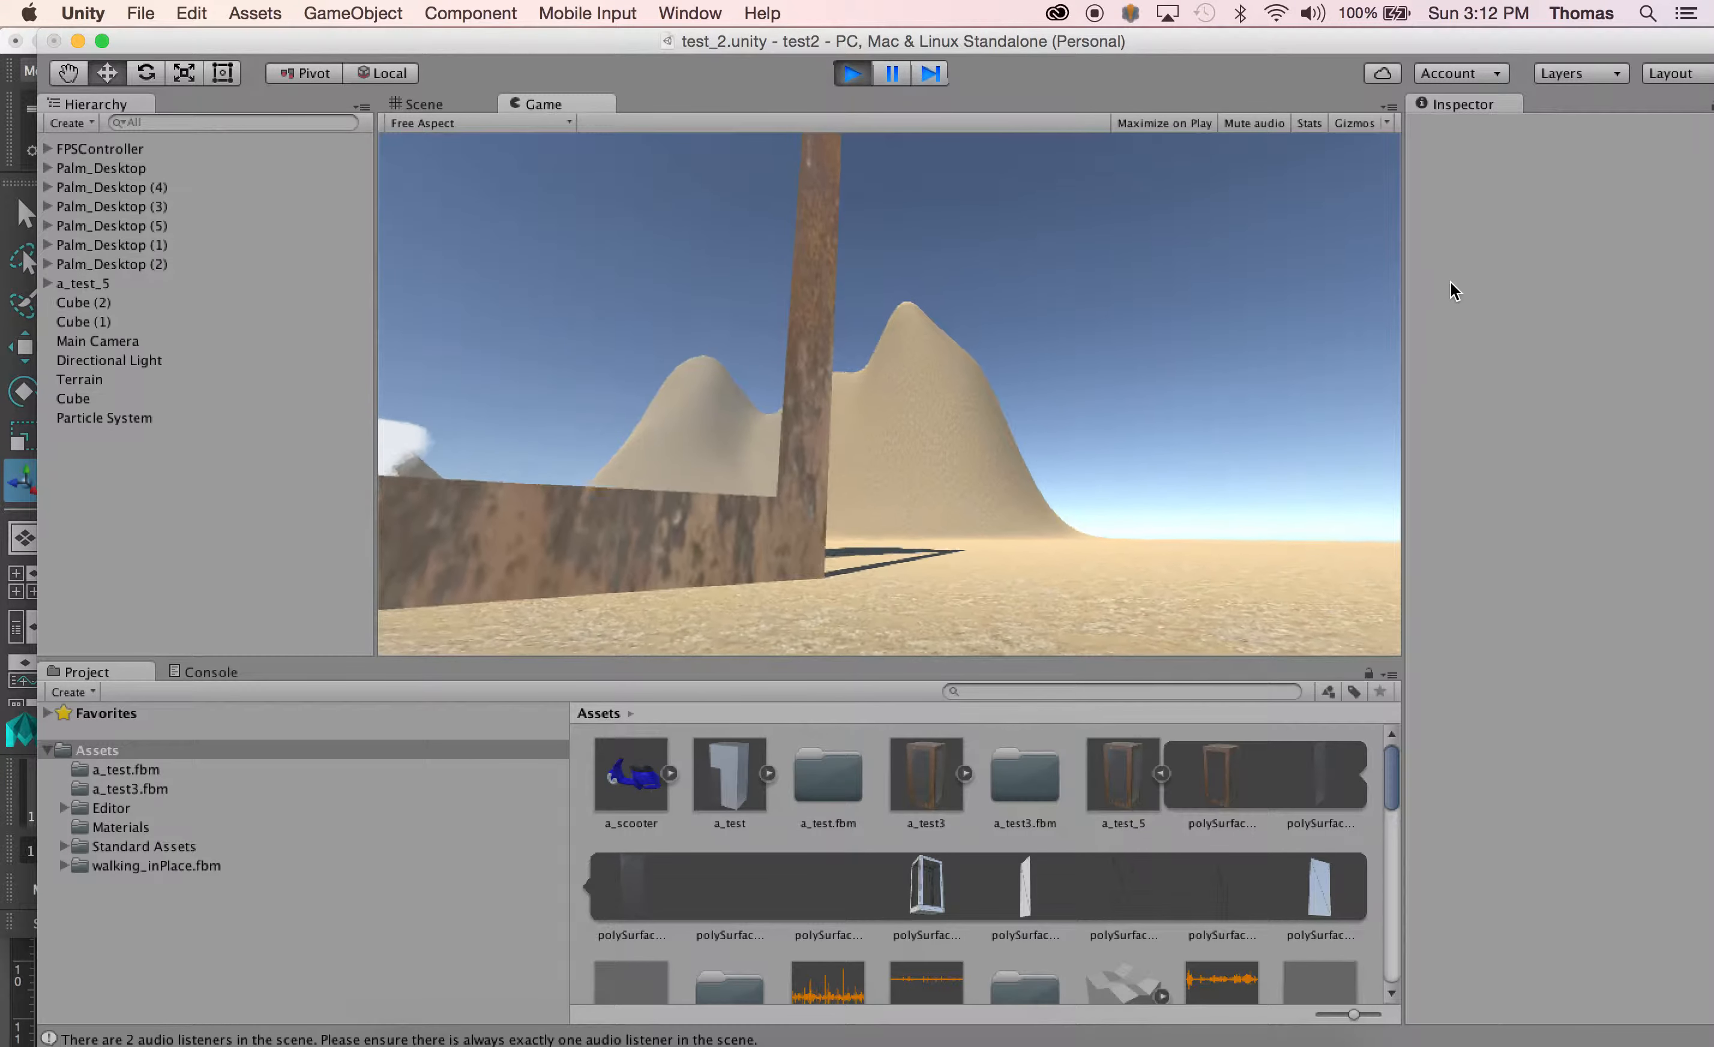
pyautogui.press('a')
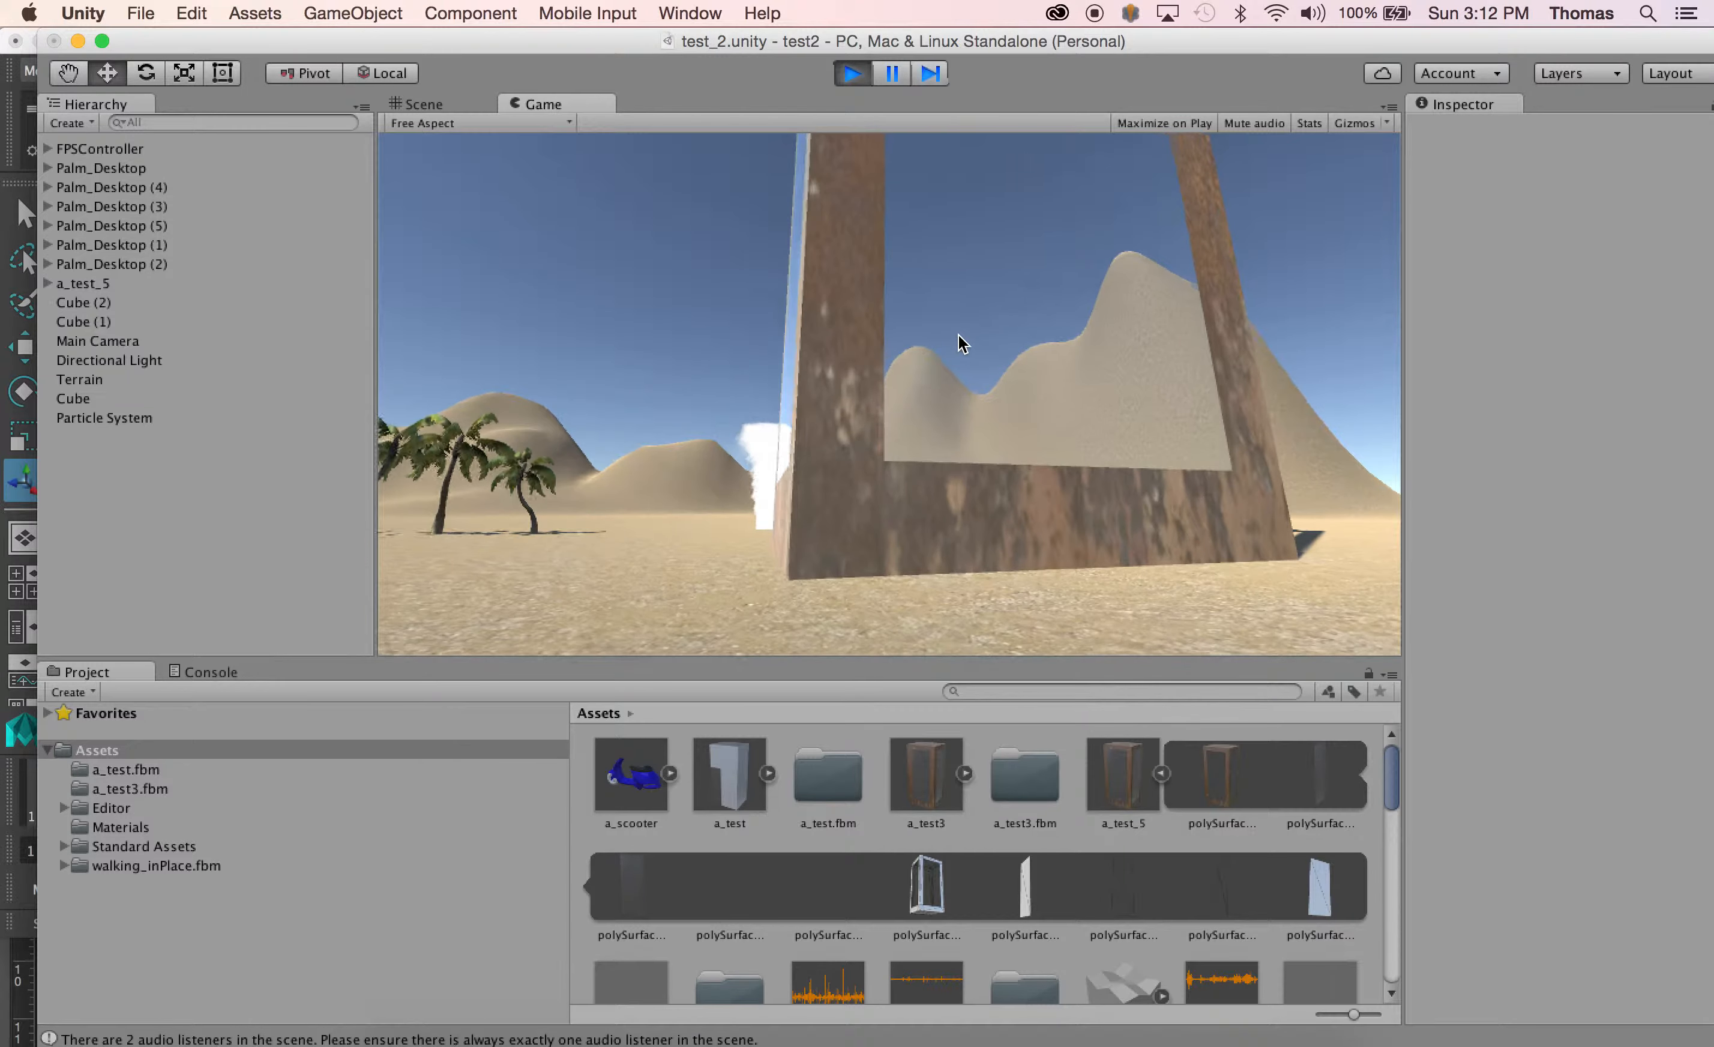
pyautogui.press('a')
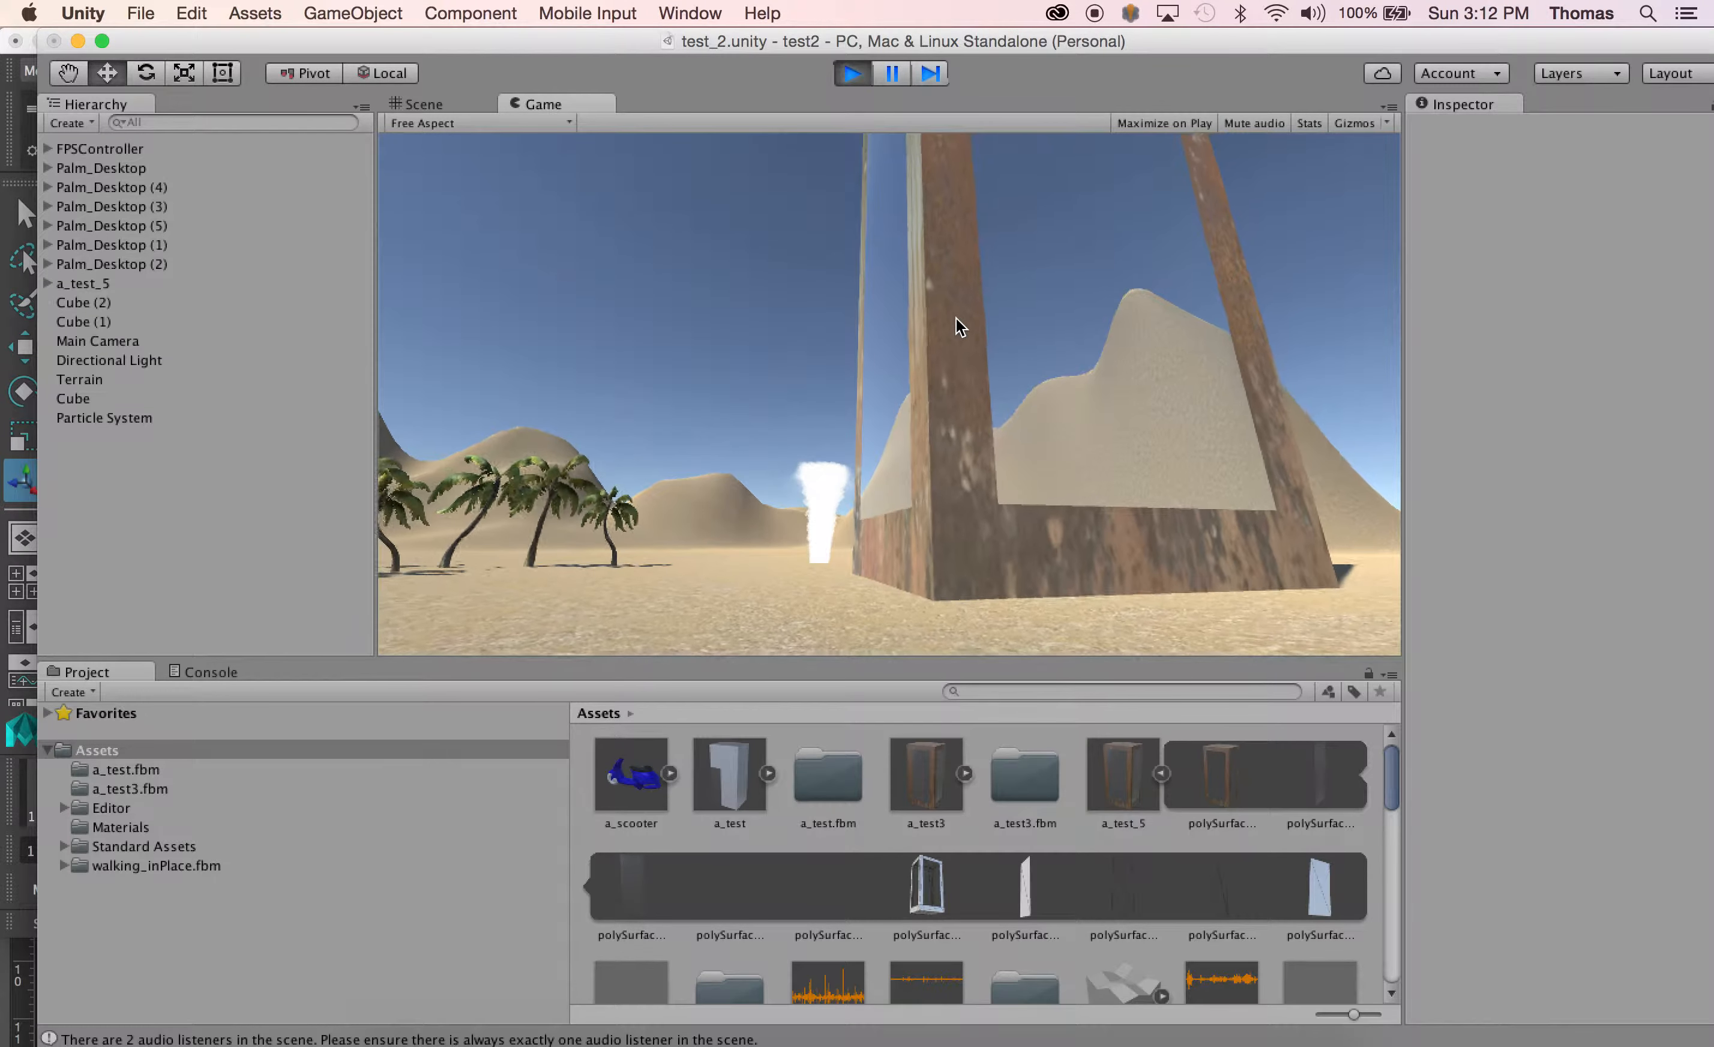
pyautogui.press('a')
pyautogui.press('s')
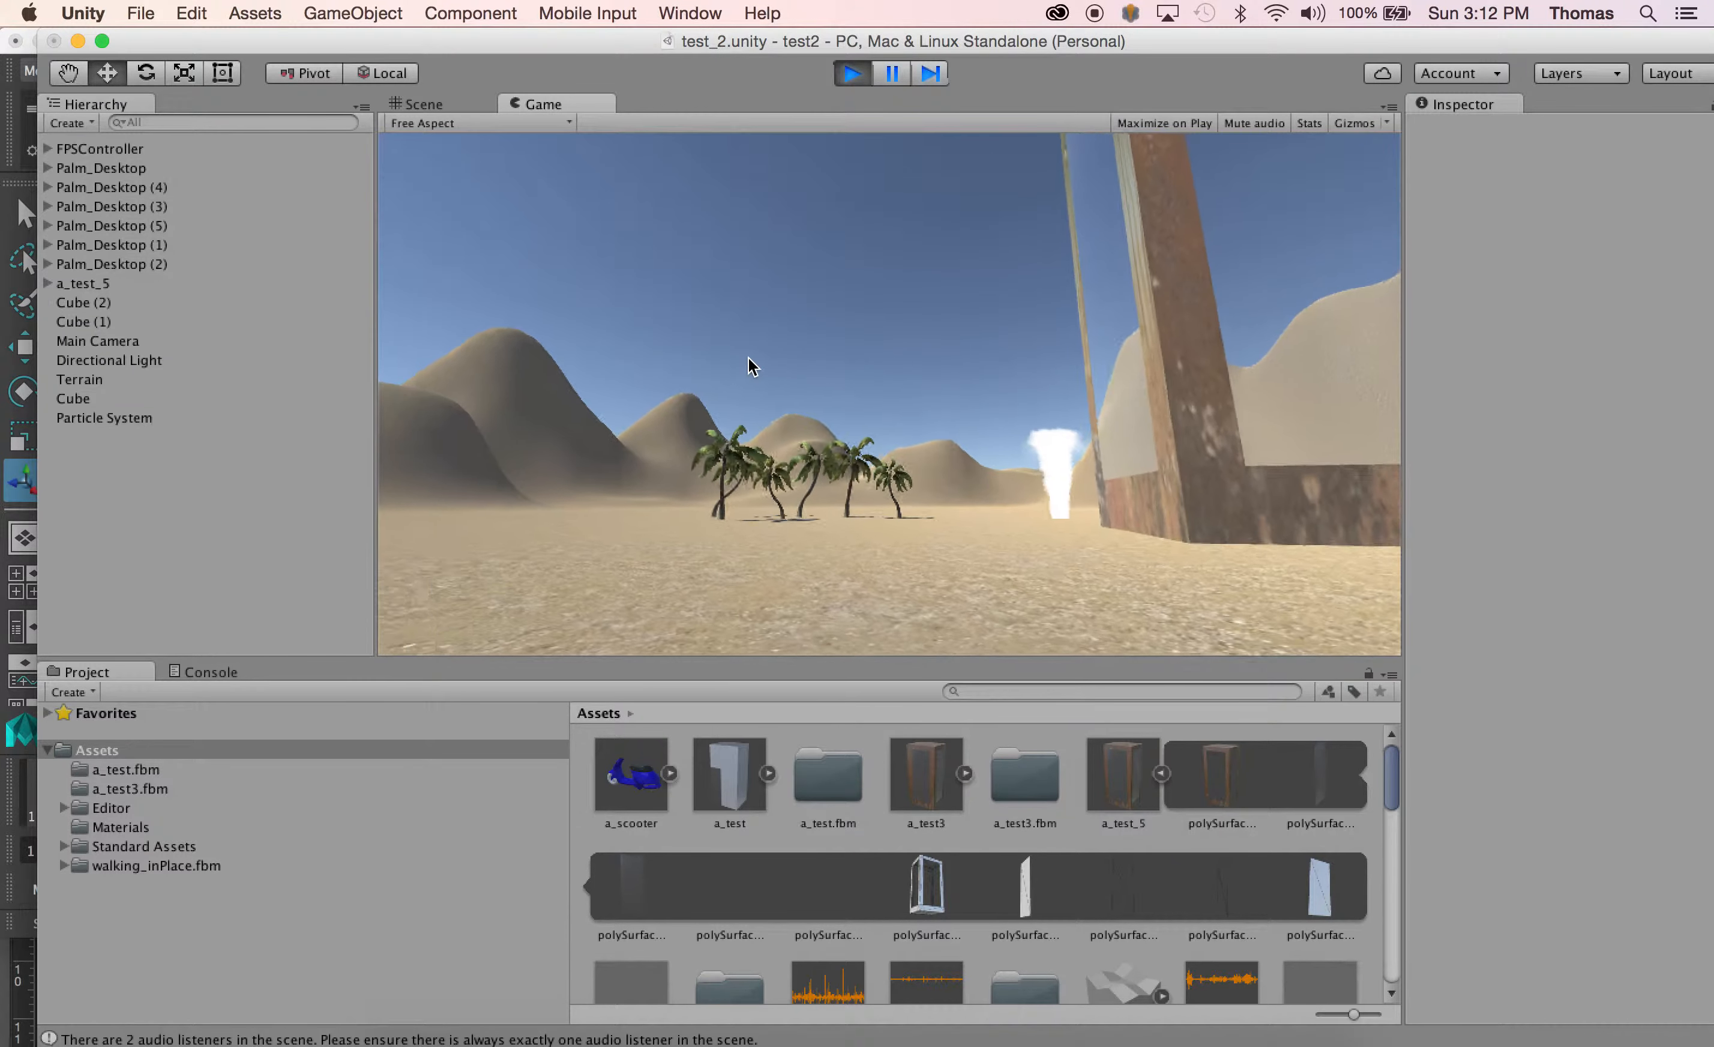
pyautogui.press('a')
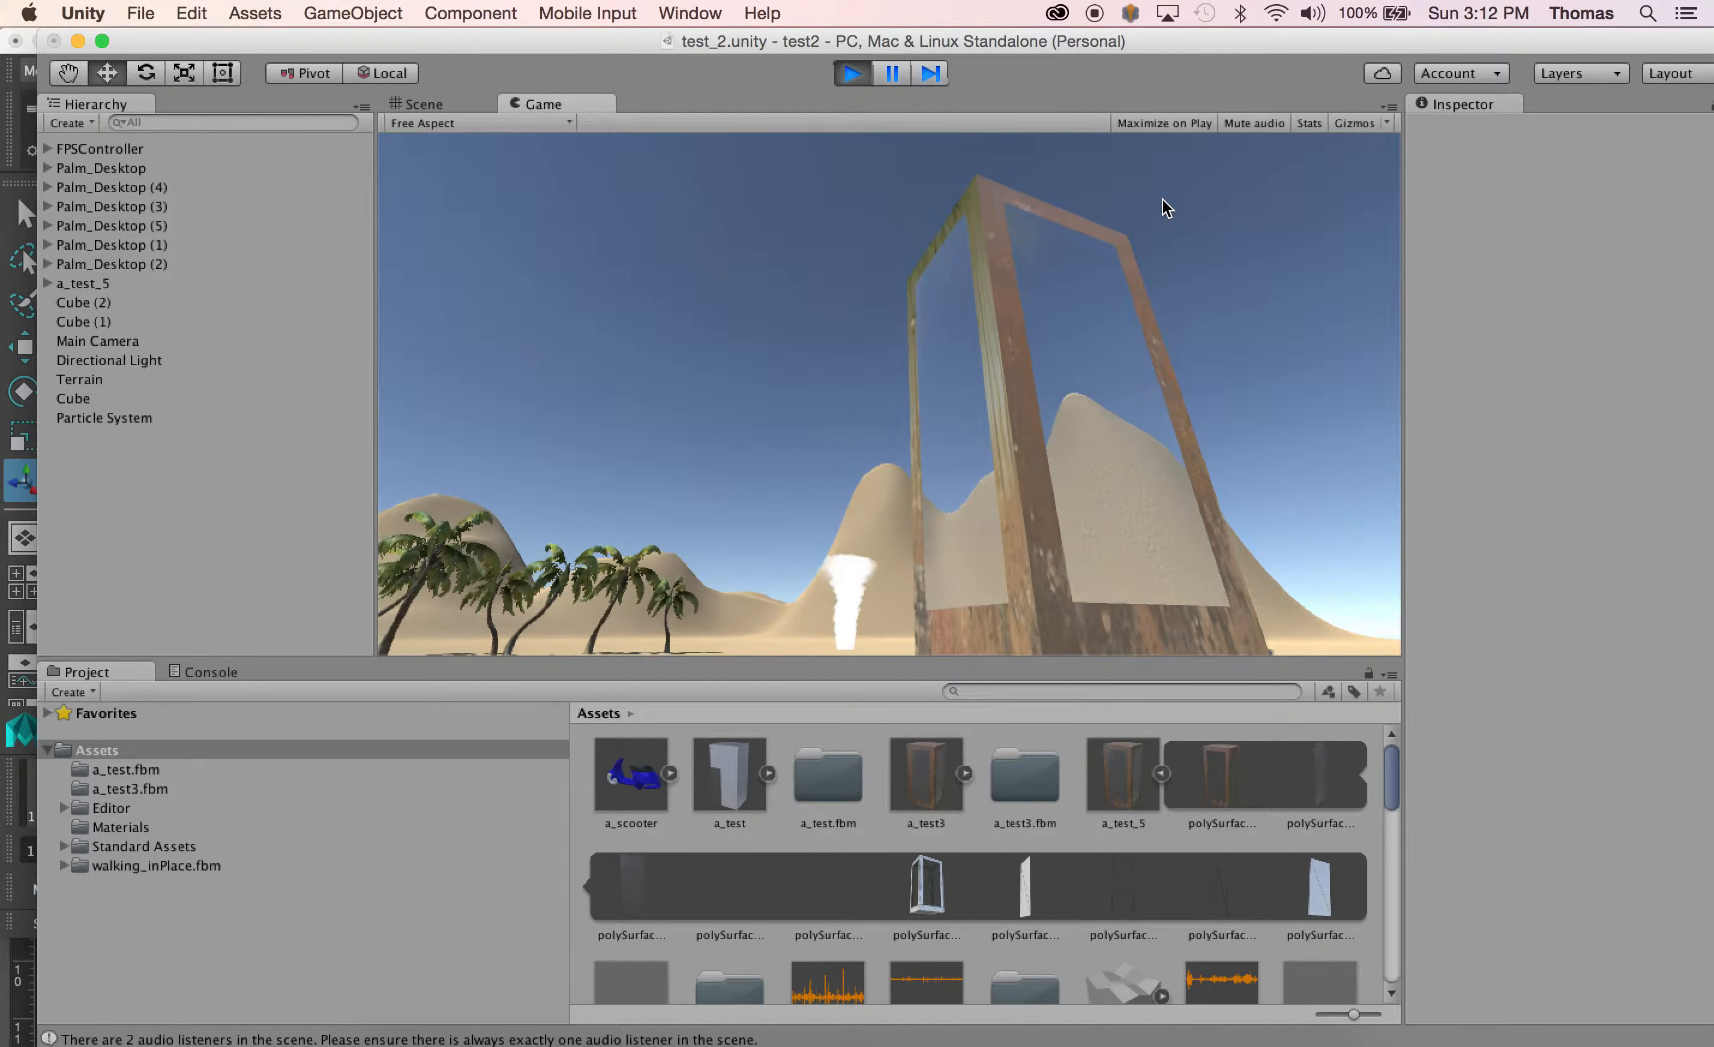
pyautogui.press('a')
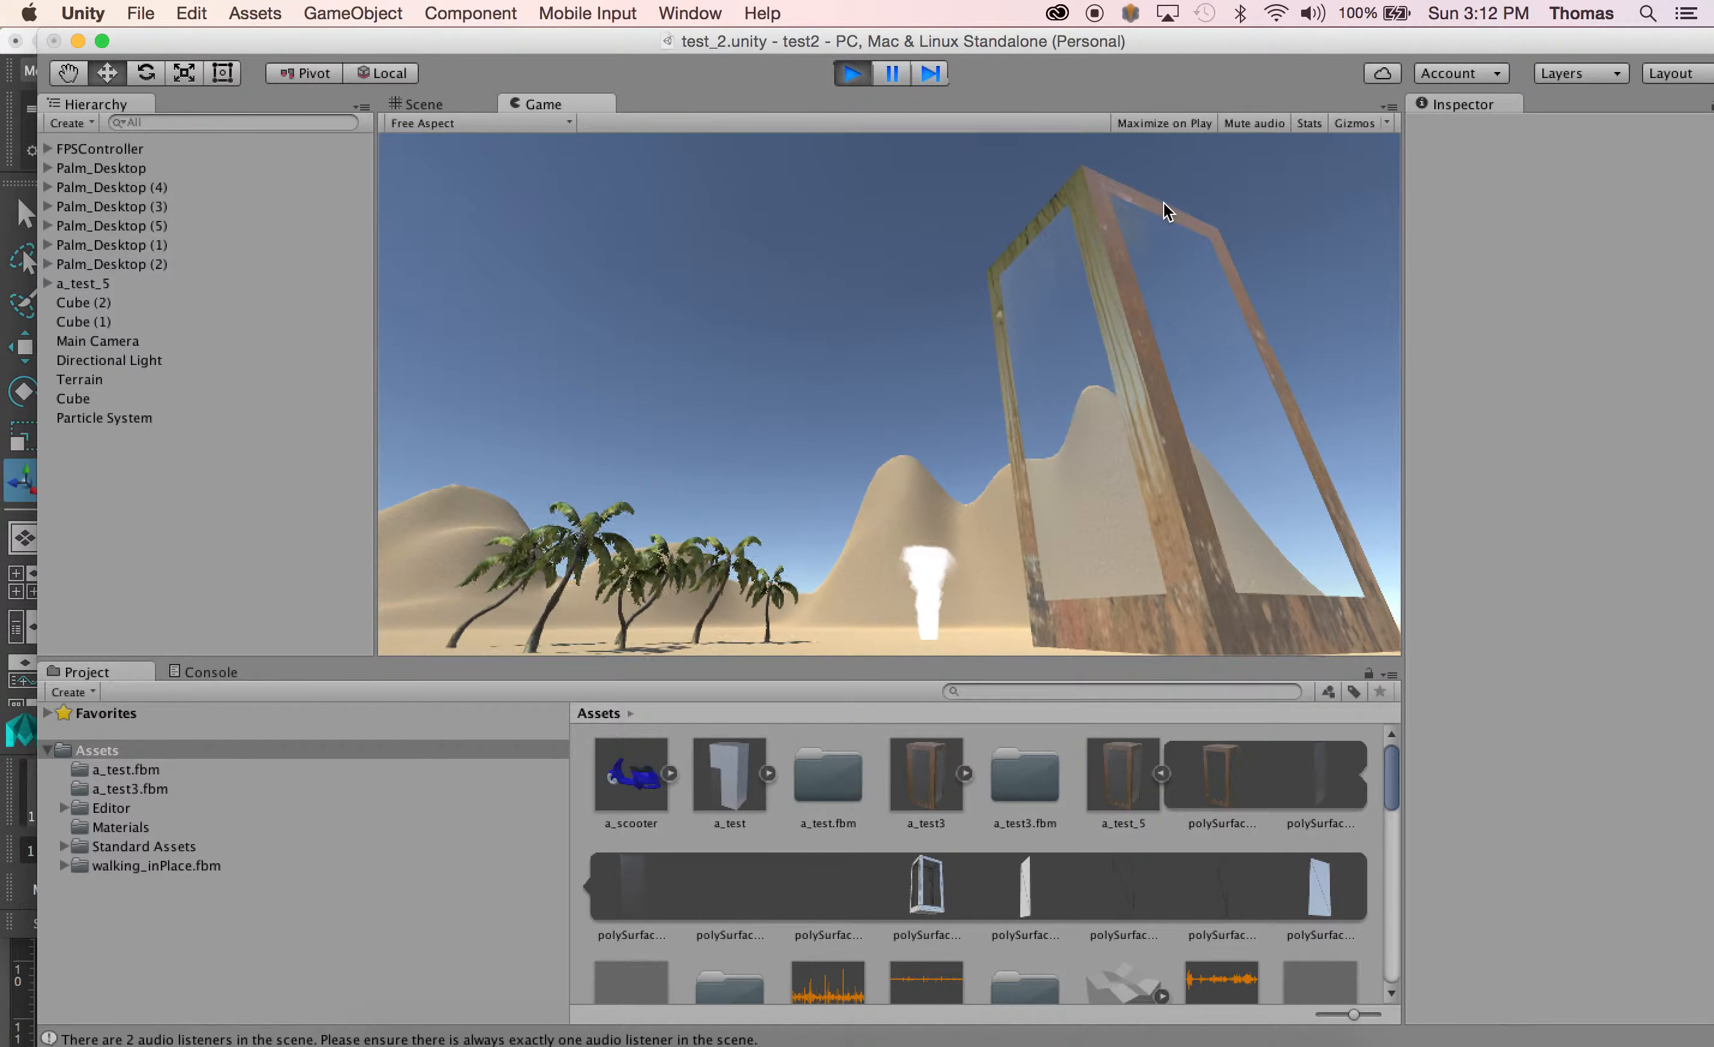
pyautogui.press('a')
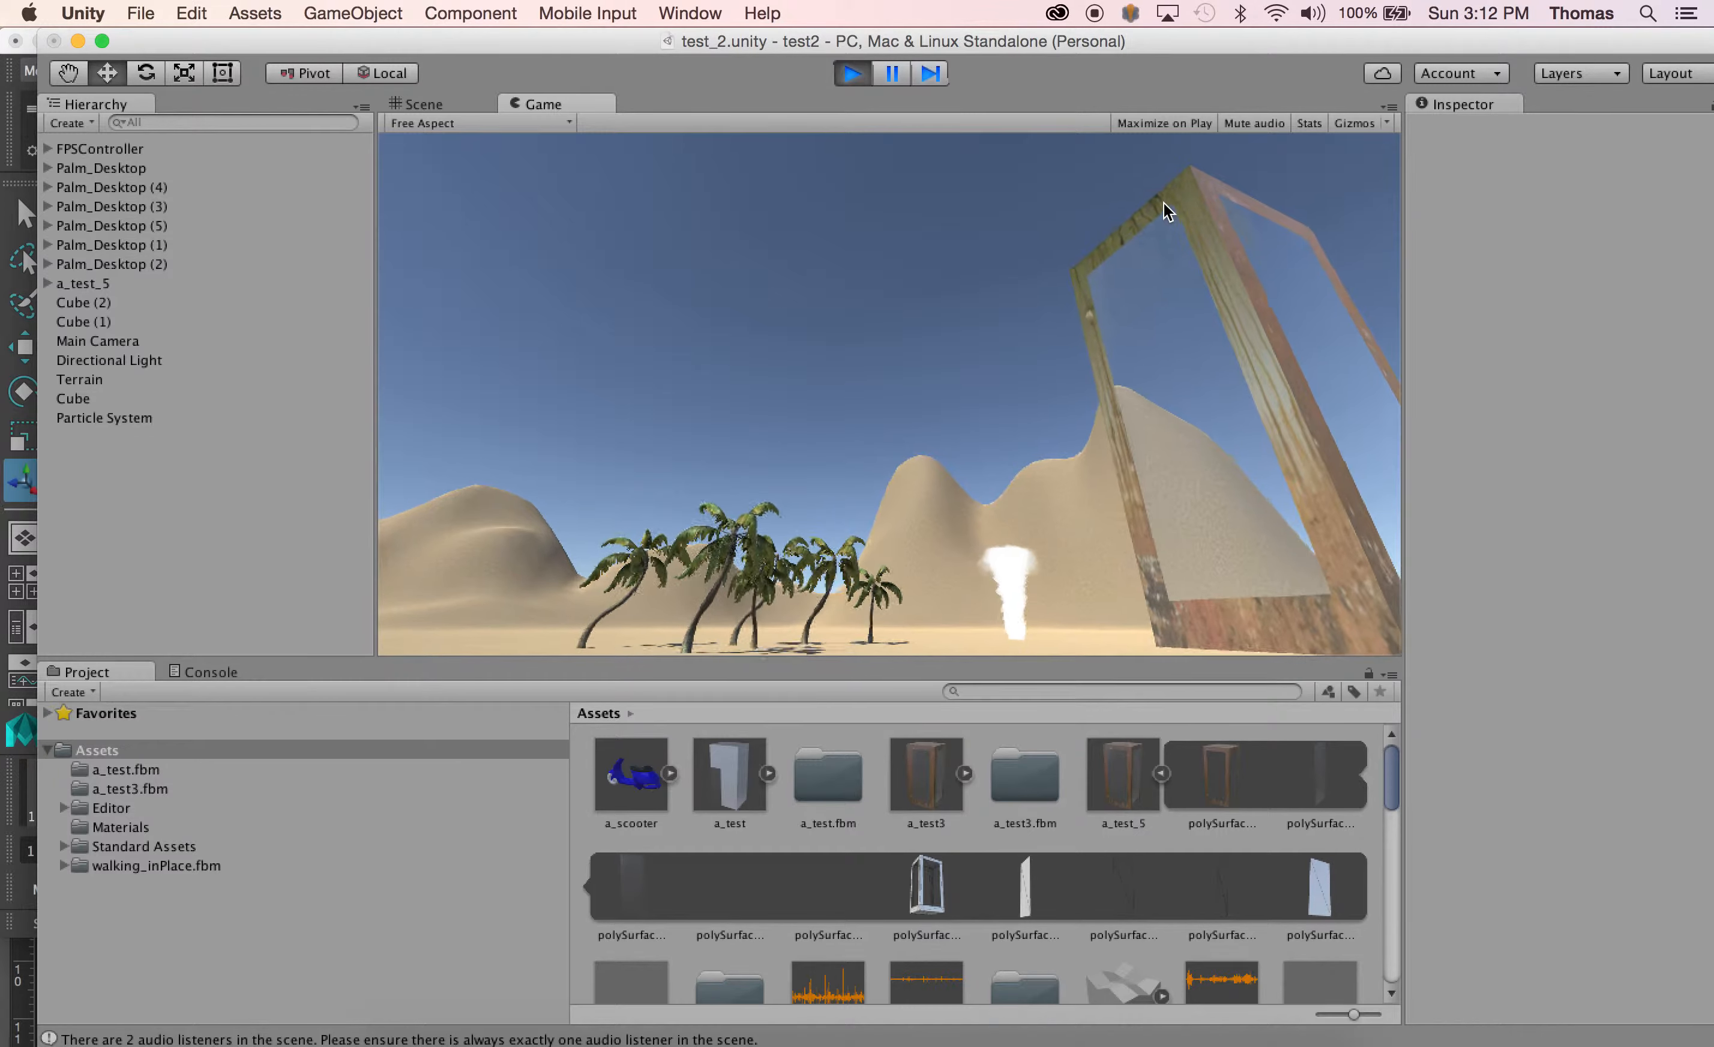